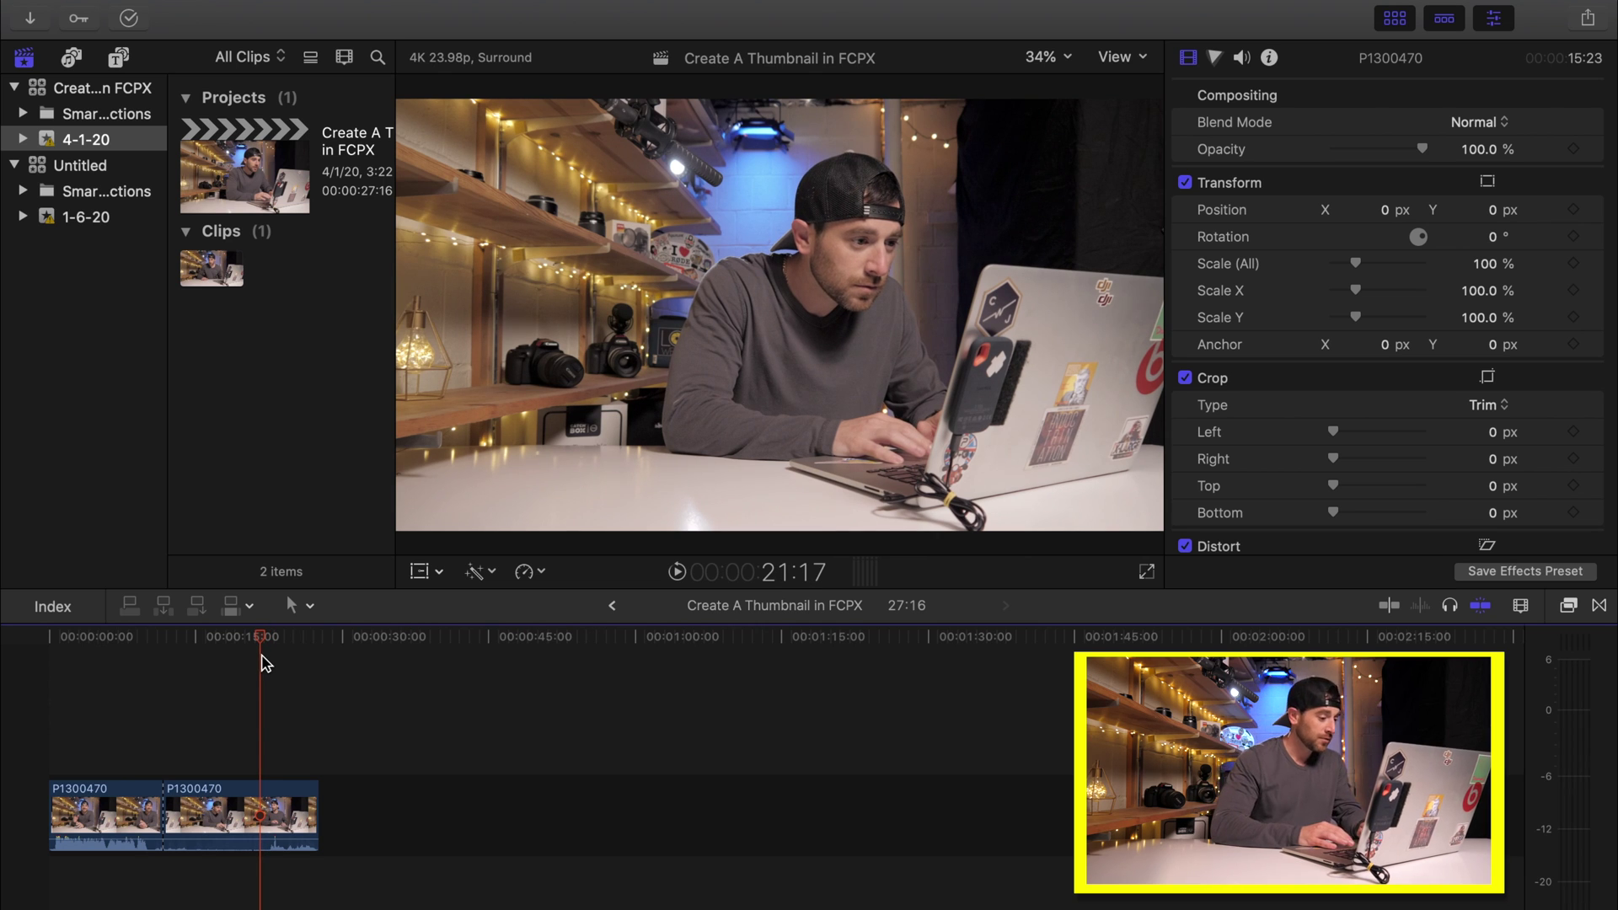
Step: Save the 21:17 frame as 'Create A Thumbnail in FCPX raw image' in the Thumbnail folder
left_click(253, 811)
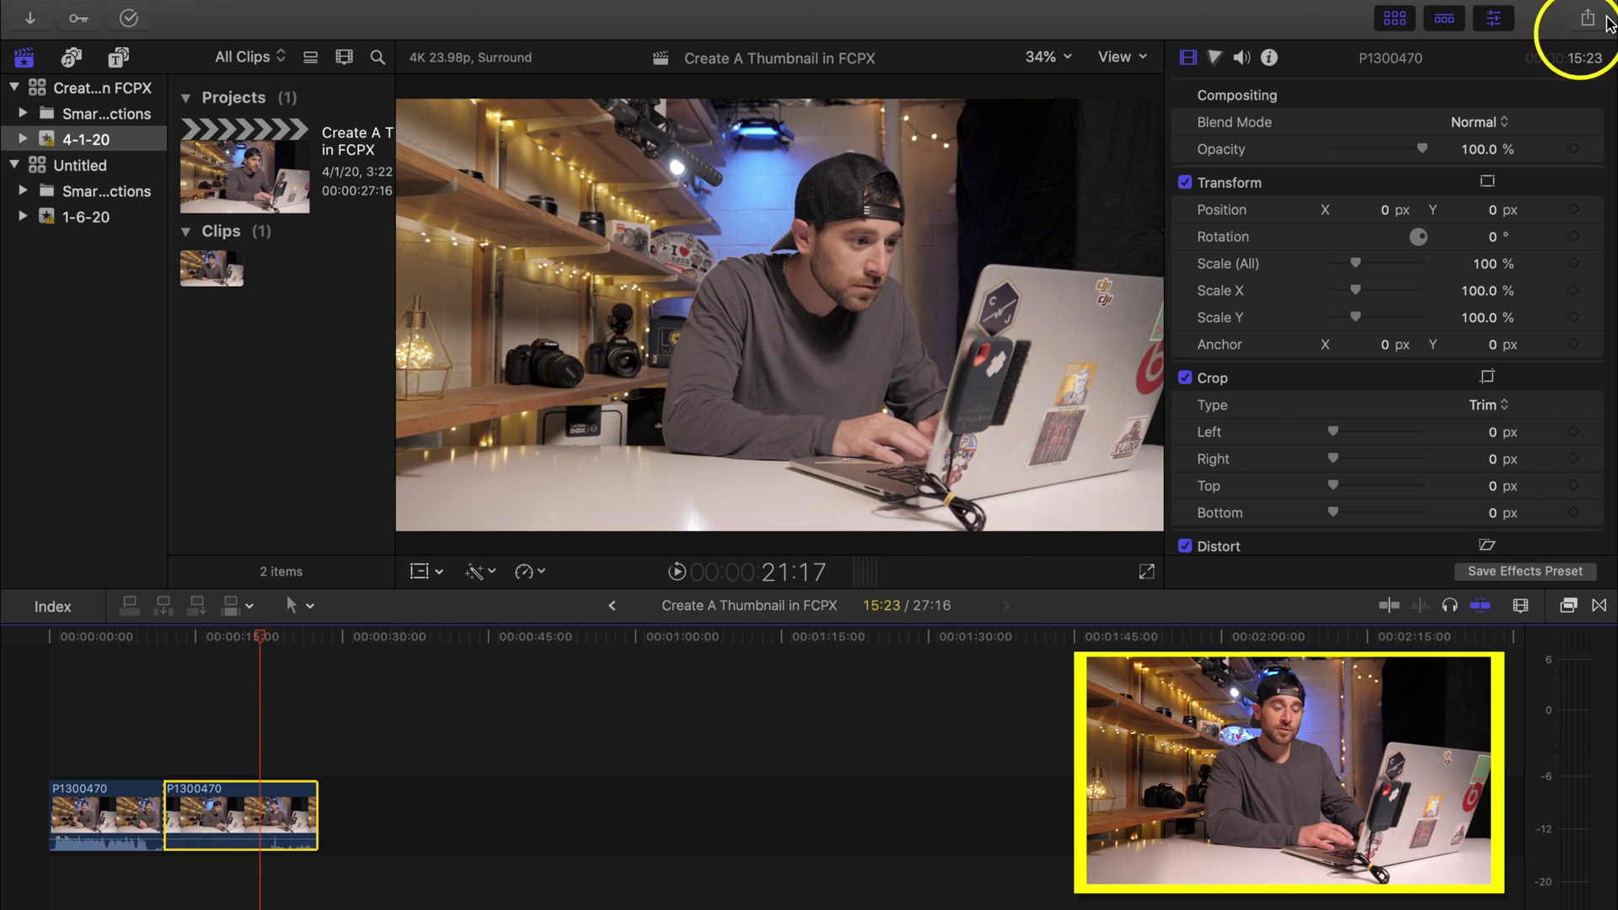
left_click(1590, 19)
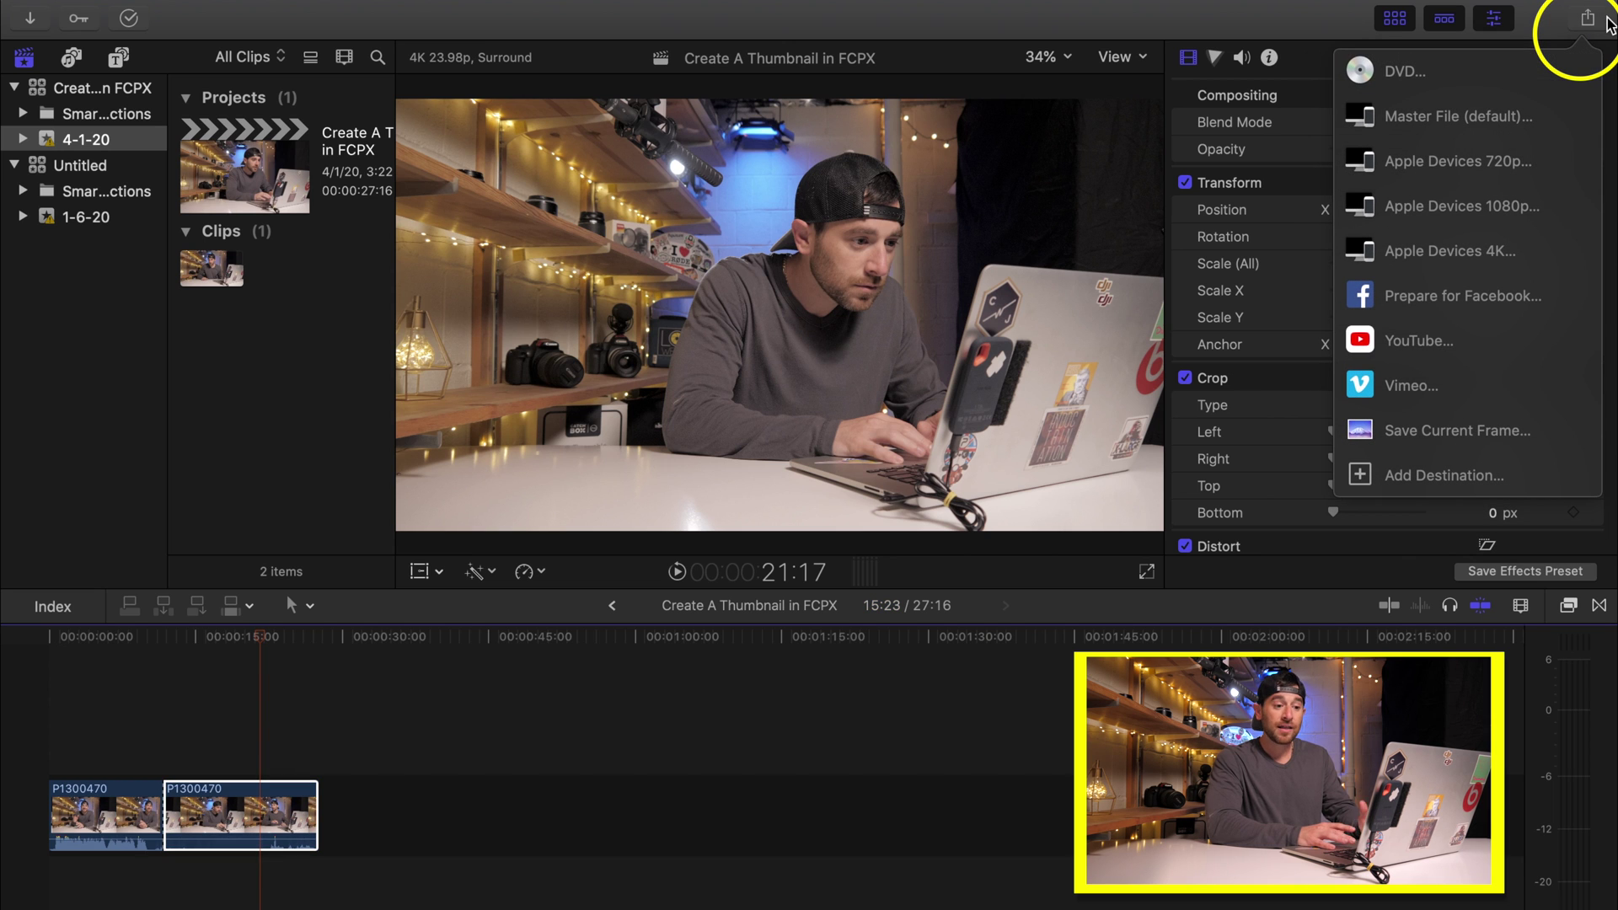
left_click(1483, 431)
key("Return")
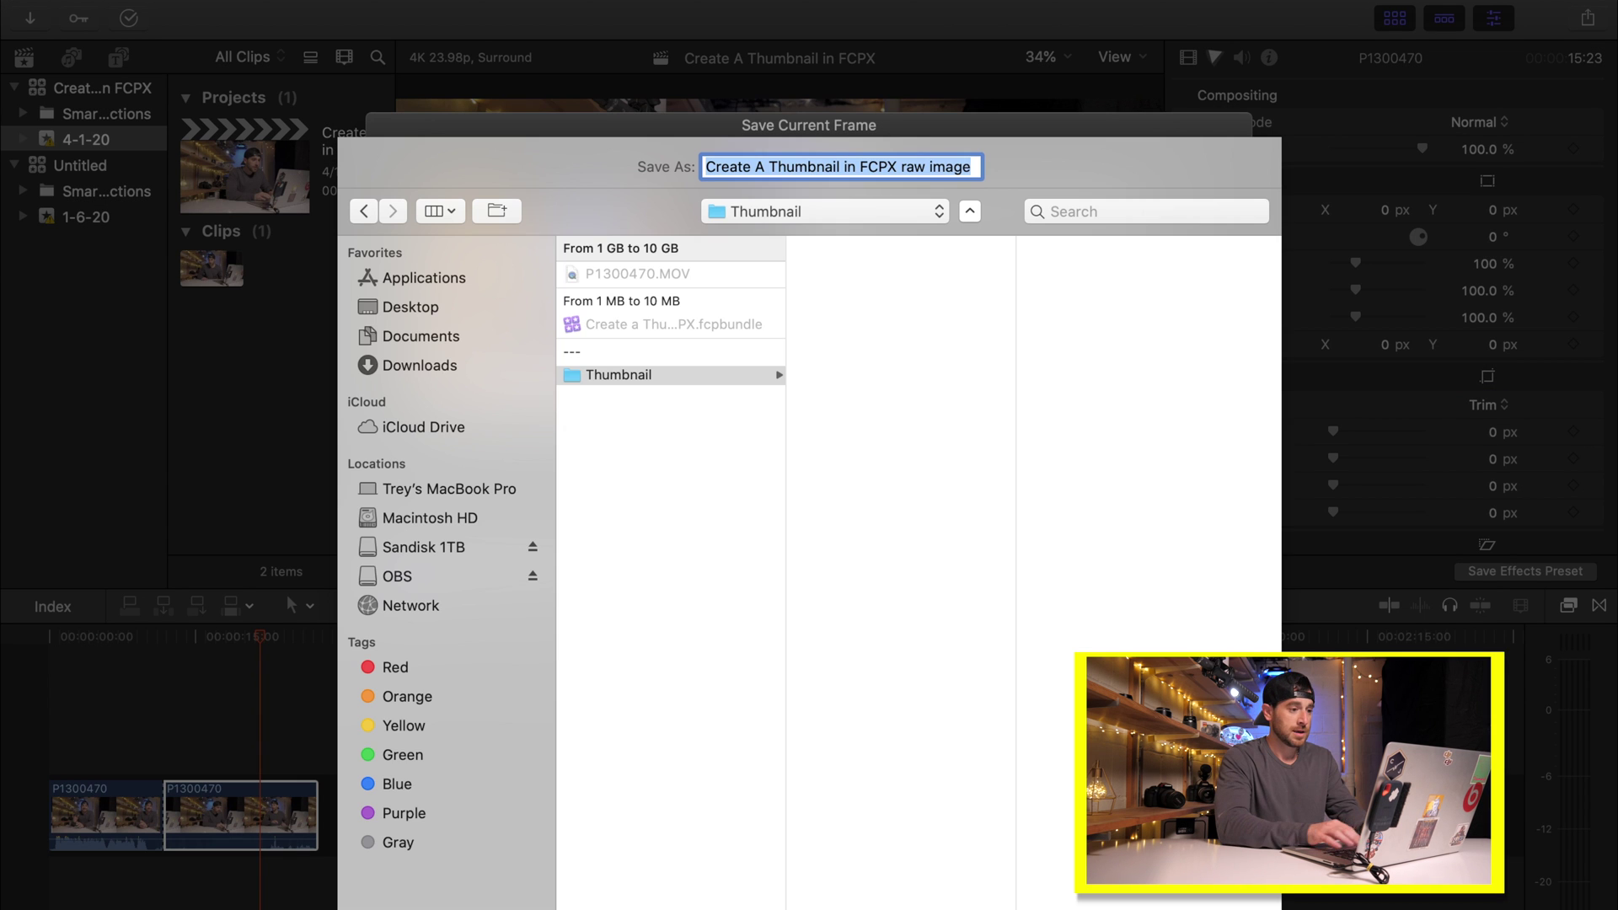
key("Return")
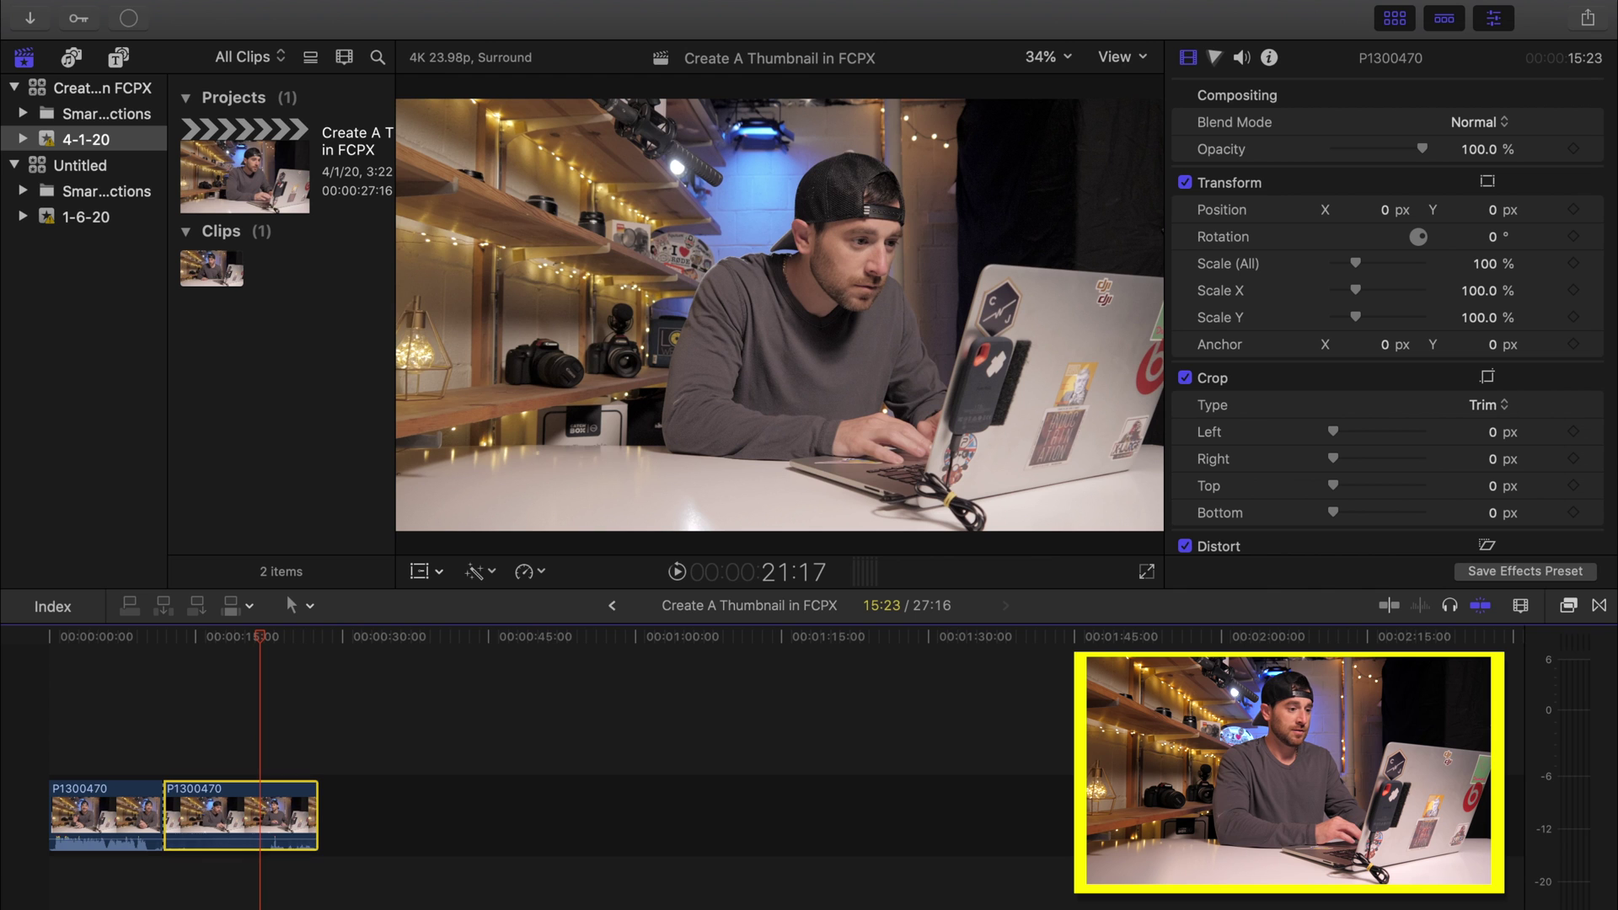
Step: Create a new project named 'Creating a Thumbnail in FCPX' and hide the Libraries sidebar
left_click(240, 156)
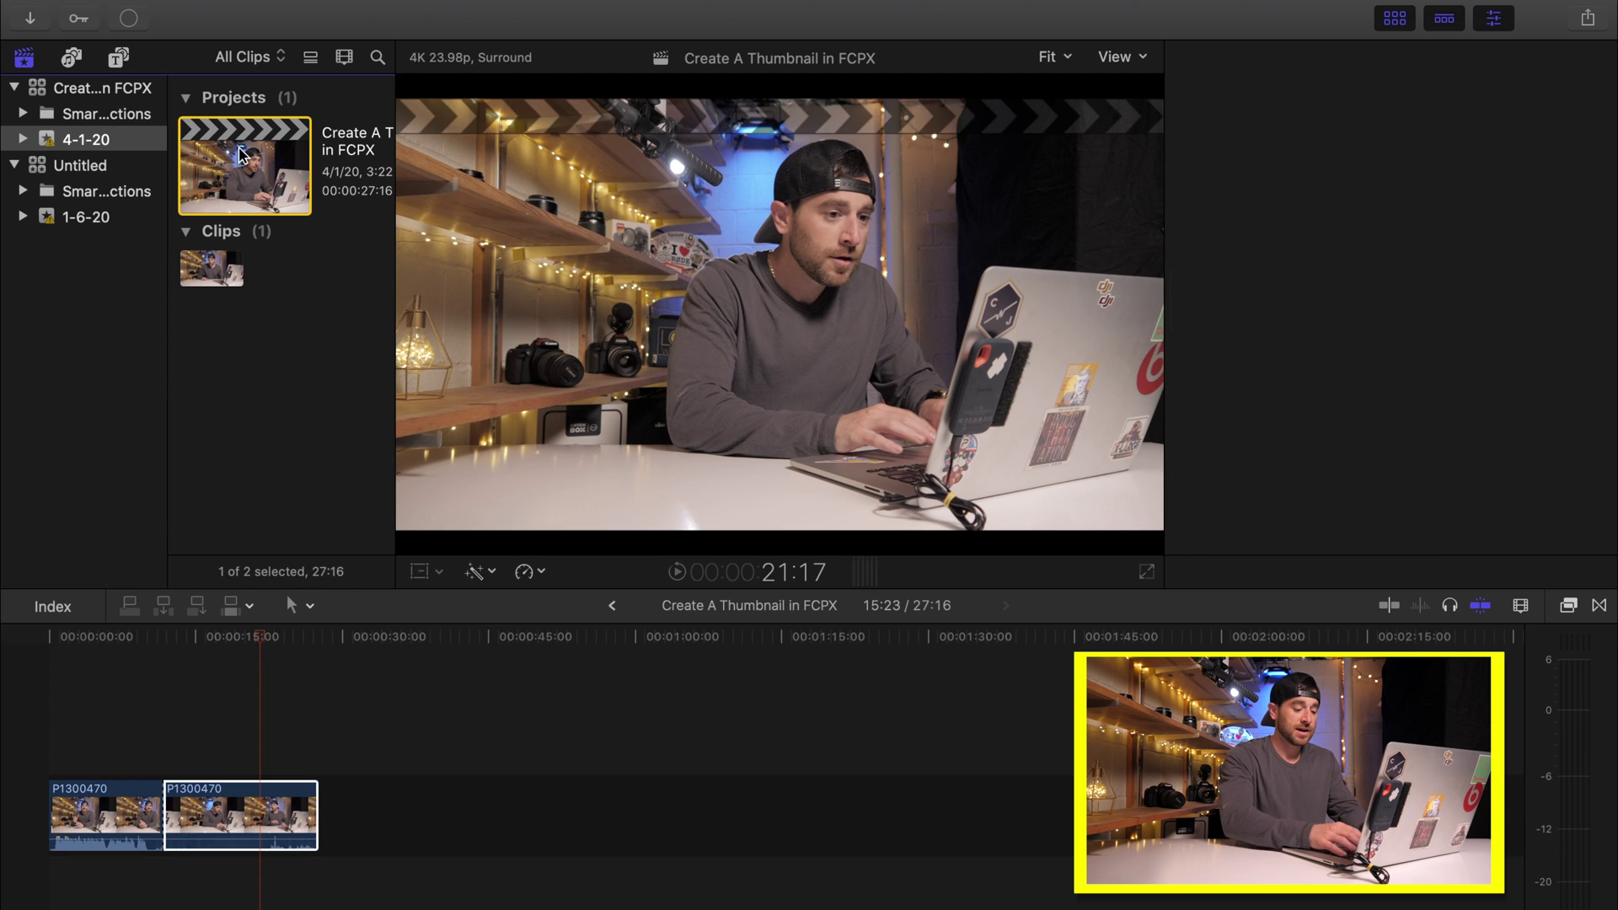
key("super+n")
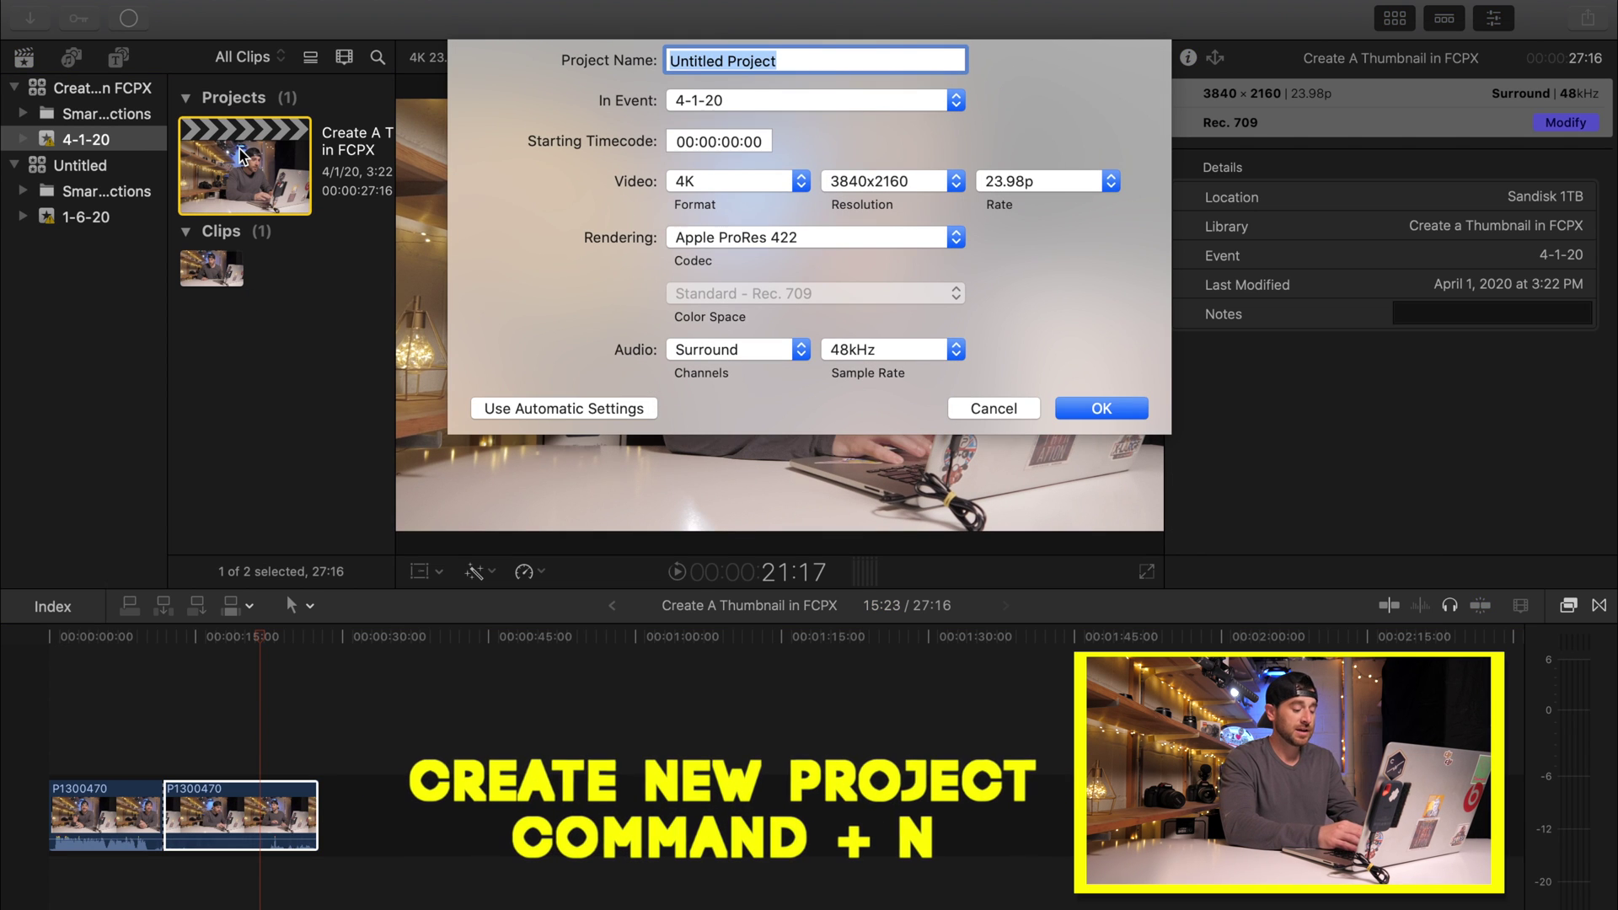
type("Creating a Thumbnail in FCPX")
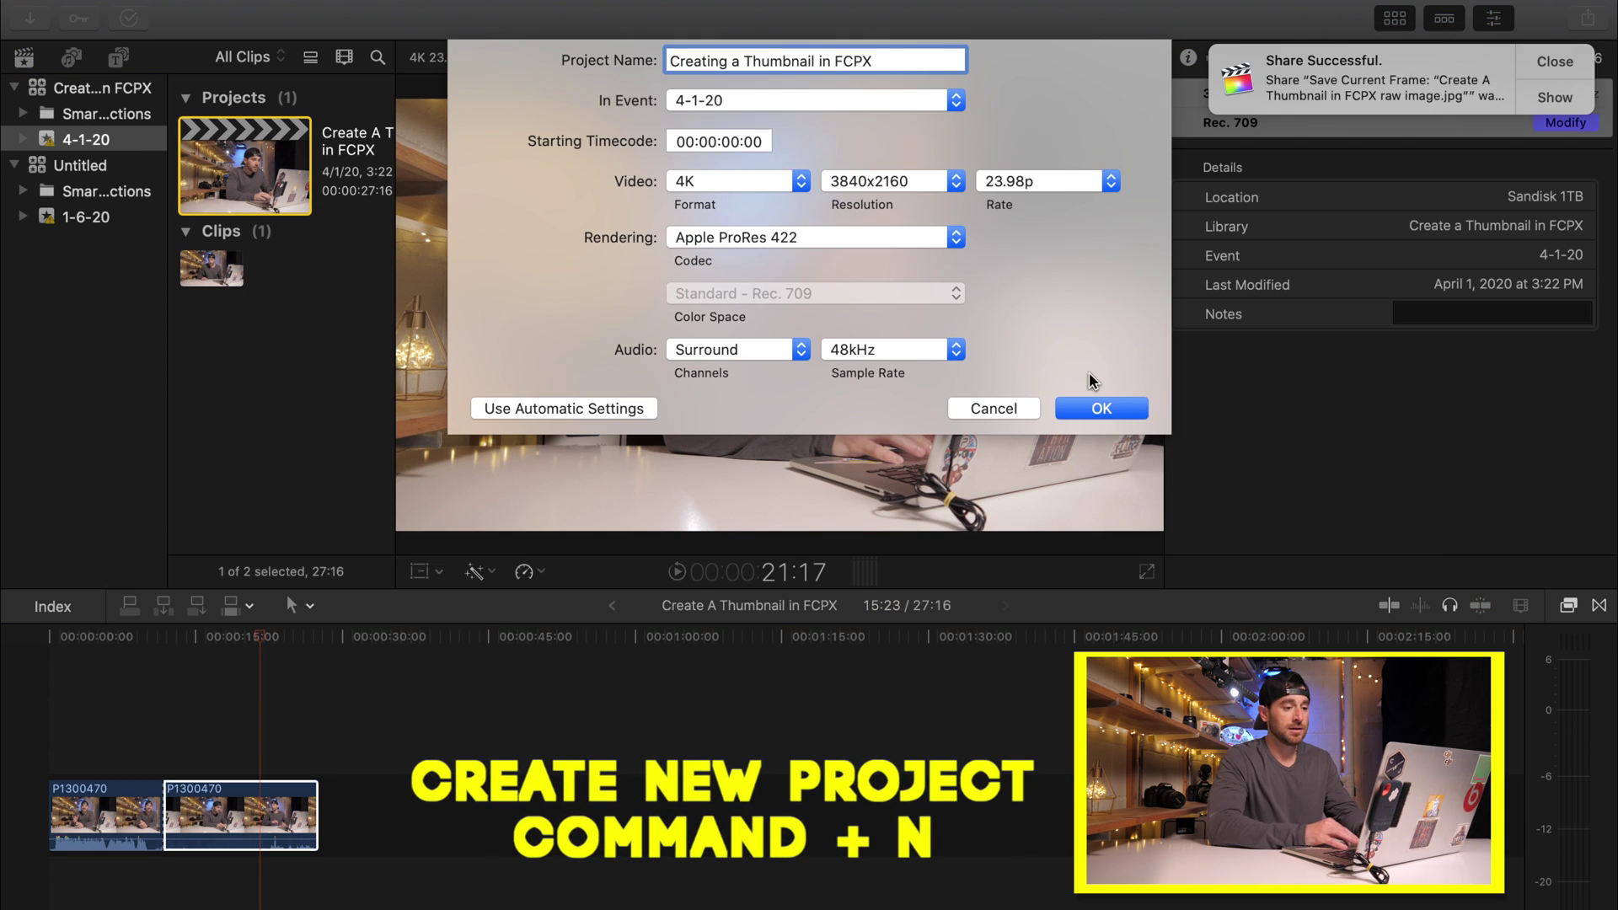
left_click(1089, 410)
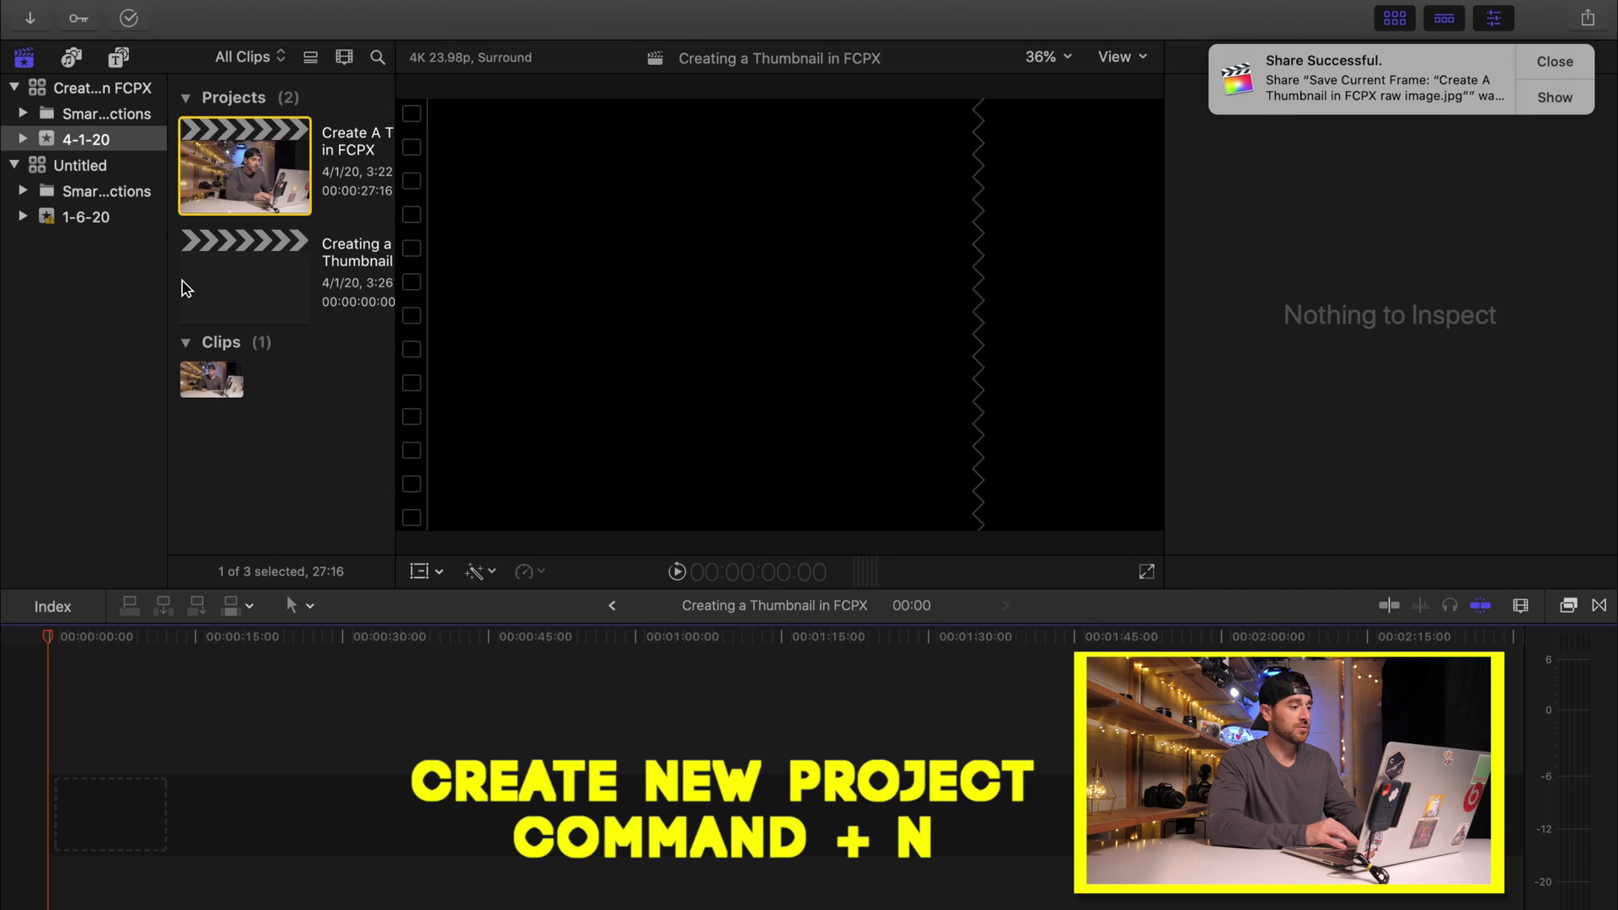
left_click(185, 289)
left_click(10, 62)
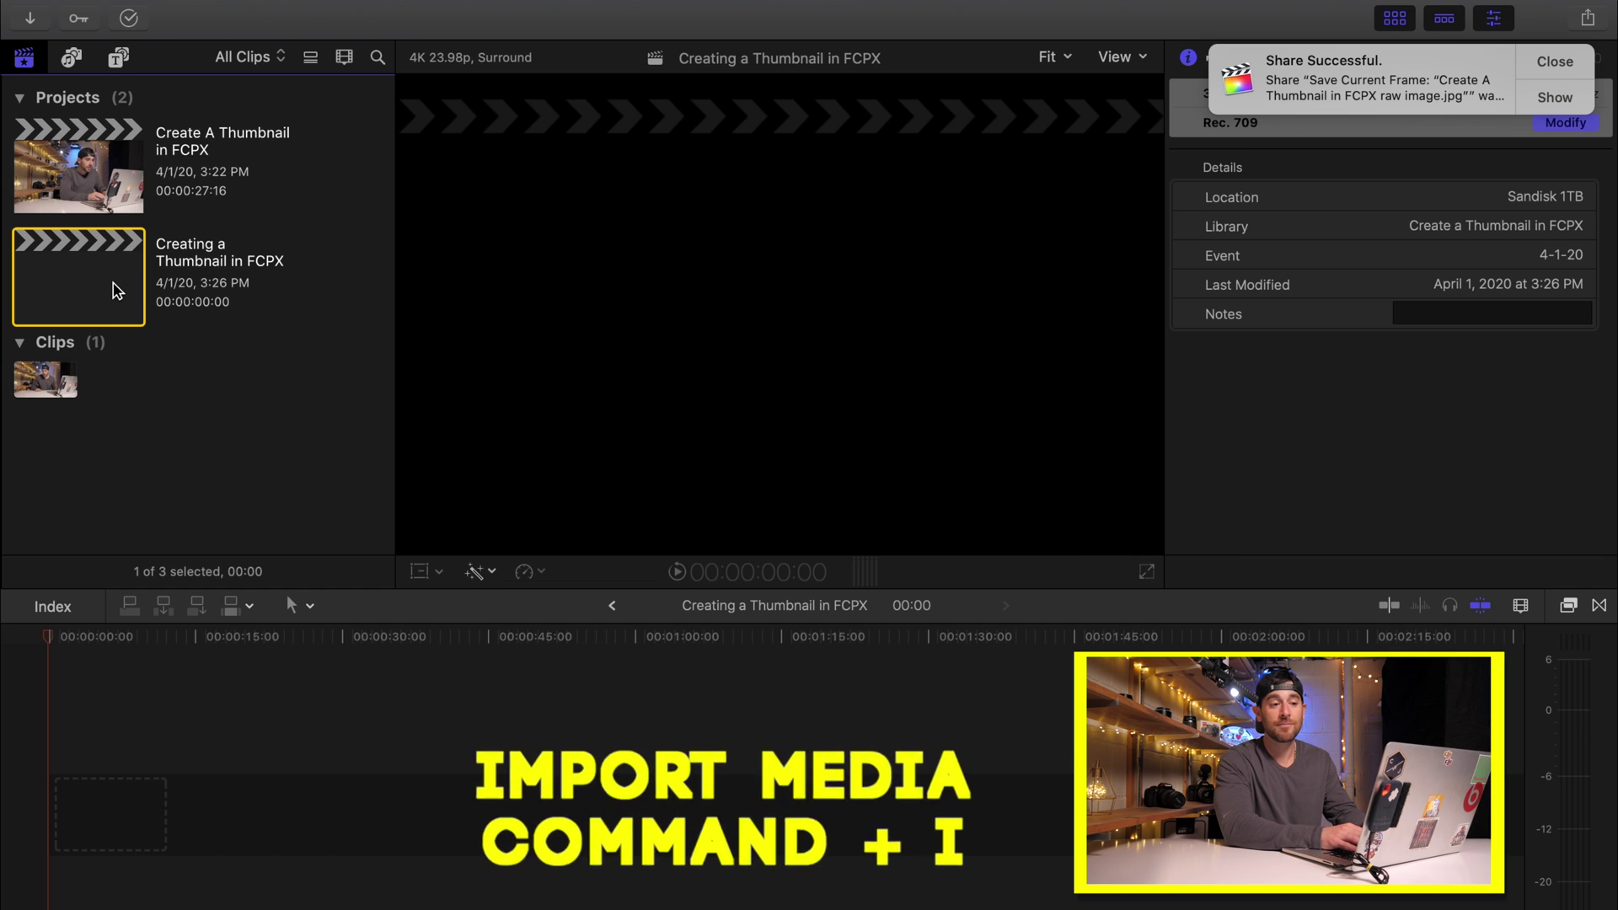
Step: Import the raw image JPEG from the Thumbnail folder into the library
key("super+i")
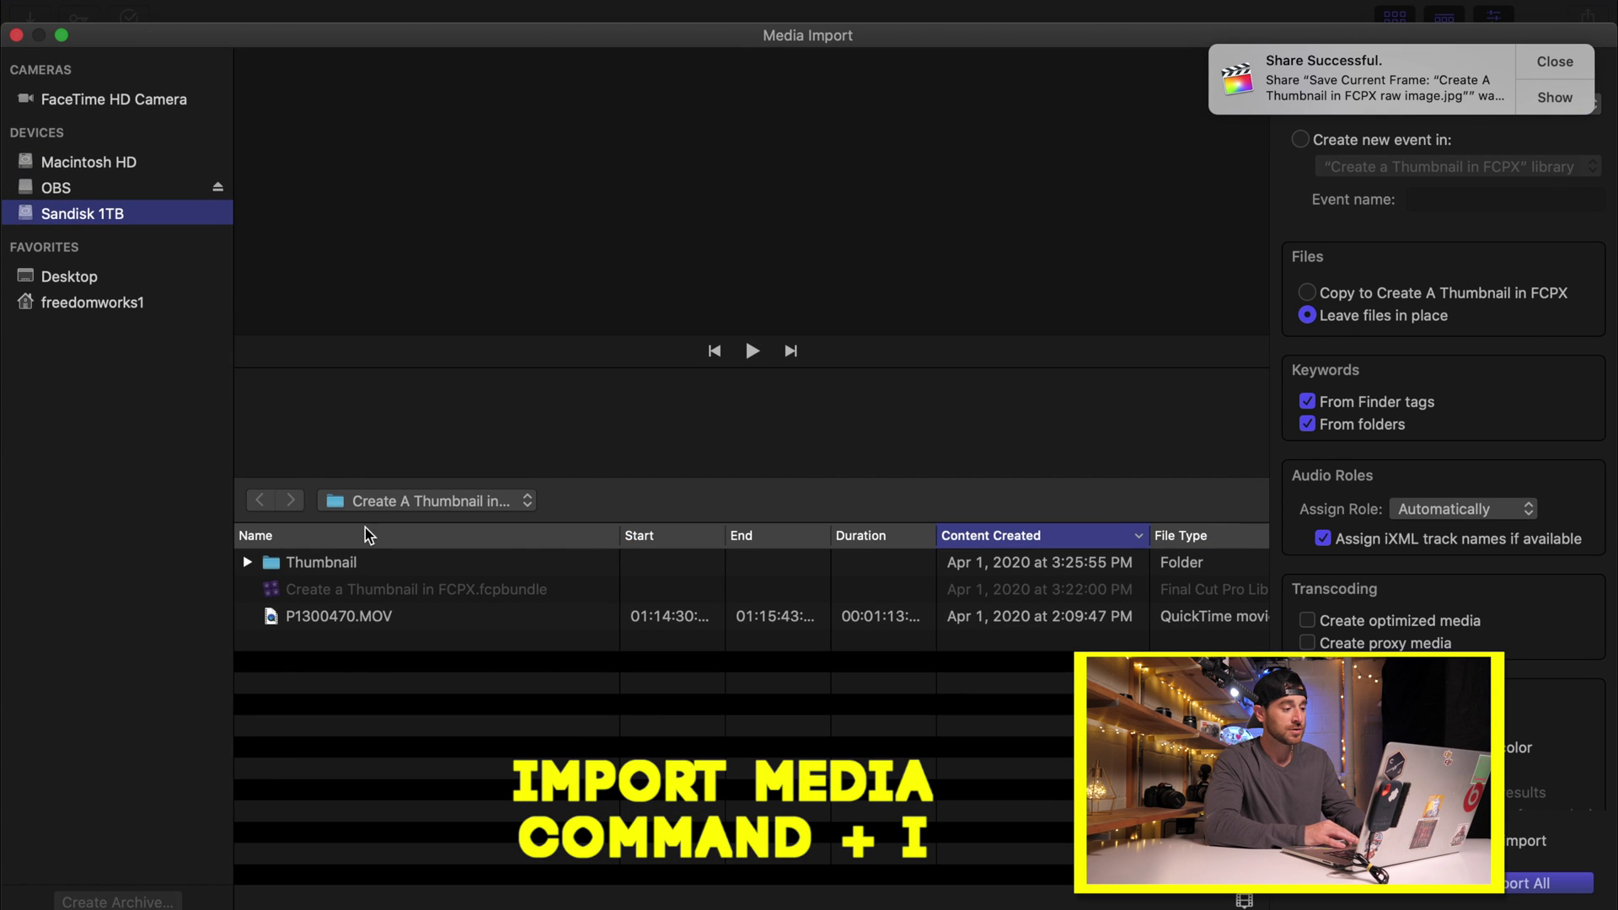
double_click(341, 562)
left_click(430, 563)
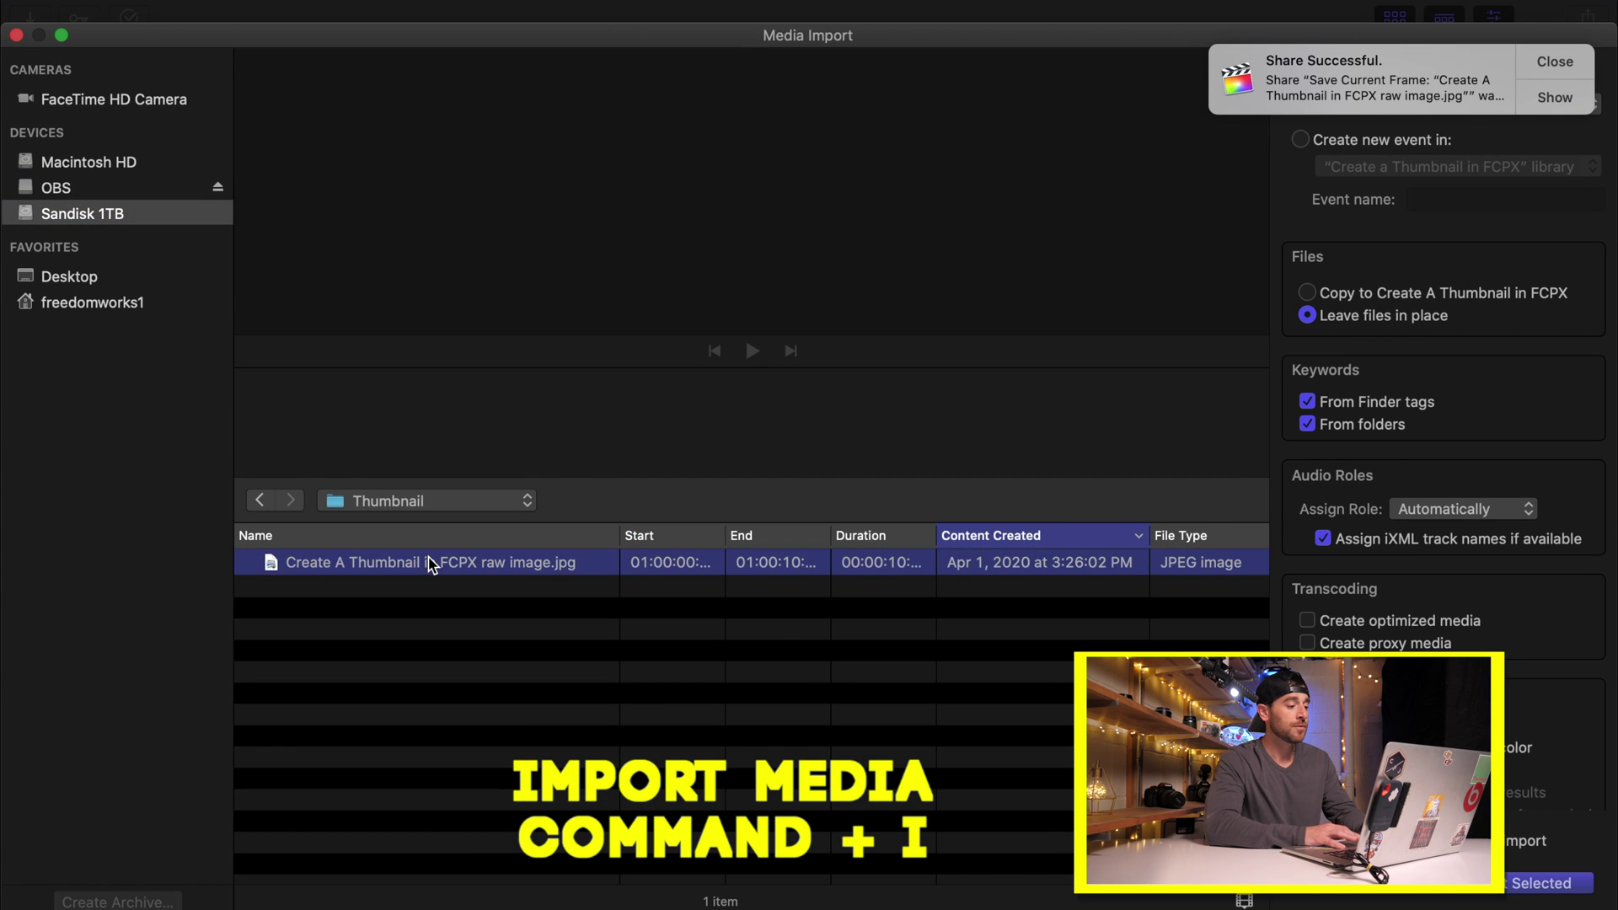
key("Return")
left_click(118, 388)
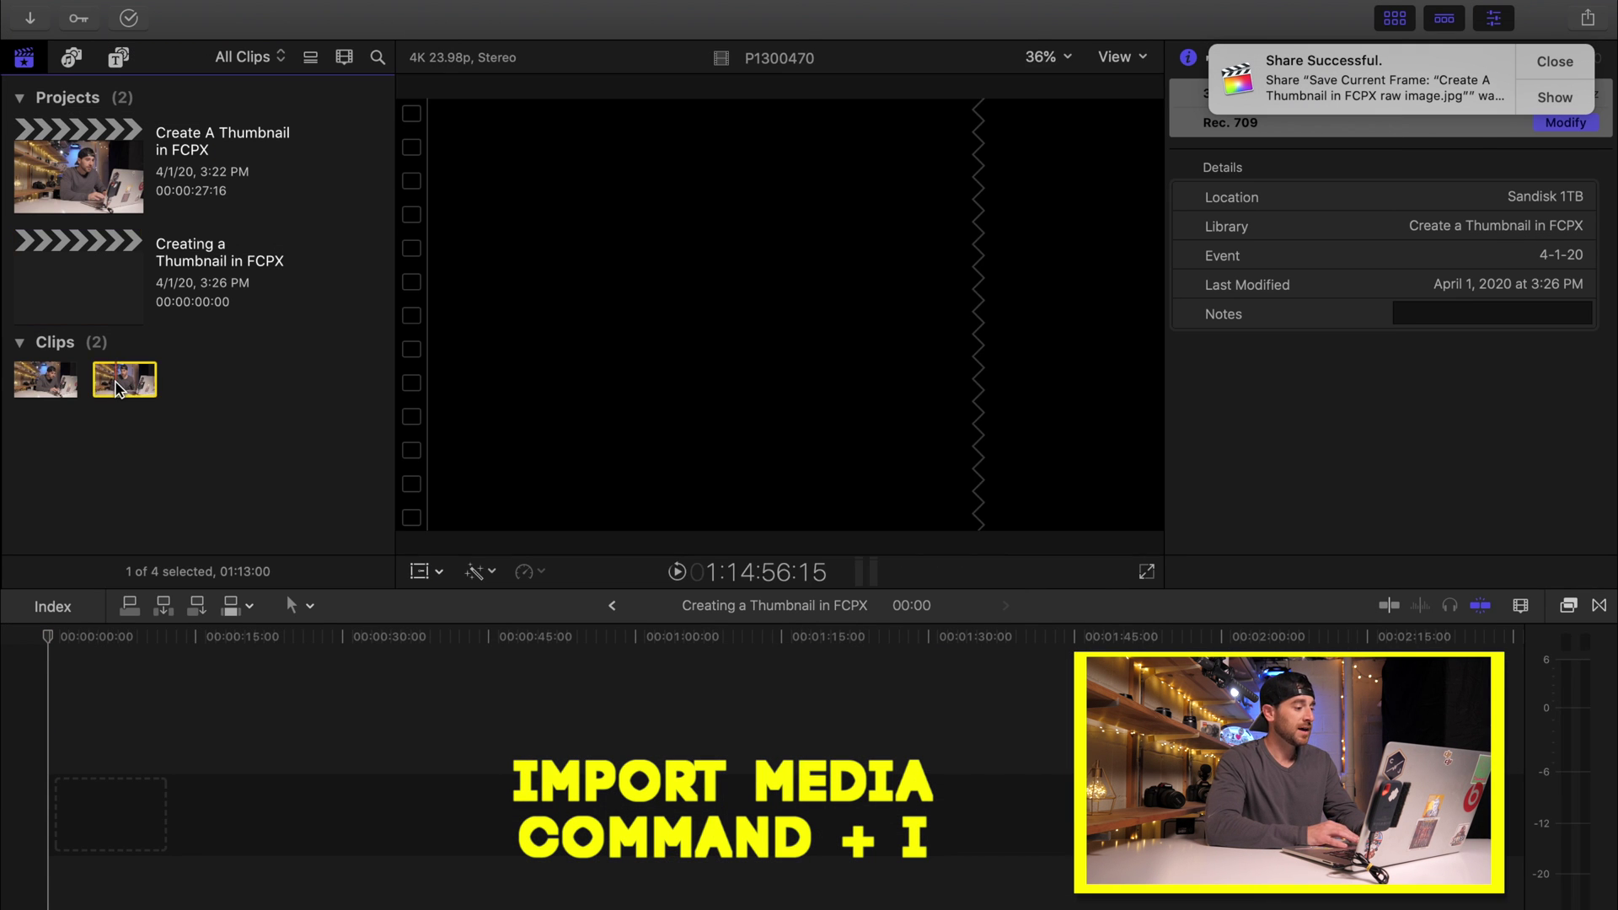
left_click(25, 381)
Step: Place the raw image at the start of the timeline and lengthen it to 18:18
left_click_drag(26, 381, 152, 809)
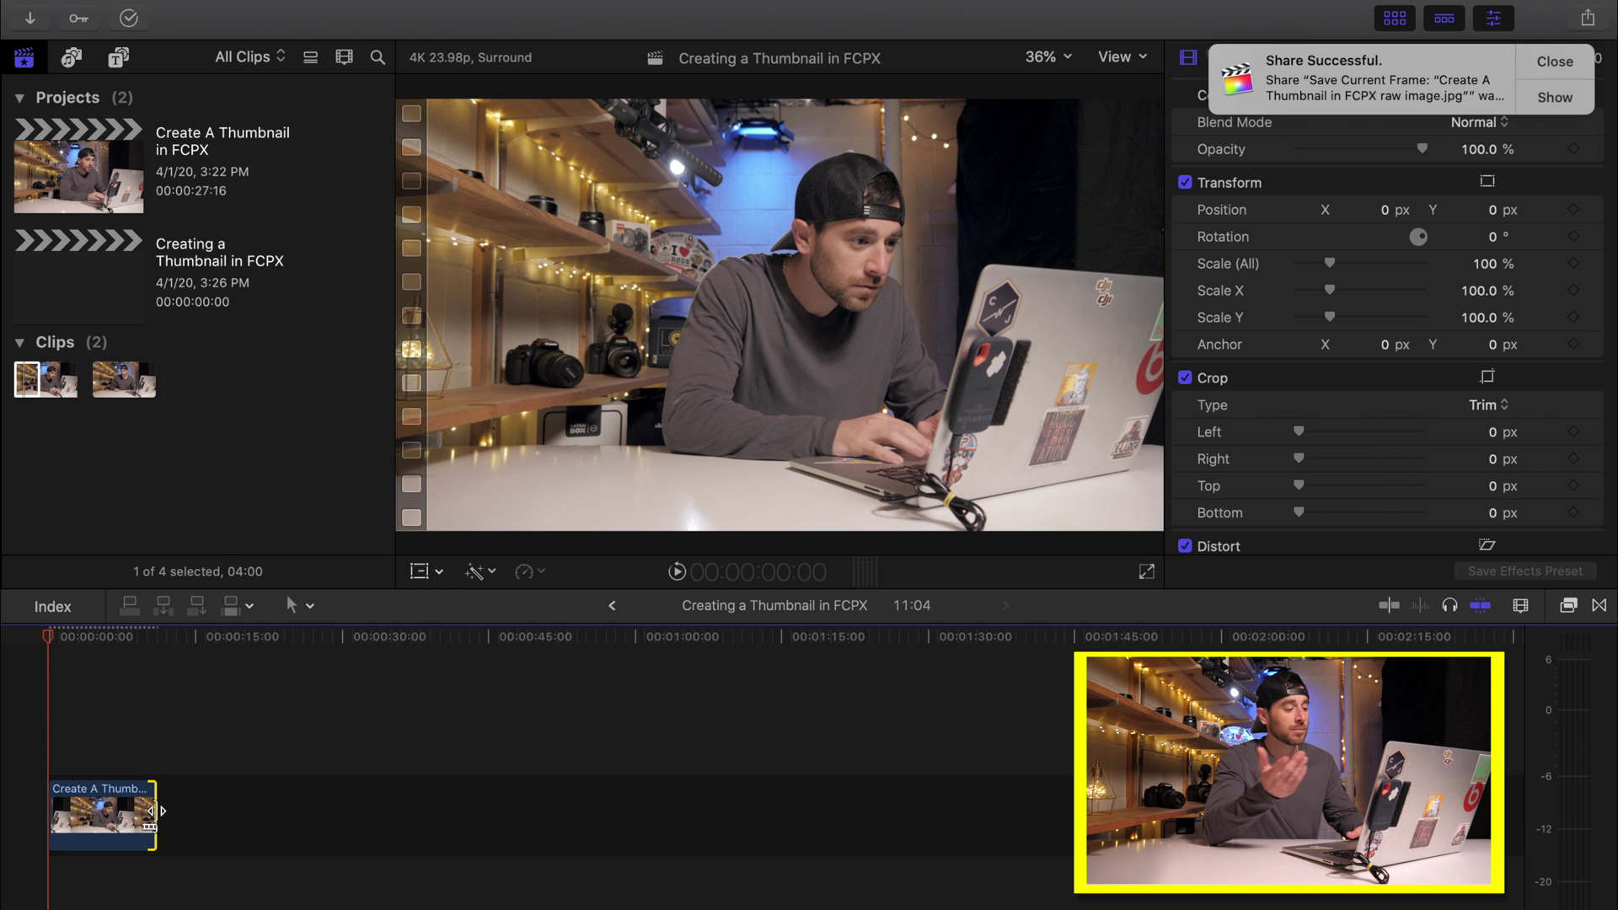
left_click_drag(154, 811, 229, 810)
left_click(172, 774)
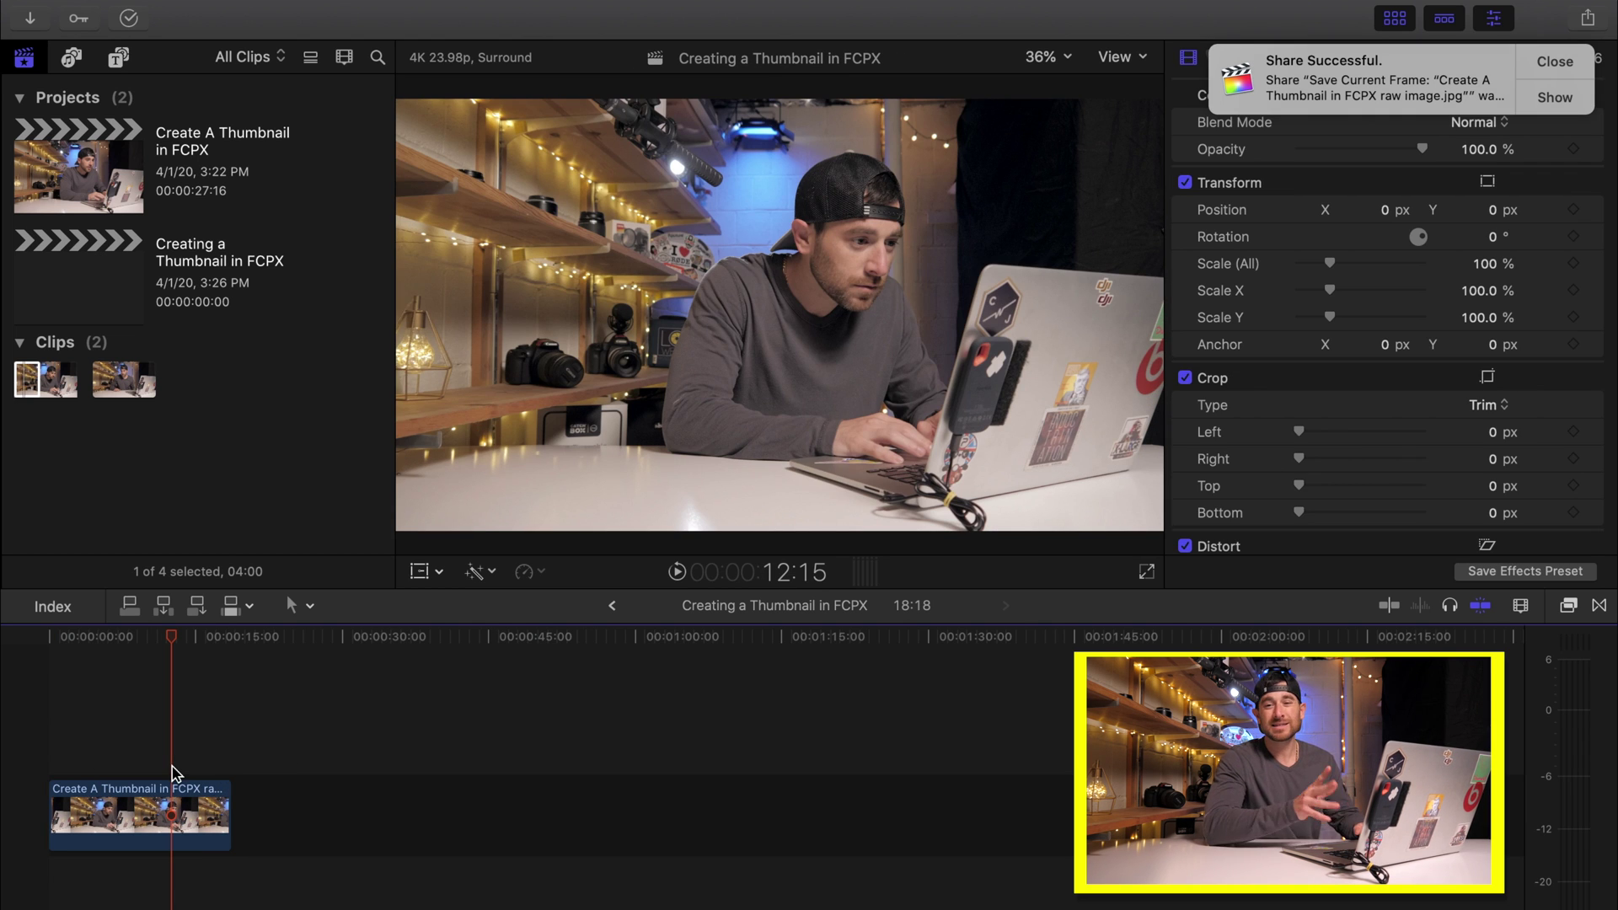
left_click(1551, 72)
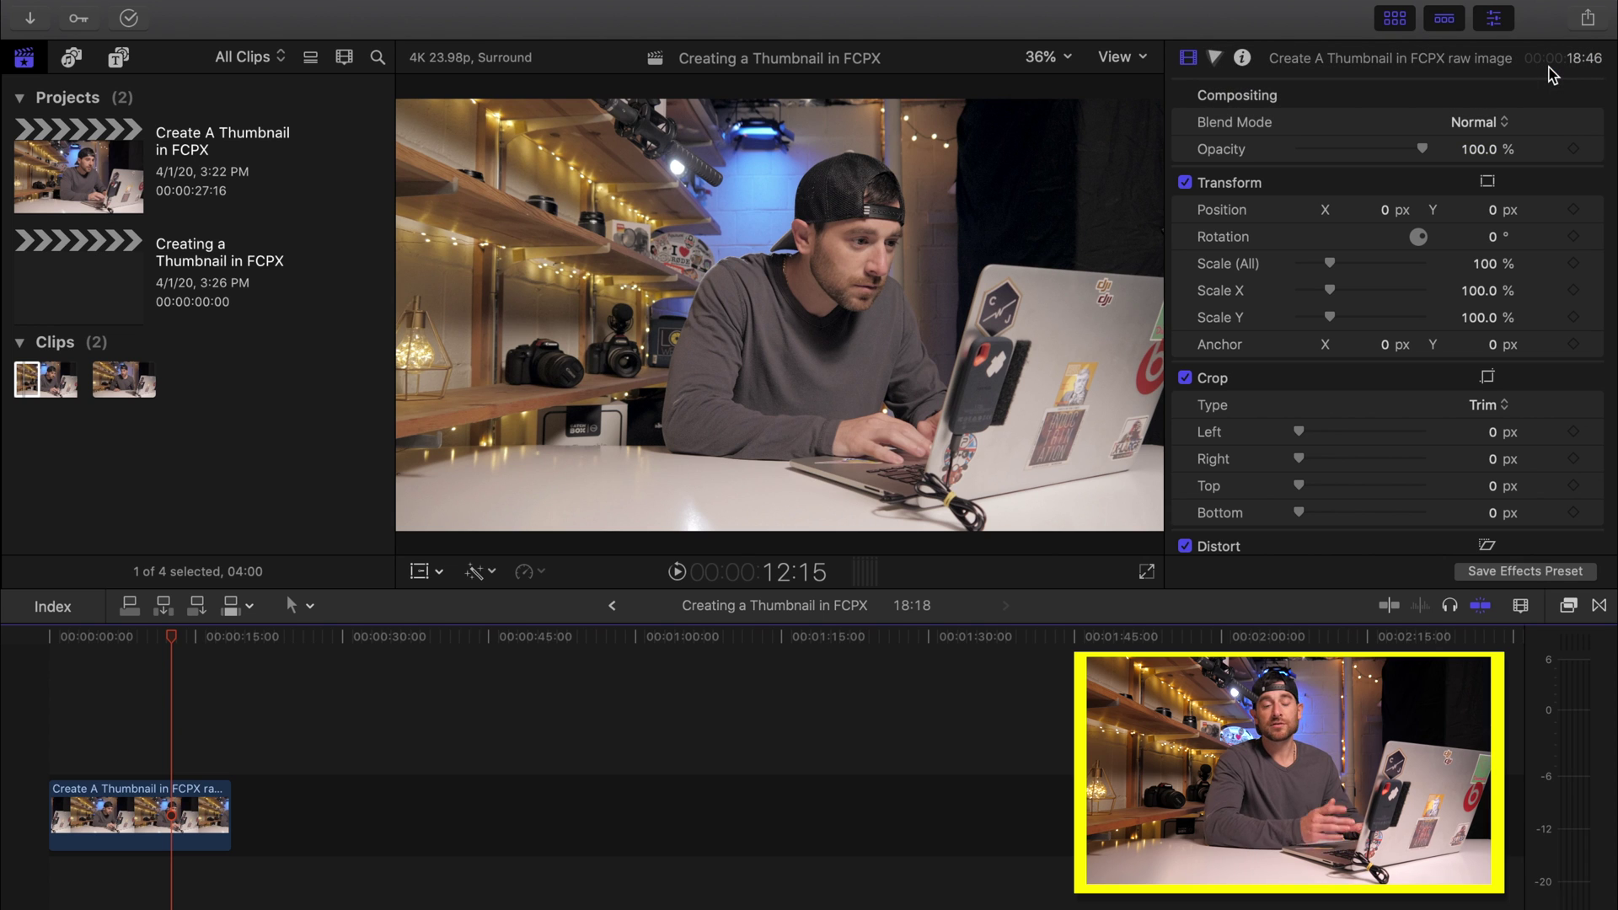
Step: Apply the automatic Balance Color enhancement to the image clip
left_click(134, 735)
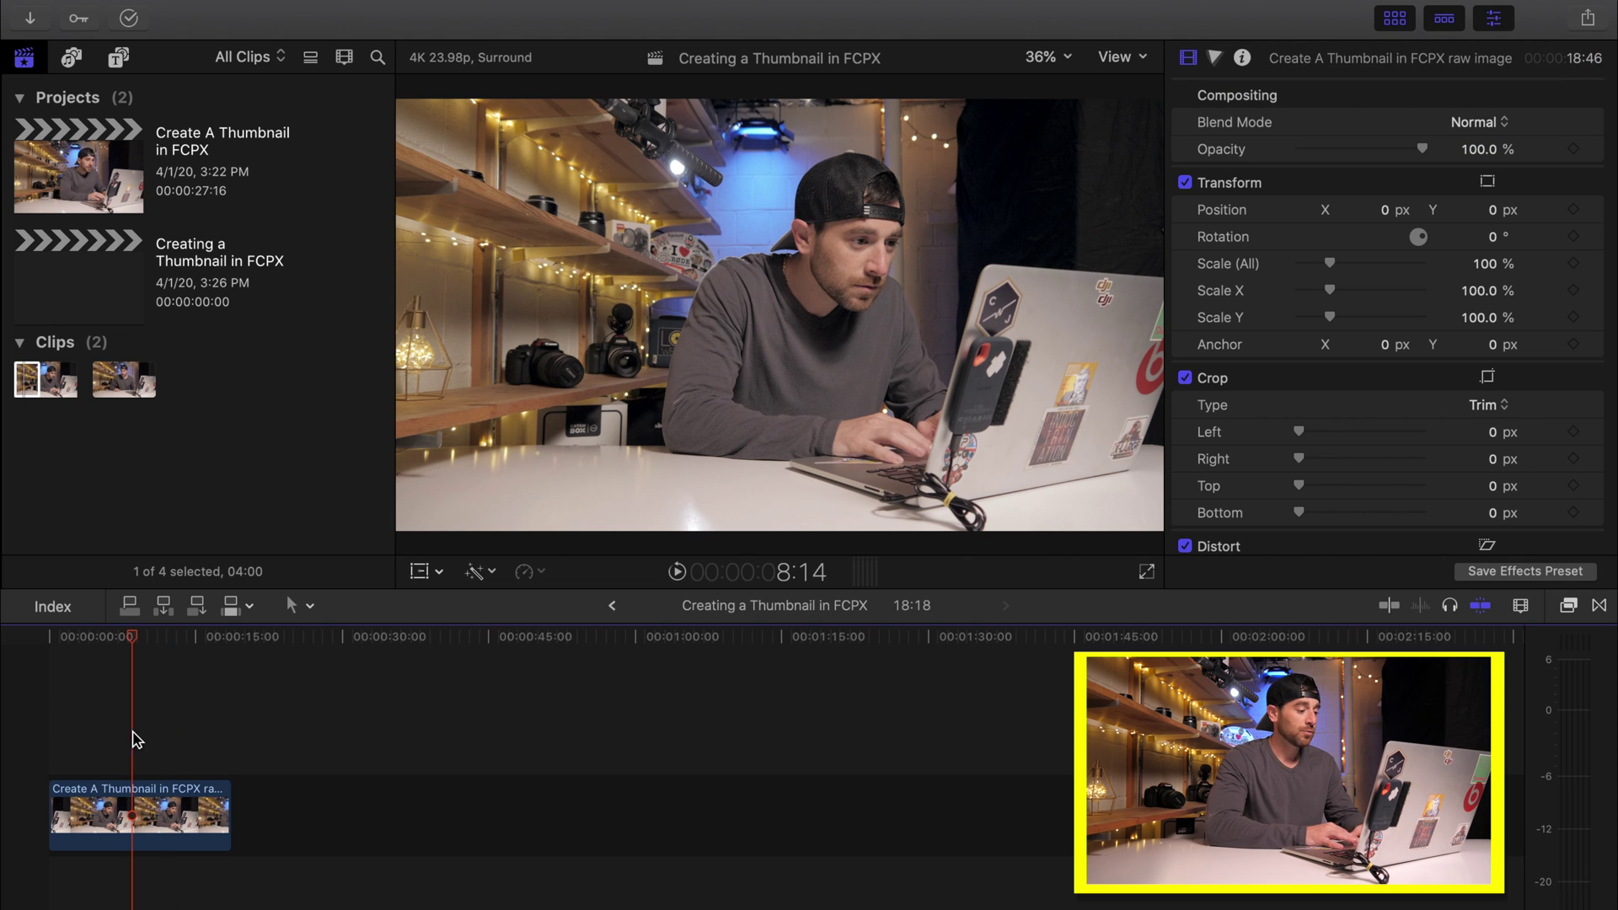
left_click(138, 814)
key("F1")
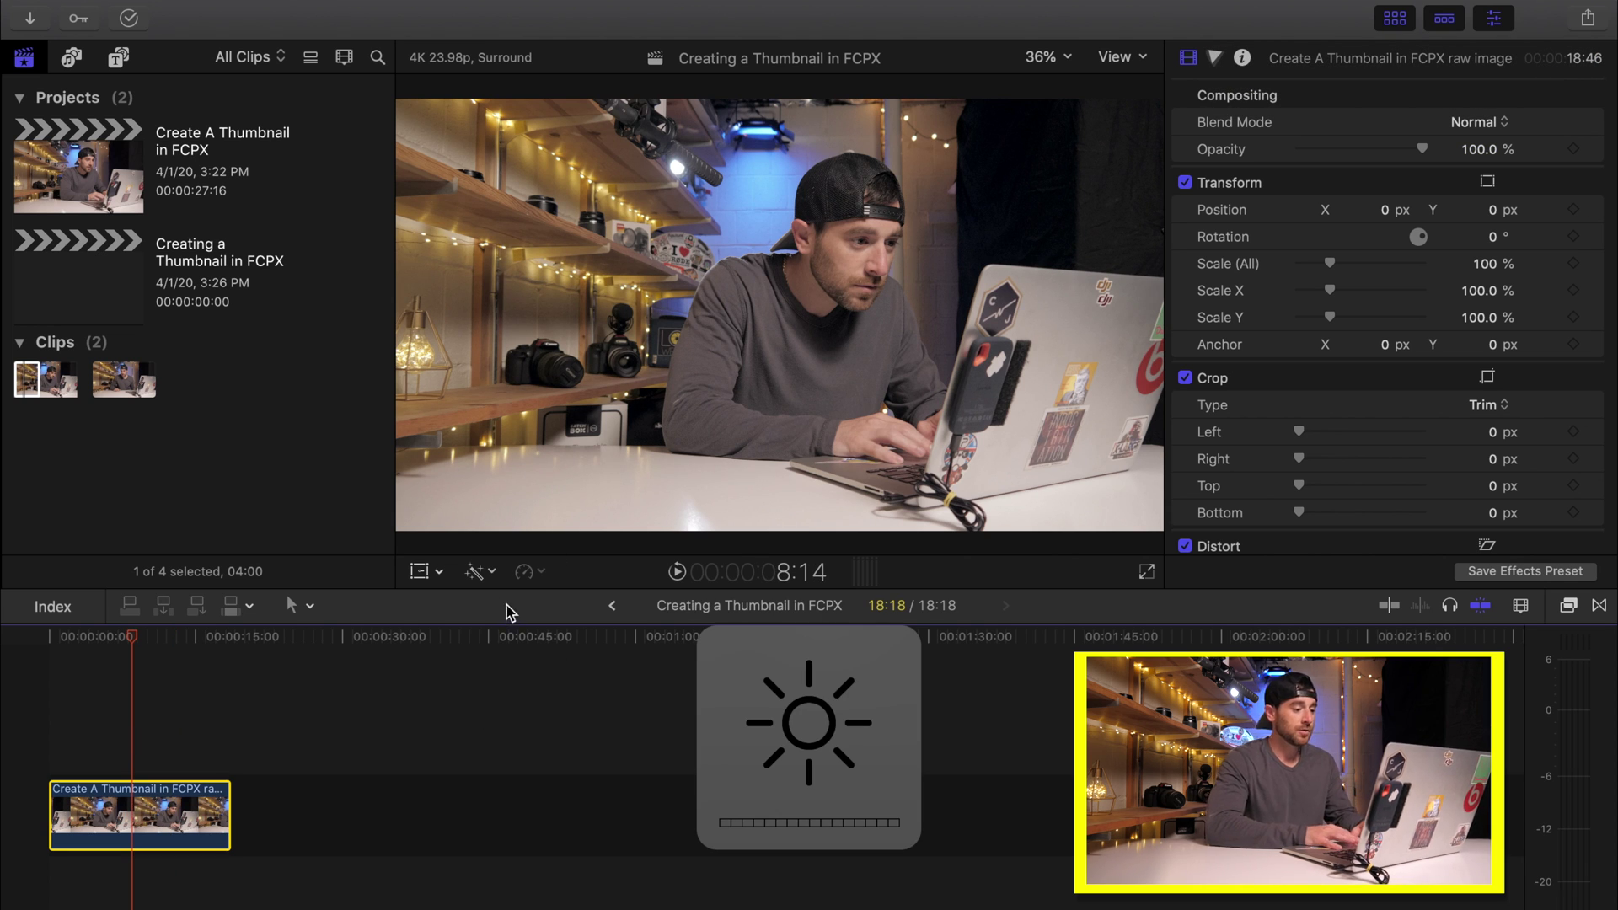
left_click(477, 572)
left_click(508, 593)
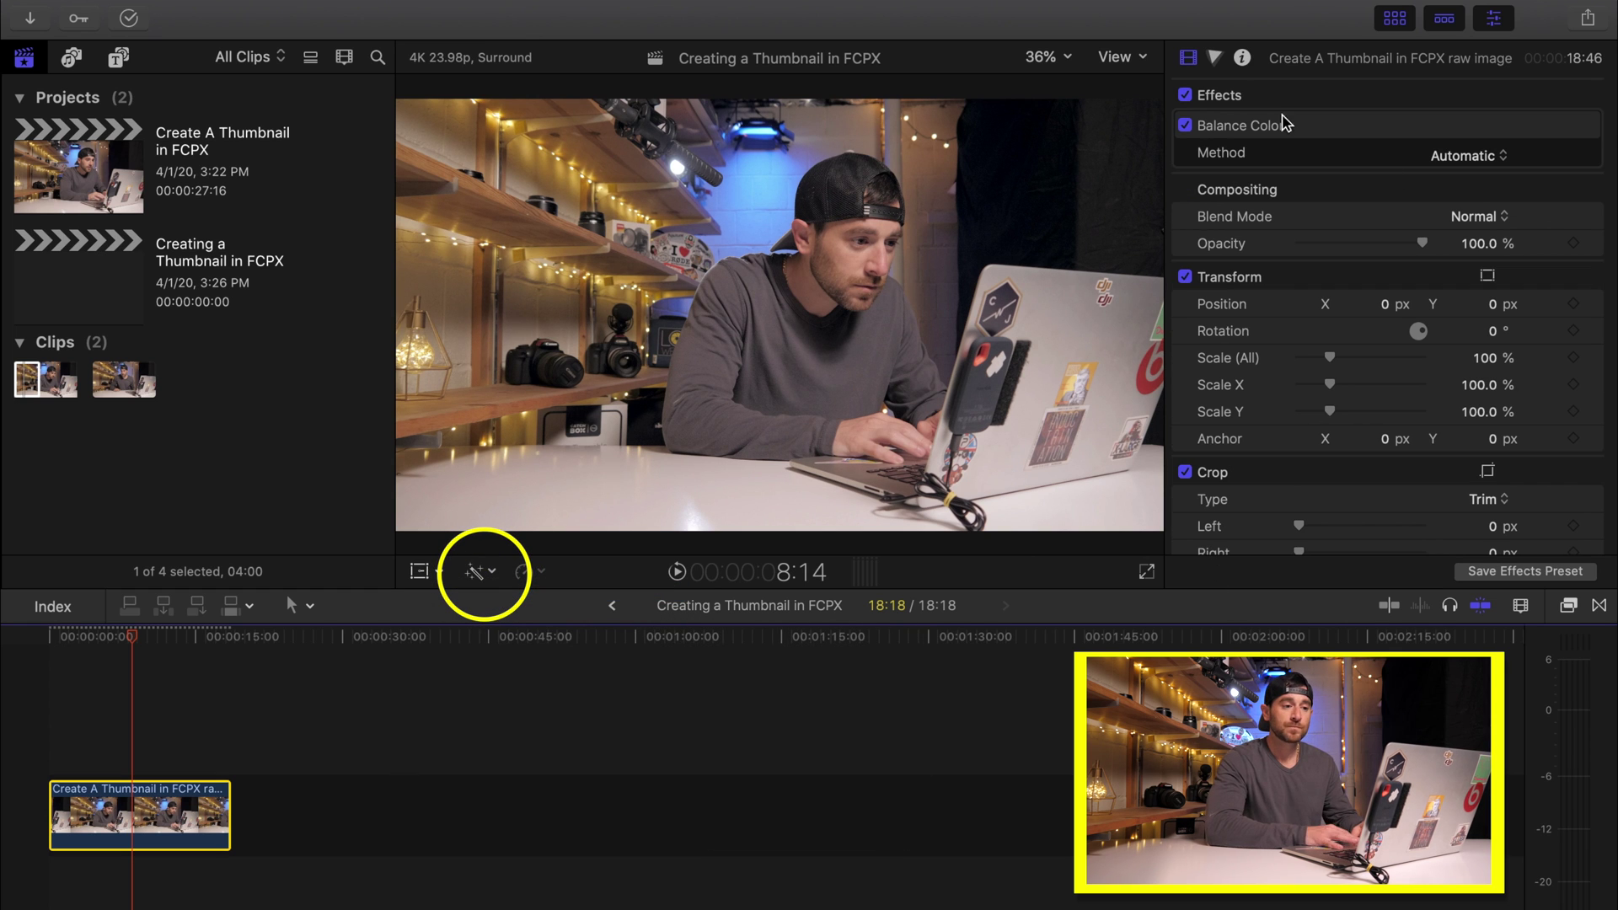
Step: In the Color Board Exposure tab, set highlights to 13%, midtones to -20% and shadows to -6%
left_click(1215, 57)
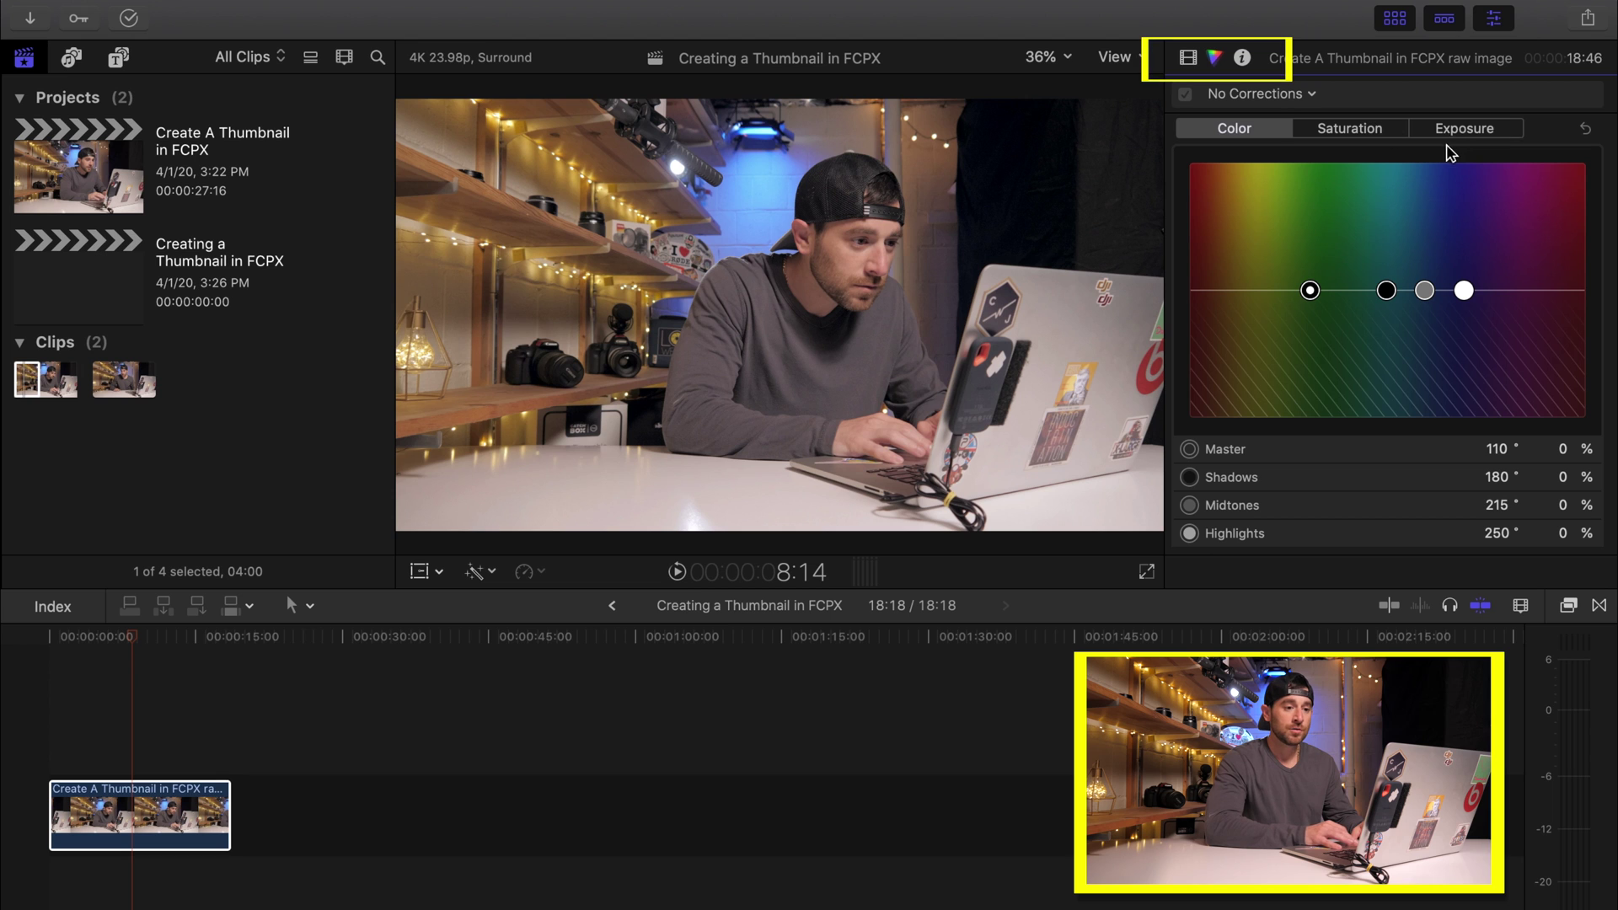
left_click(1464, 131)
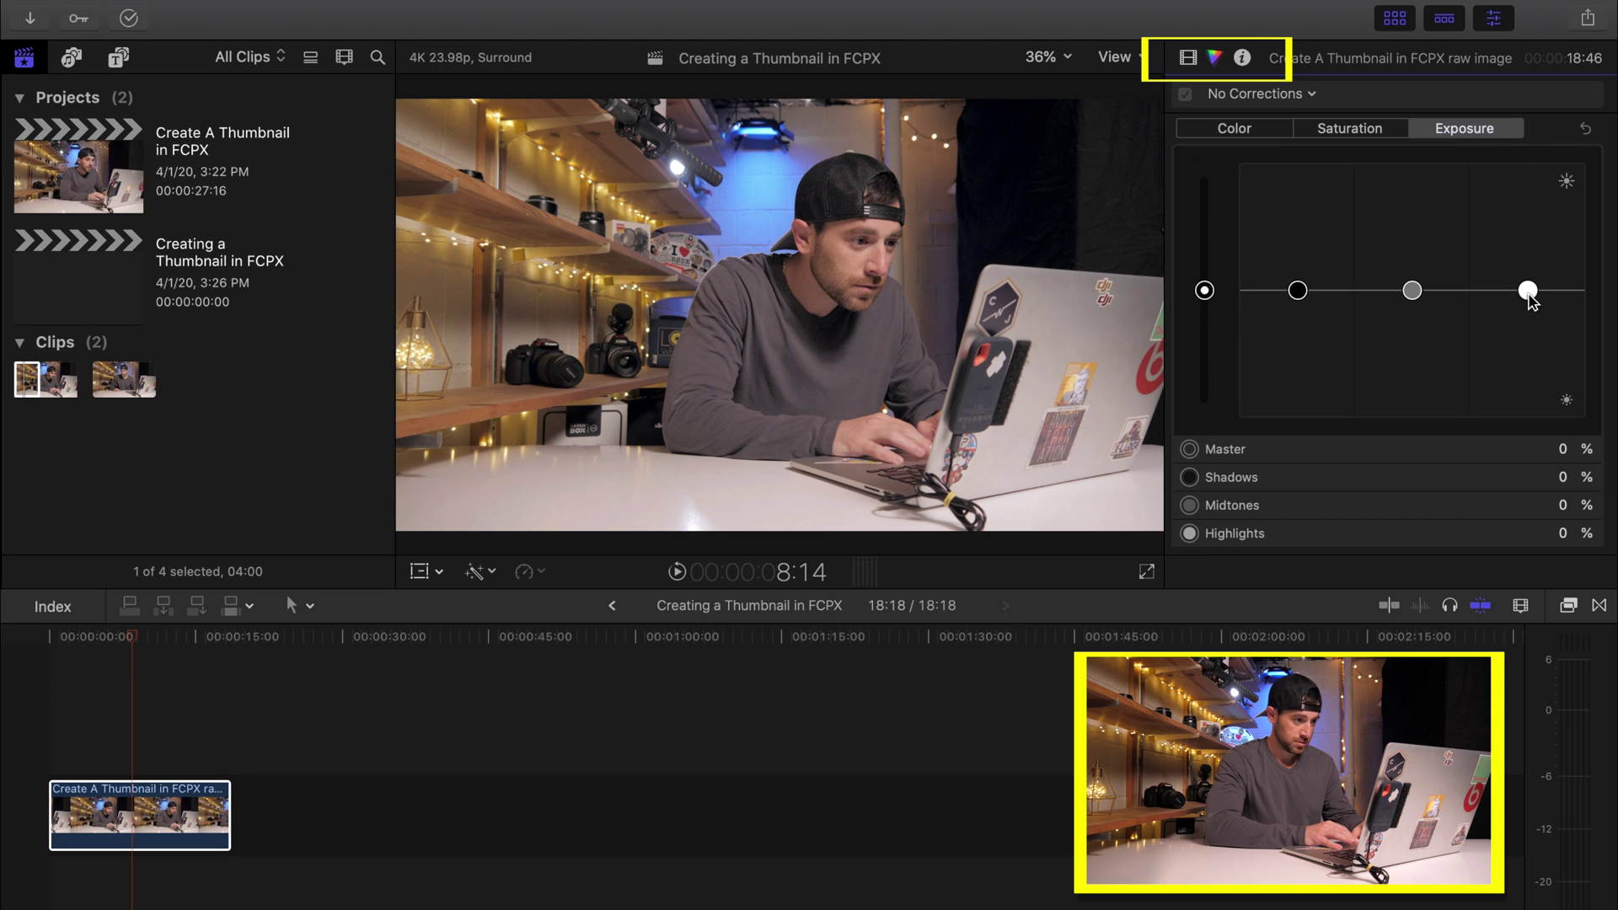
left_click_drag(1528, 291, 1532, 283)
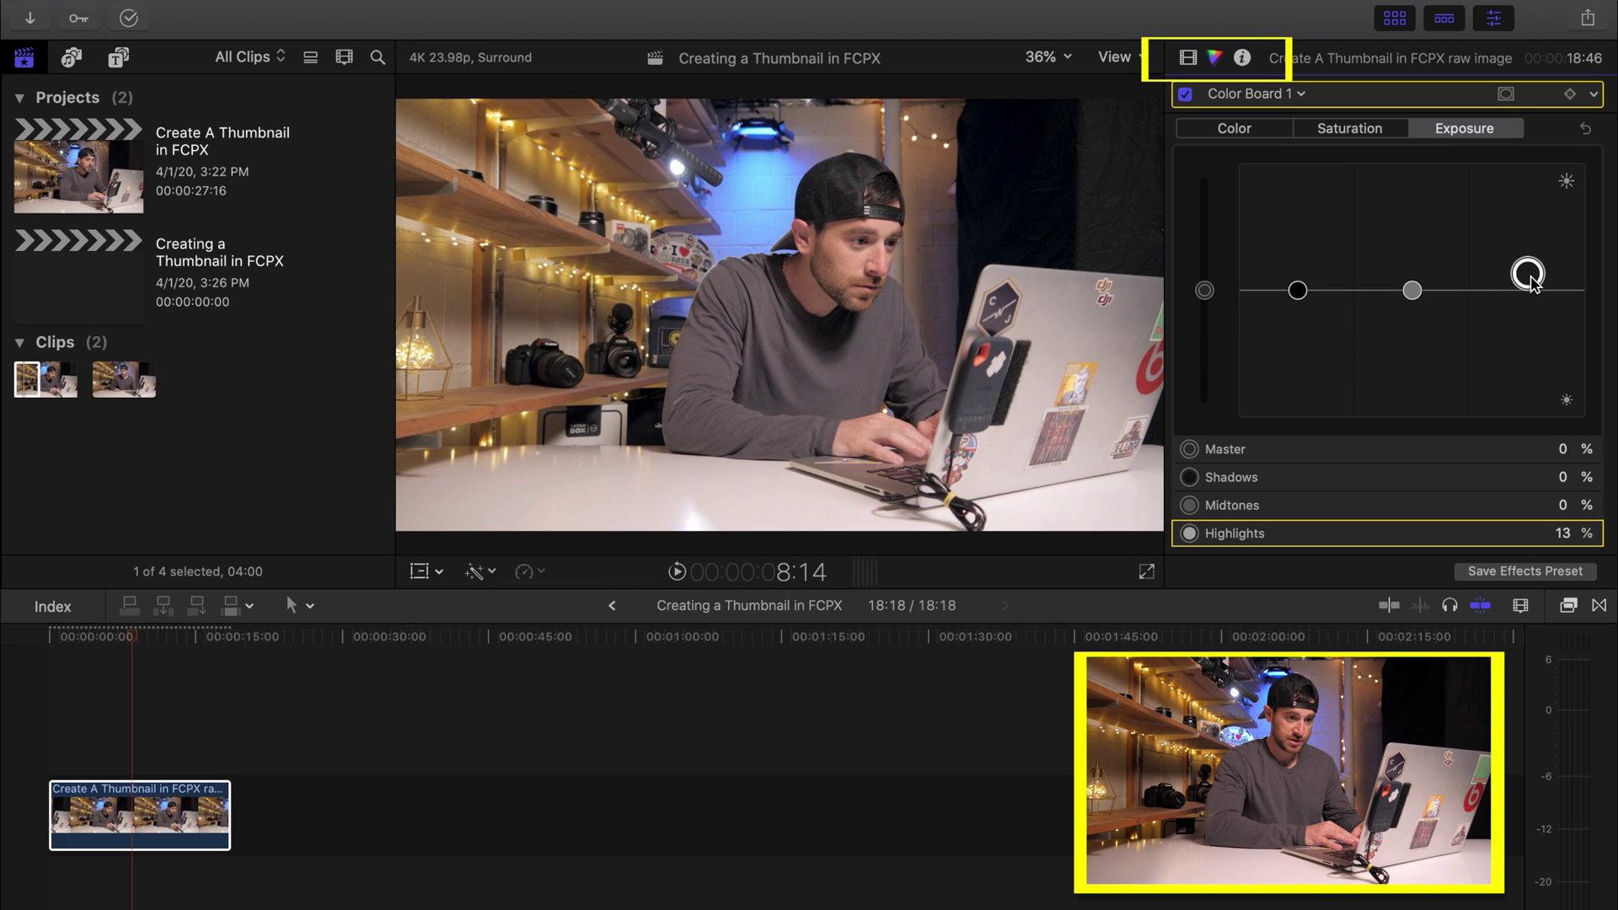
left_click_drag(1299, 293, 1299, 309)
left_click_drag(1413, 300, 1413, 323)
left_click(1561, 477)
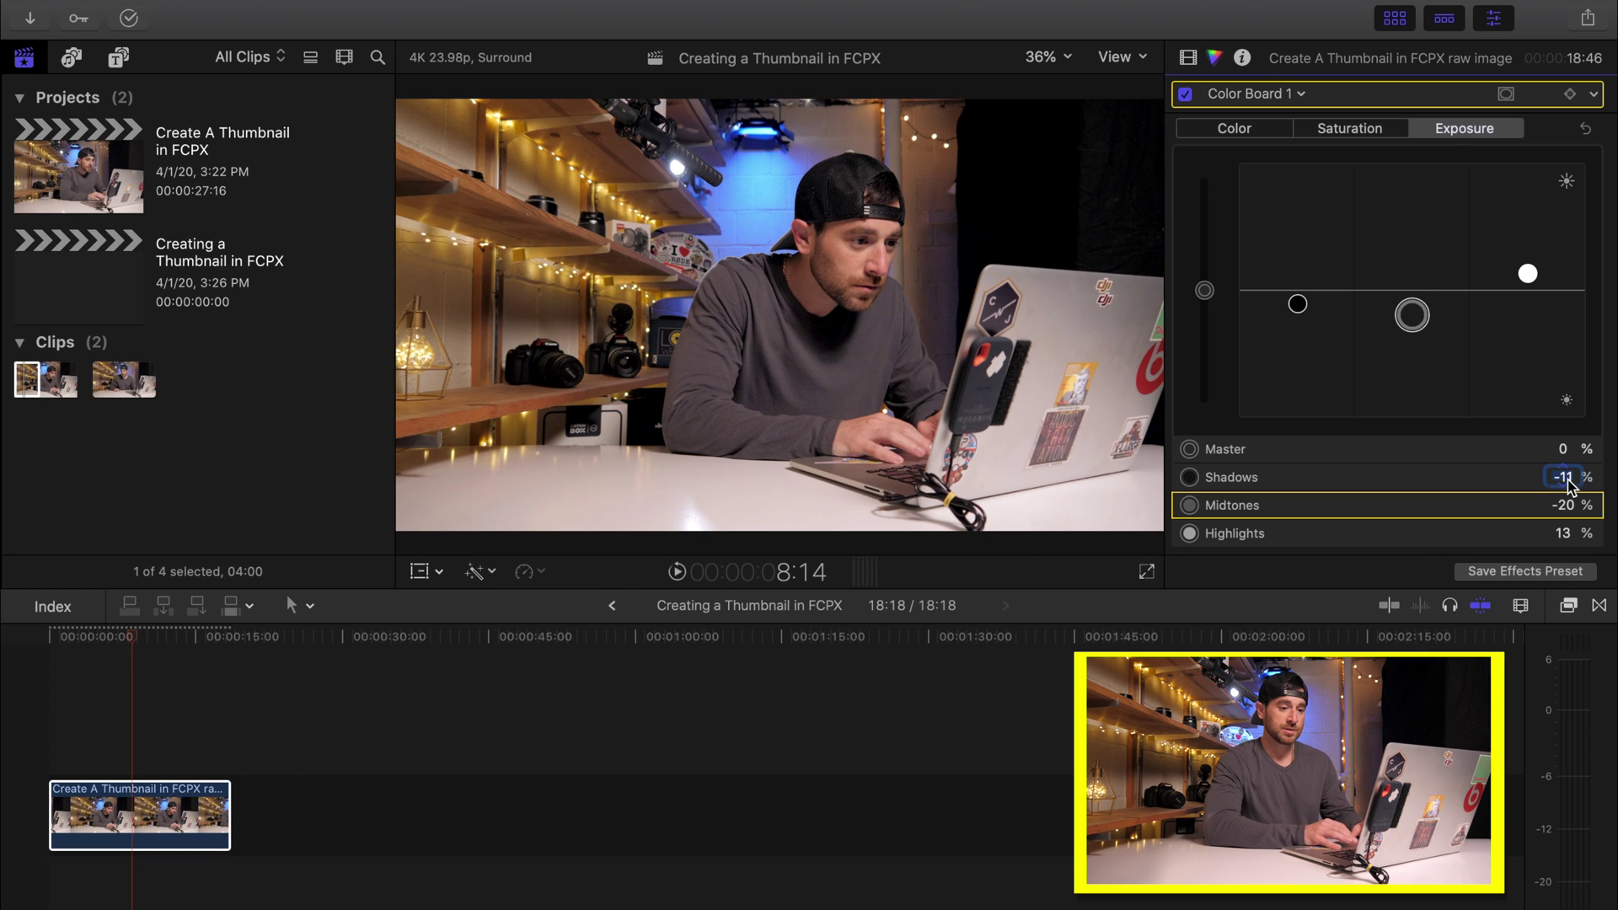
type("-6")
key("Return")
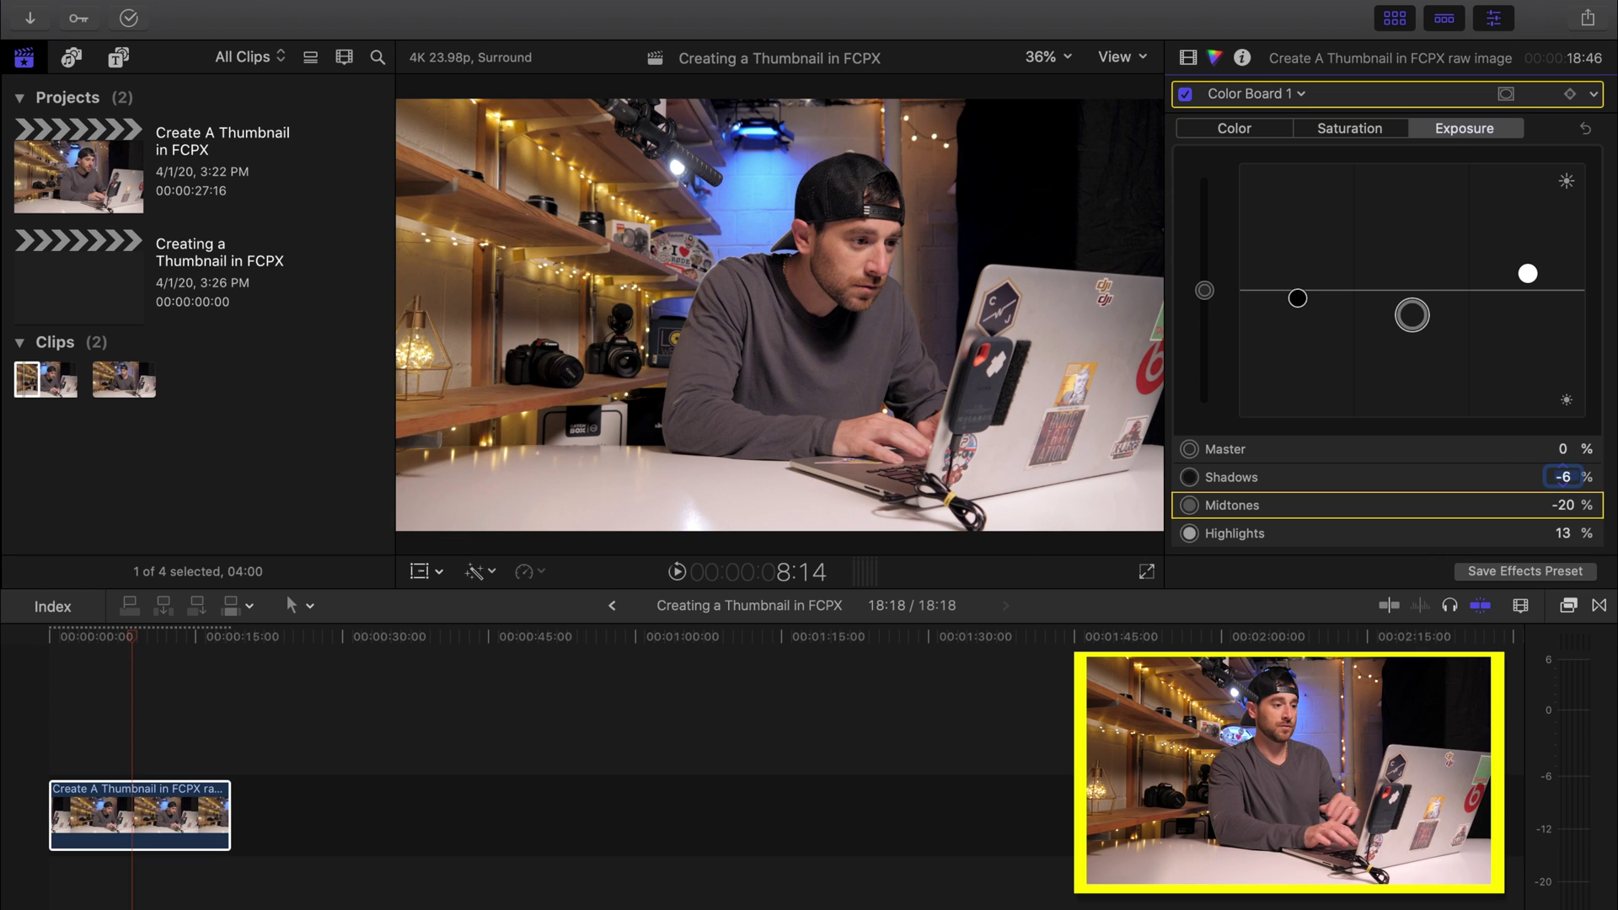
left_click(1188, 56)
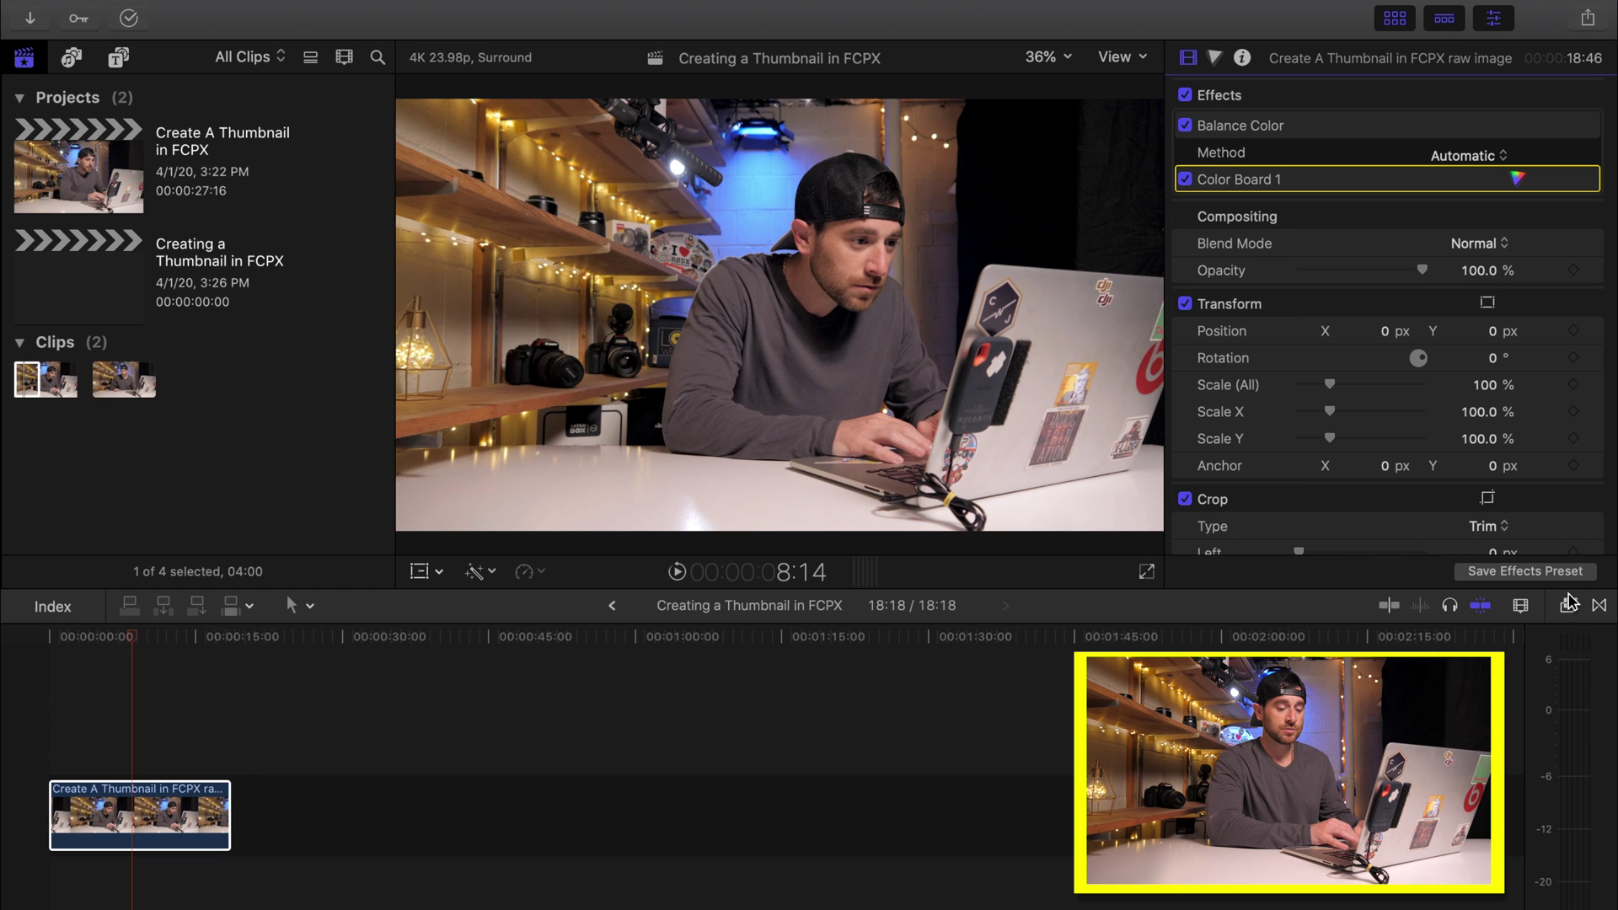
Step: Apply a second Color Board from the Effects browser and add a shape mask to it
left_click(1568, 606)
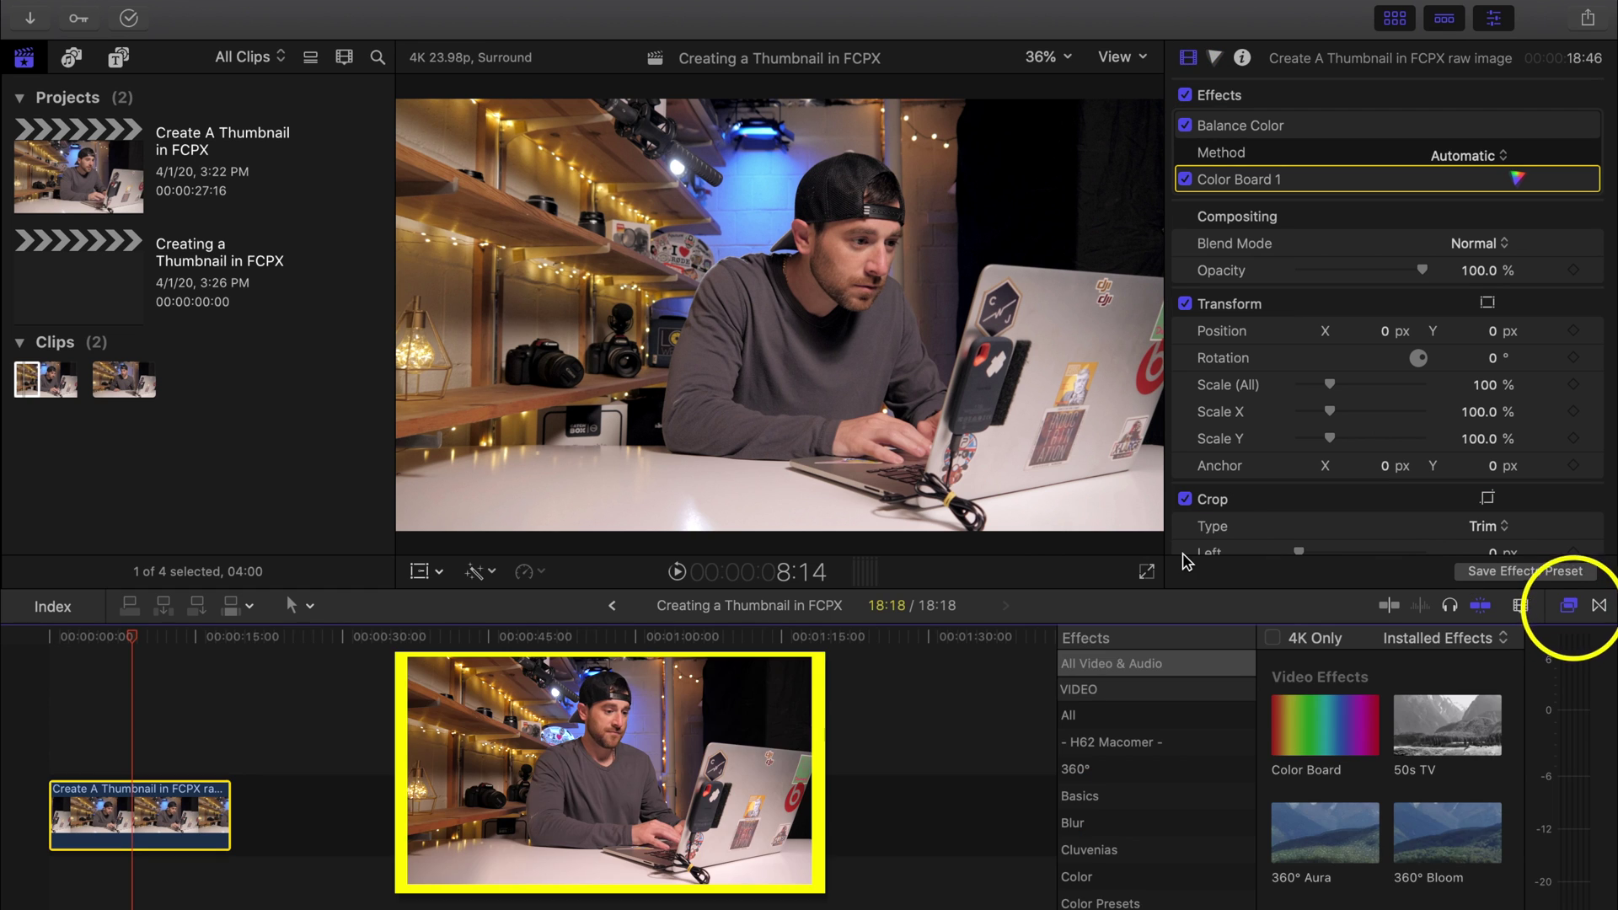
left_click(1291, 749)
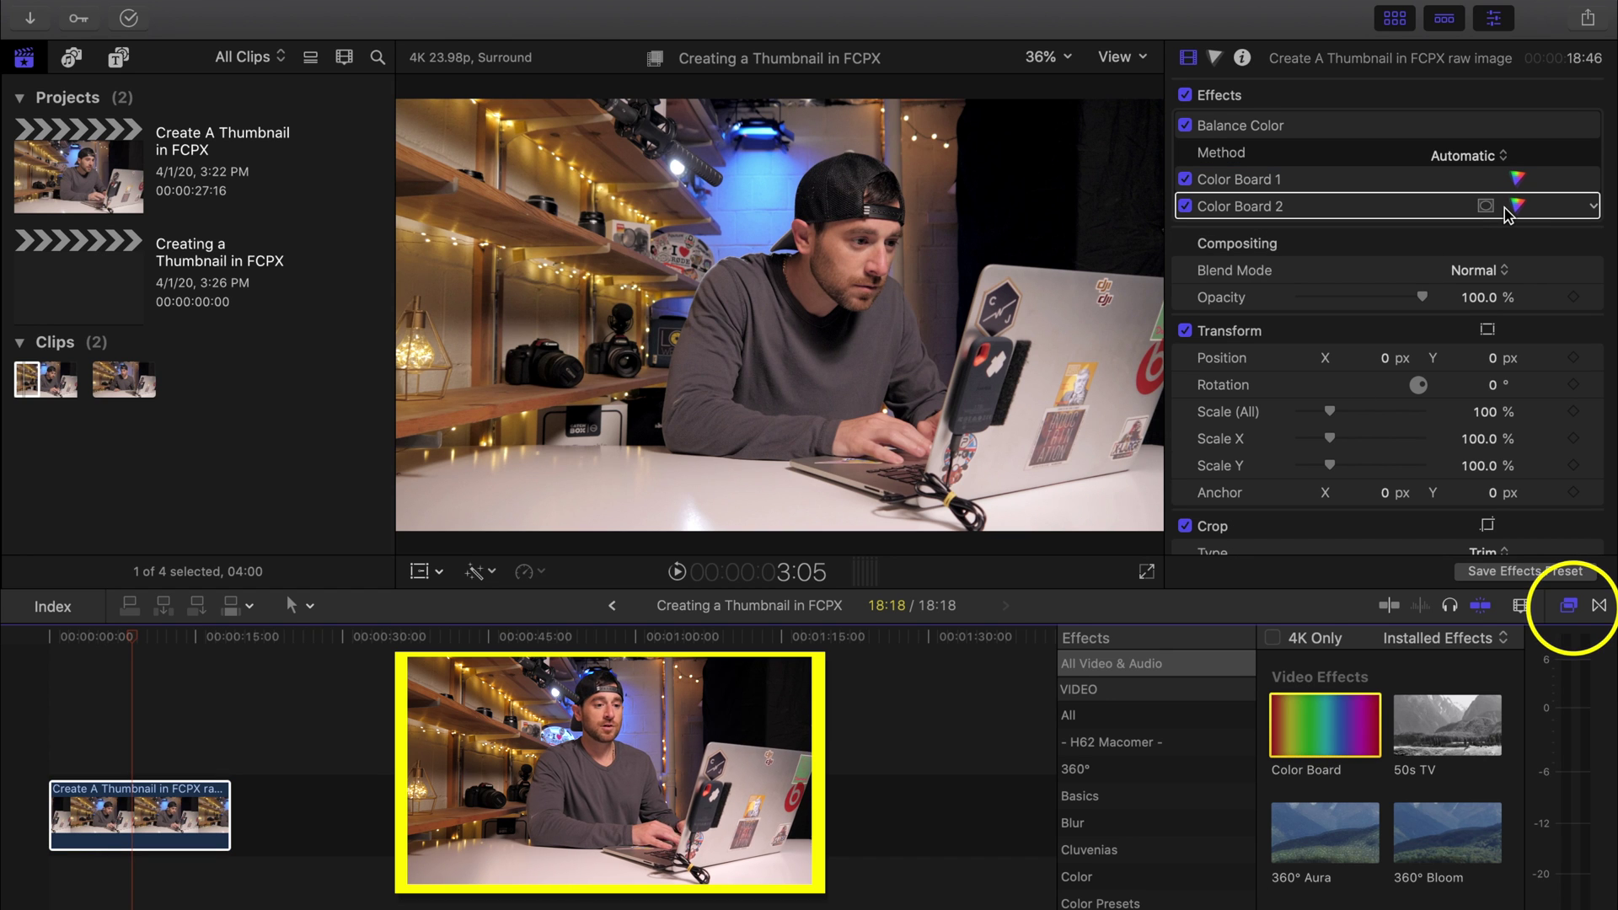
left_click(1490, 205)
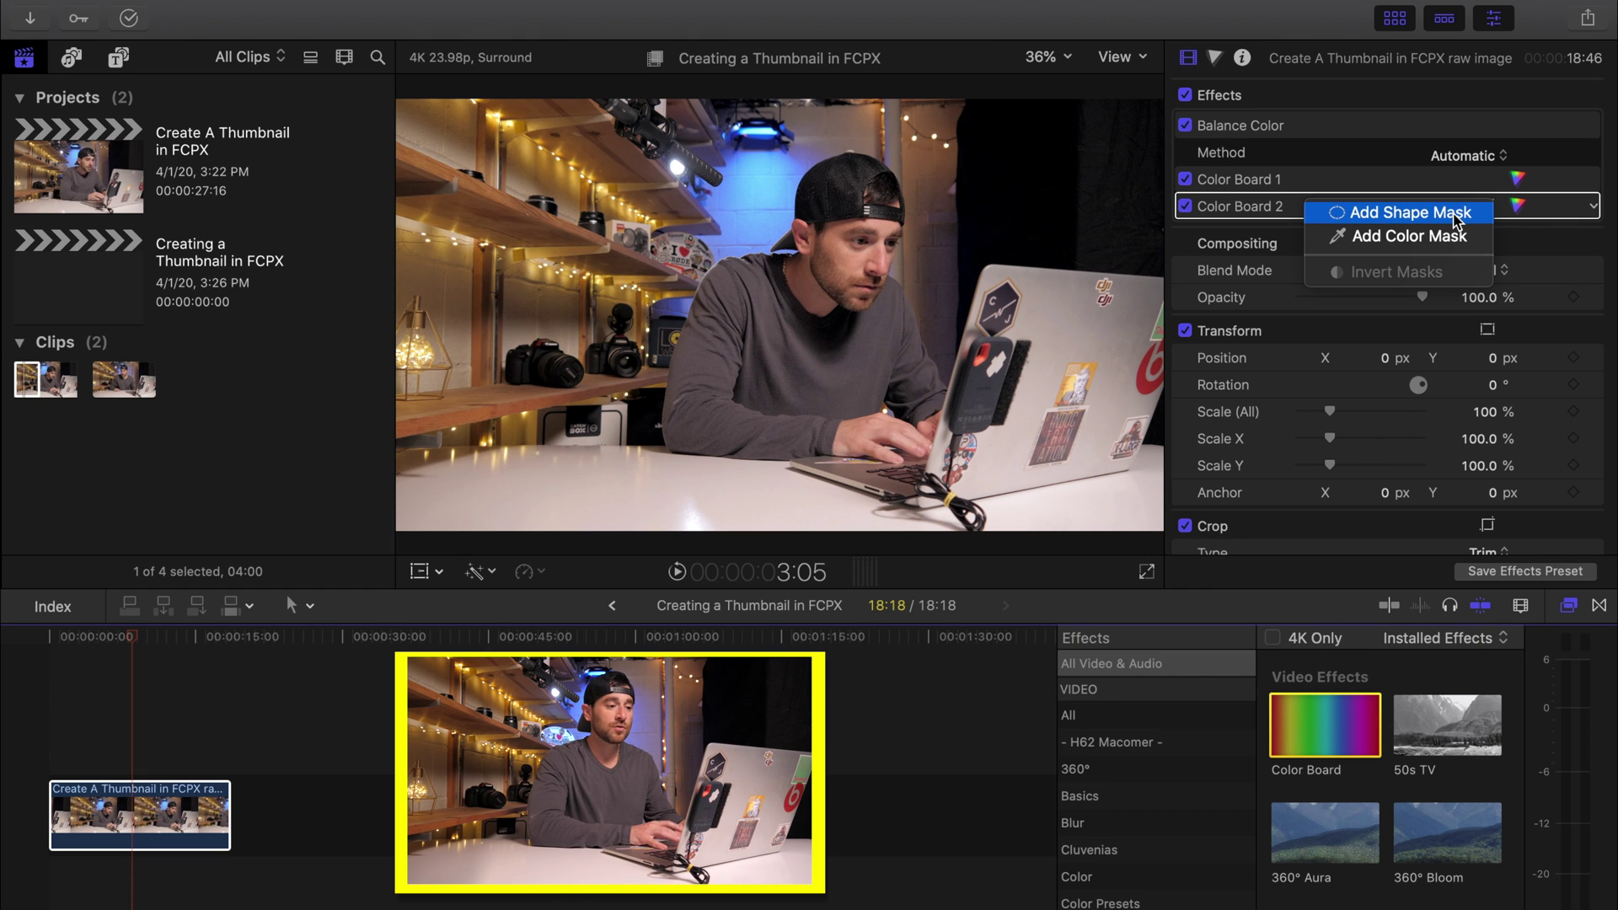
left_click(1456, 217)
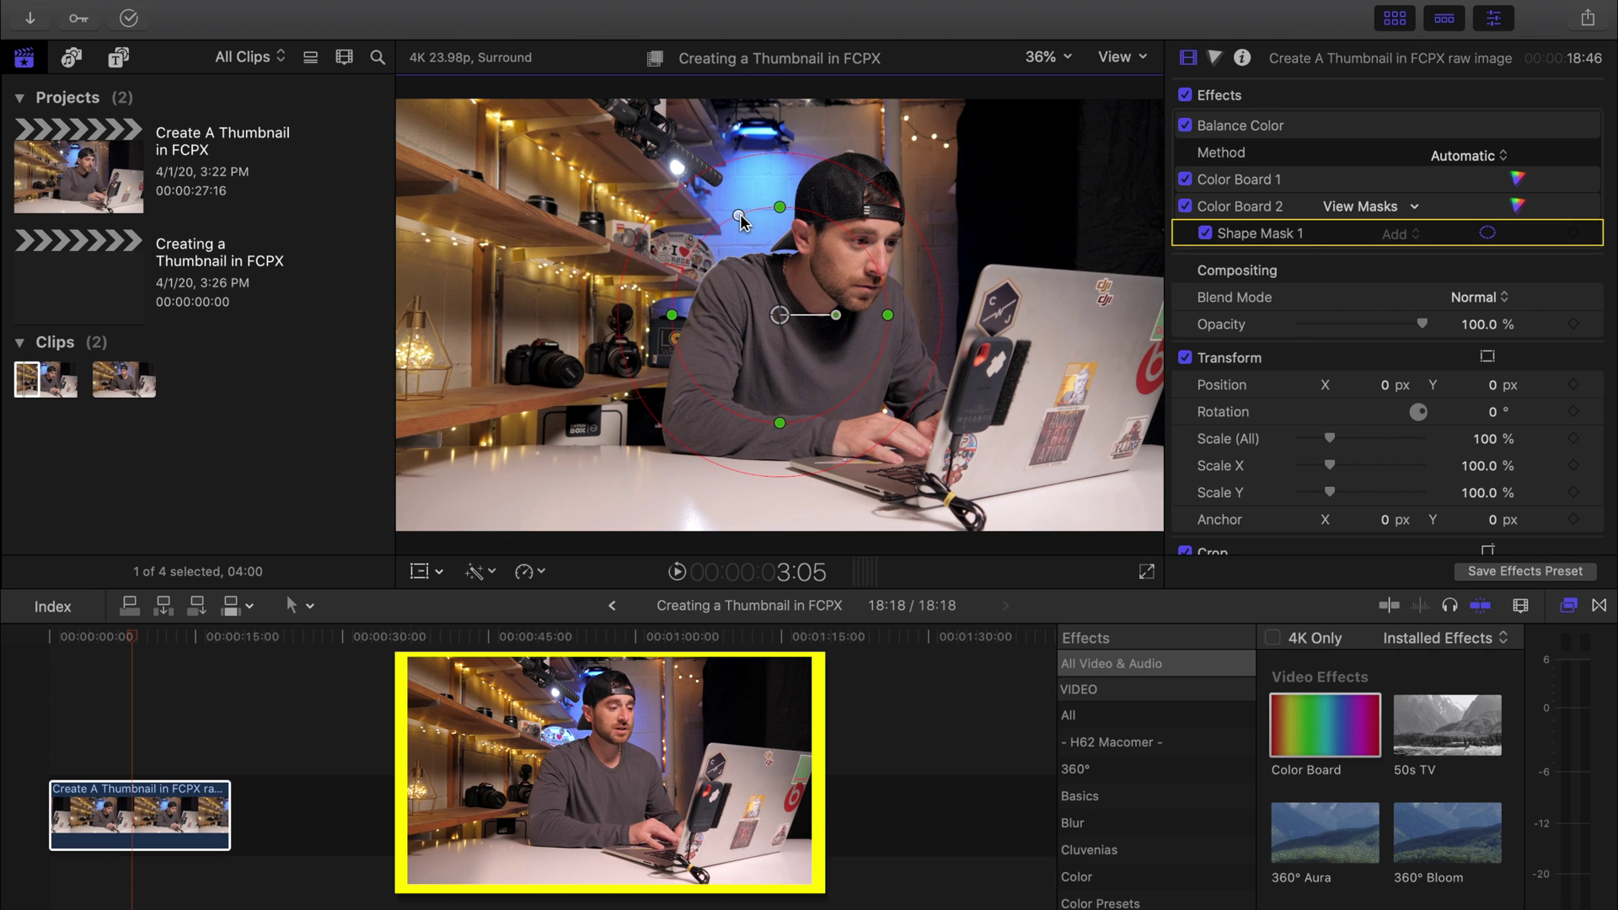
Step: Reshape, widen and move the oval shape mask to cover the presenter
left_click_drag(740, 217, 780, 127)
left_click_drag(888, 315, 999, 318)
left_click_drag(832, 293, 955, 290)
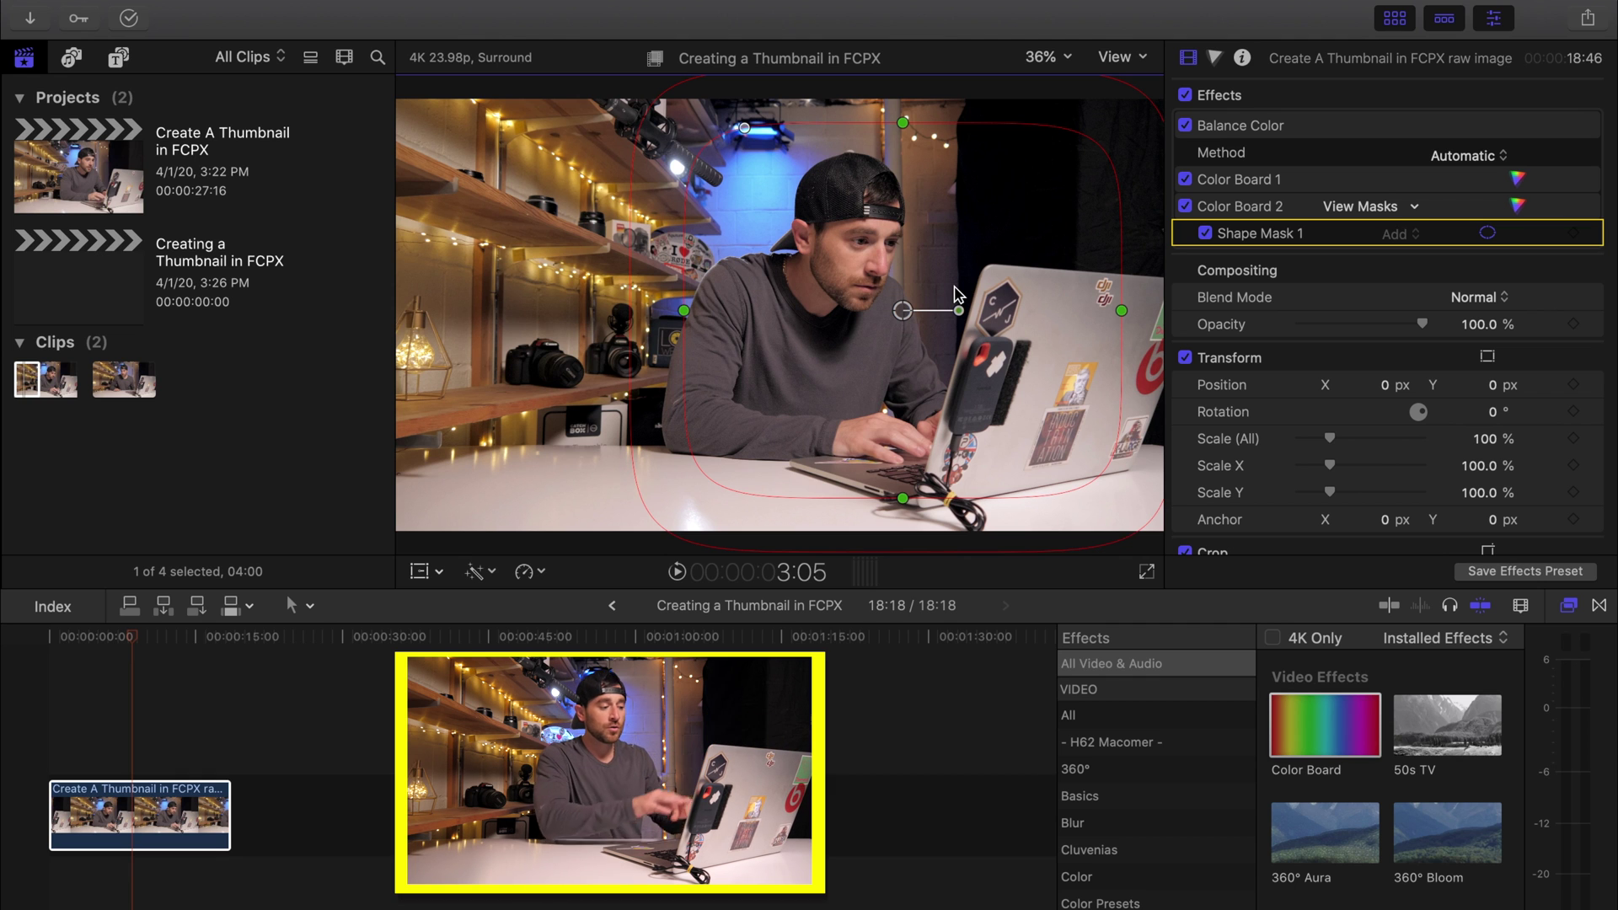
left_click_drag(916, 306, 905, 305)
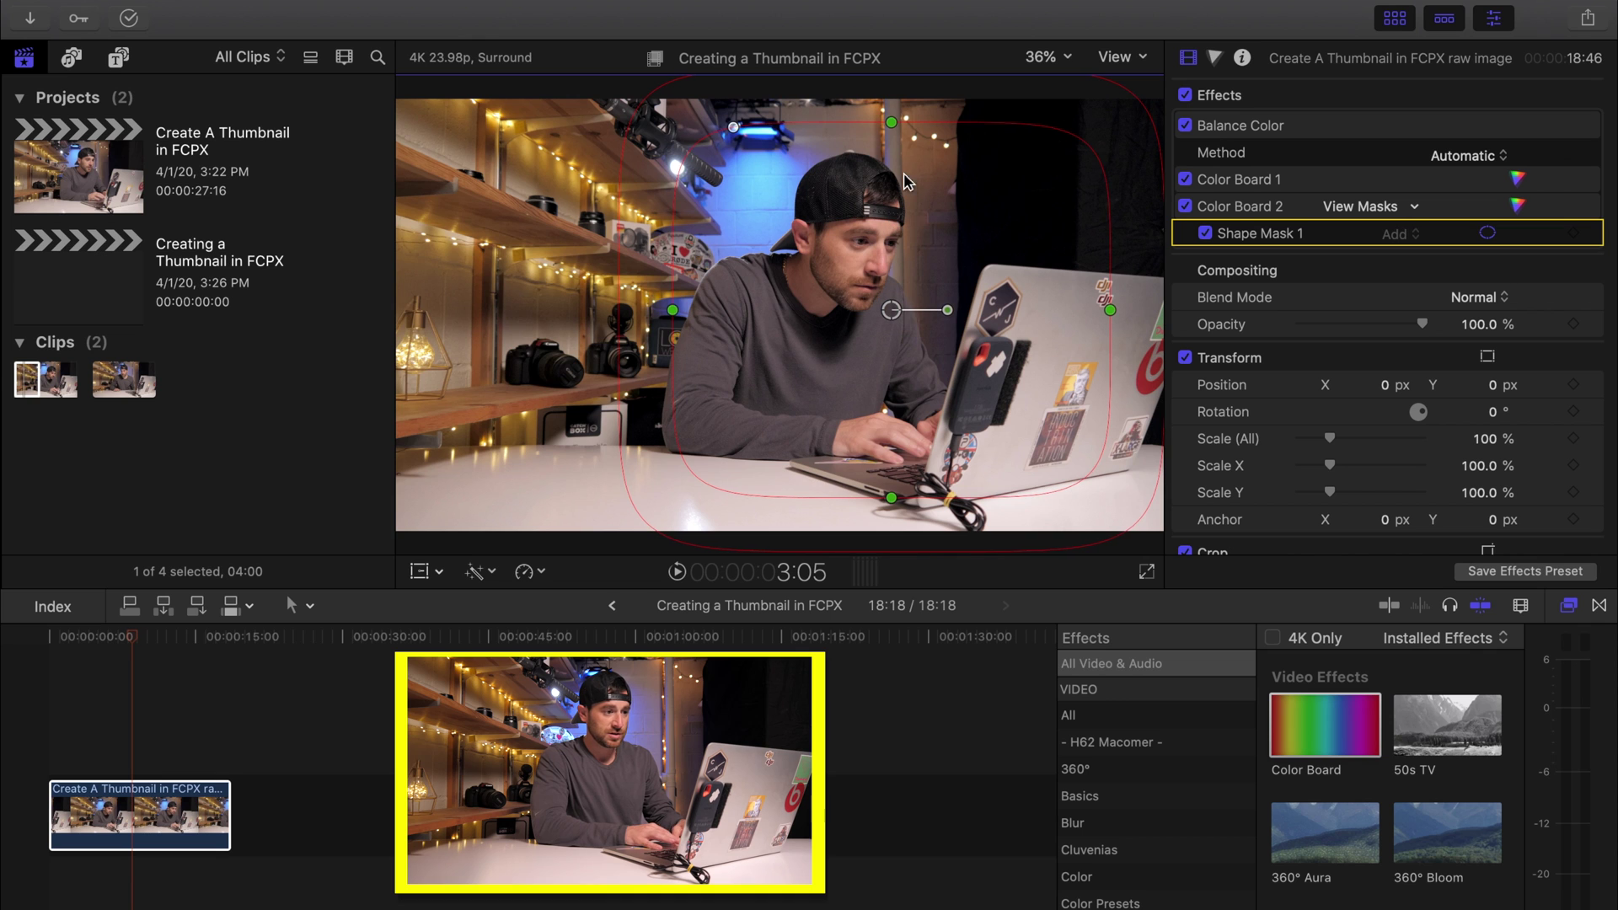
left_click_drag(895, 130, 895, 67)
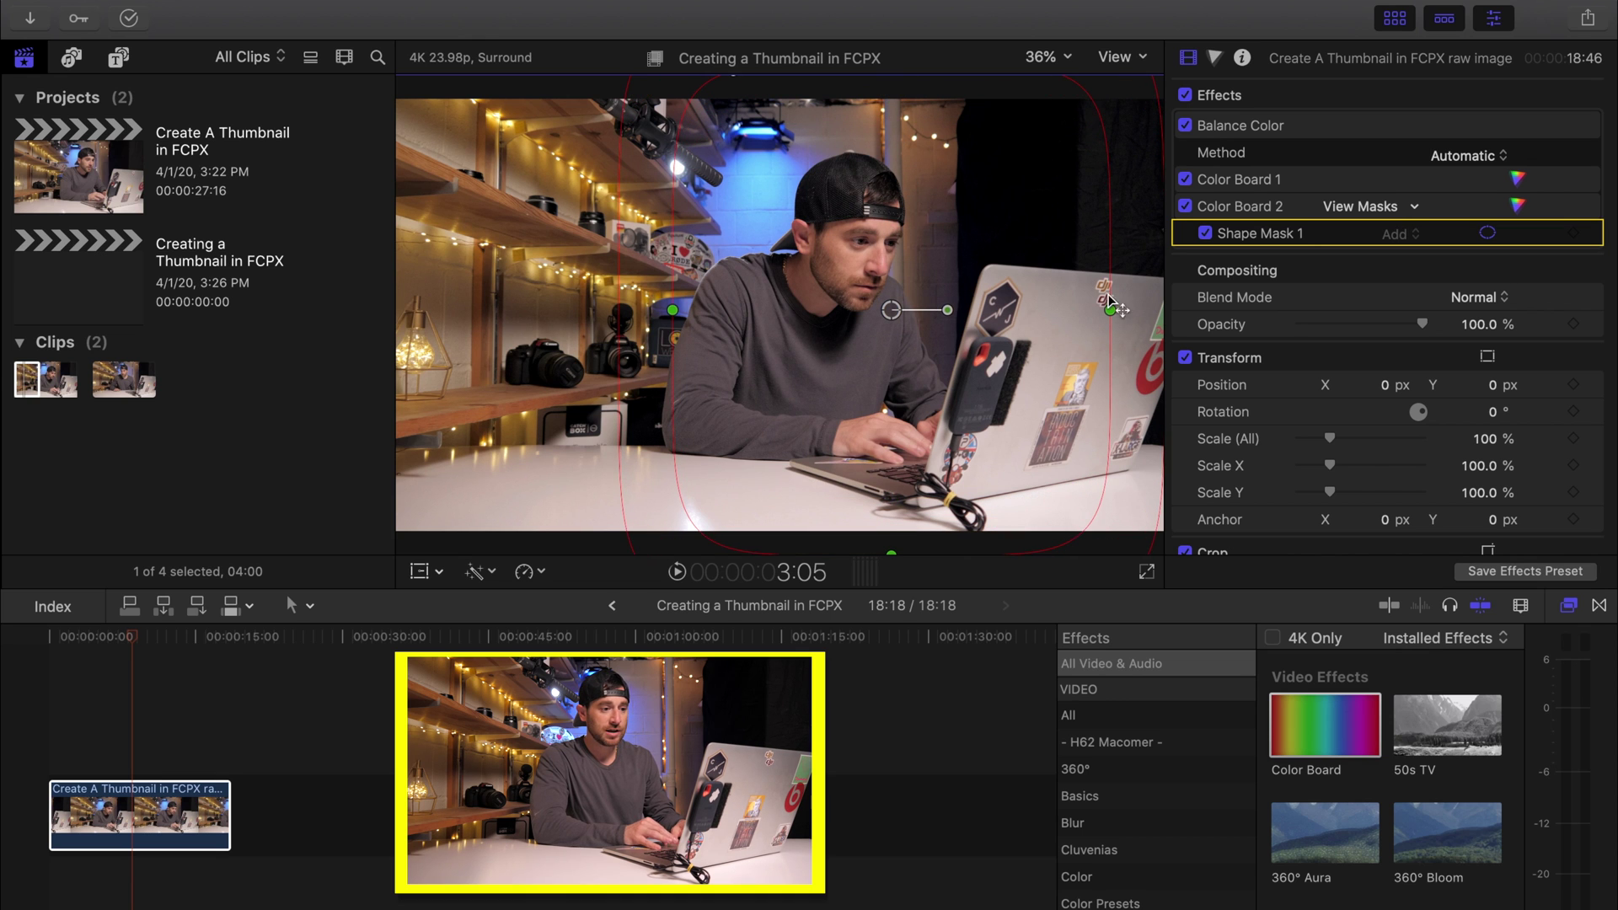
left_click_drag(1113, 310, 1180, 319)
left_click_drag(1044, 295, 1083, 300)
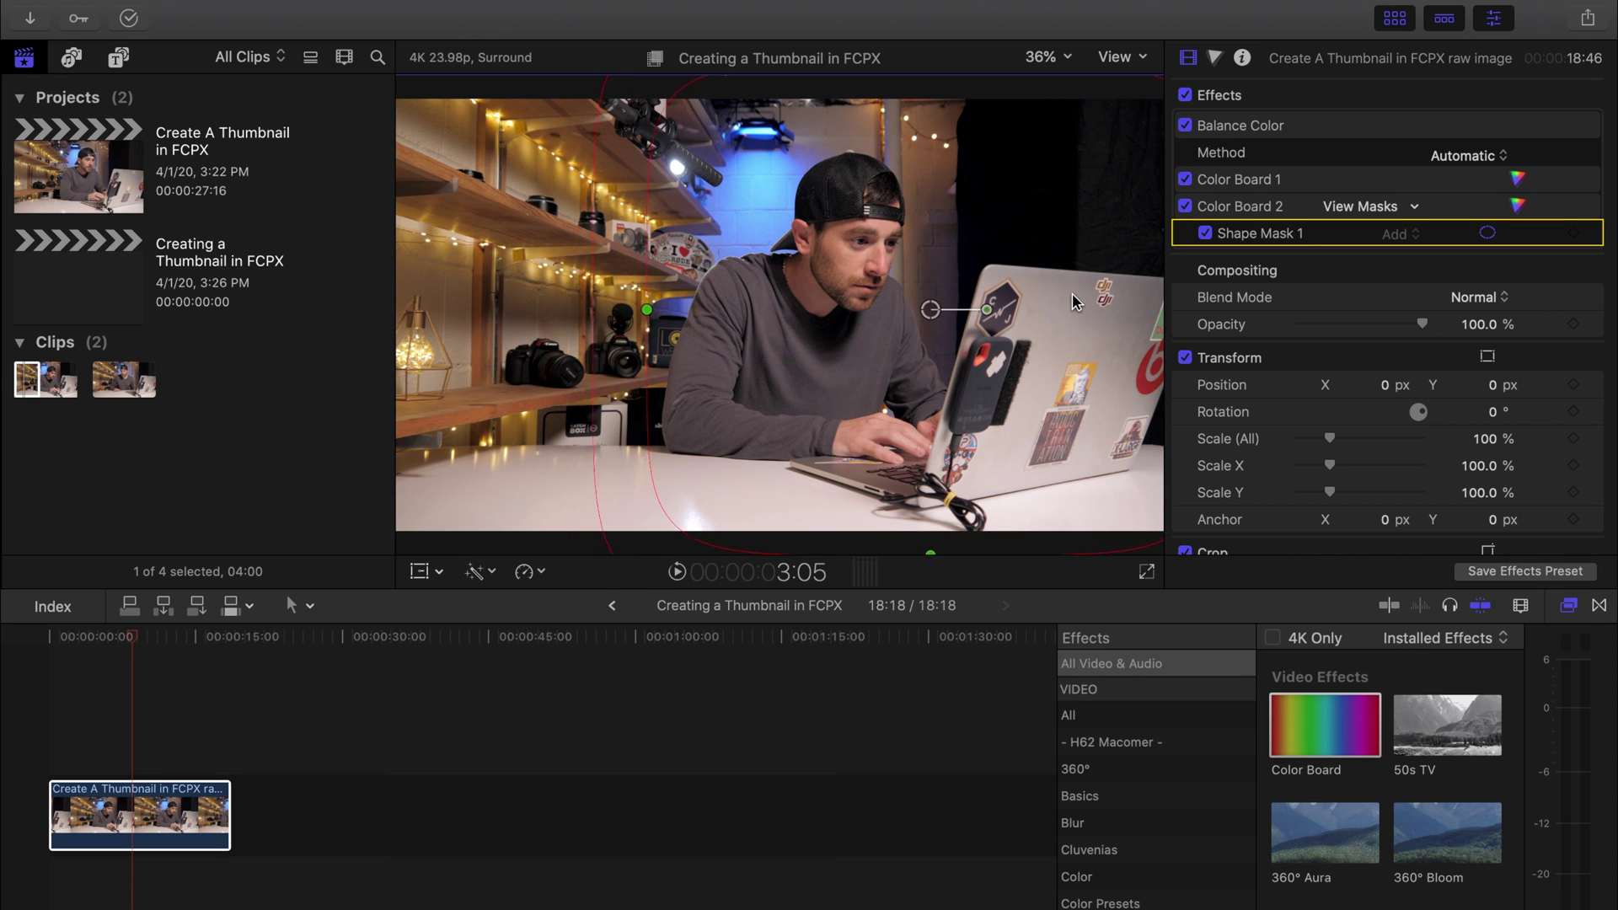
Step: Raise Color Board 2's highlight exposure, lower its midtones, and narrow the mask slightly
left_click(1517, 205)
mouse_move(1530, 287)
left_mouse_down()
mouse_move(1531, 253)
mouse_move(1528, 268)
left_mouse_up()
left_click_drag(1412, 290, 1412, 299)
left_click_drag(1085, 346, 1050, 344)
left_click_drag(615, 311, 638, 319)
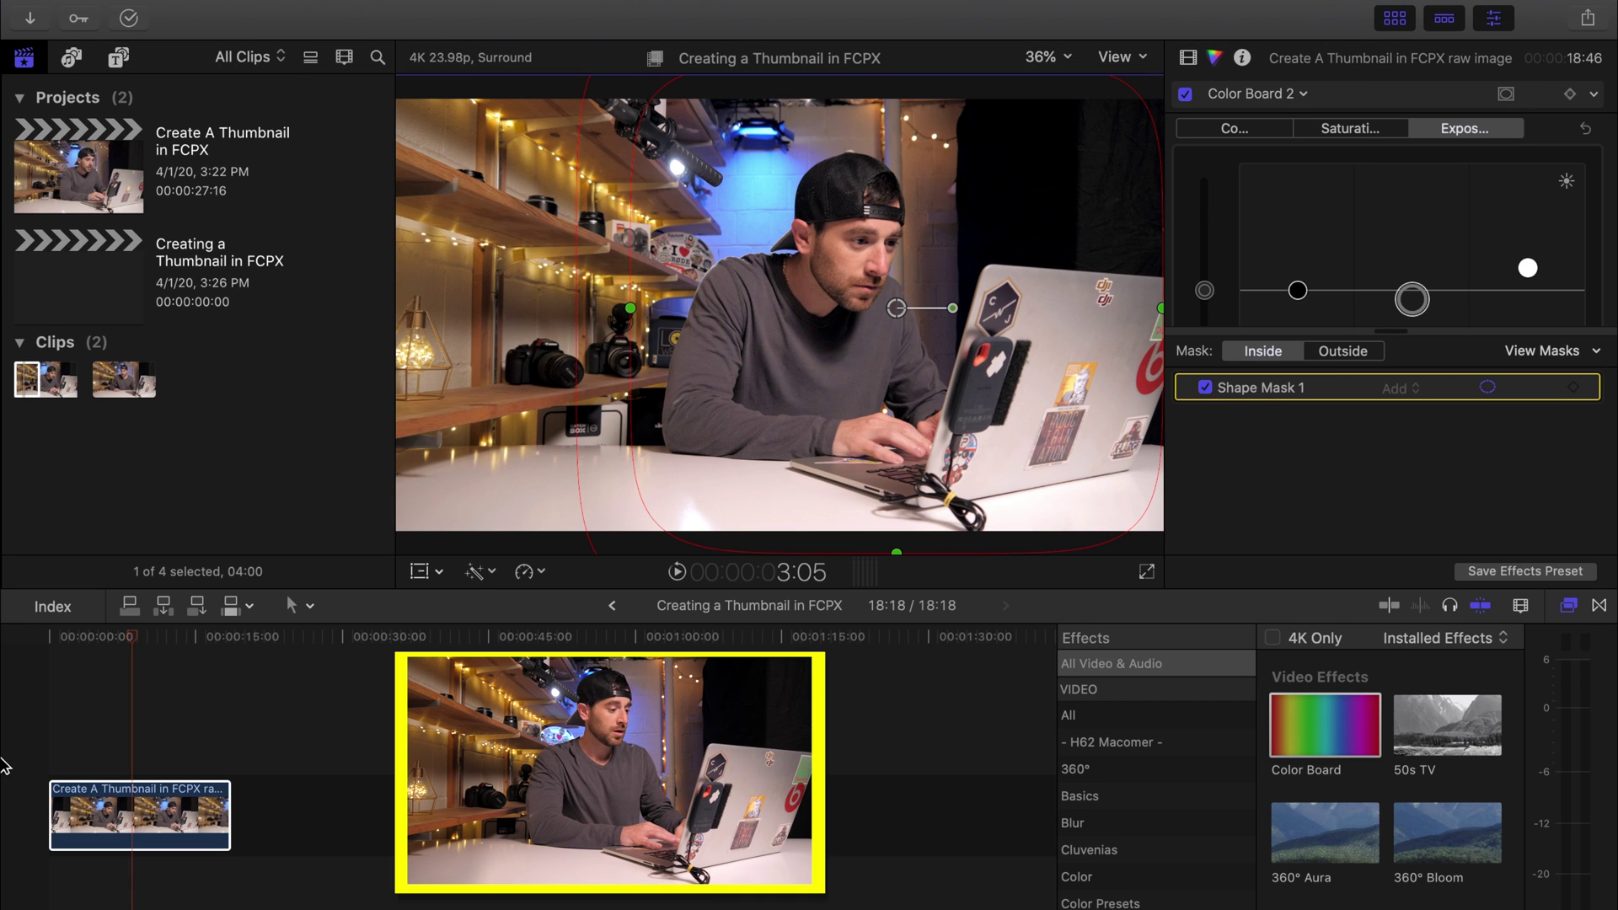
Step: Raise Color Board 1's saturation to 43% in the highlights and 13% in the midtones
left_click(1237, 97)
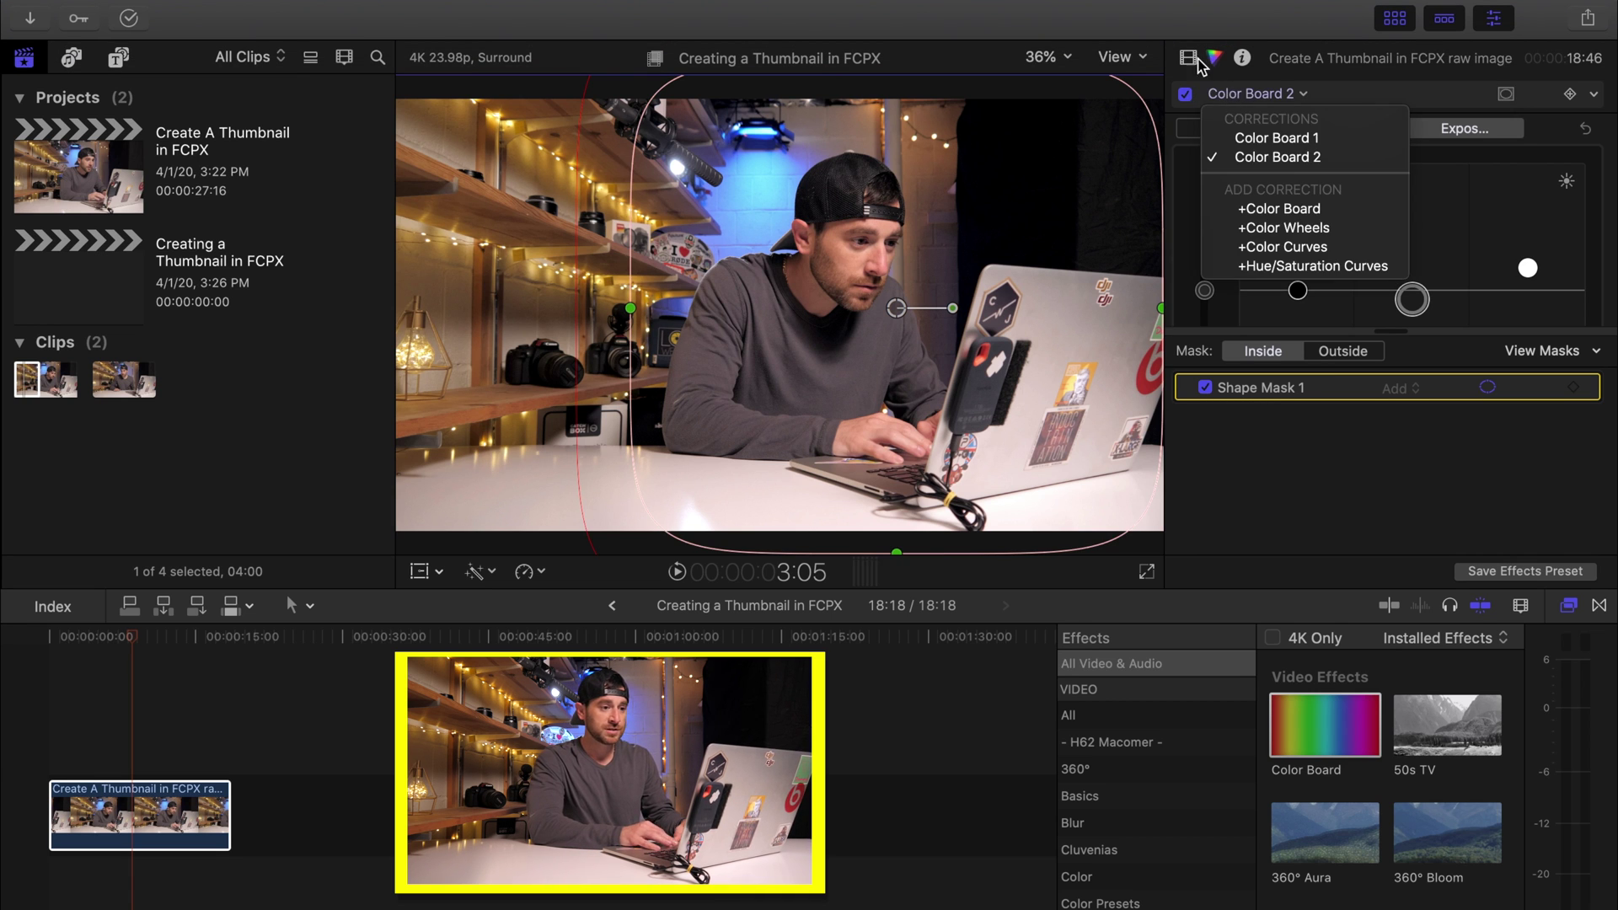
left_click(1201, 66)
left_click(1184, 59)
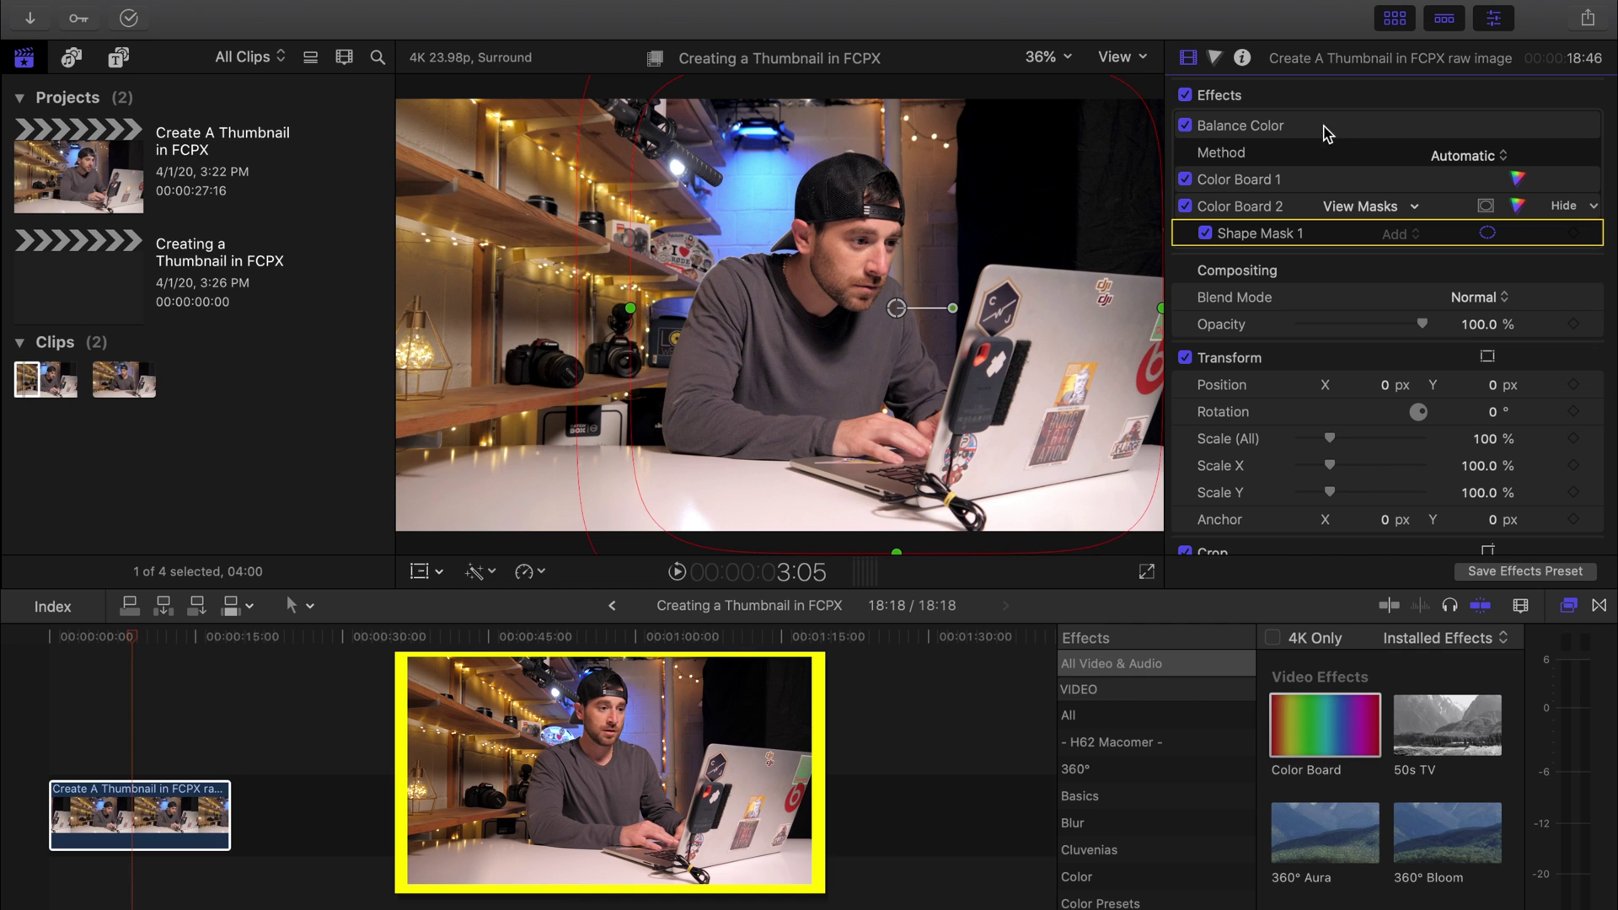
left_click(1261, 175)
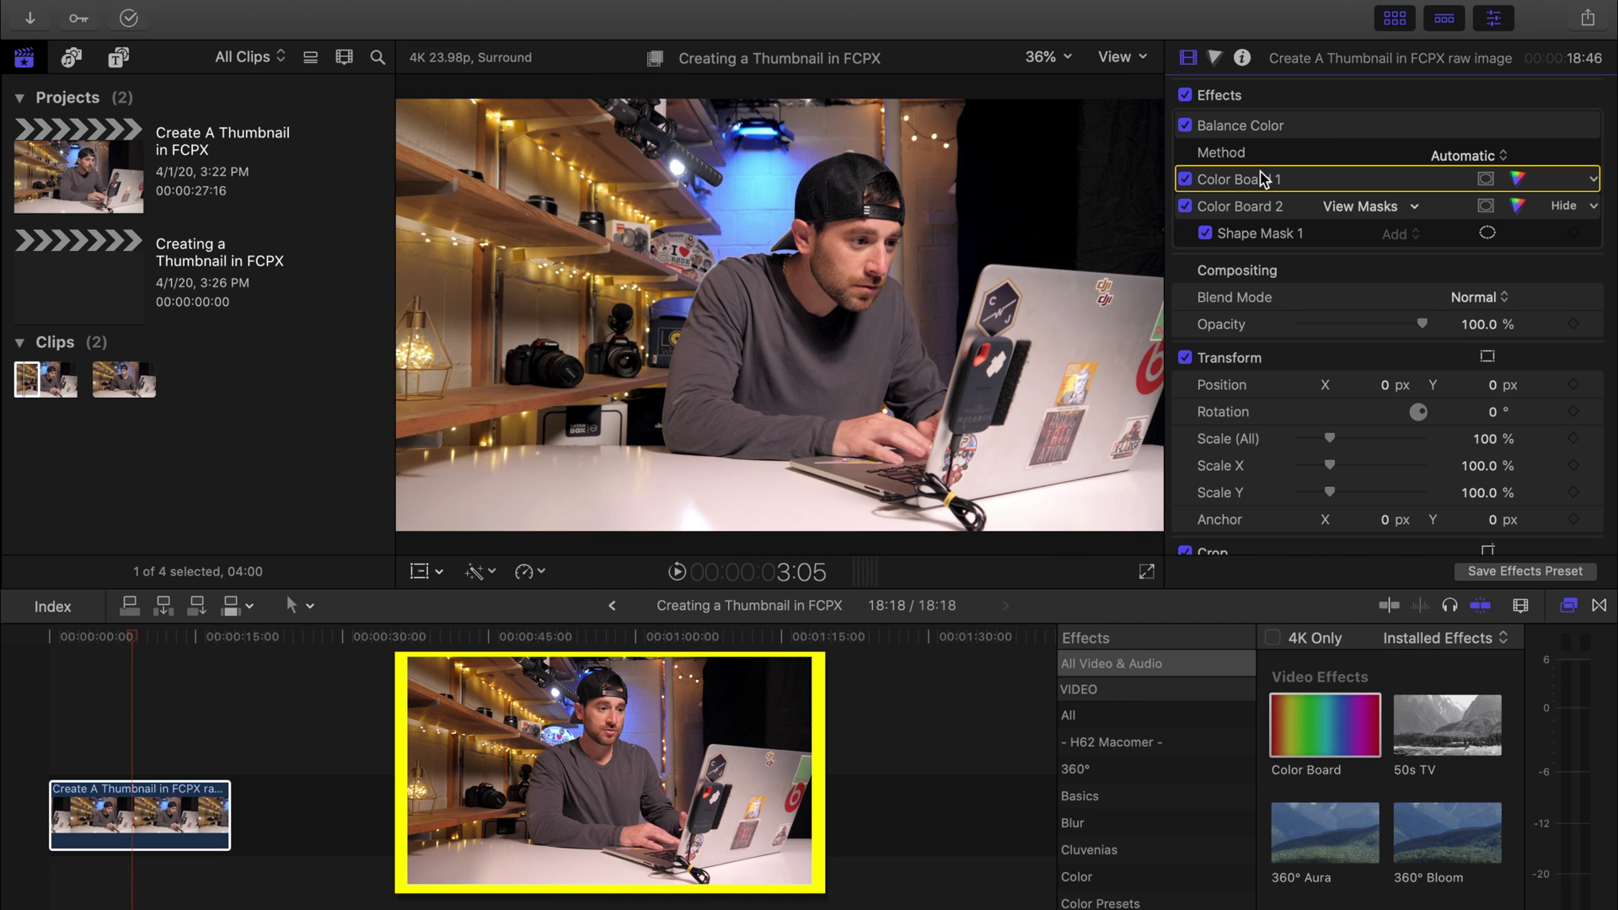
left_click(1521, 180)
left_click(1384, 130)
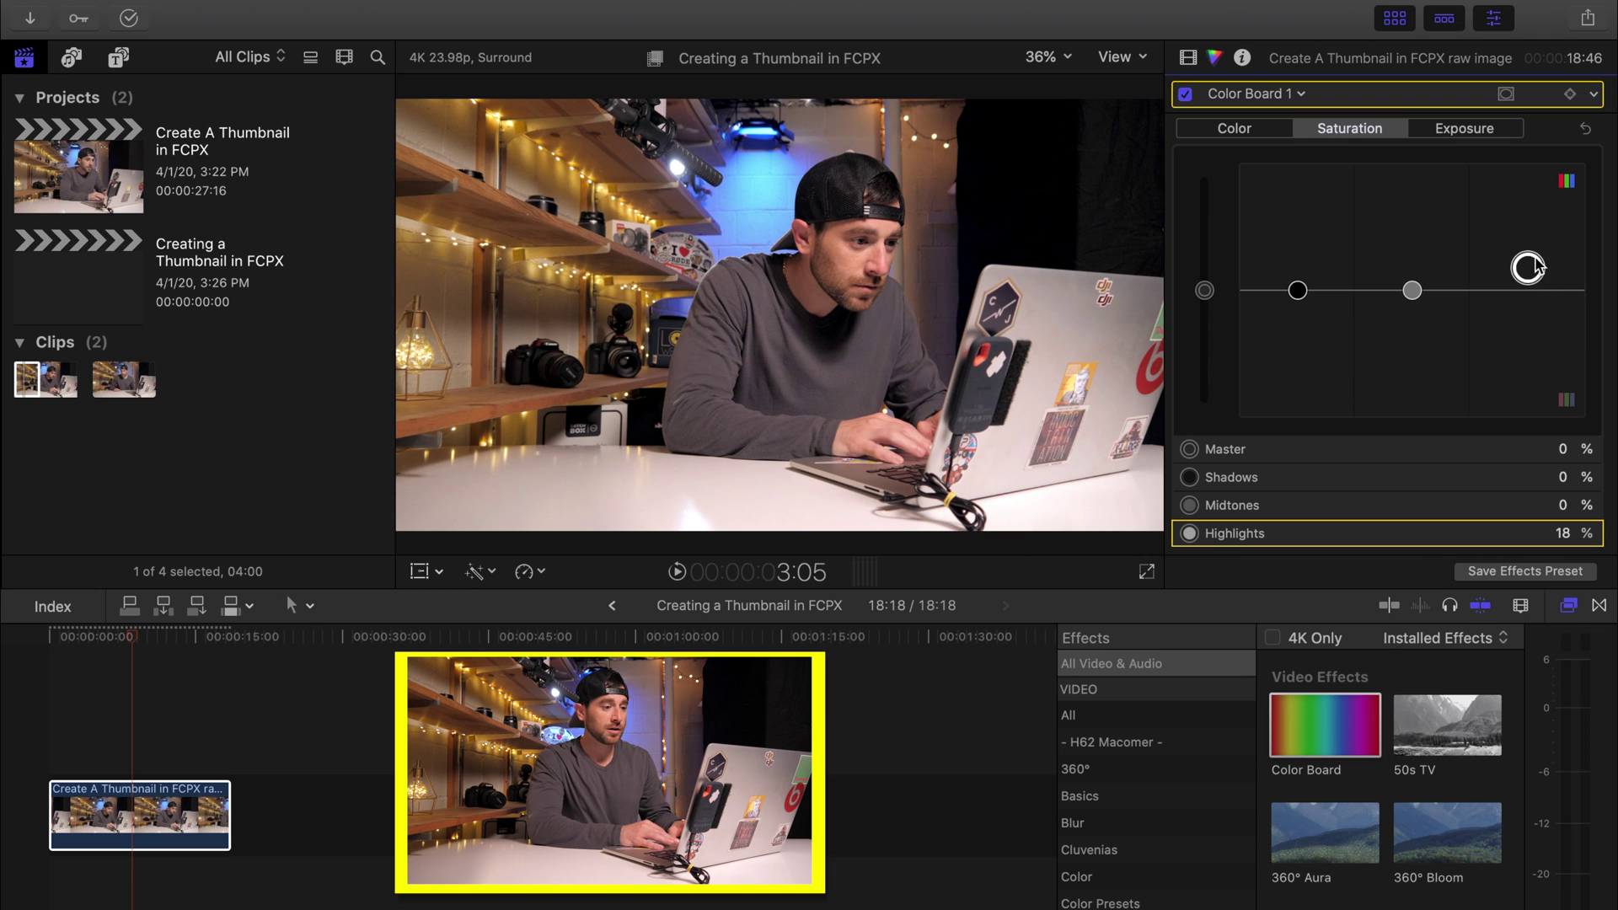
left_click_drag(1536, 266, 1536, 243)
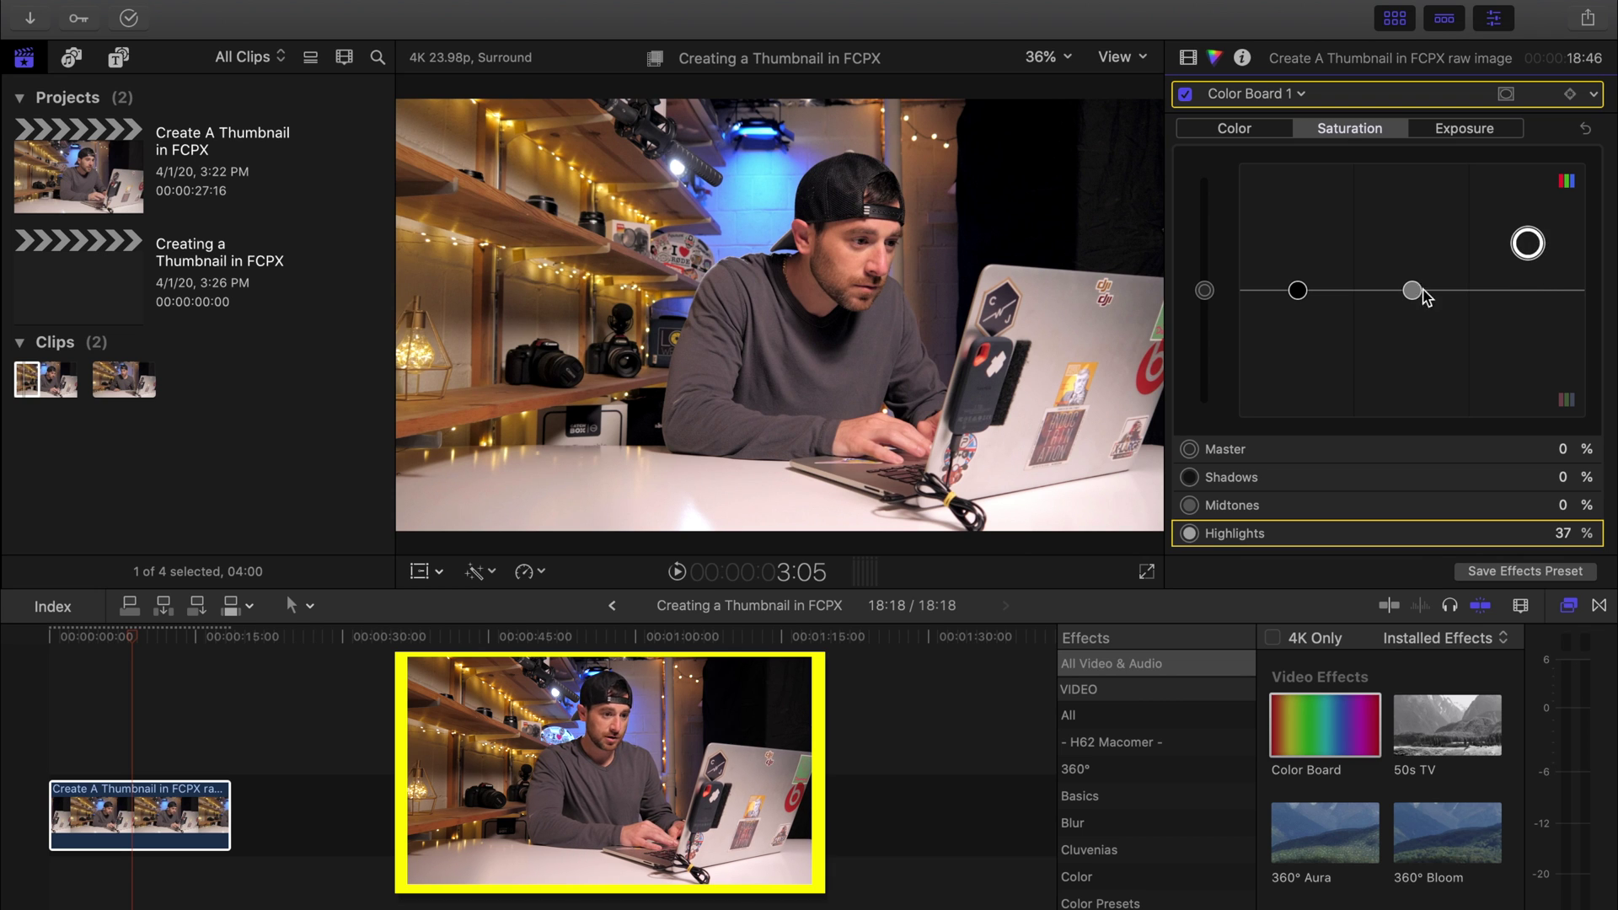
mouse_move(1421, 296)
left_mouse_down()
mouse_move(1423, 276)
mouse_move(1406, 282)
left_mouse_up()
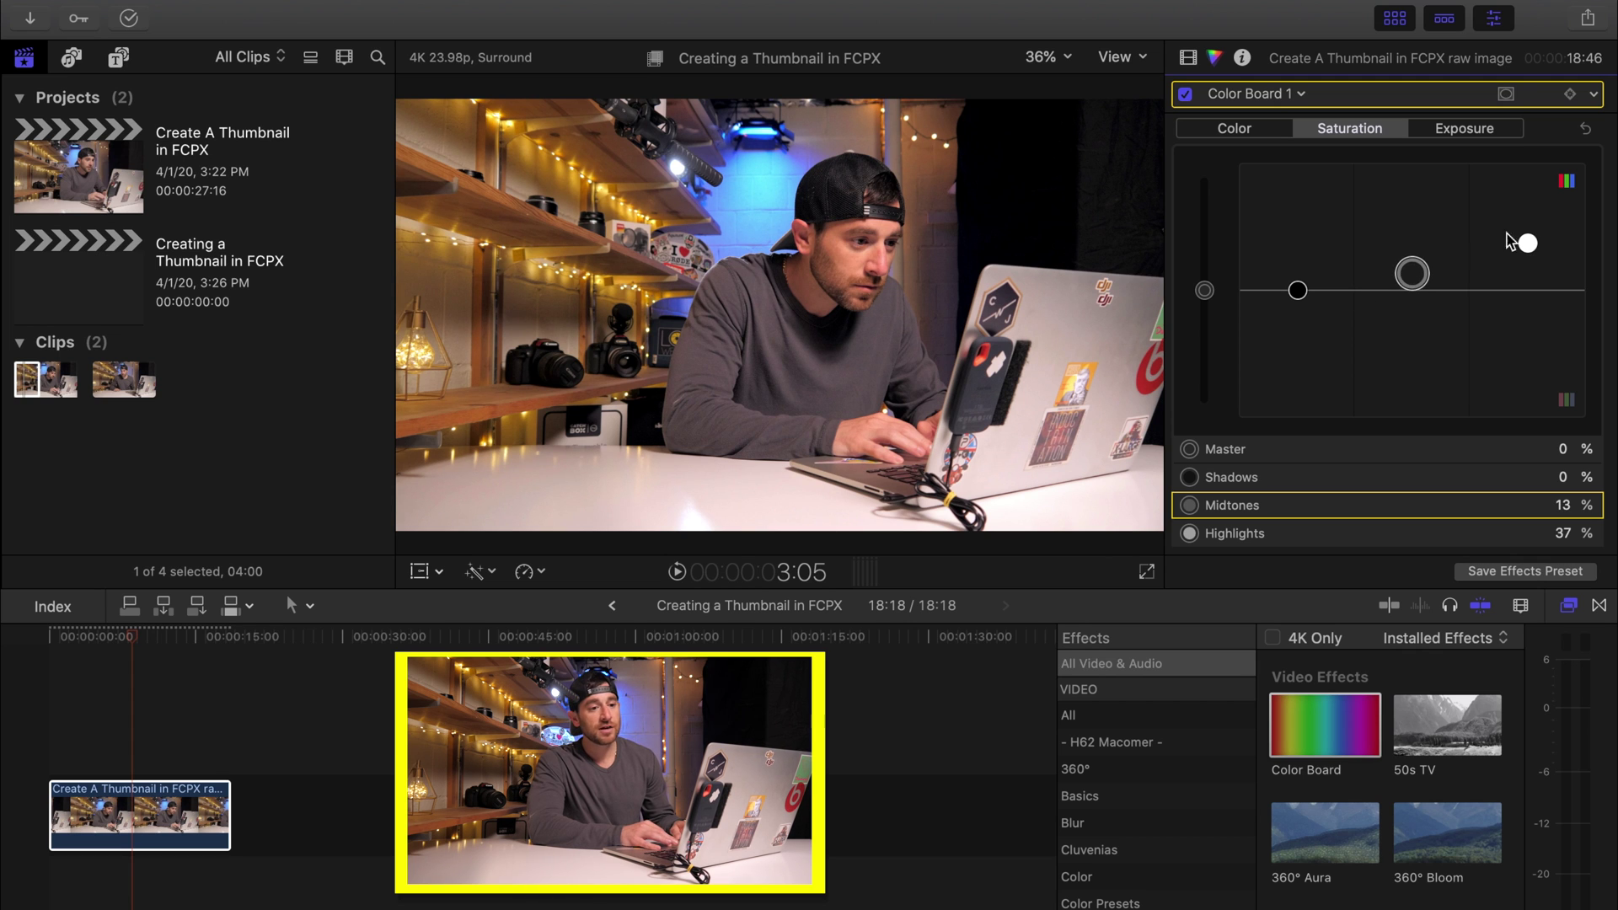
left_click_drag(1527, 243, 1528, 236)
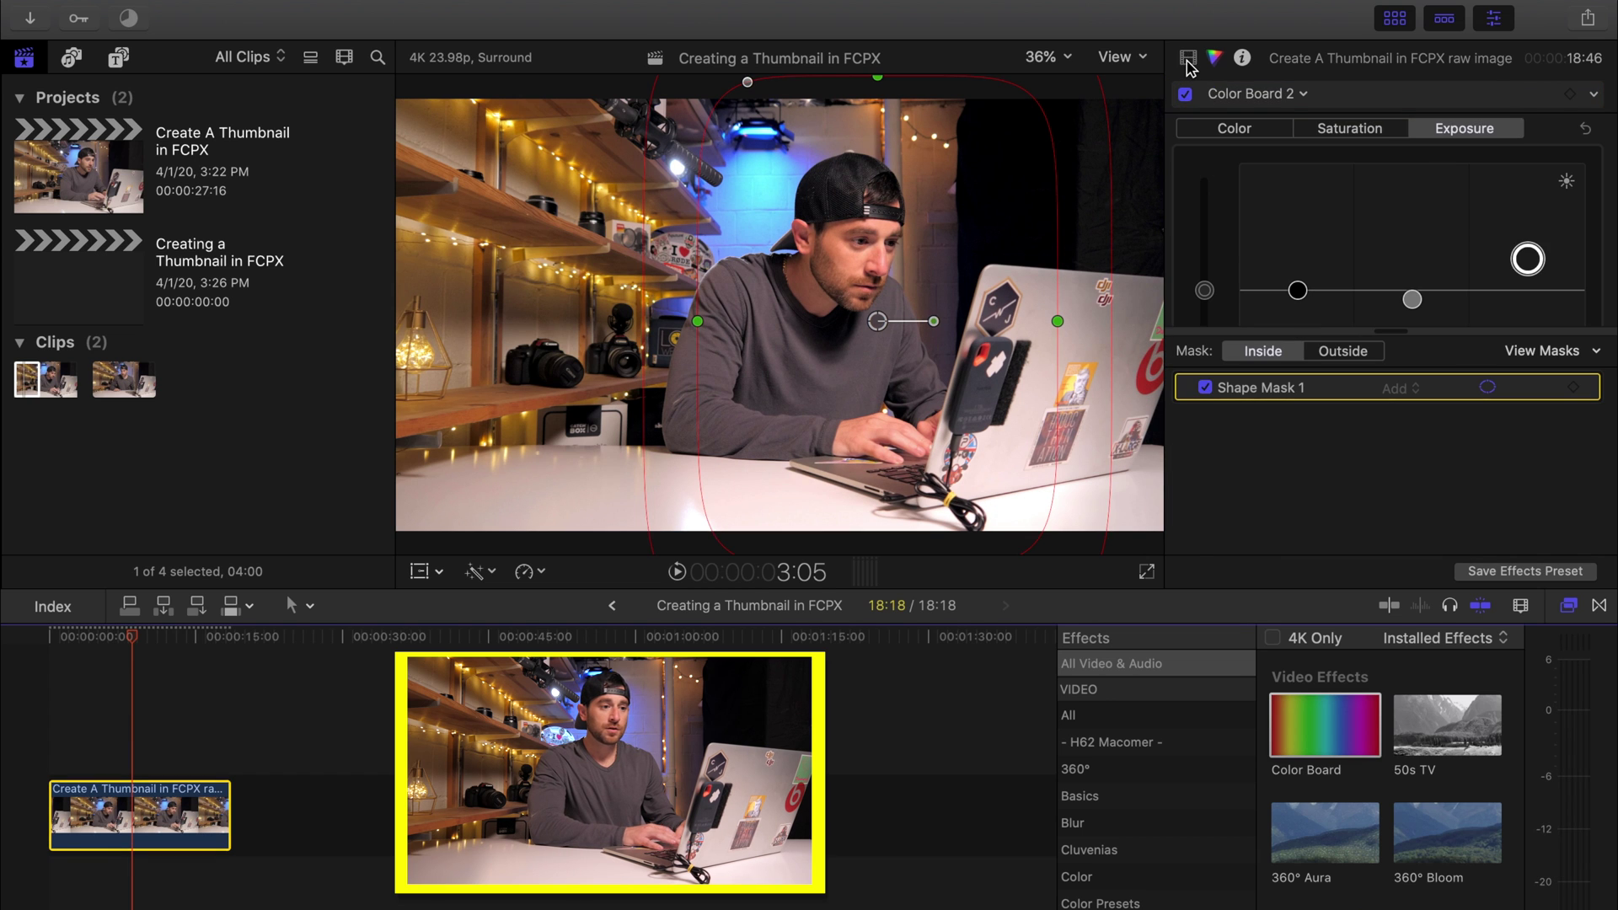
Step: Scale the clip to 108% and position it at X 155.8 px, Y 7.5 px
left_click(1189, 57)
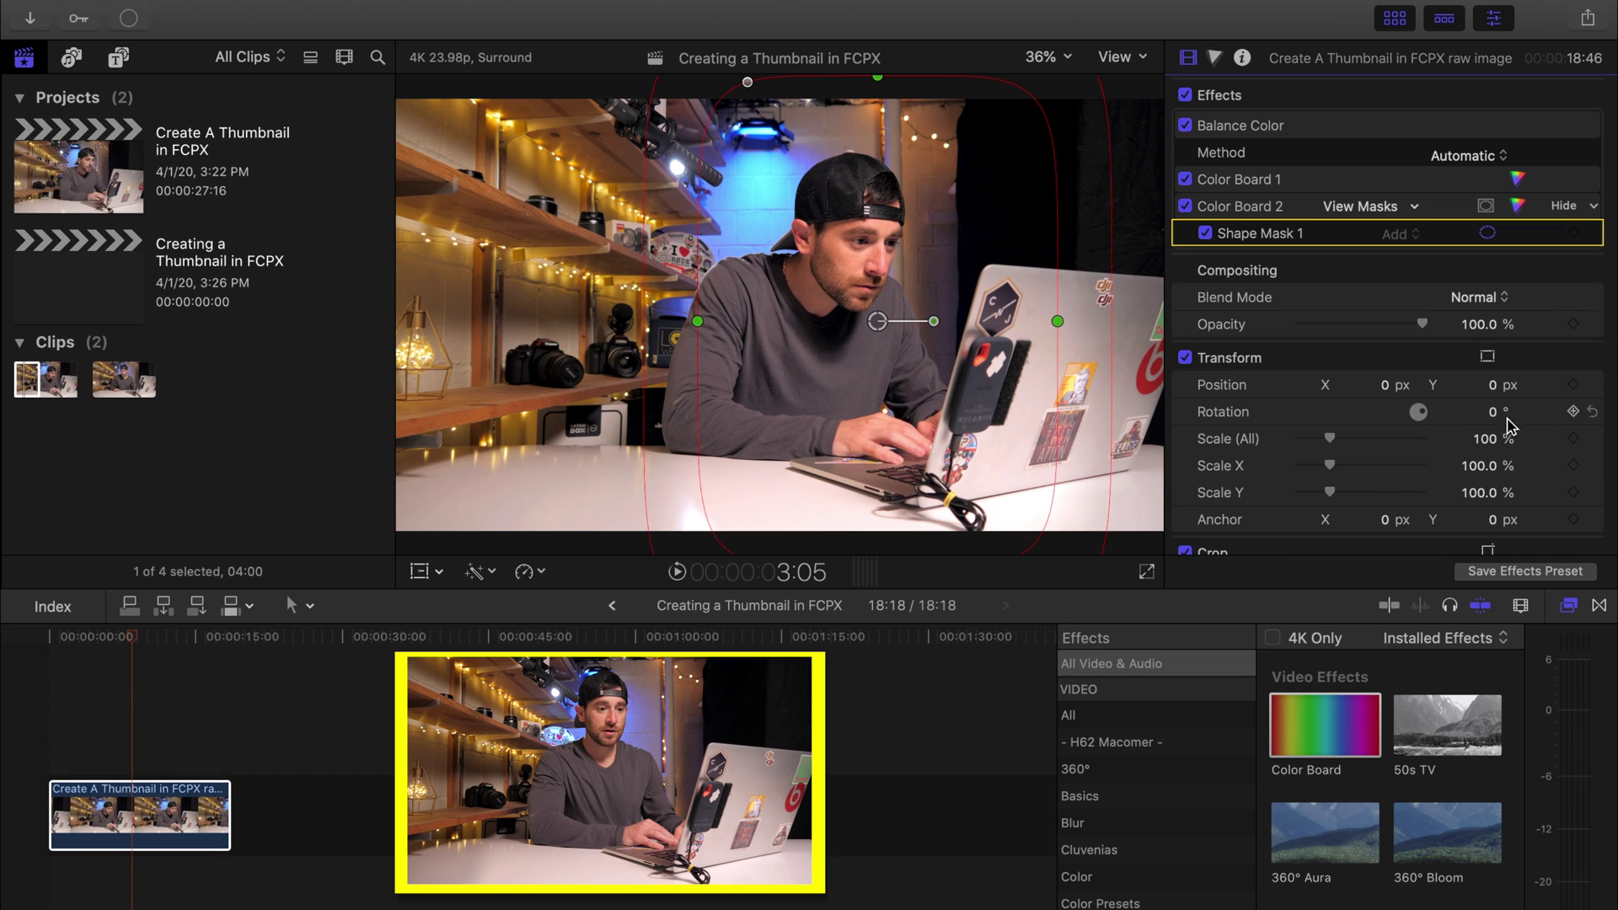
left_click(1487, 439)
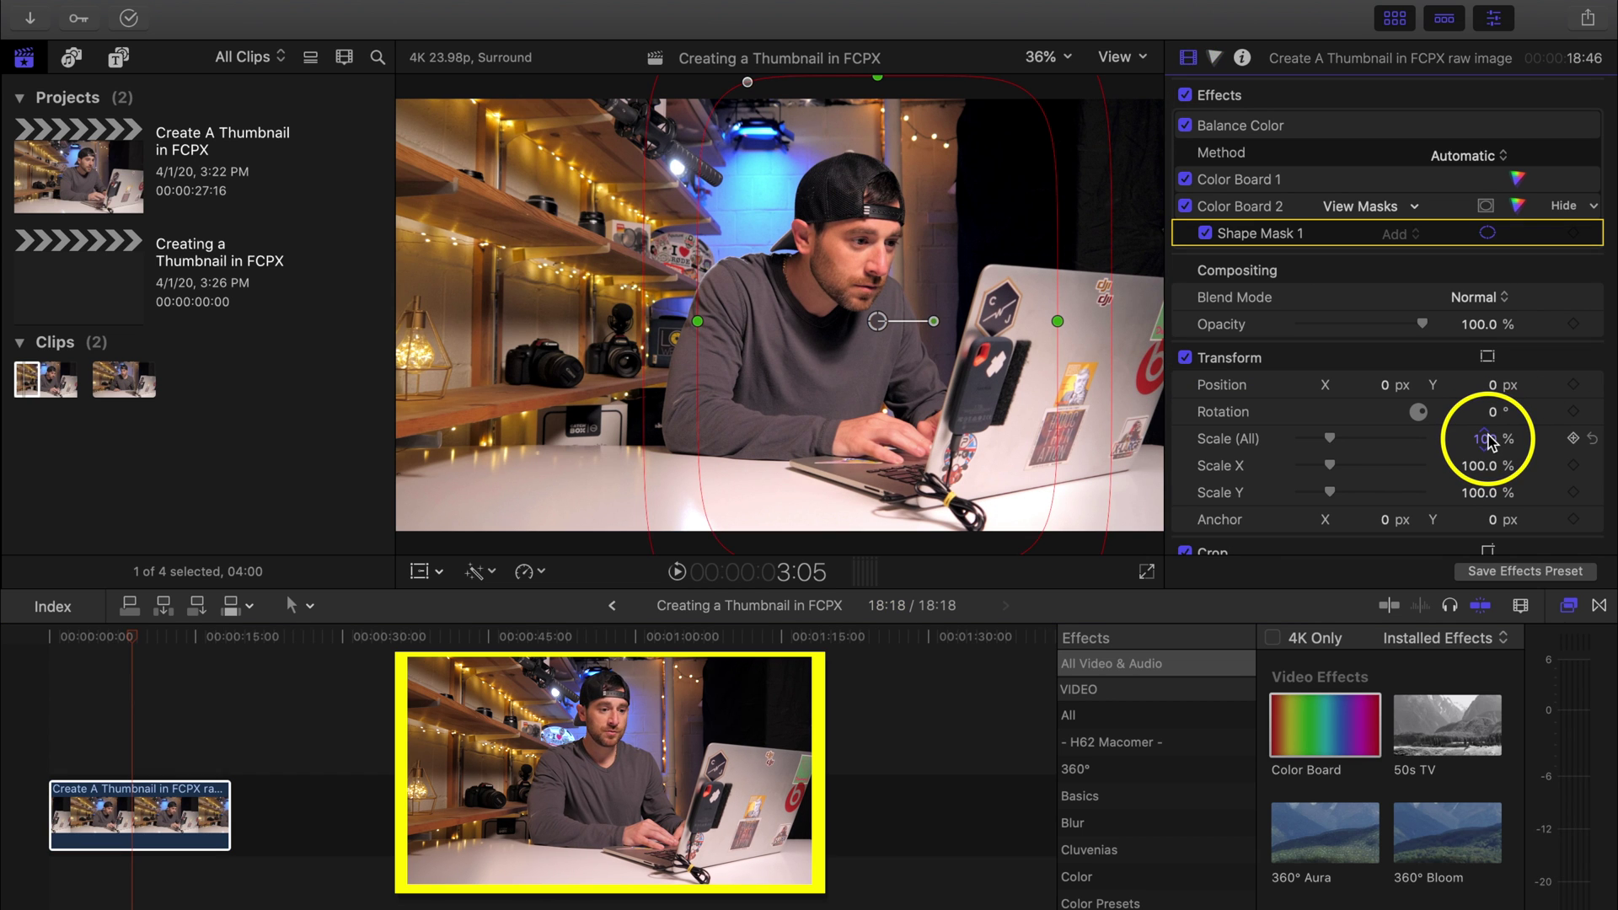
left_click_drag(1488, 439, 1490, 441)
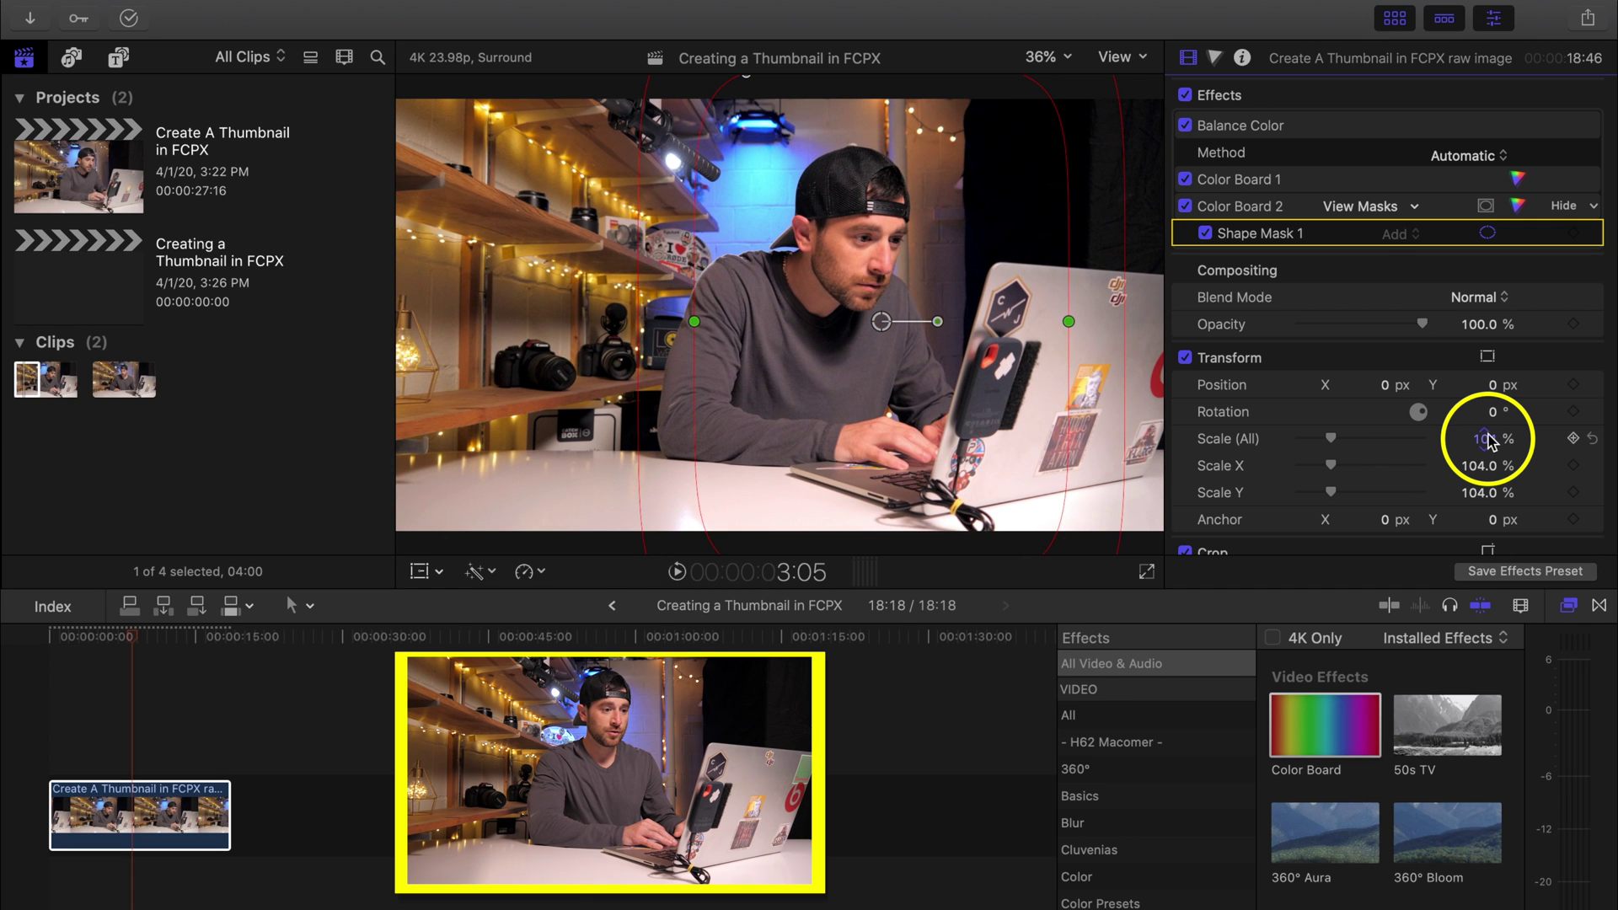
left_click_drag(1382, 384, 1396, 384)
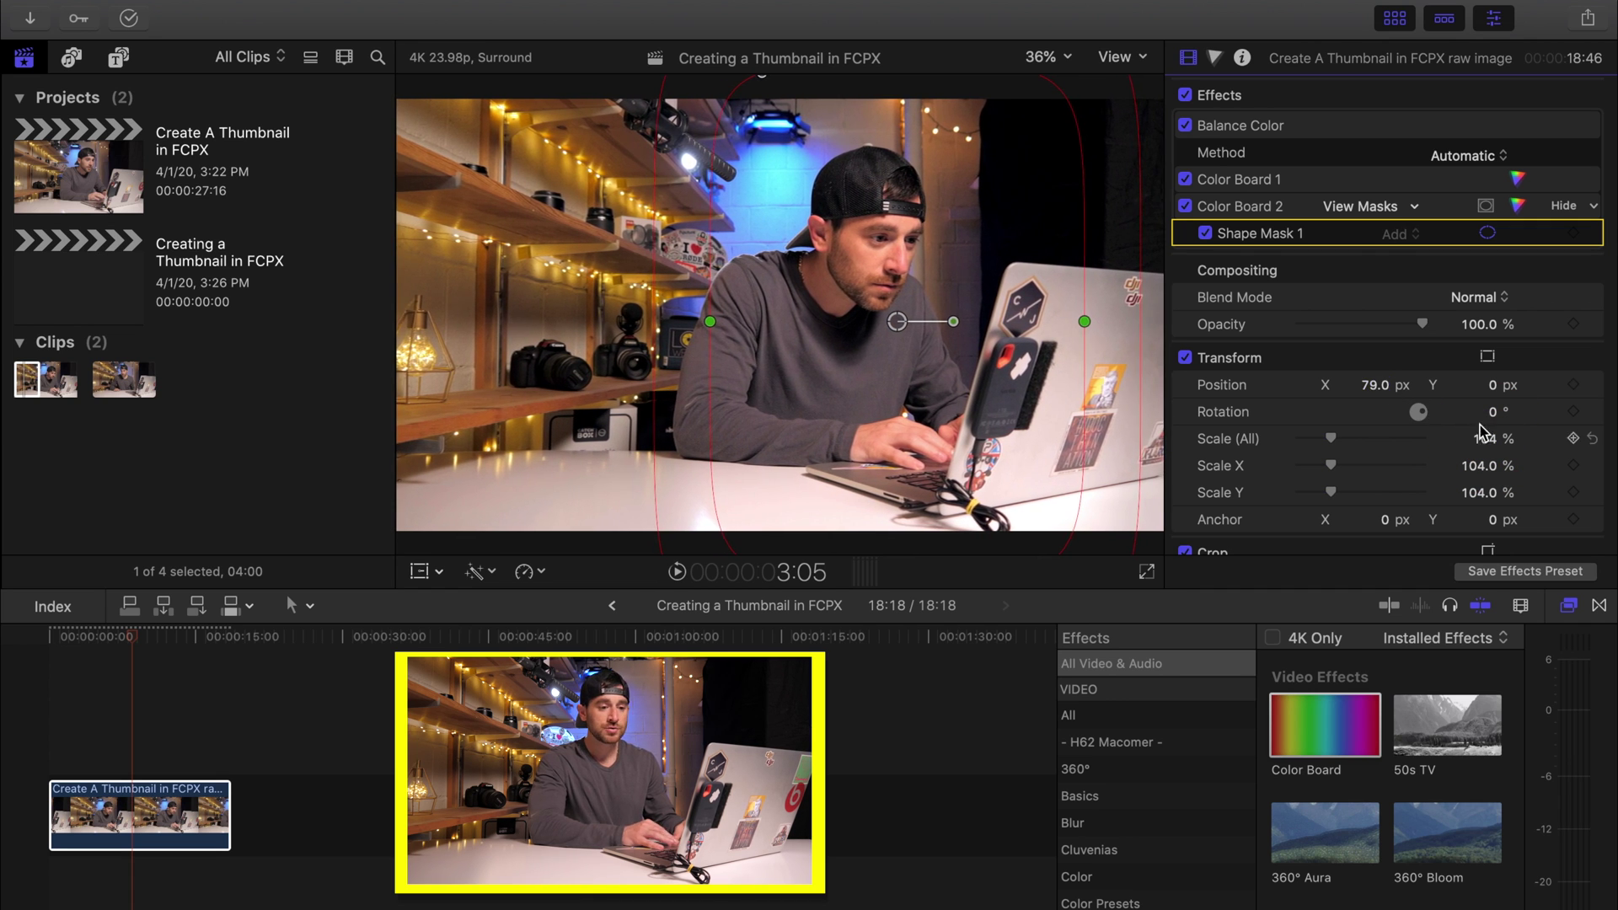
left_click_drag(1487, 445, 1480, 387)
left_click_drag(1382, 384, 1395, 385)
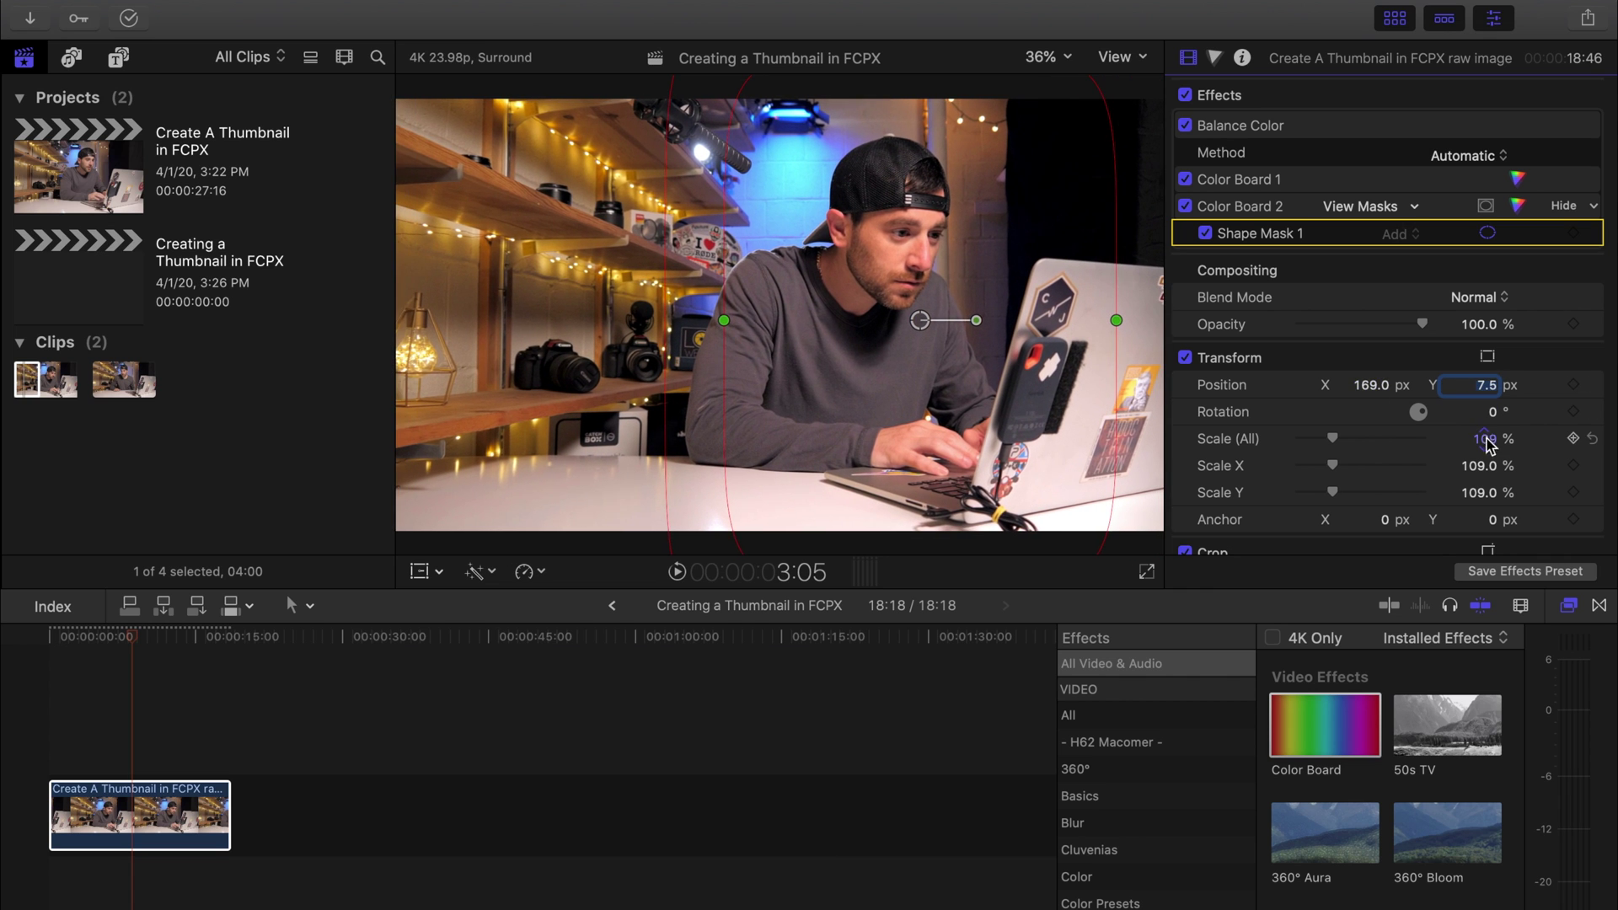
left_click_drag(1487, 439, 1485, 440)
Step: Deselect the clip, restore the inspector, and return the playhead to the timeline start
left_click(88, 741)
key("super+5")
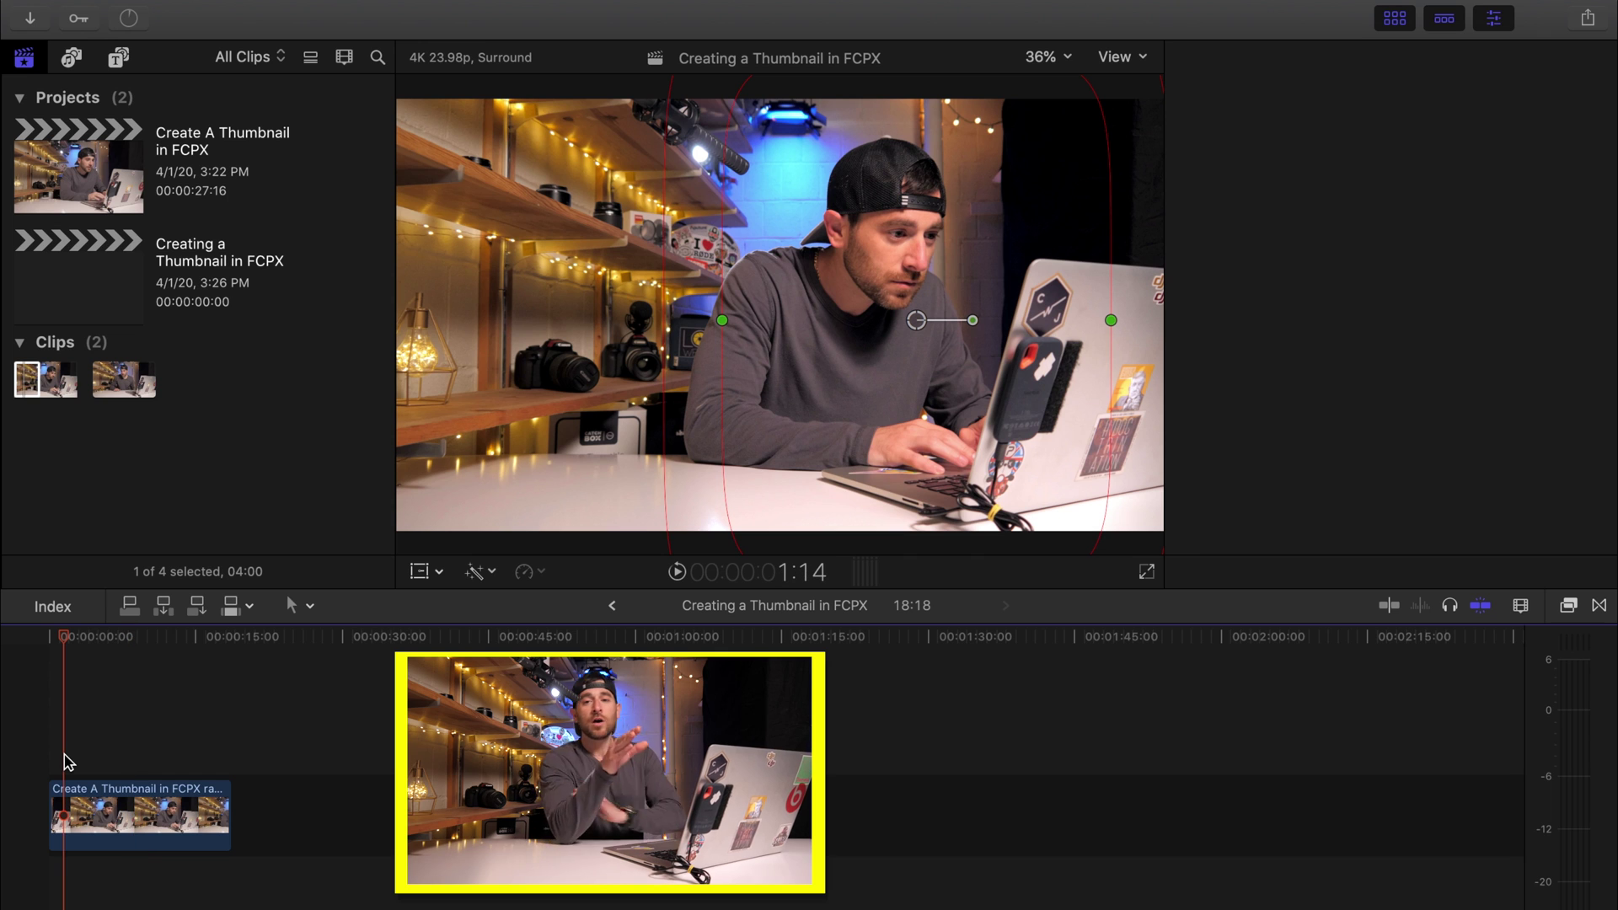
key("super+4")
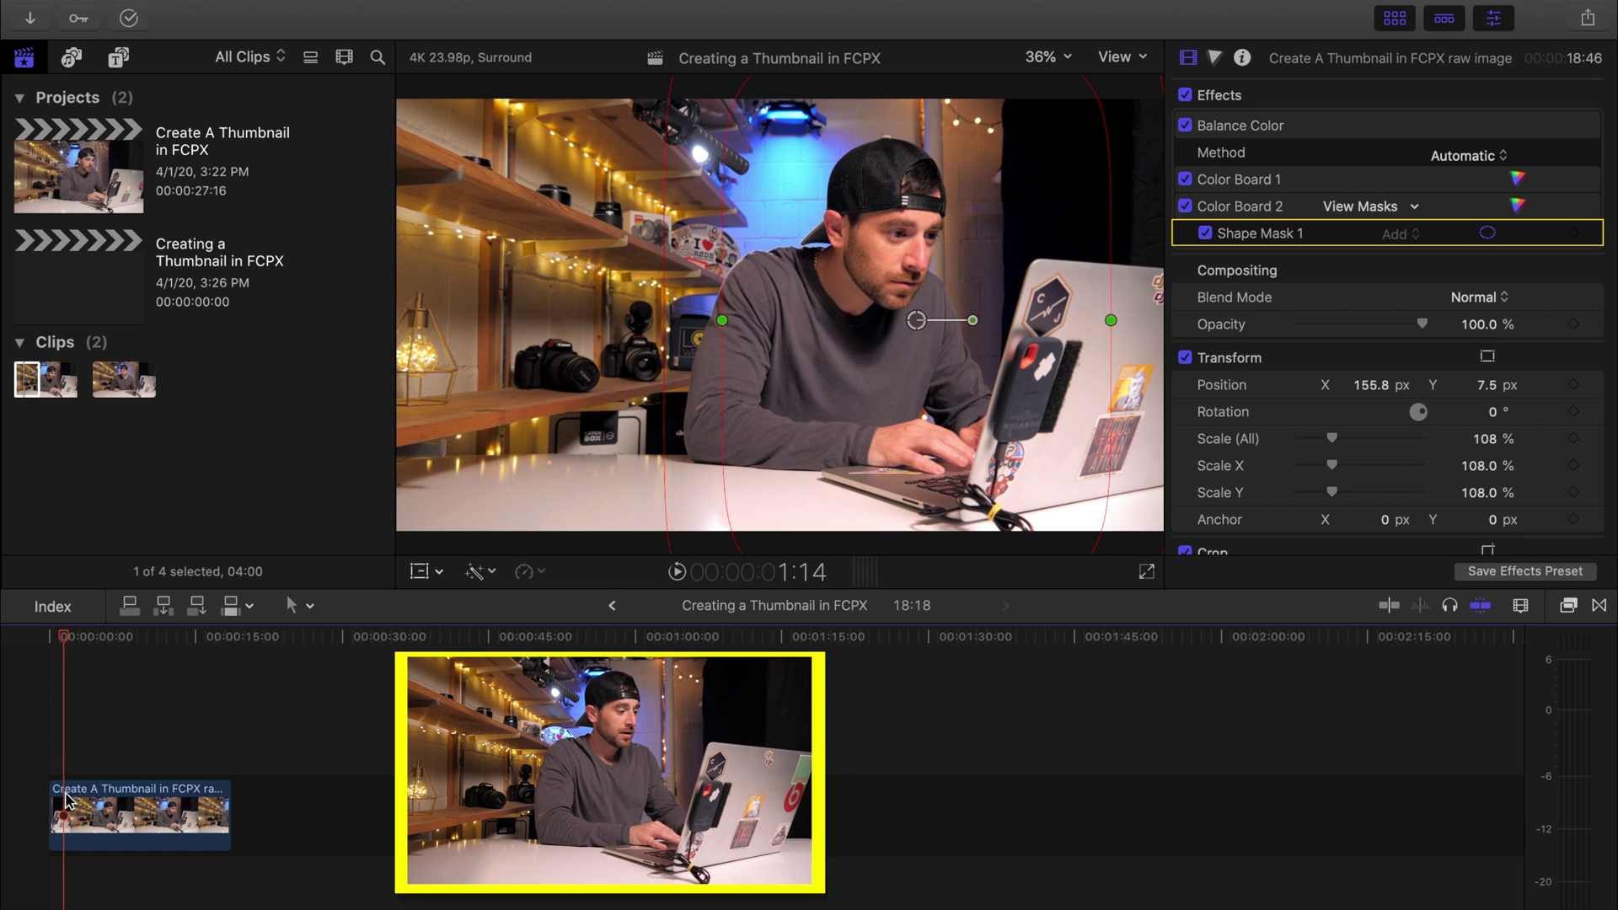
key("Home")
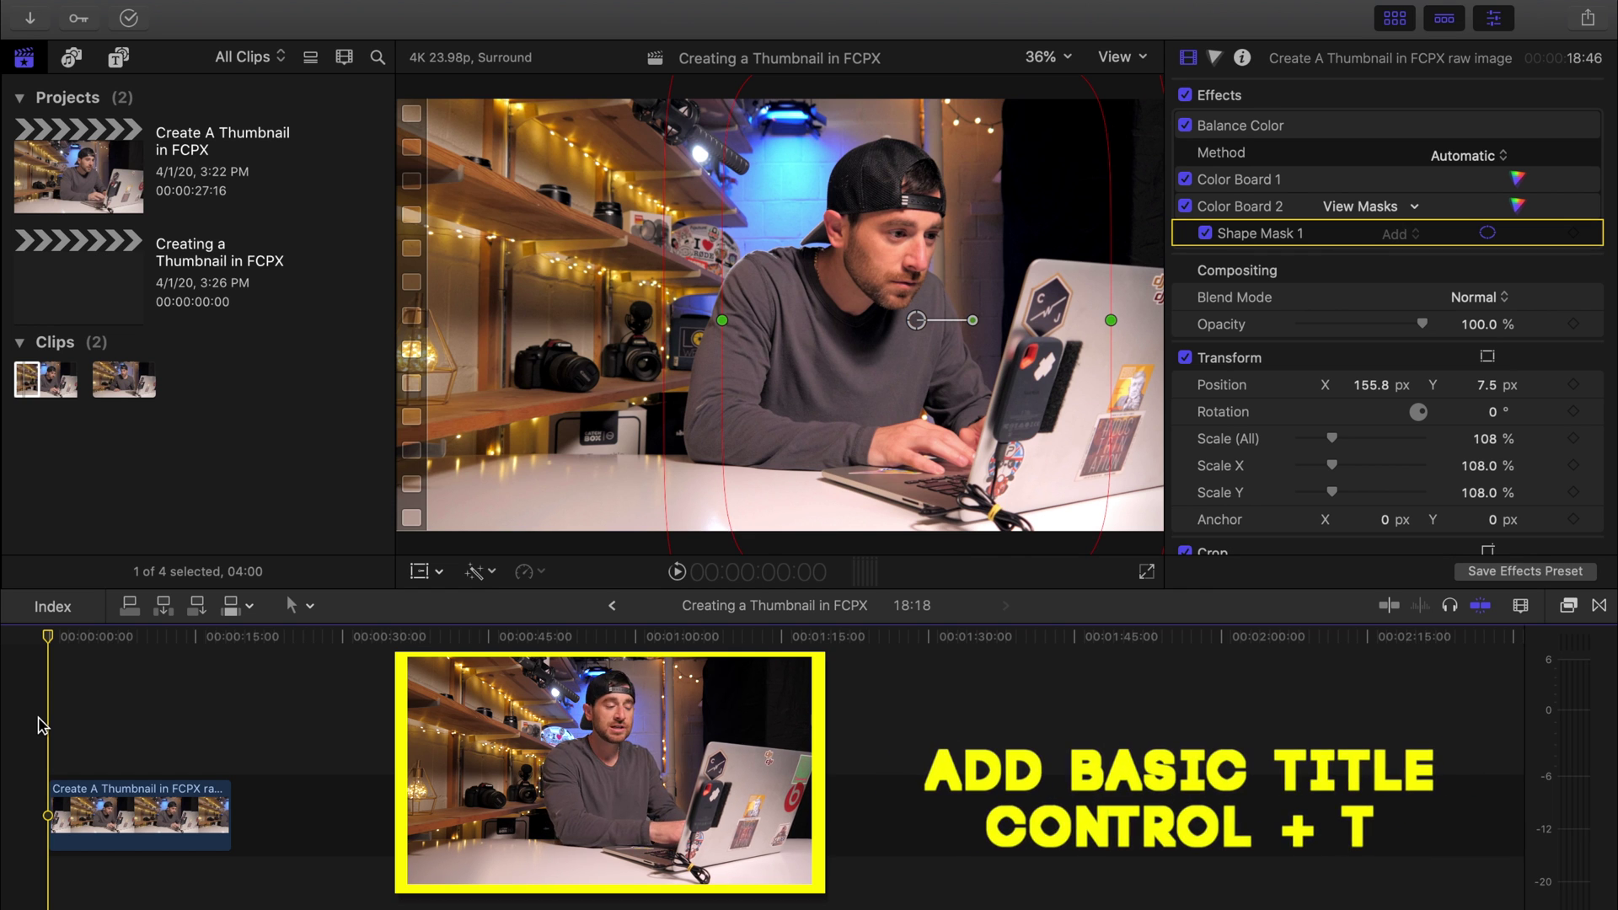
Step: Add a basic 'PRO THUMBNAILS' title and extend it to the clip's full length
key("ctrl+t")
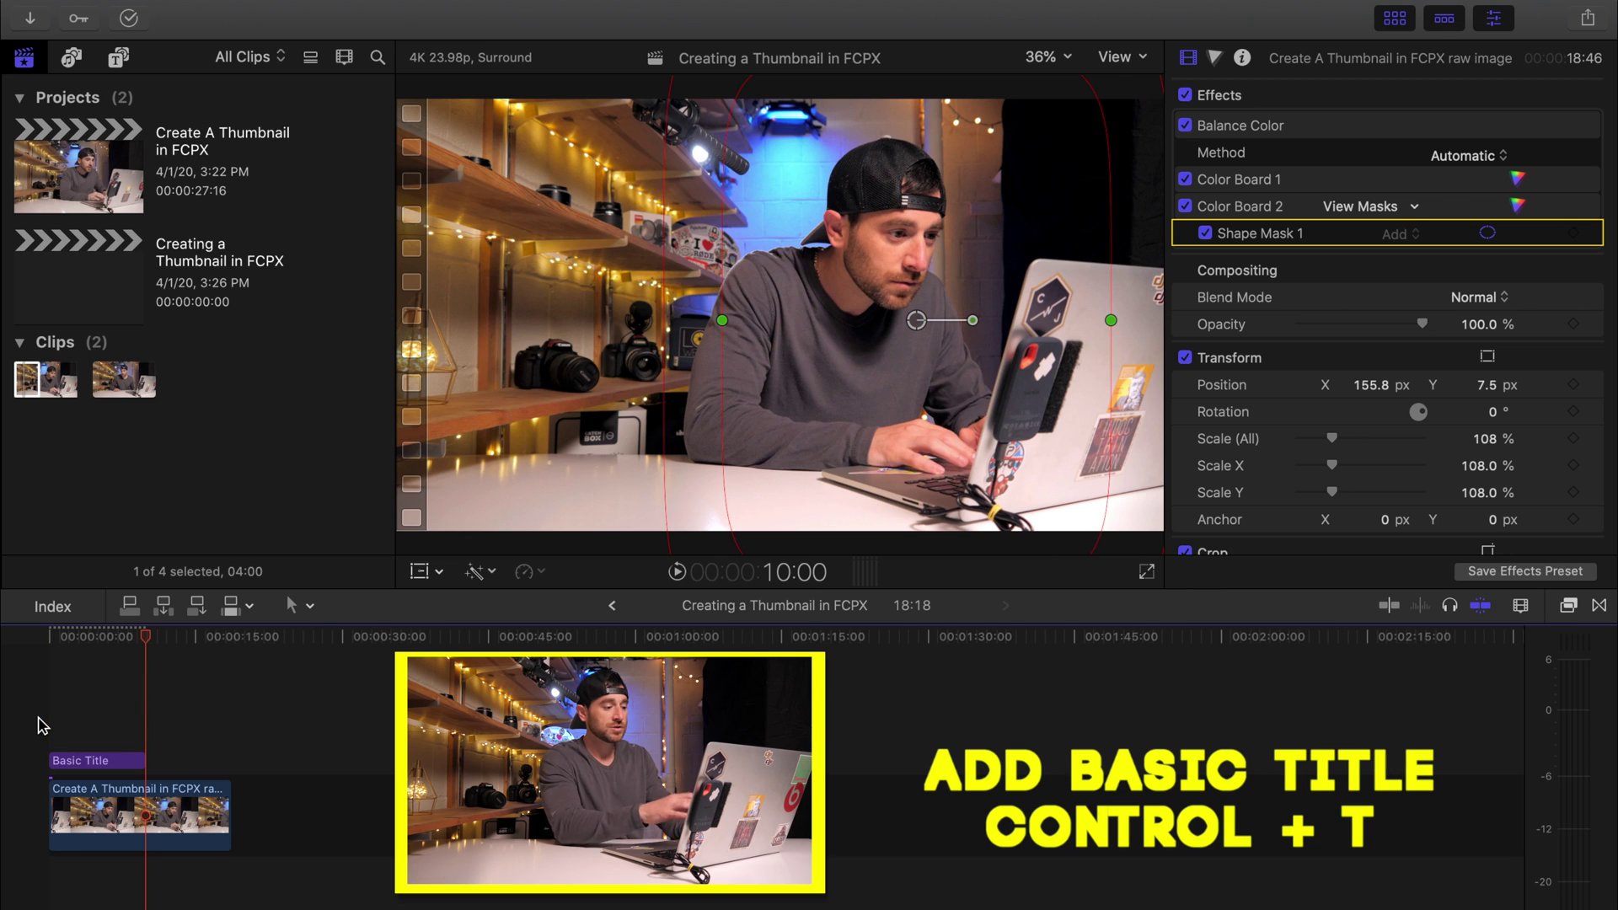
left_click(140, 760)
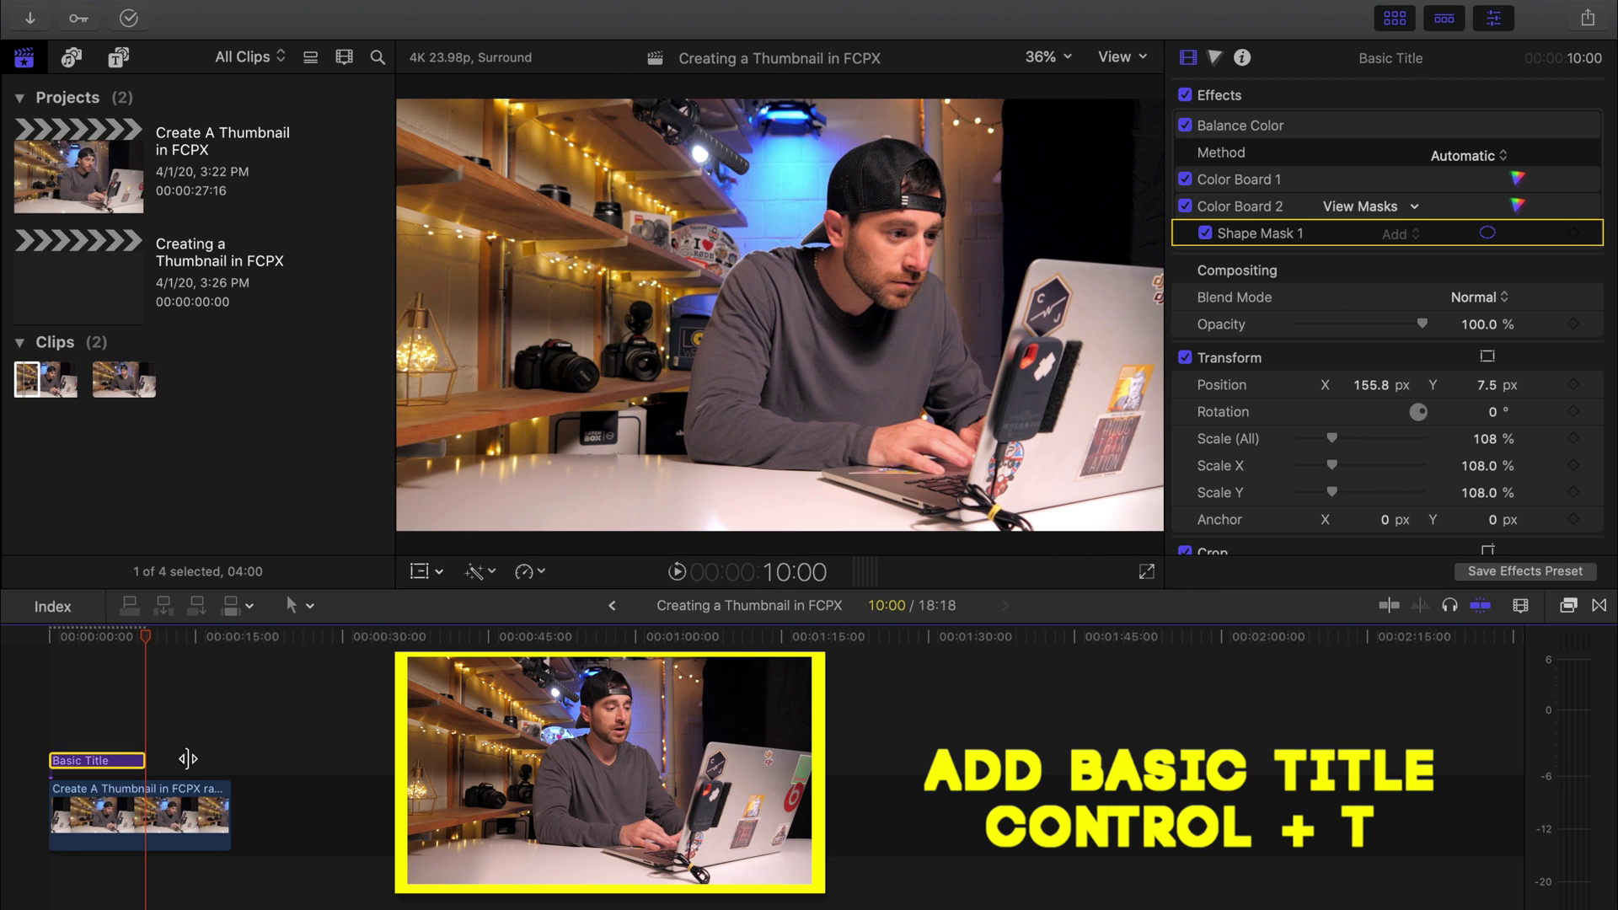
left_click_drag(152, 758, 230, 759)
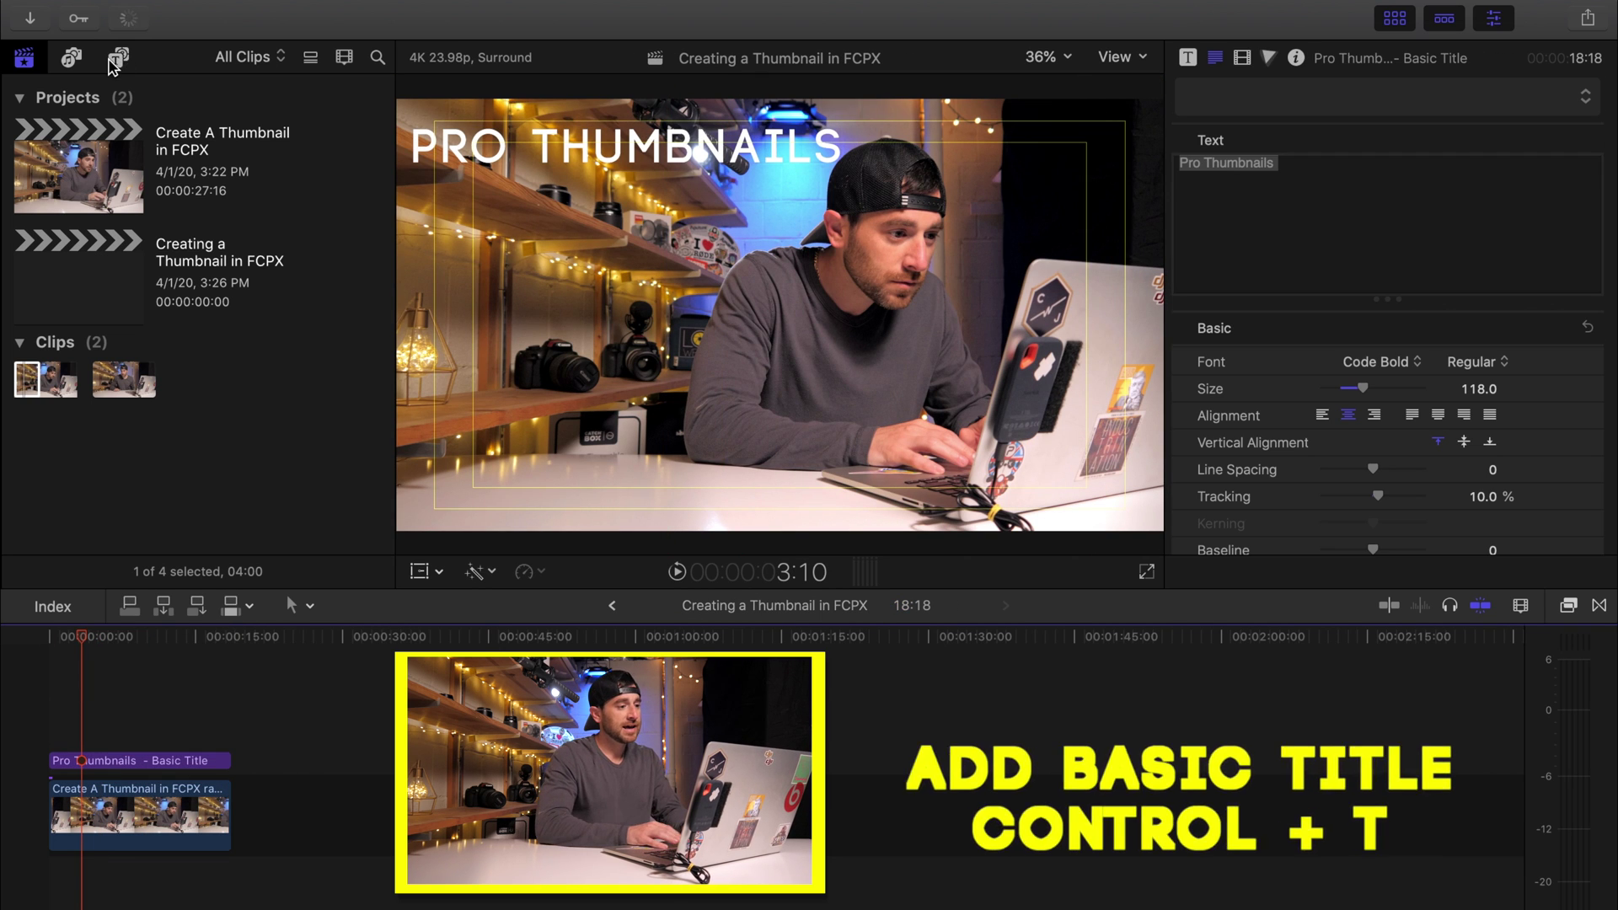
Step: Search the generators for 'sha' and add the Shapes generator above the clip
left_click(117, 59)
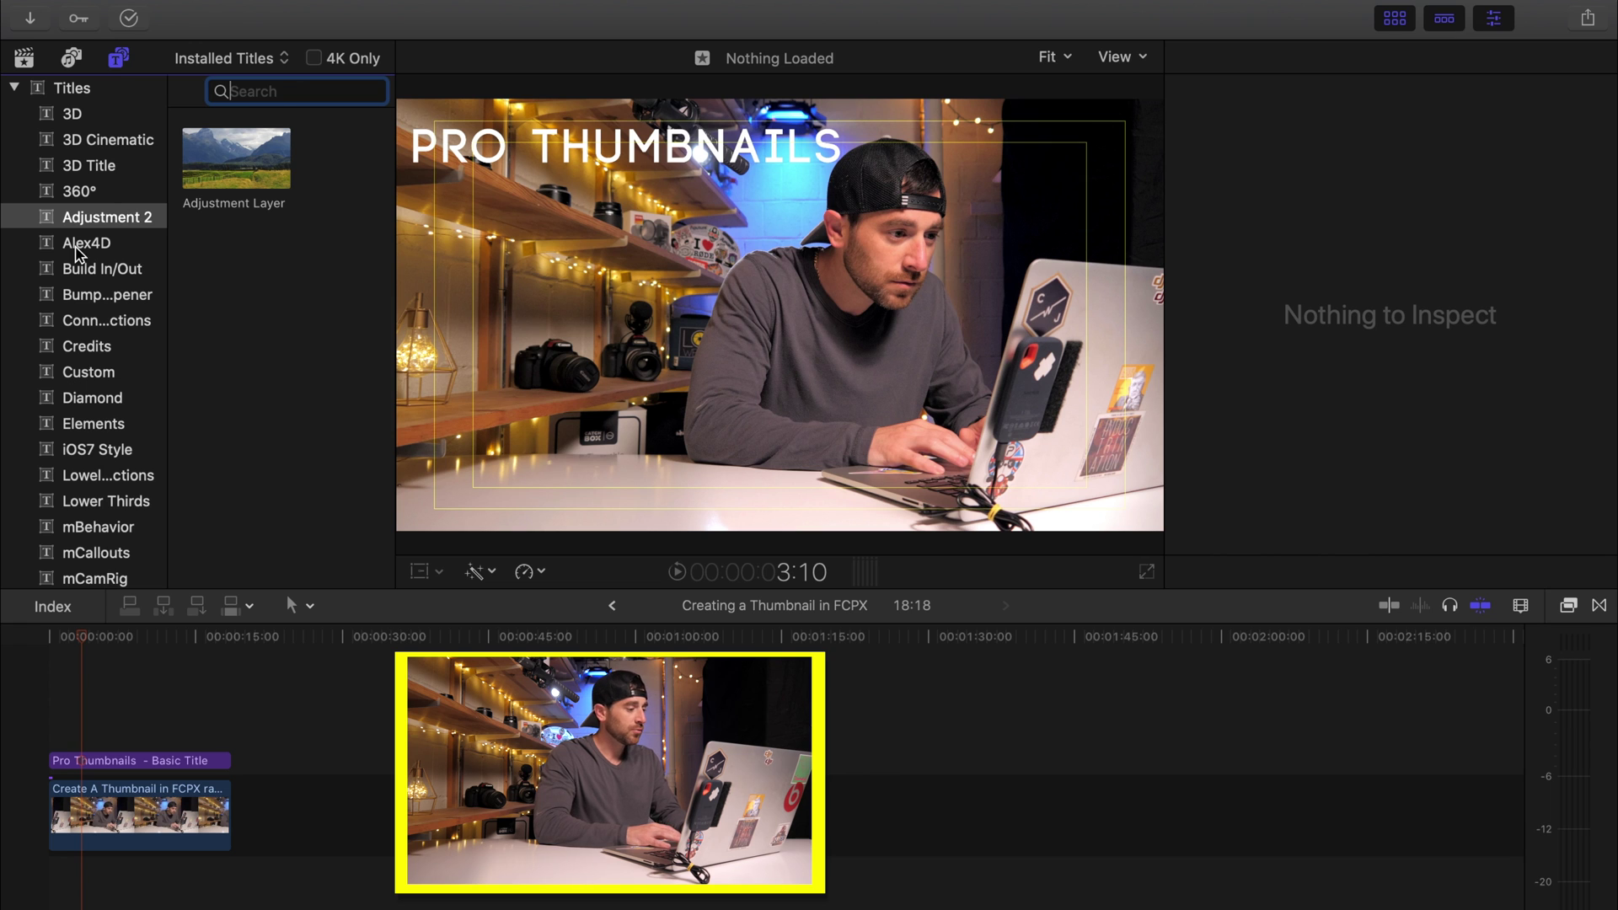
scroll(93, 364, "down", 15)
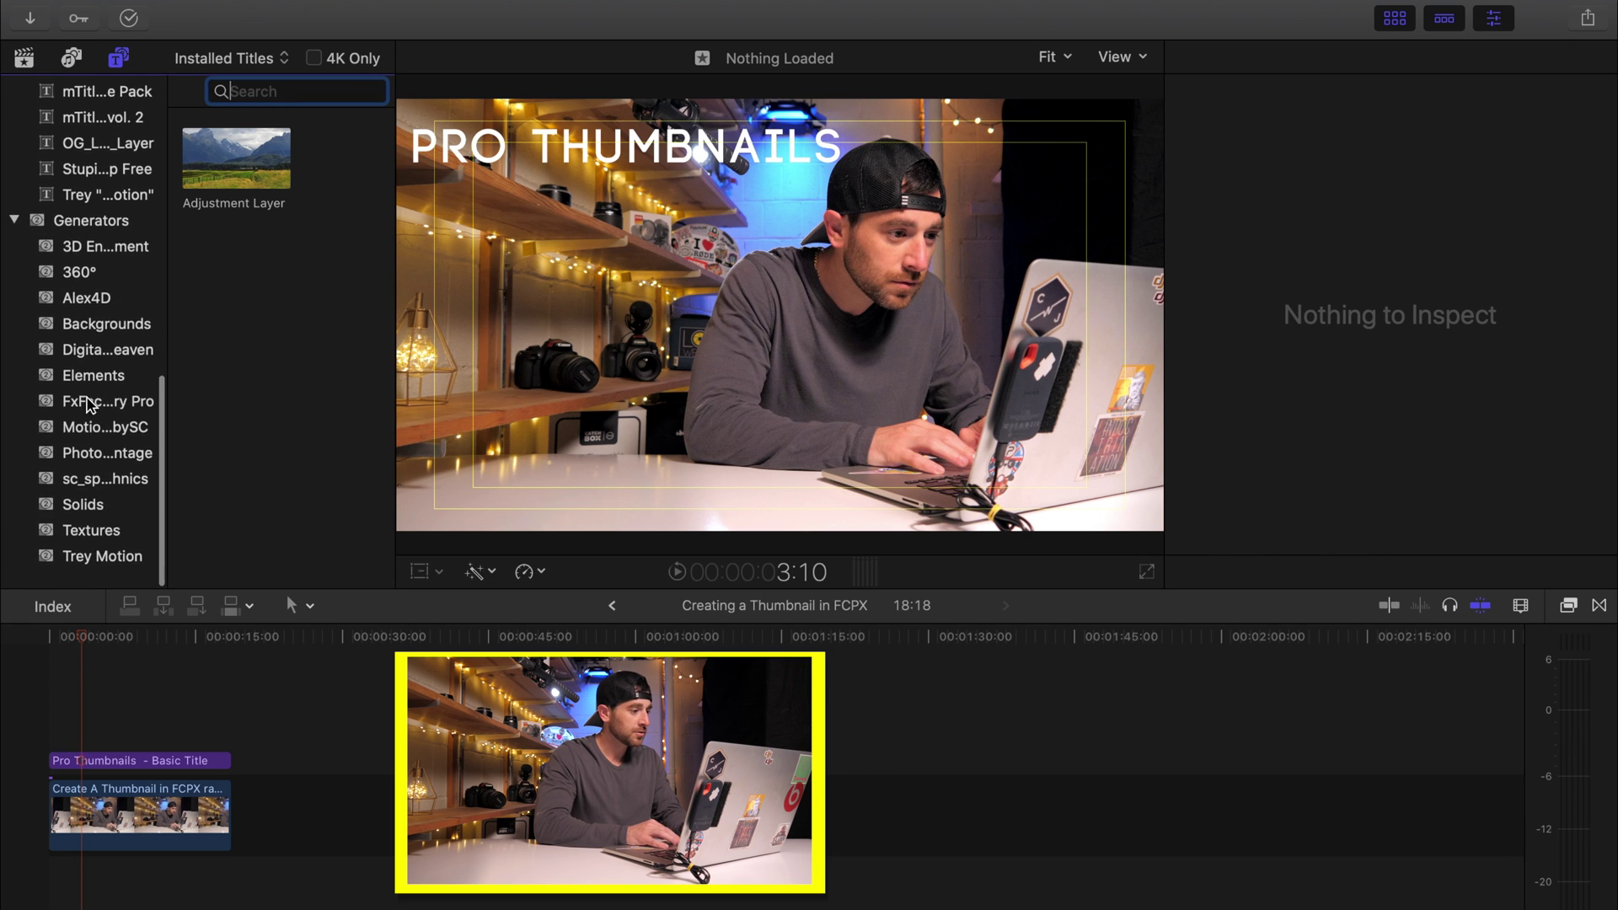
left_click(92, 243)
scroll(313, 251, "down", 1)
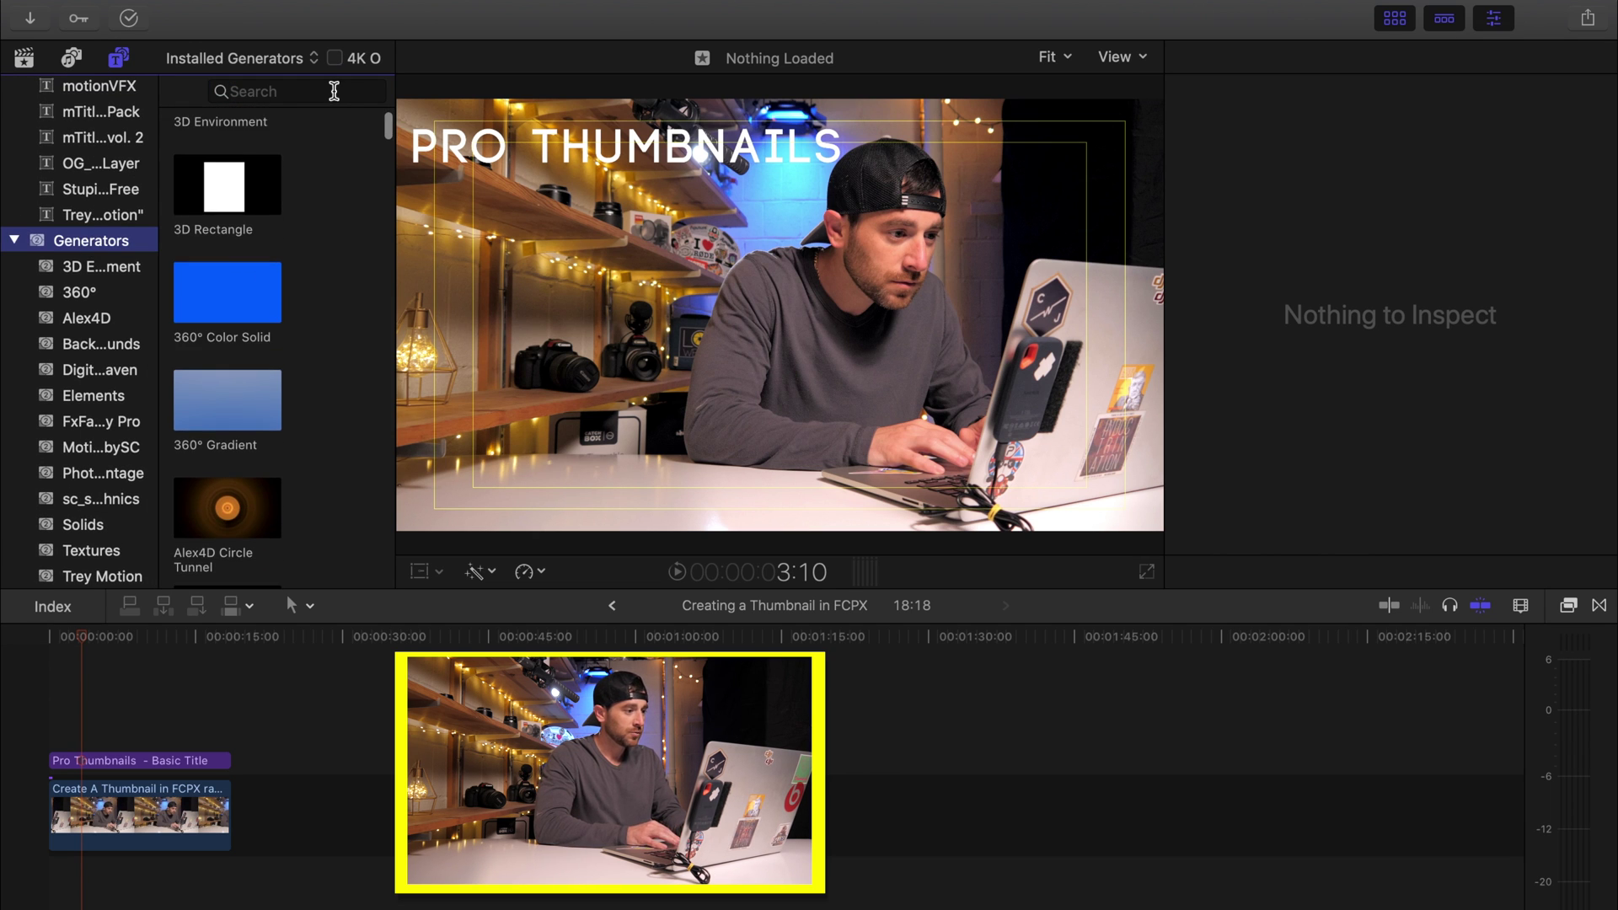
left_click(330, 93)
type("sha")
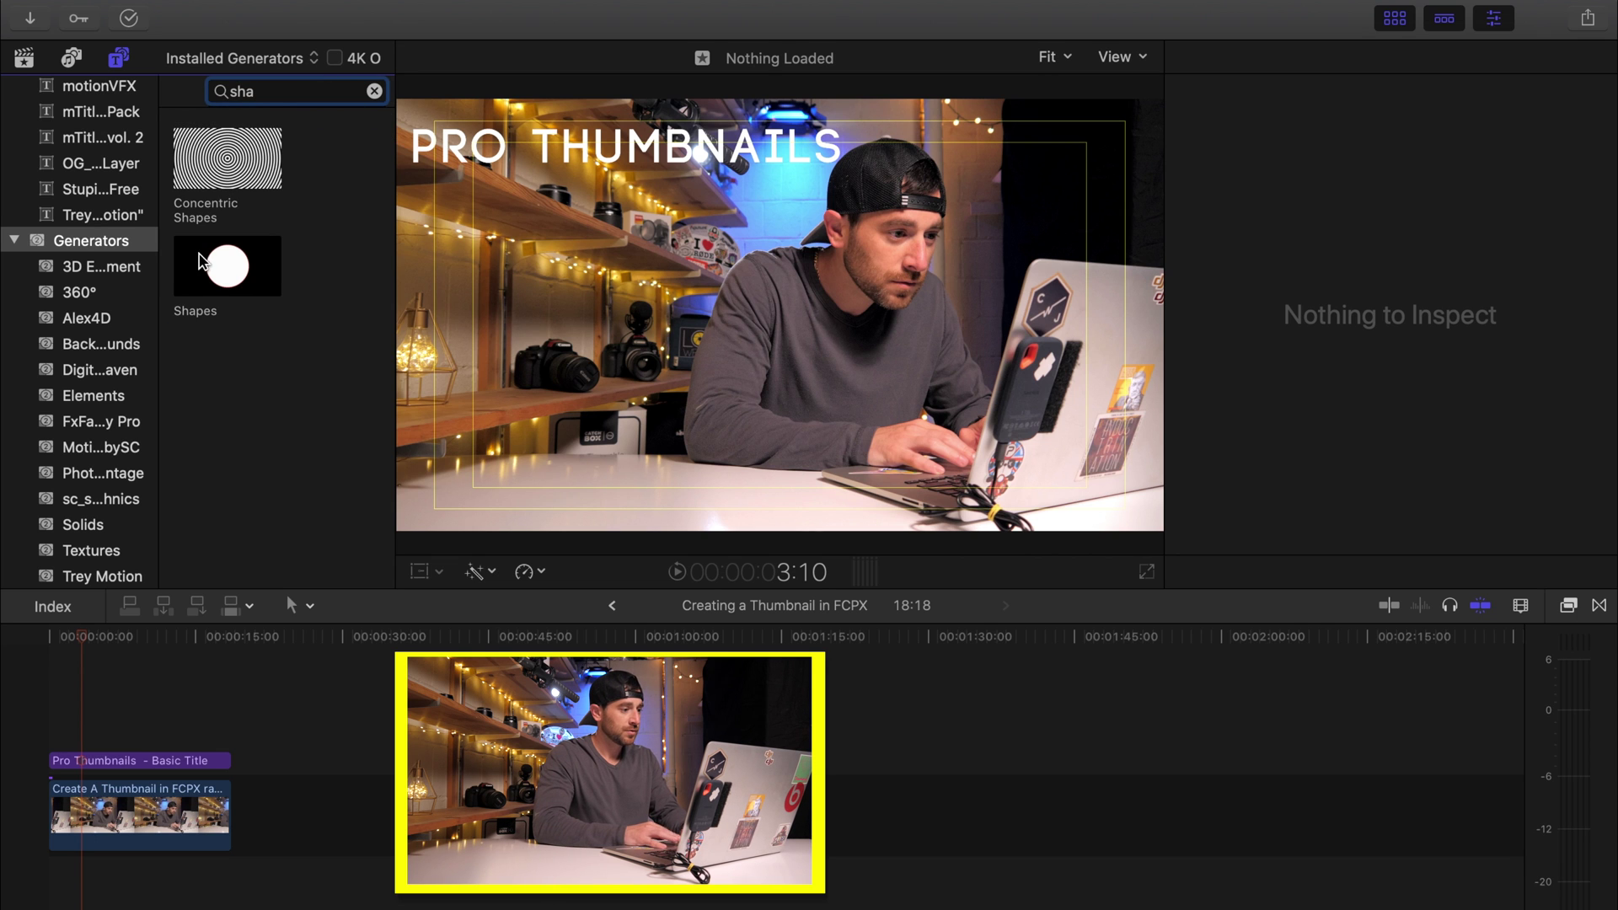
left_click_drag(203, 261, 230, 721)
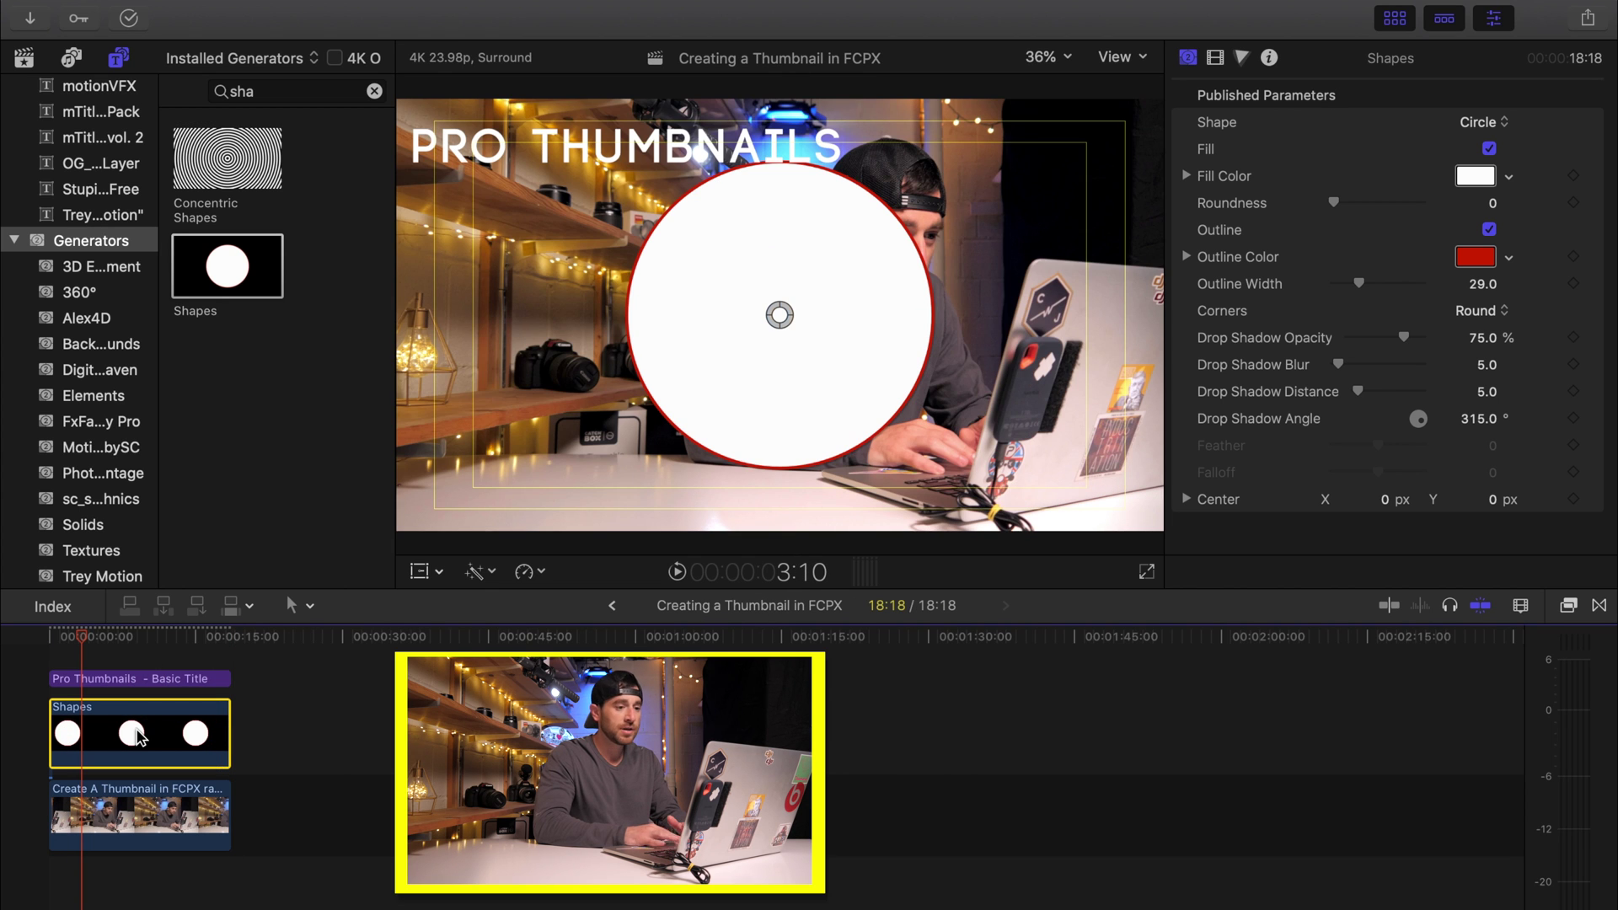
Step: Turn the shape into an unoutlined rectangle with a dark teal fill
left_click(1488, 125)
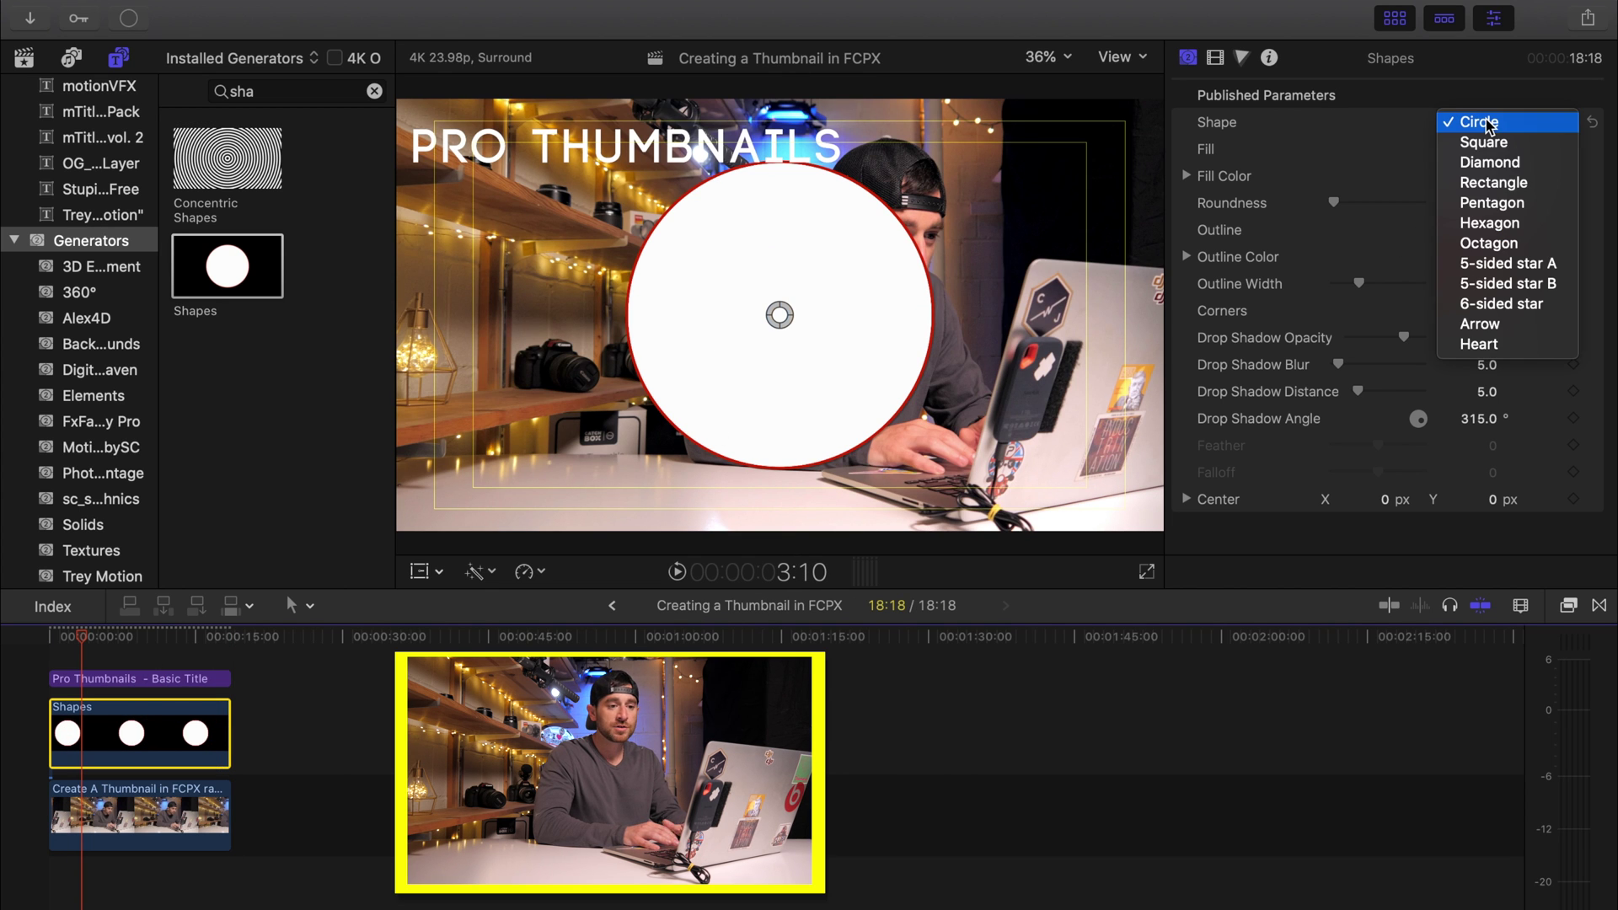
left_click(1493, 183)
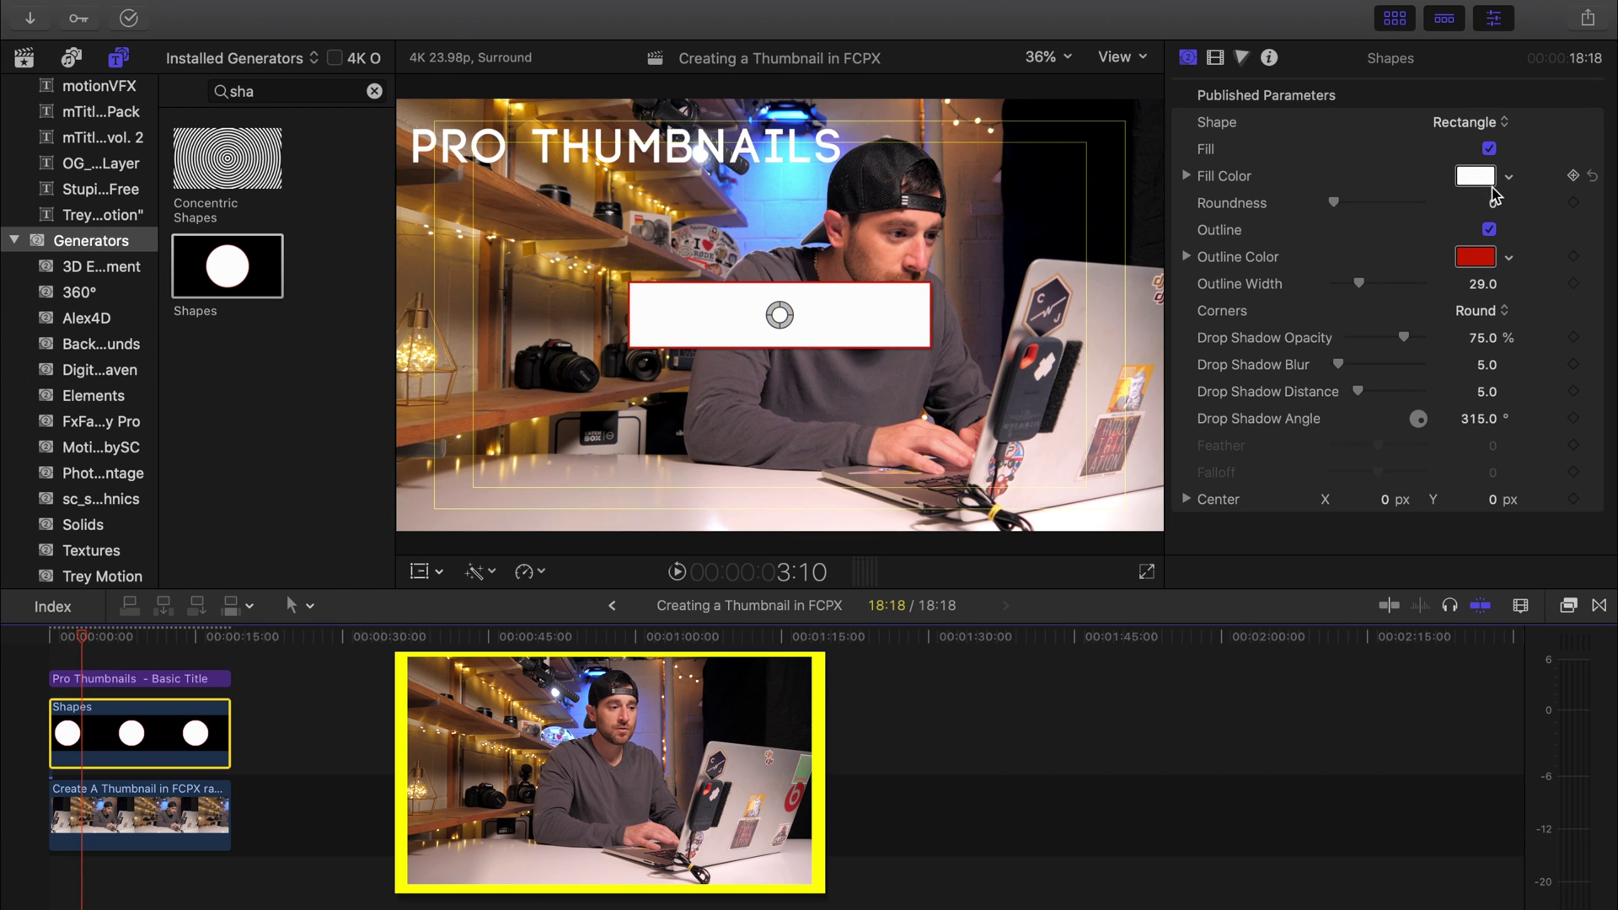
left_click(1490, 230)
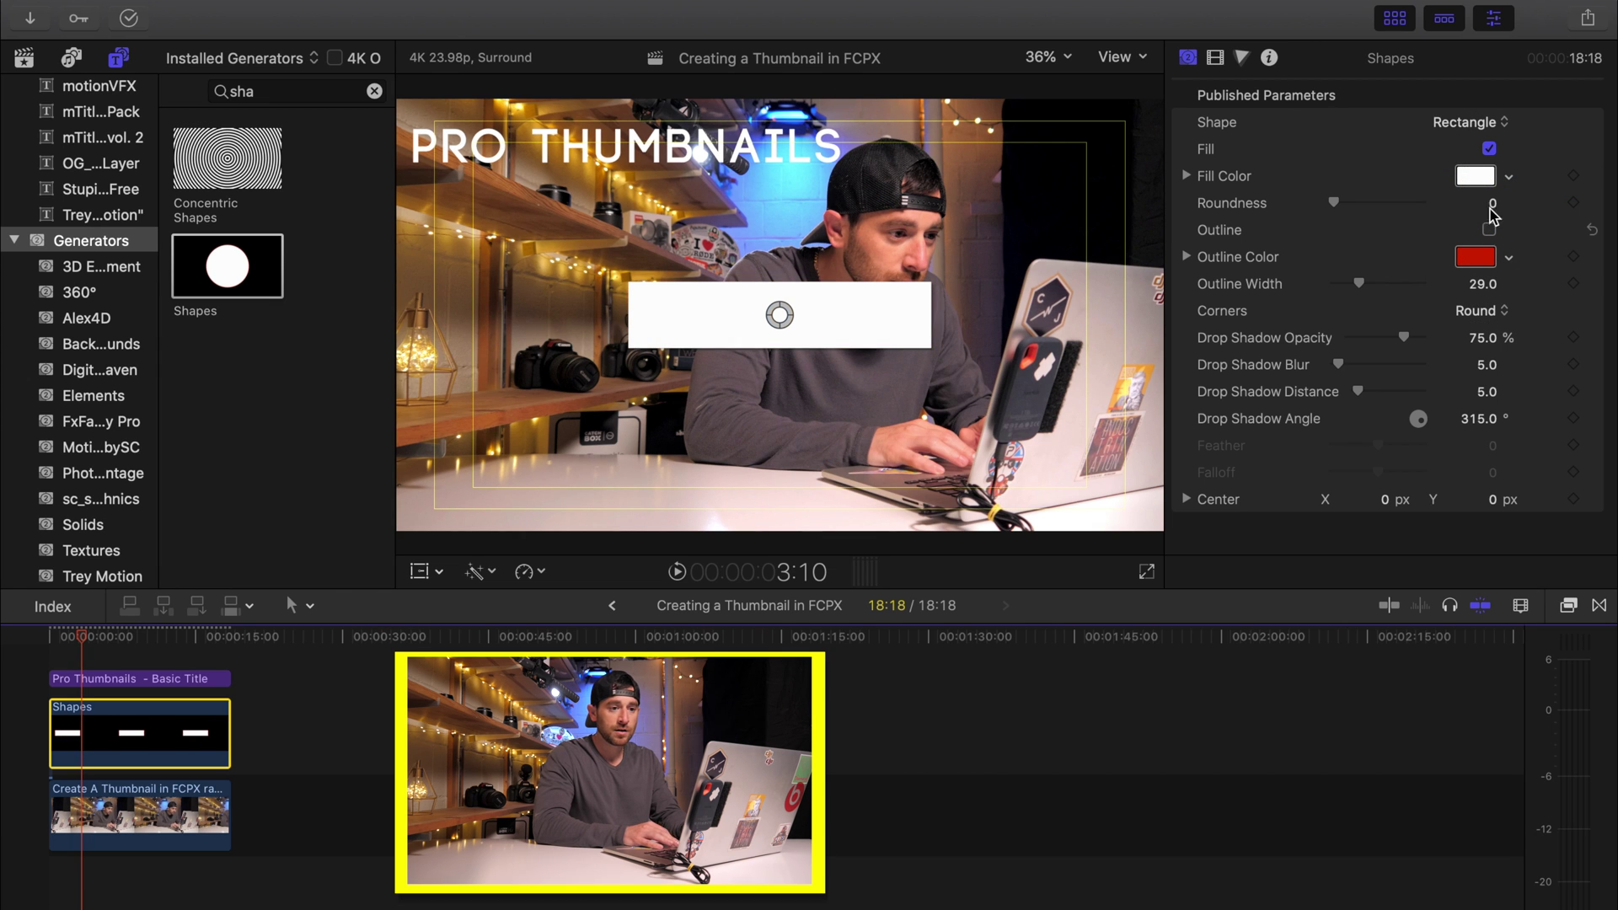
left_click(1477, 174)
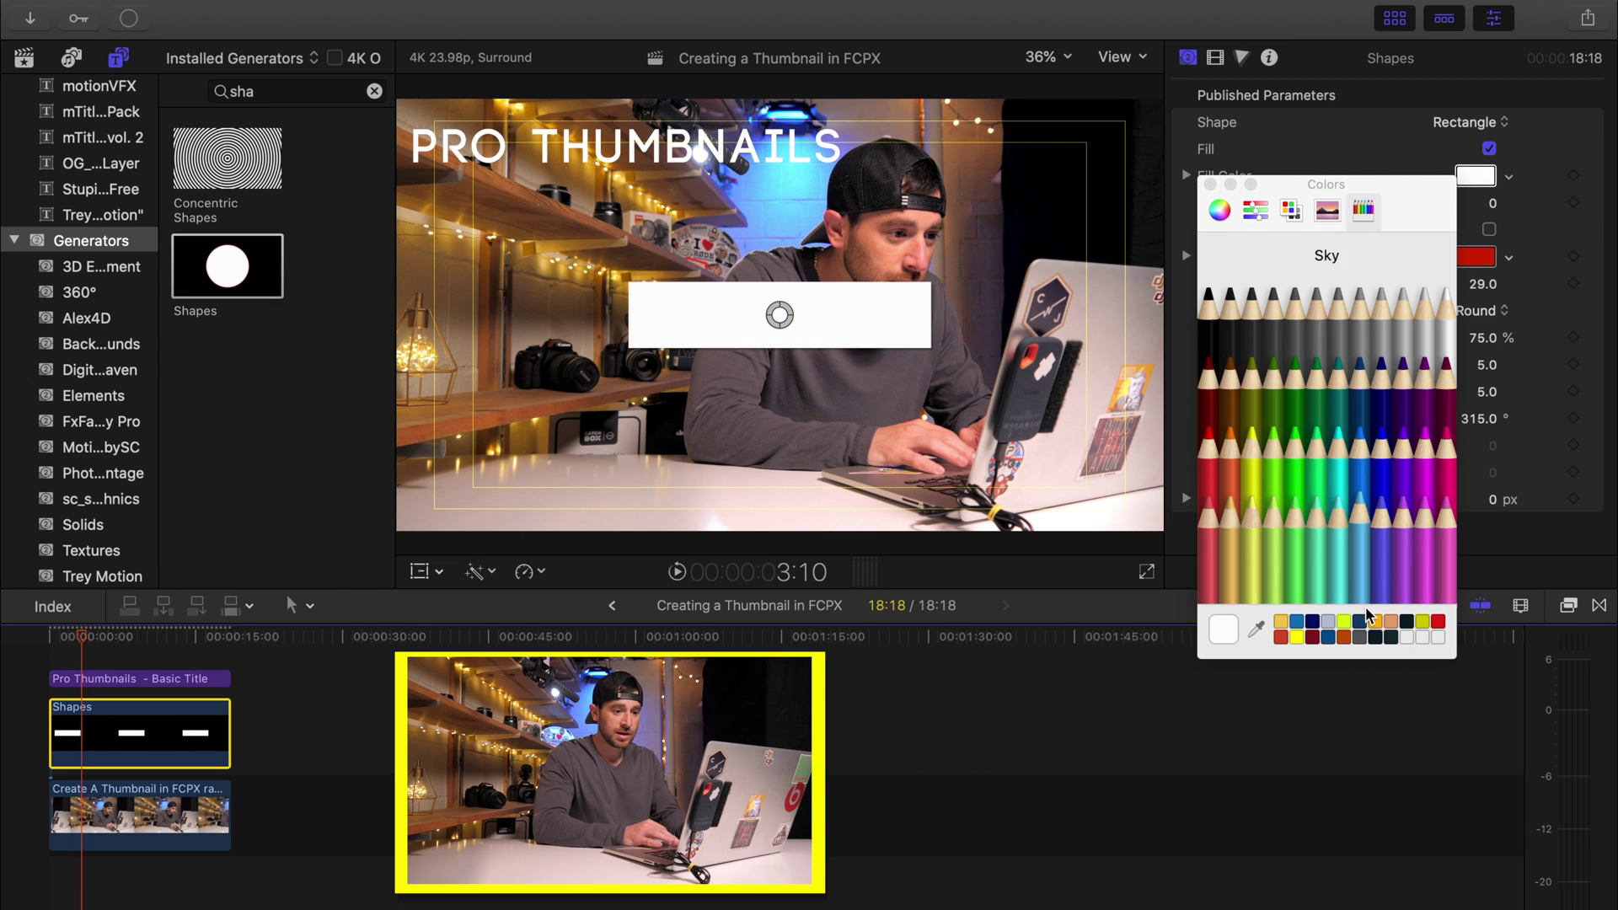
left_click(1409, 627)
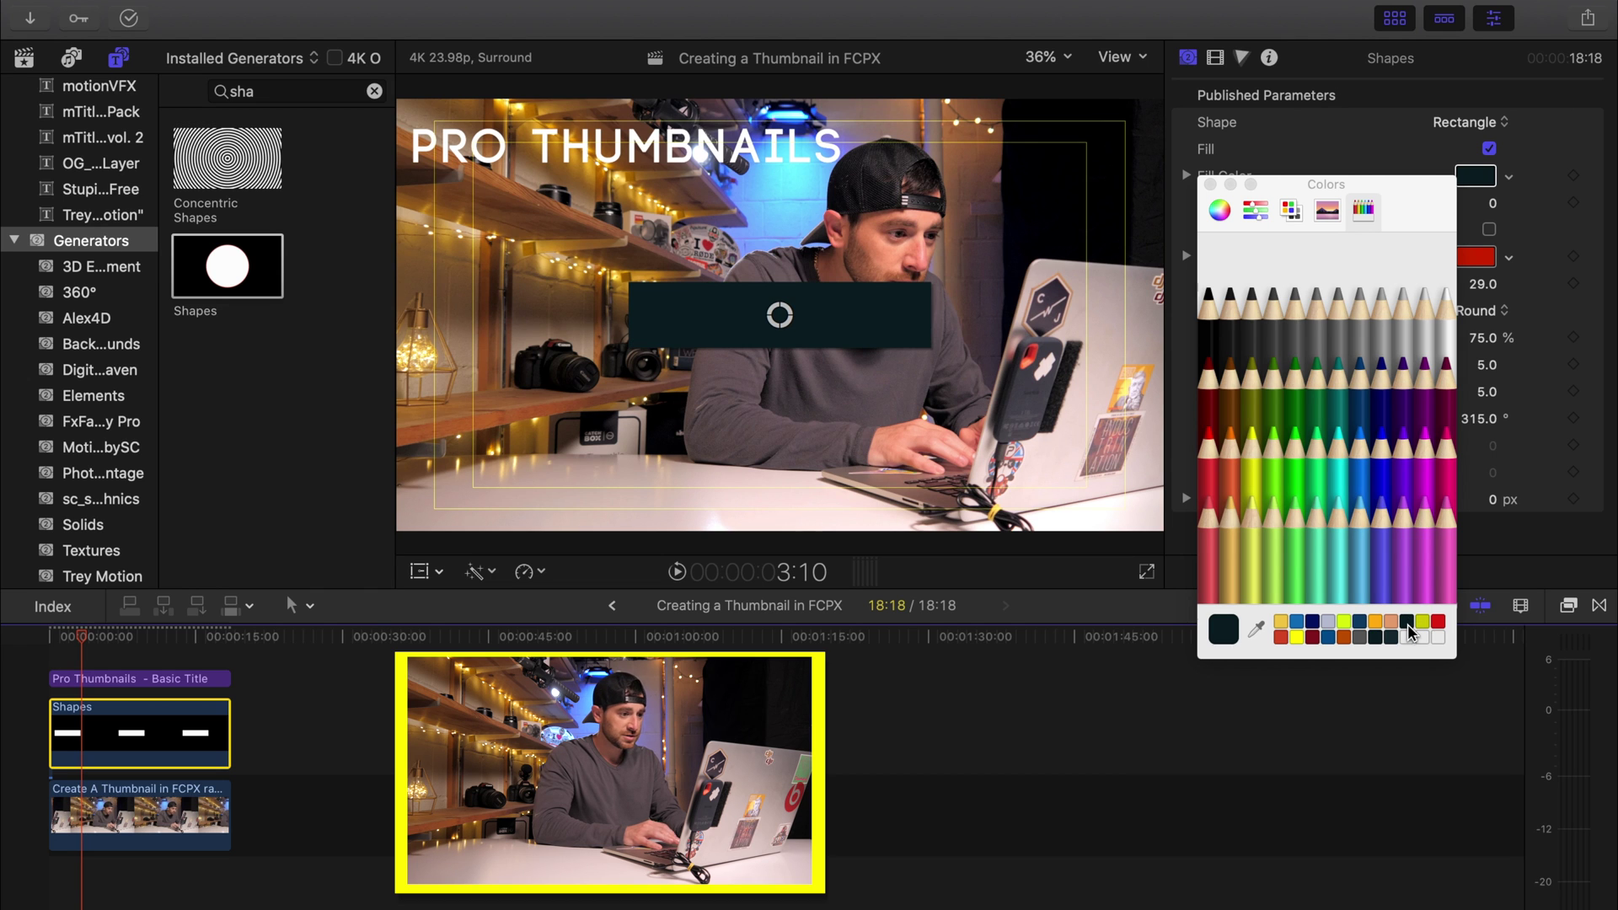
left_click(416, 567)
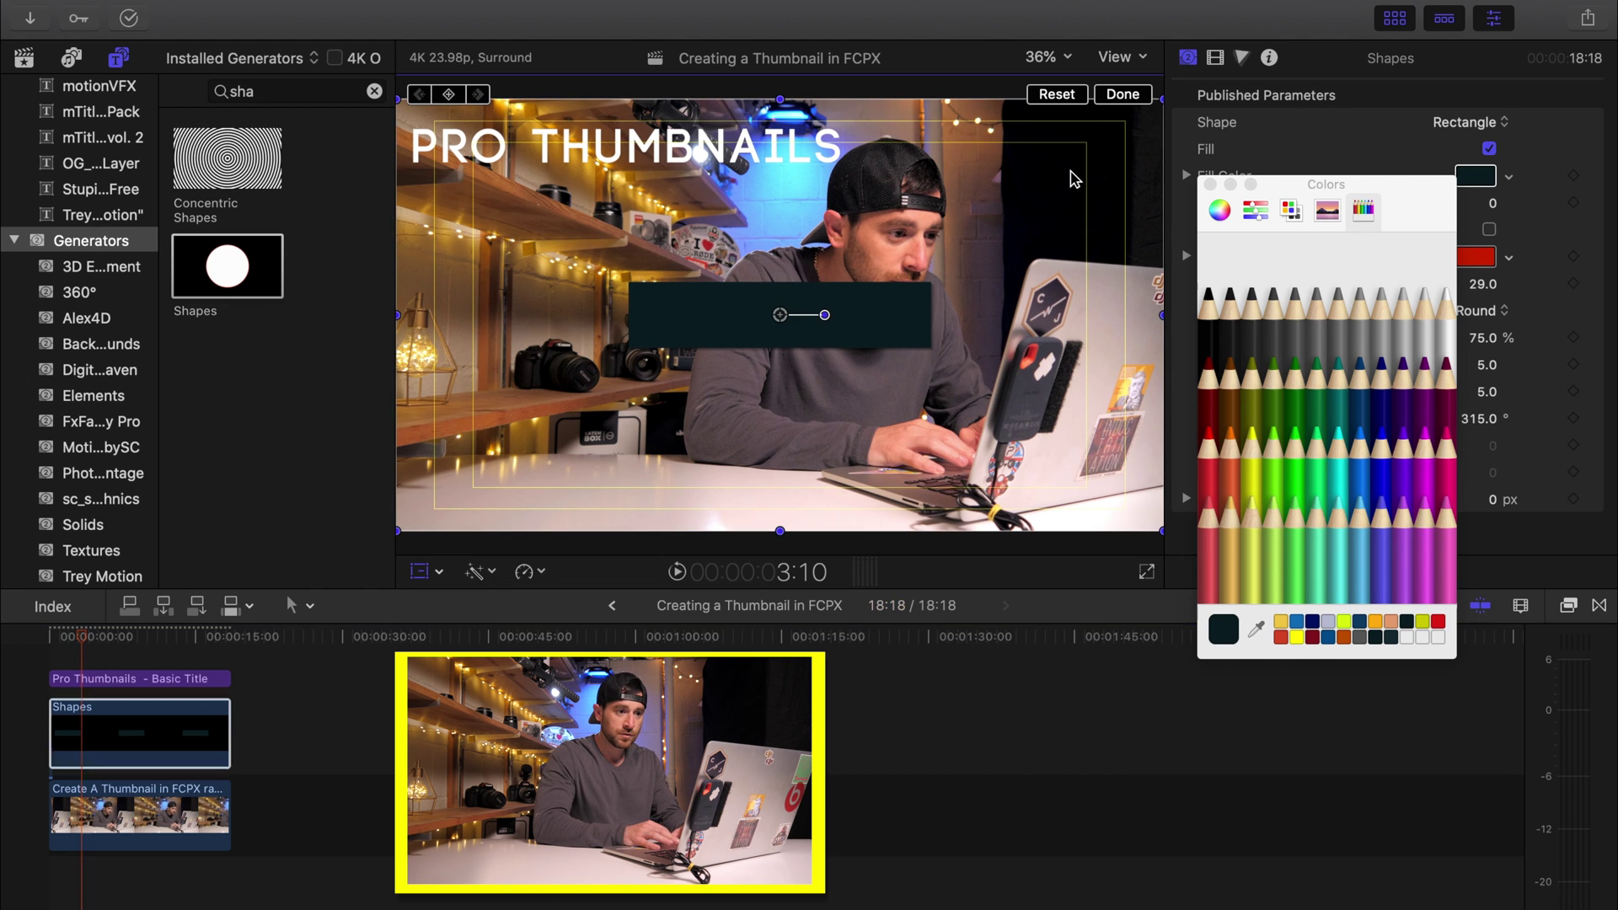
left_click(1210, 184)
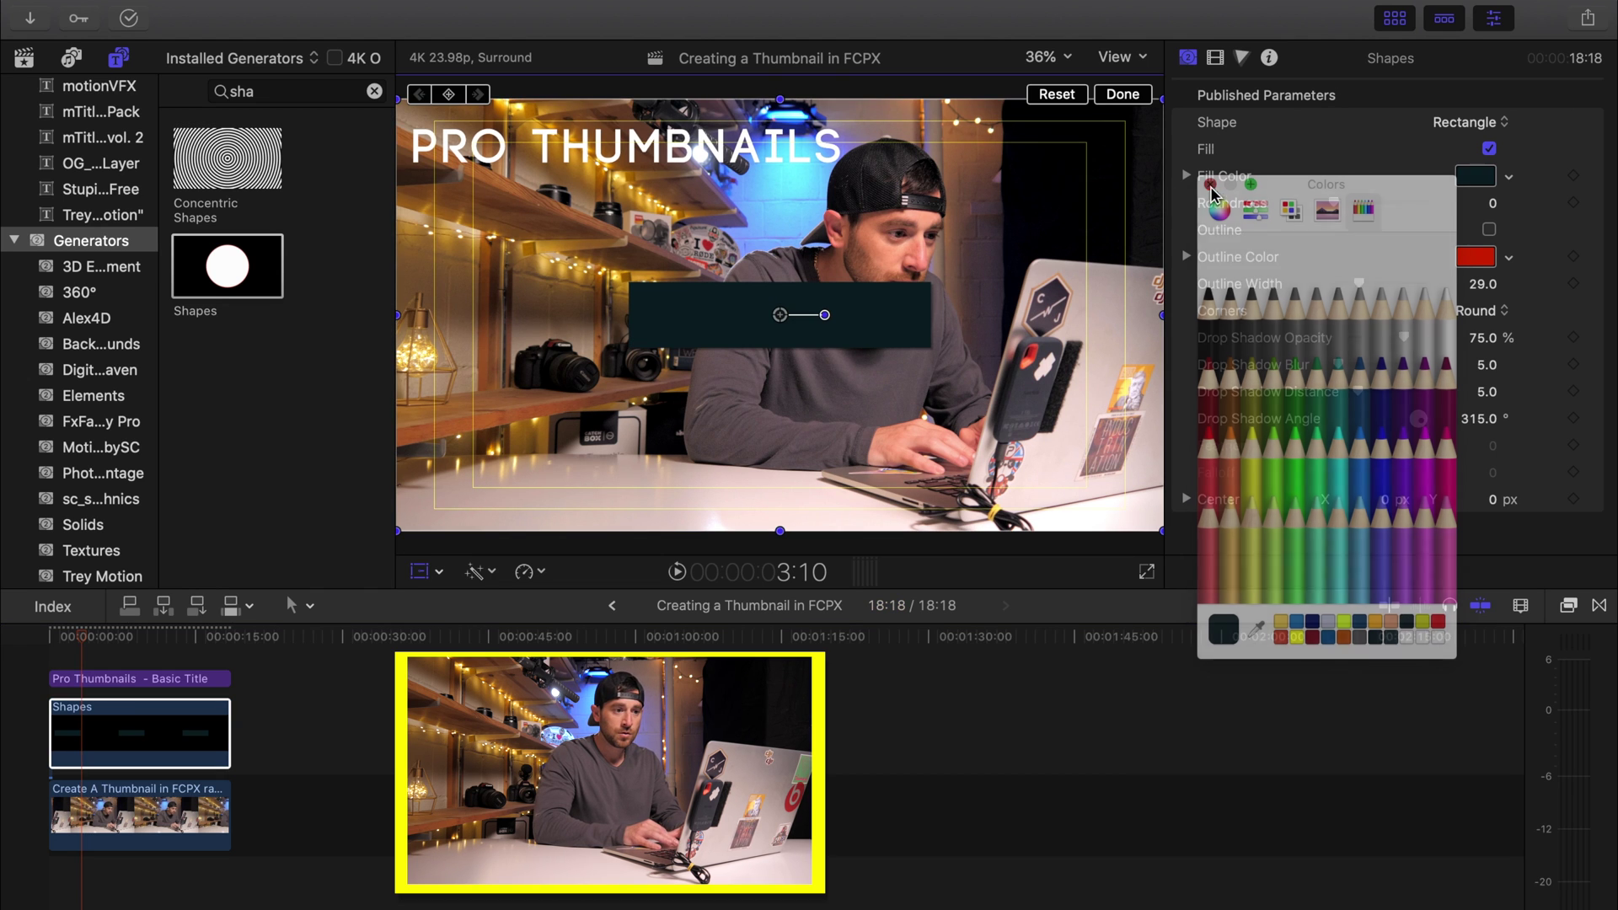
Step: Set the rectangle's opacity to 98%
left_click(1214, 56)
left_click(1477, 148)
type("98")
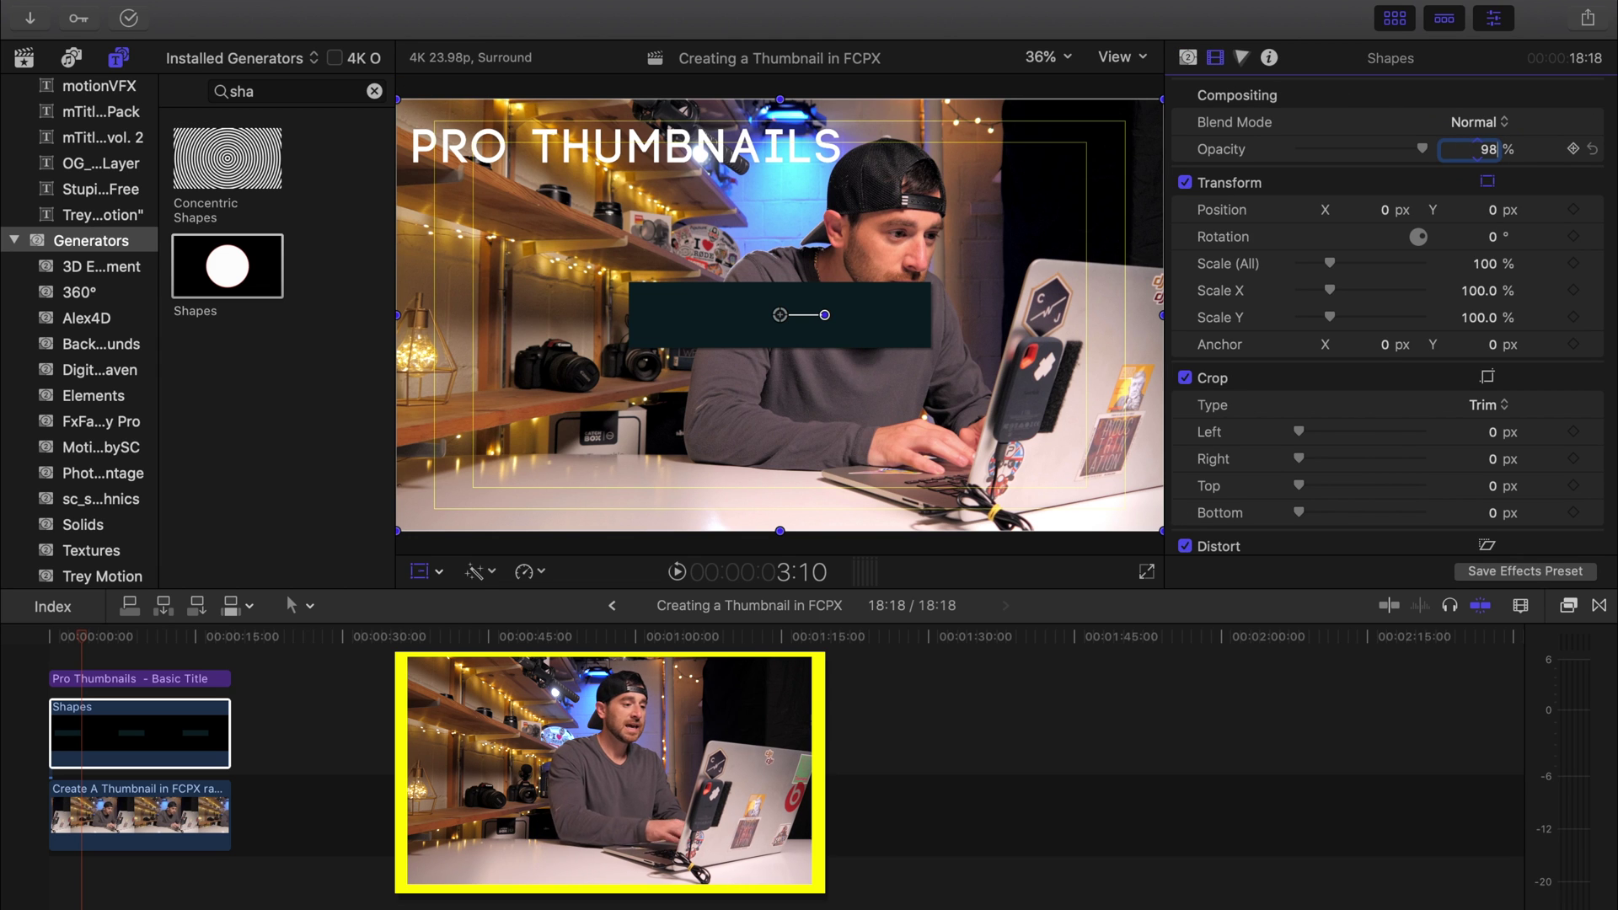
key("Return")
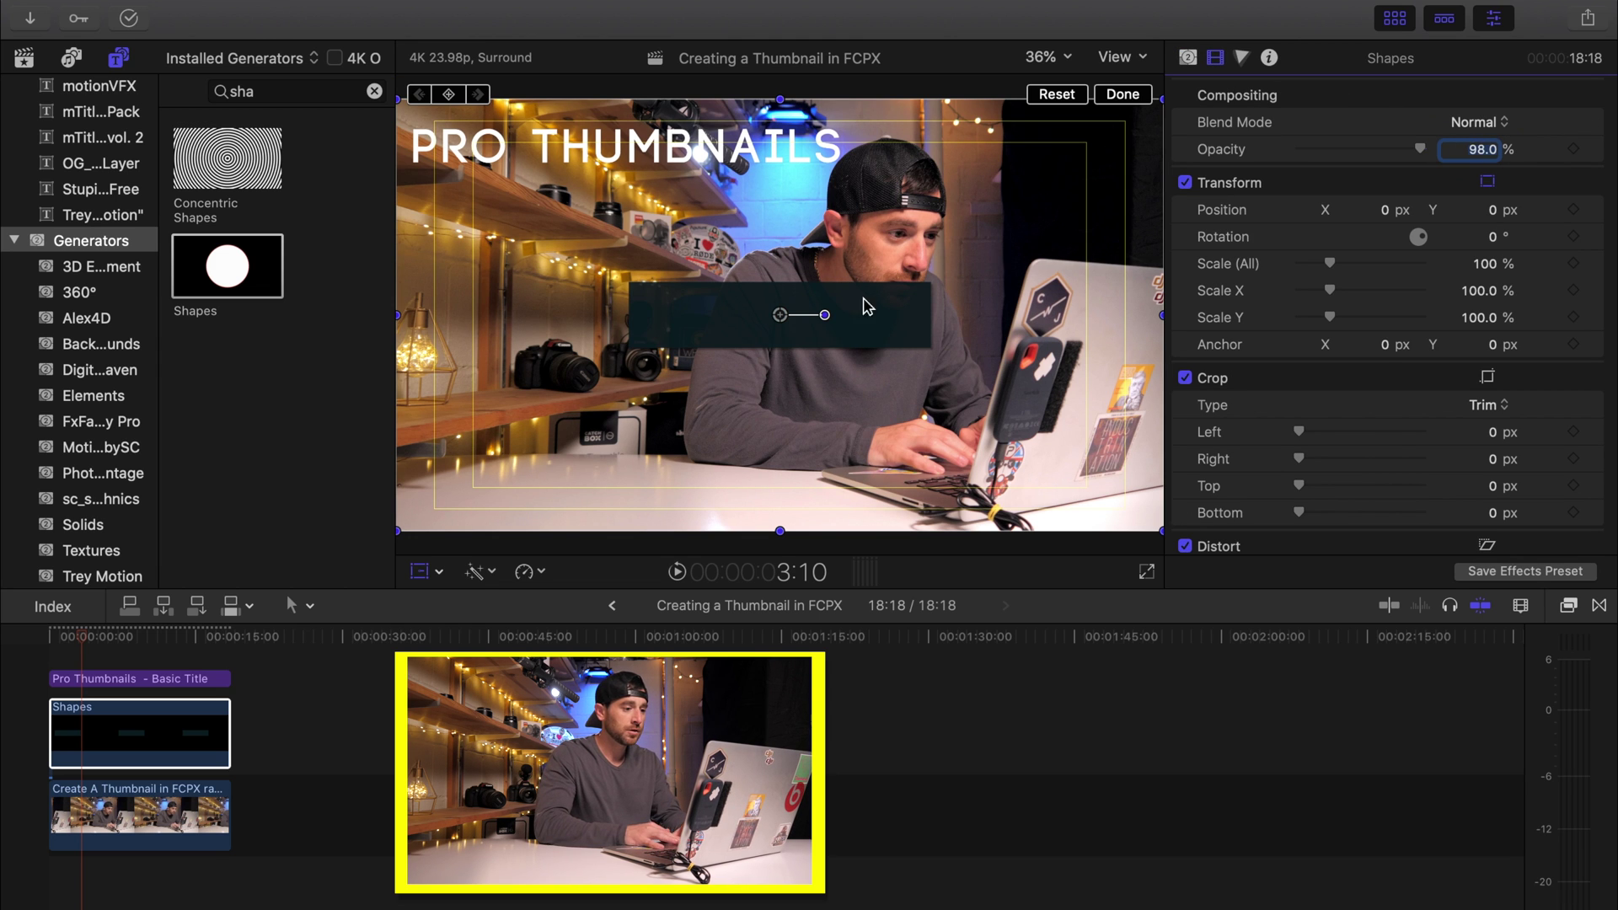
Step: Move the dark rectangle behind PRO, stretch it across PRO THUMBNAILS, and set opacity to 99%
left_click_drag(777, 319, 453, 158)
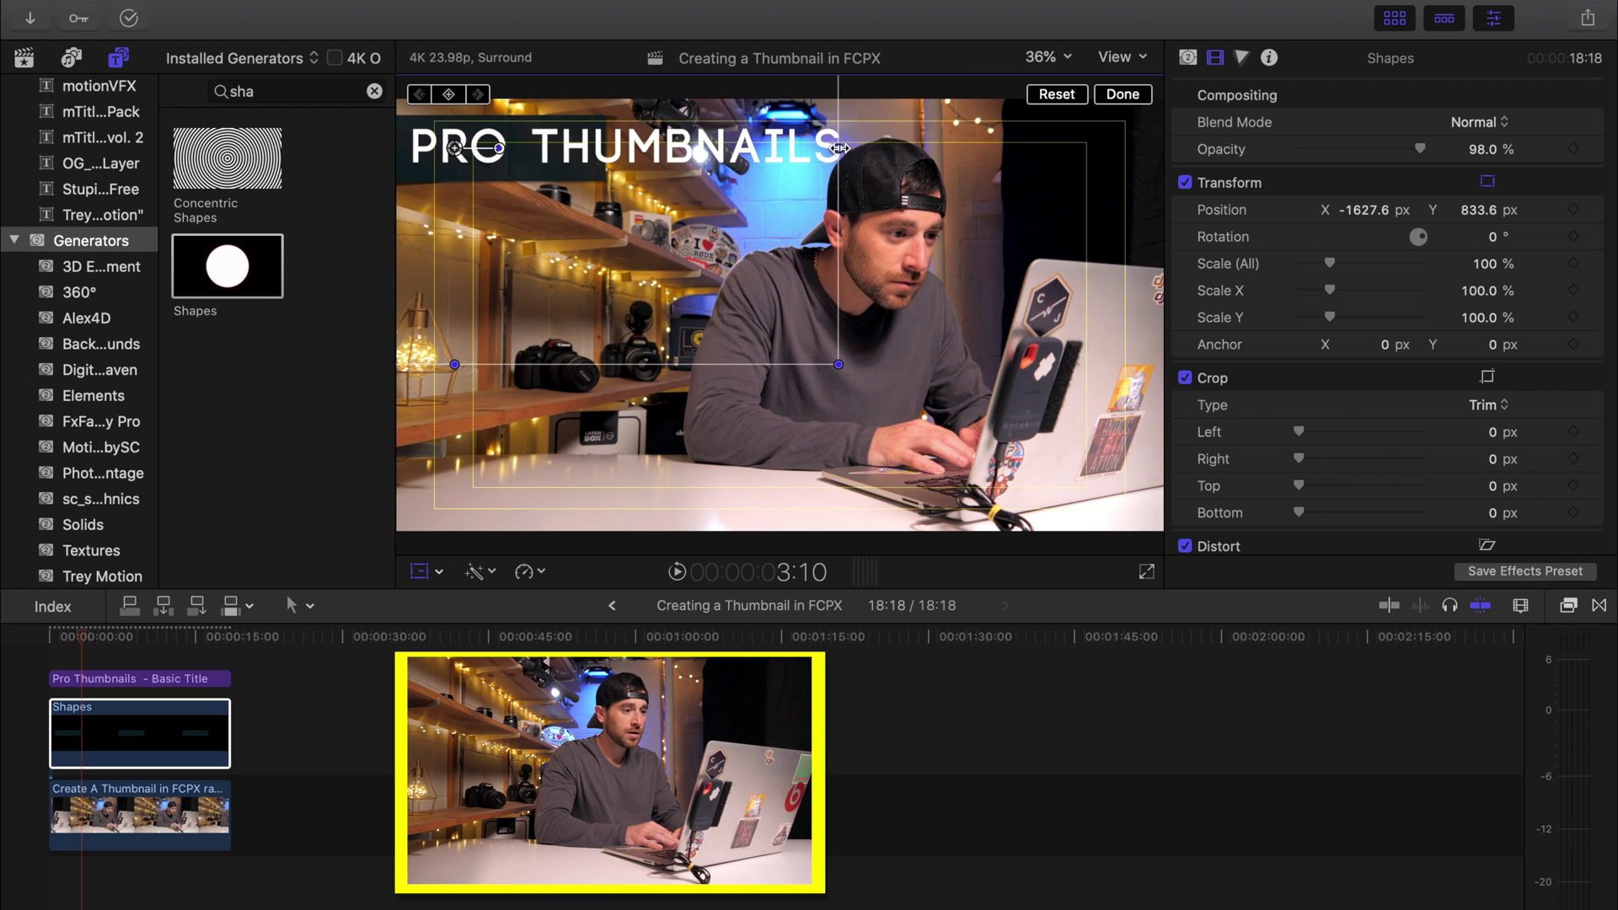
left_click_drag(840, 149, 1483, 159)
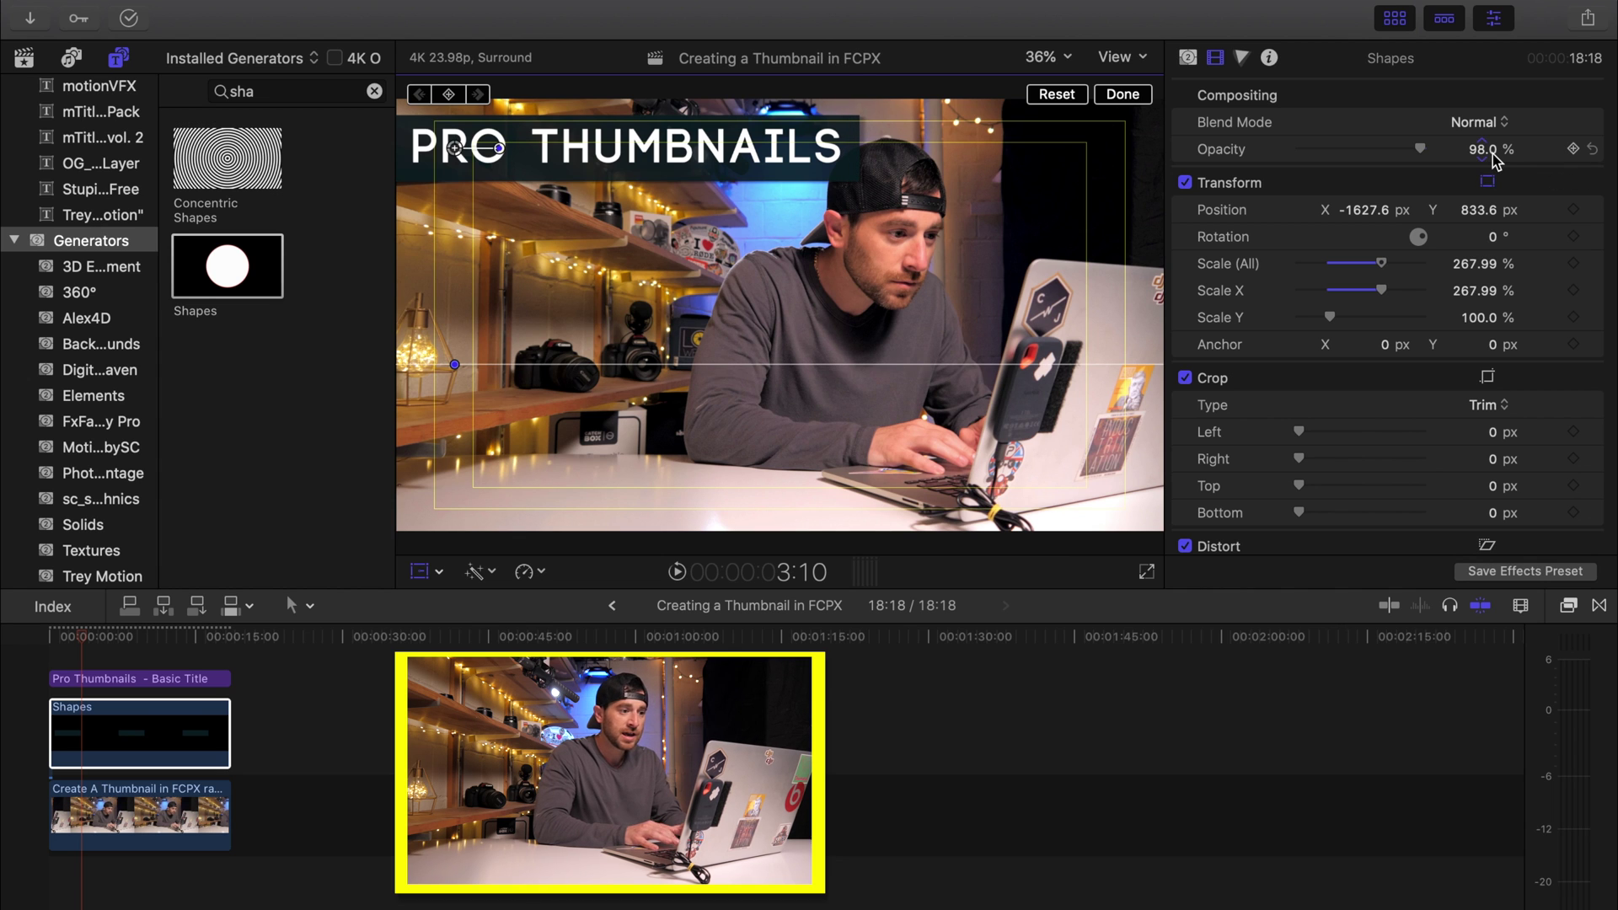
left_click(1485, 150)
type("99")
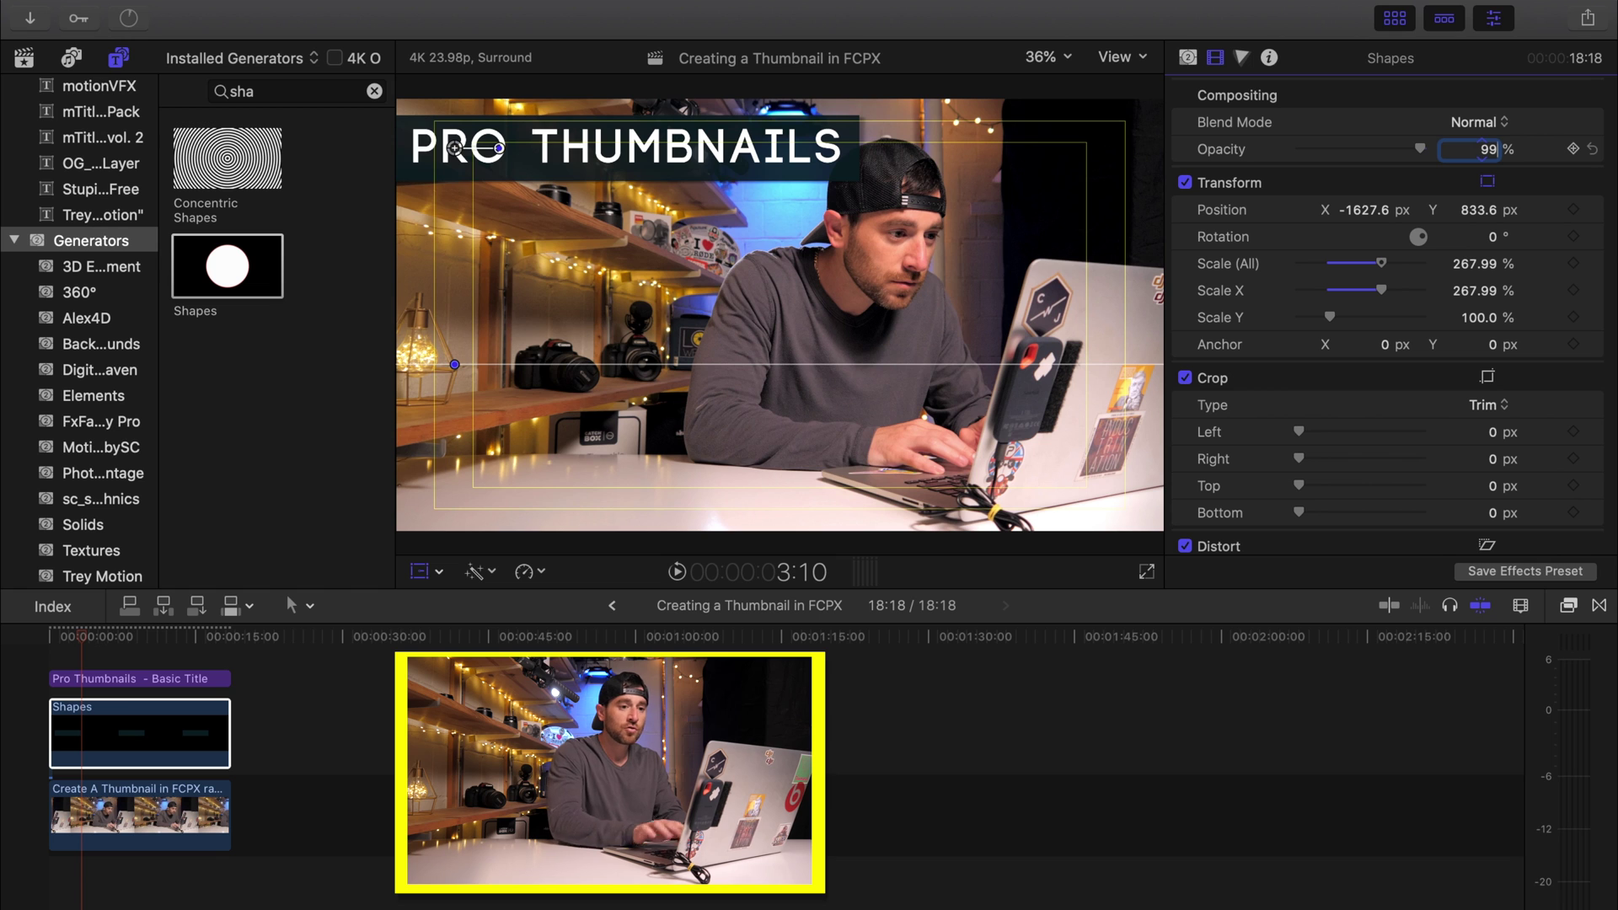
key("Return")
Step: Check the title's placement, then shorten the bar vertically to about 80.58% Scale Y
left_click(110, 656)
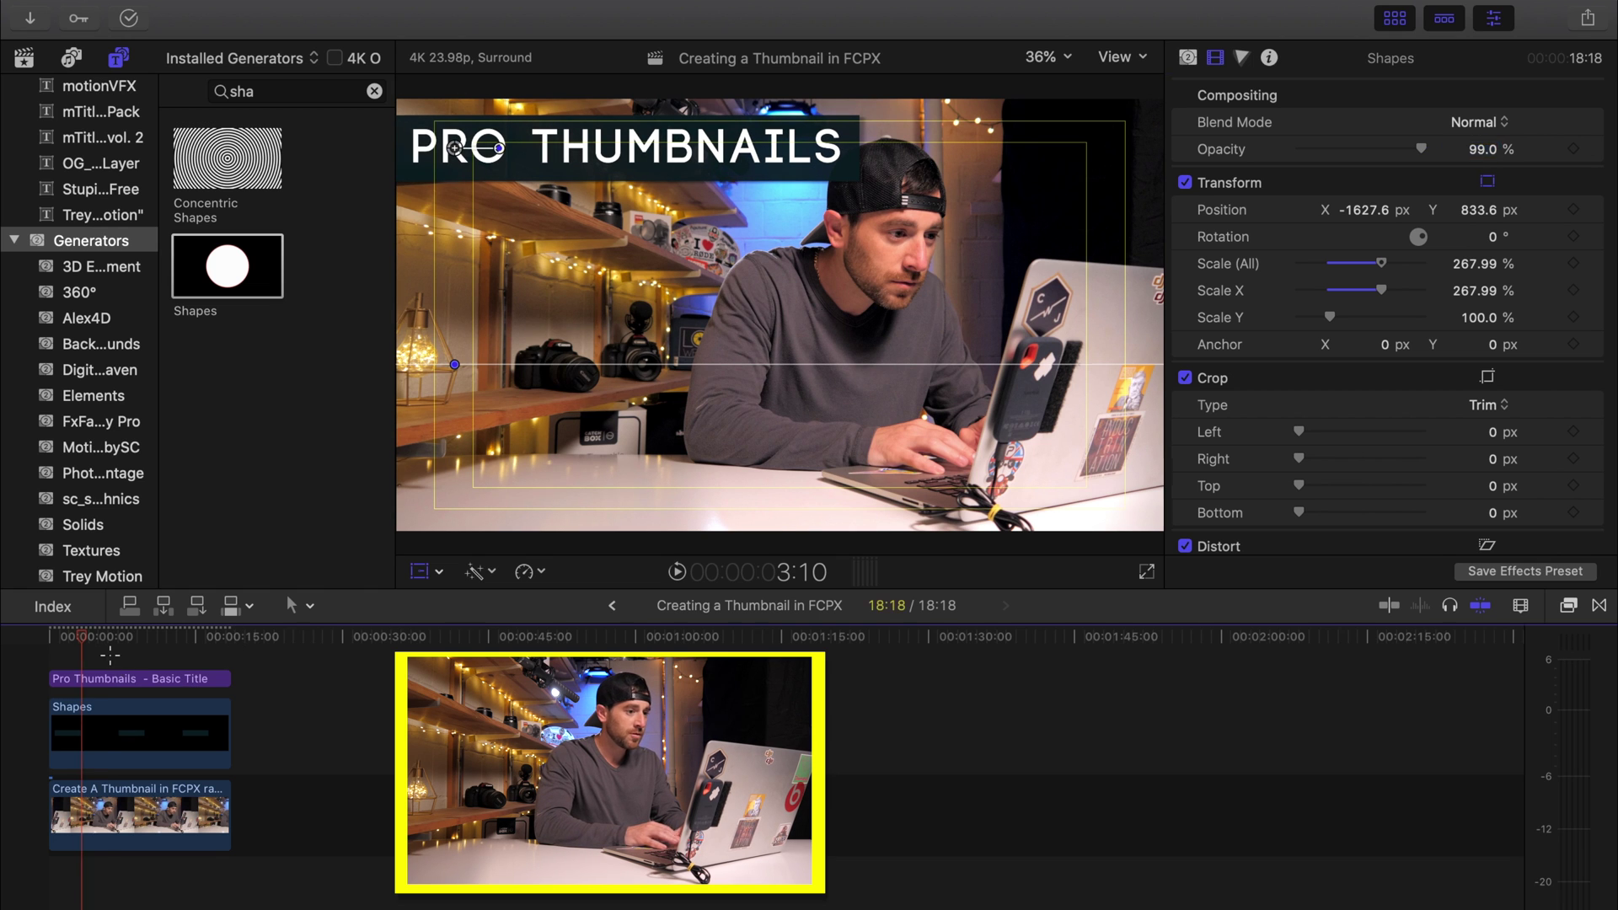
left_click(107, 679)
key("shift+t")
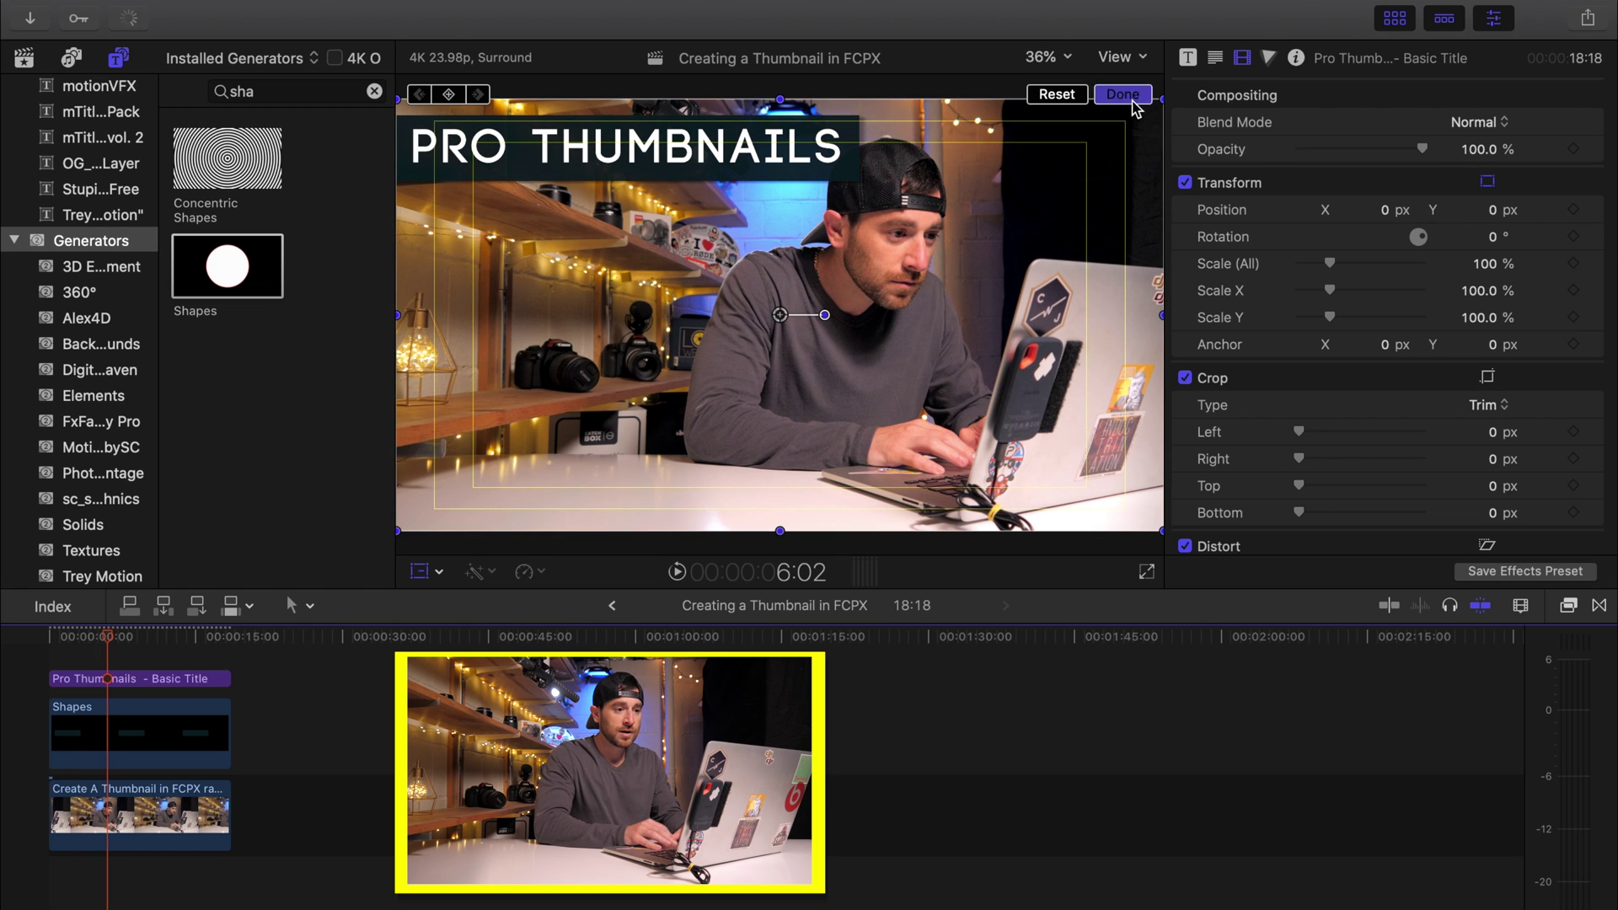
left_click(1132, 100)
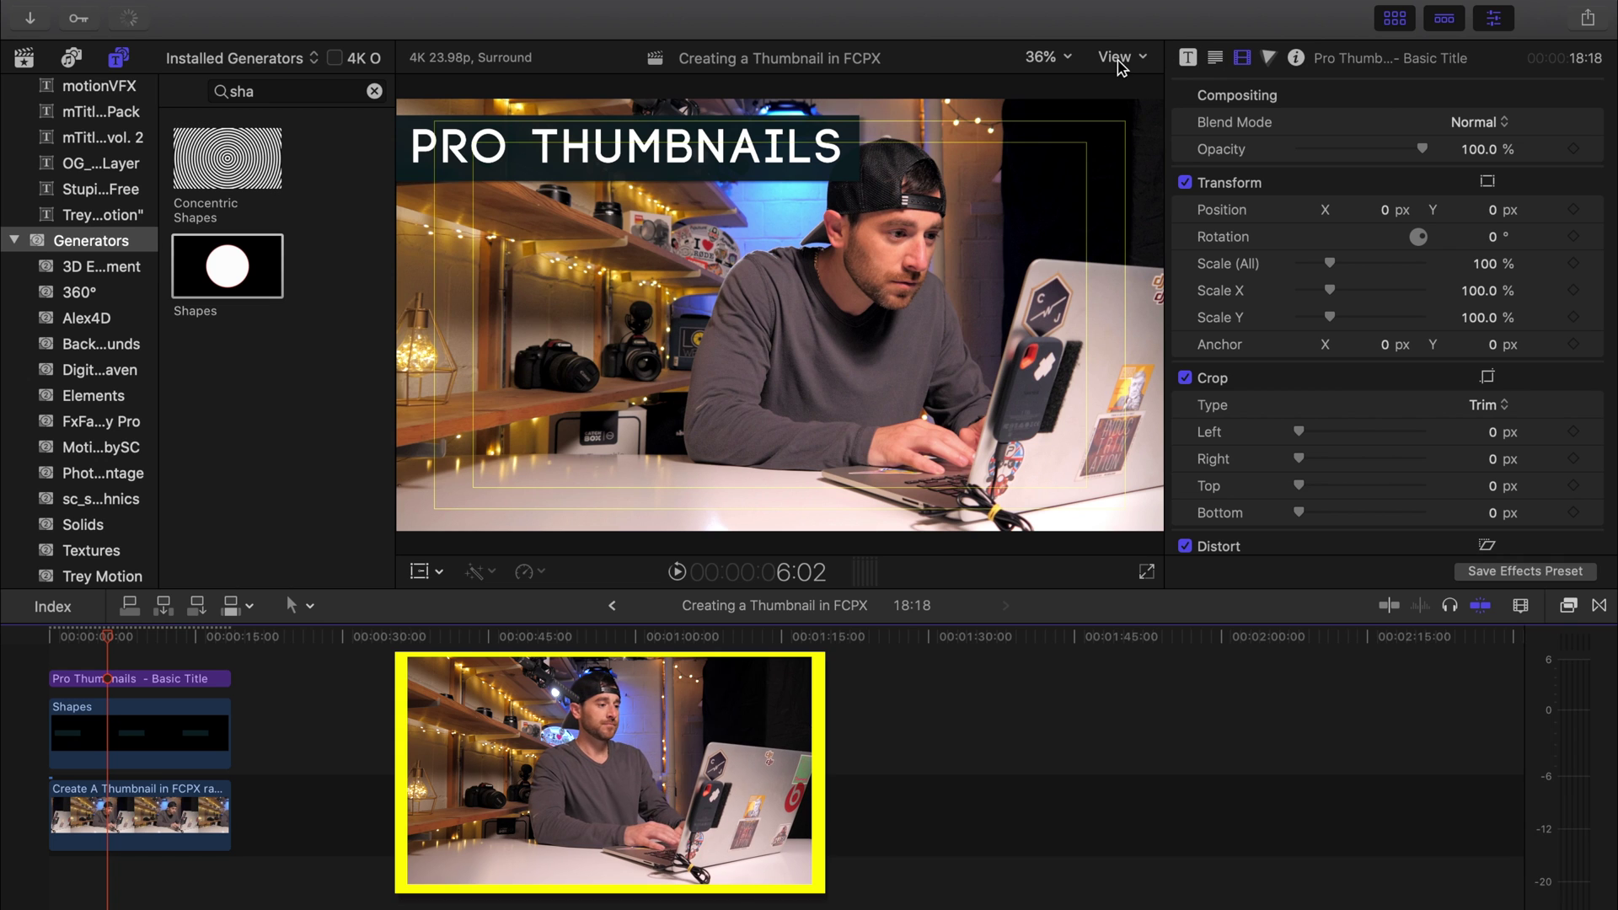
left_click(139, 736)
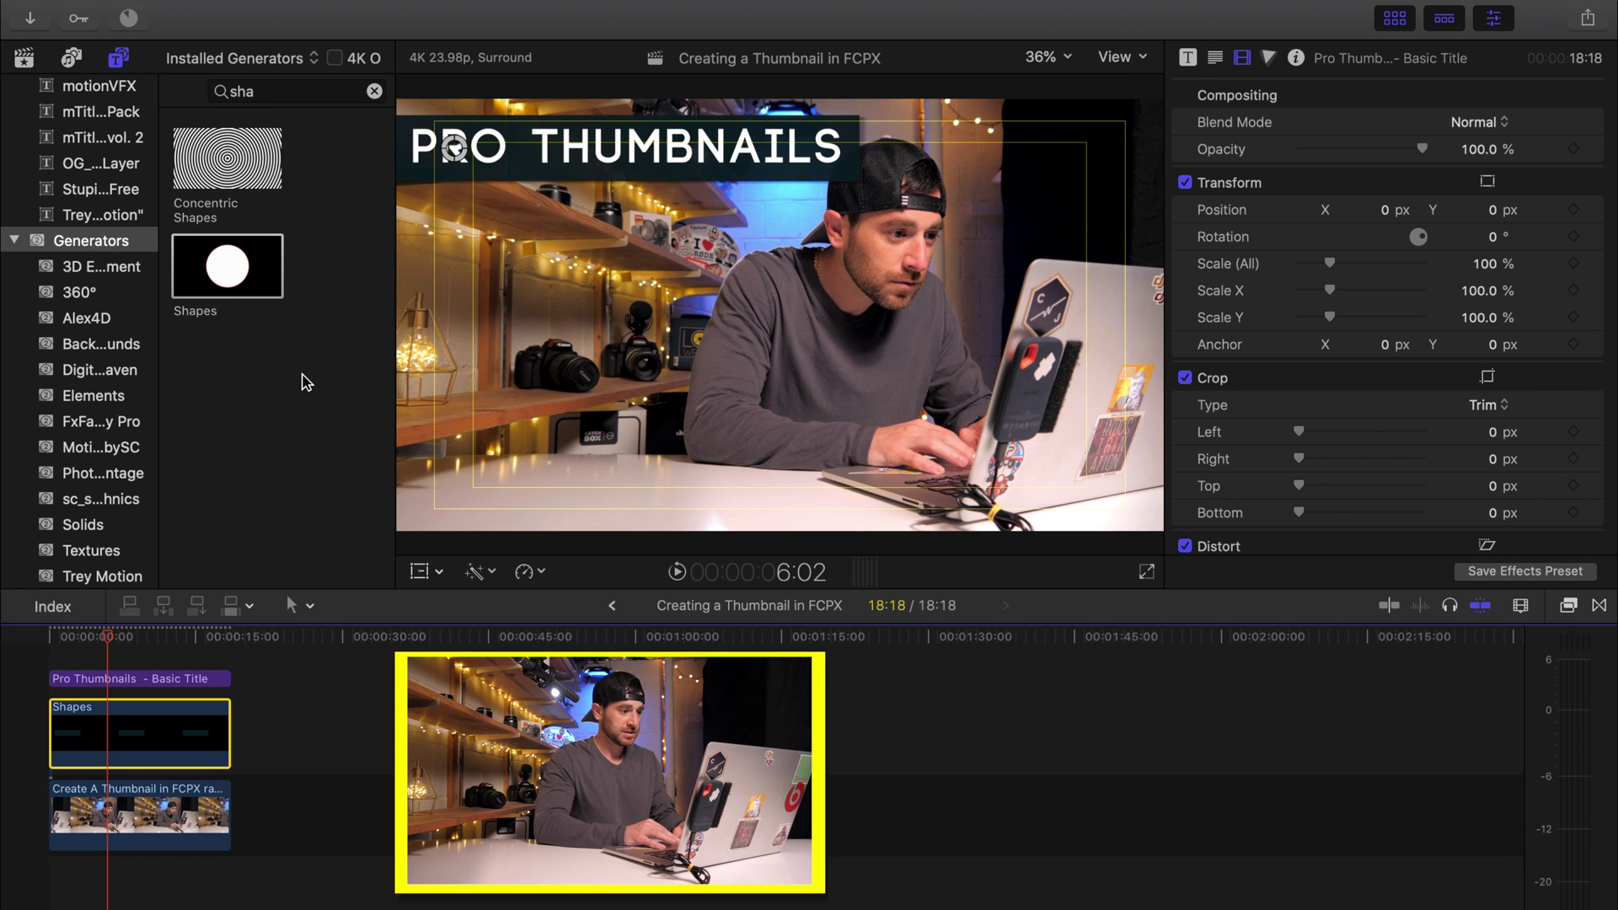
key("shift+t")
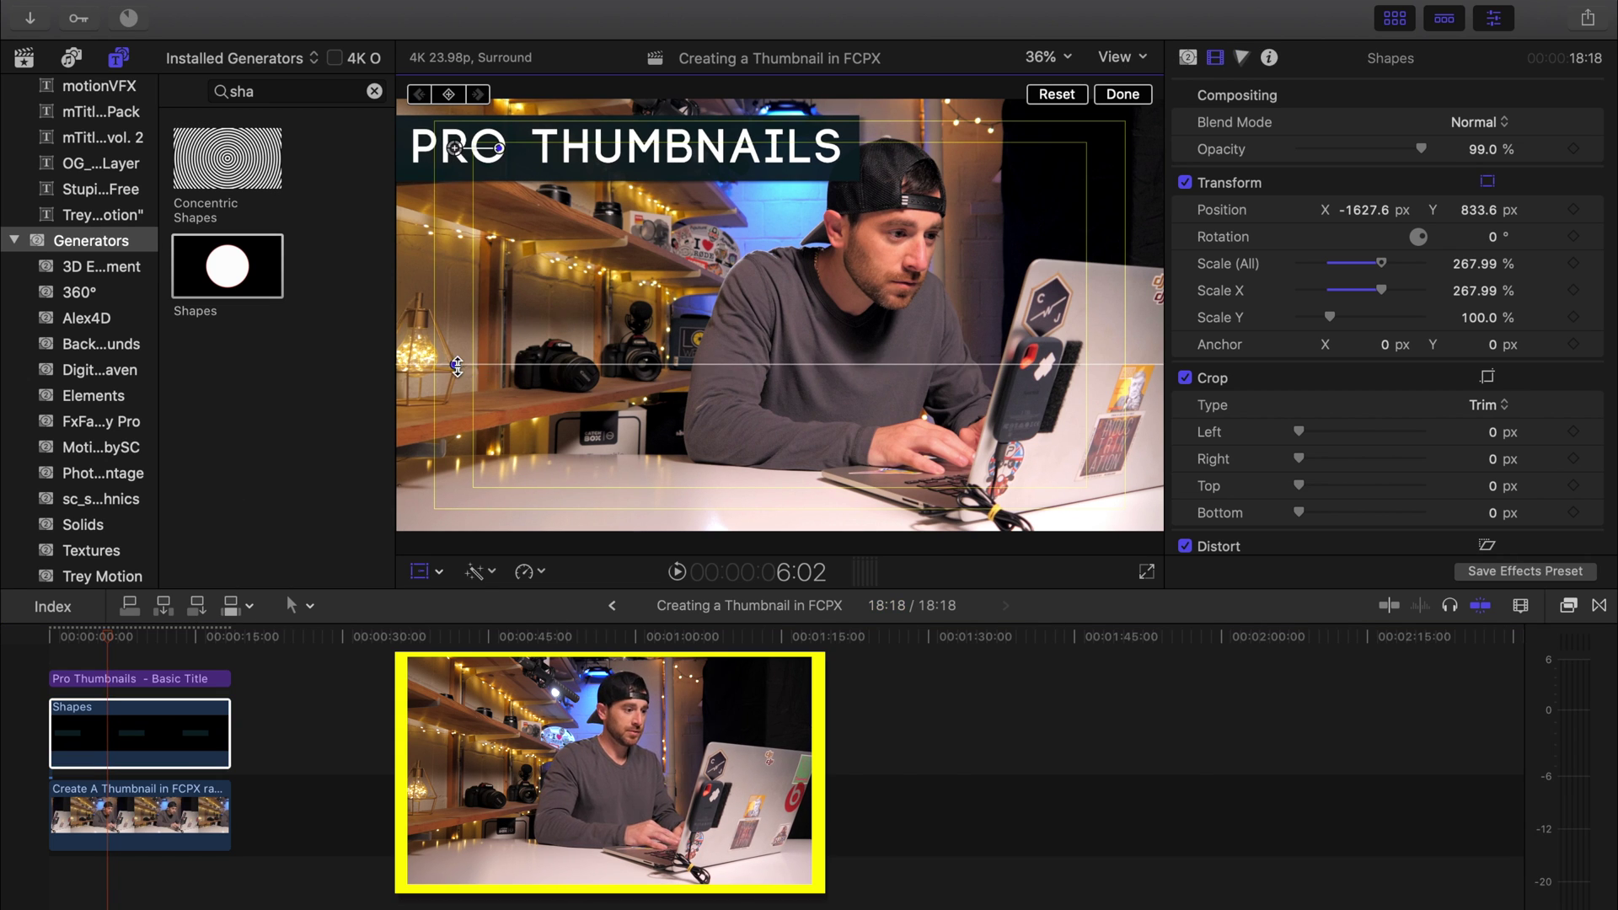
left_click_drag(456, 366, 453, 323)
left_click(1134, 100)
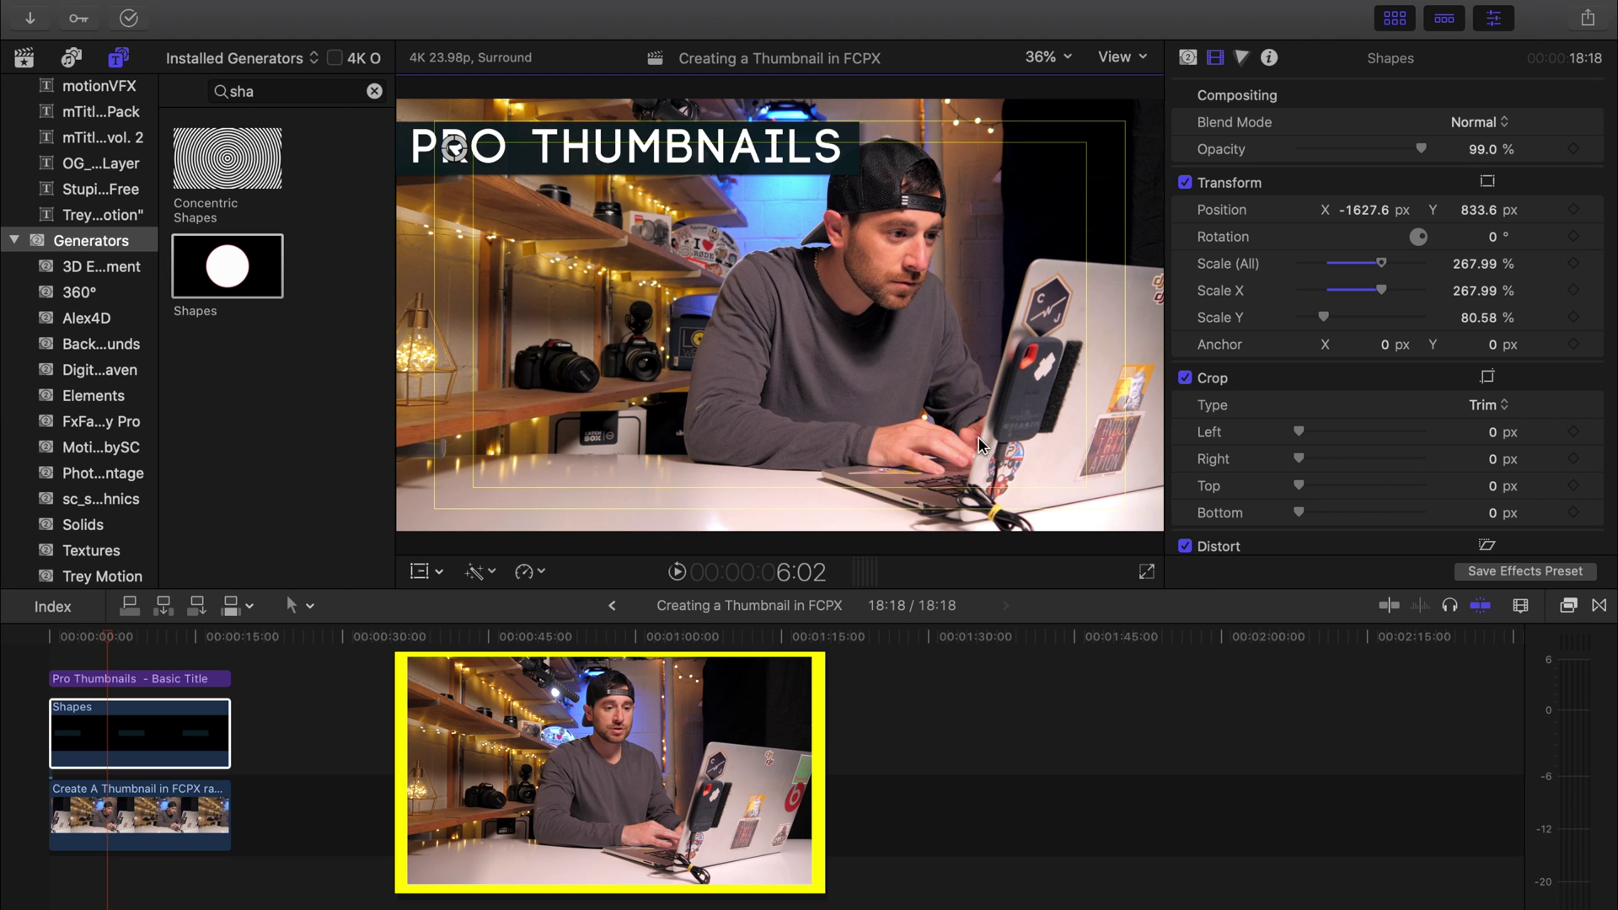
Step: Apply Draw Mask to the Shapes clip, trace it around the cap, and invert the mask
left_click(1568, 605)
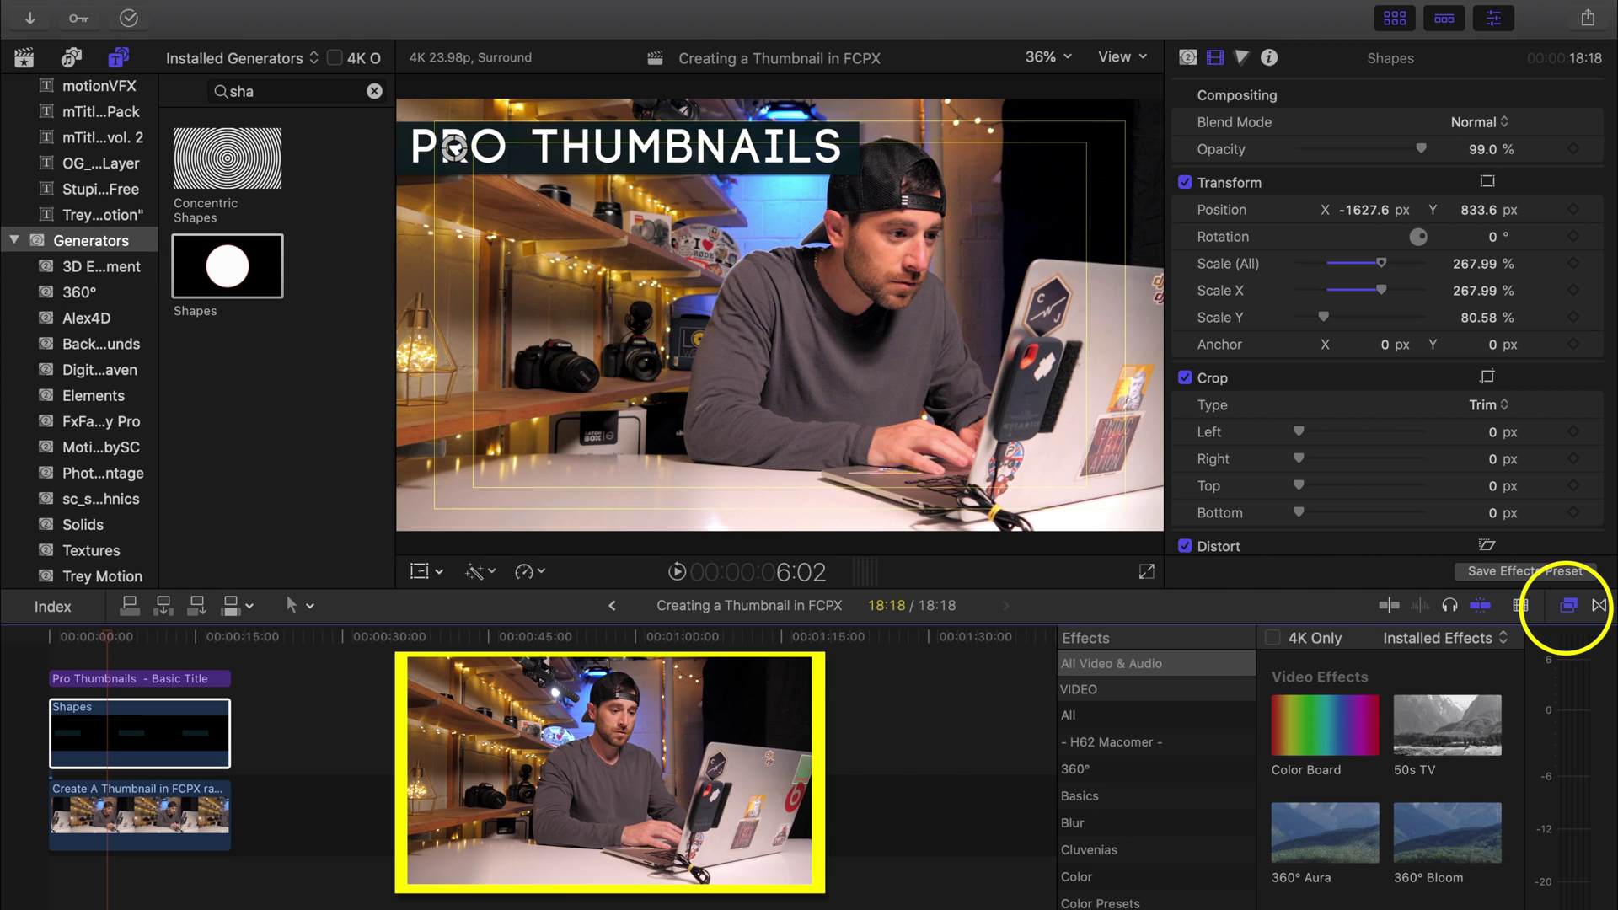
type("dra")
mouse_move(1325, 724)
left_mouse_down()
mouse_move(1104, 666)
mouse_move(94, 730)
left_mouse_up()
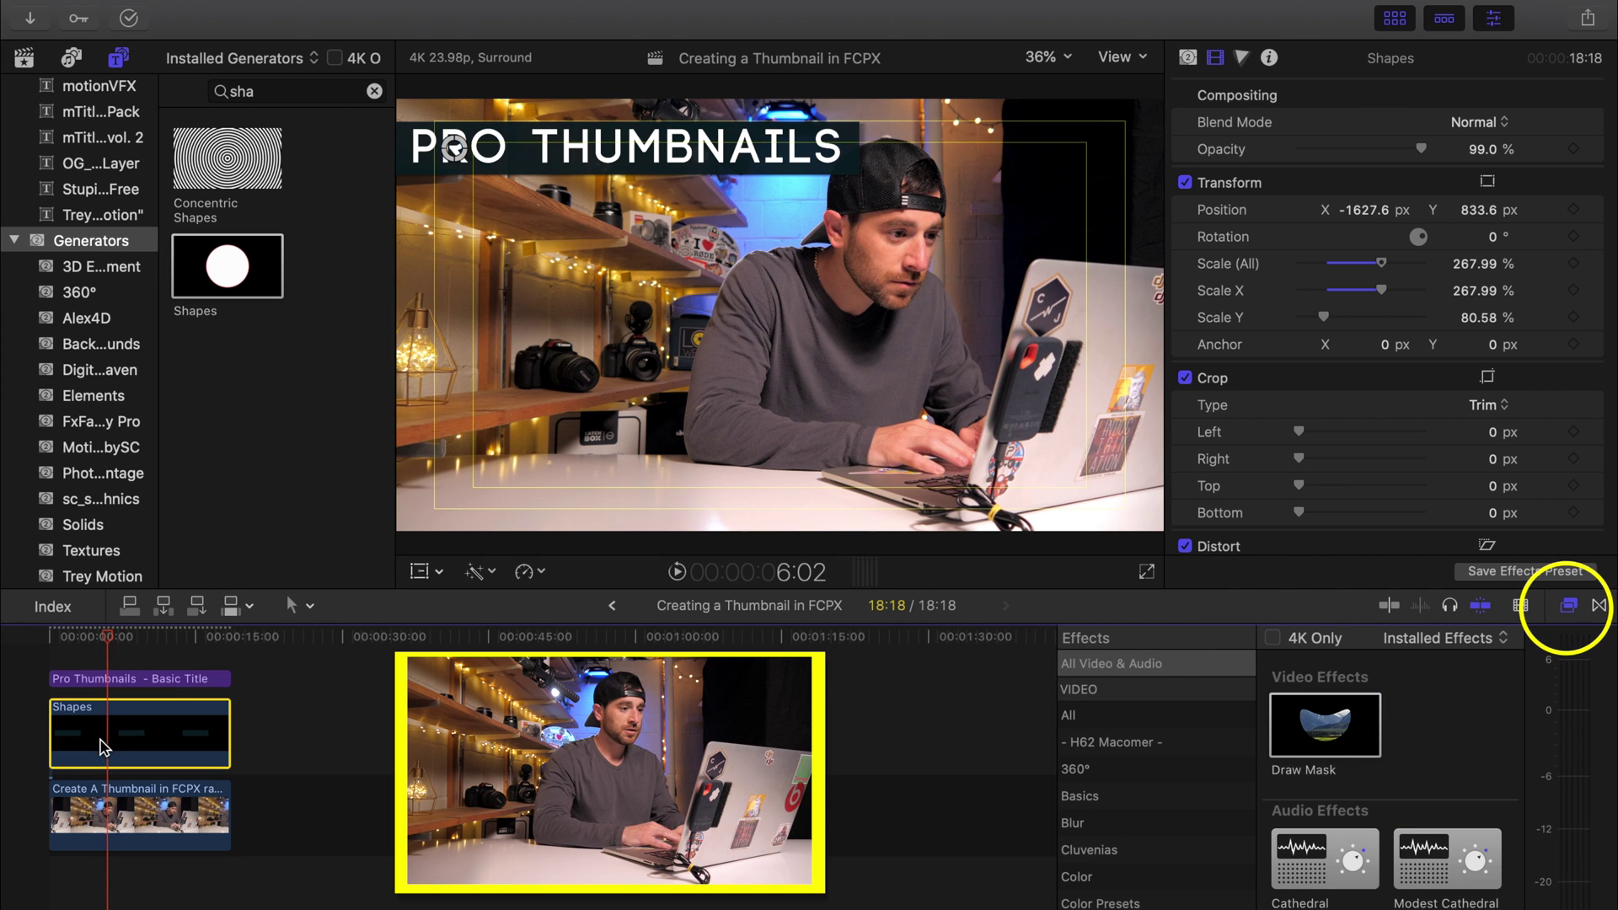
left_click(836, 178)
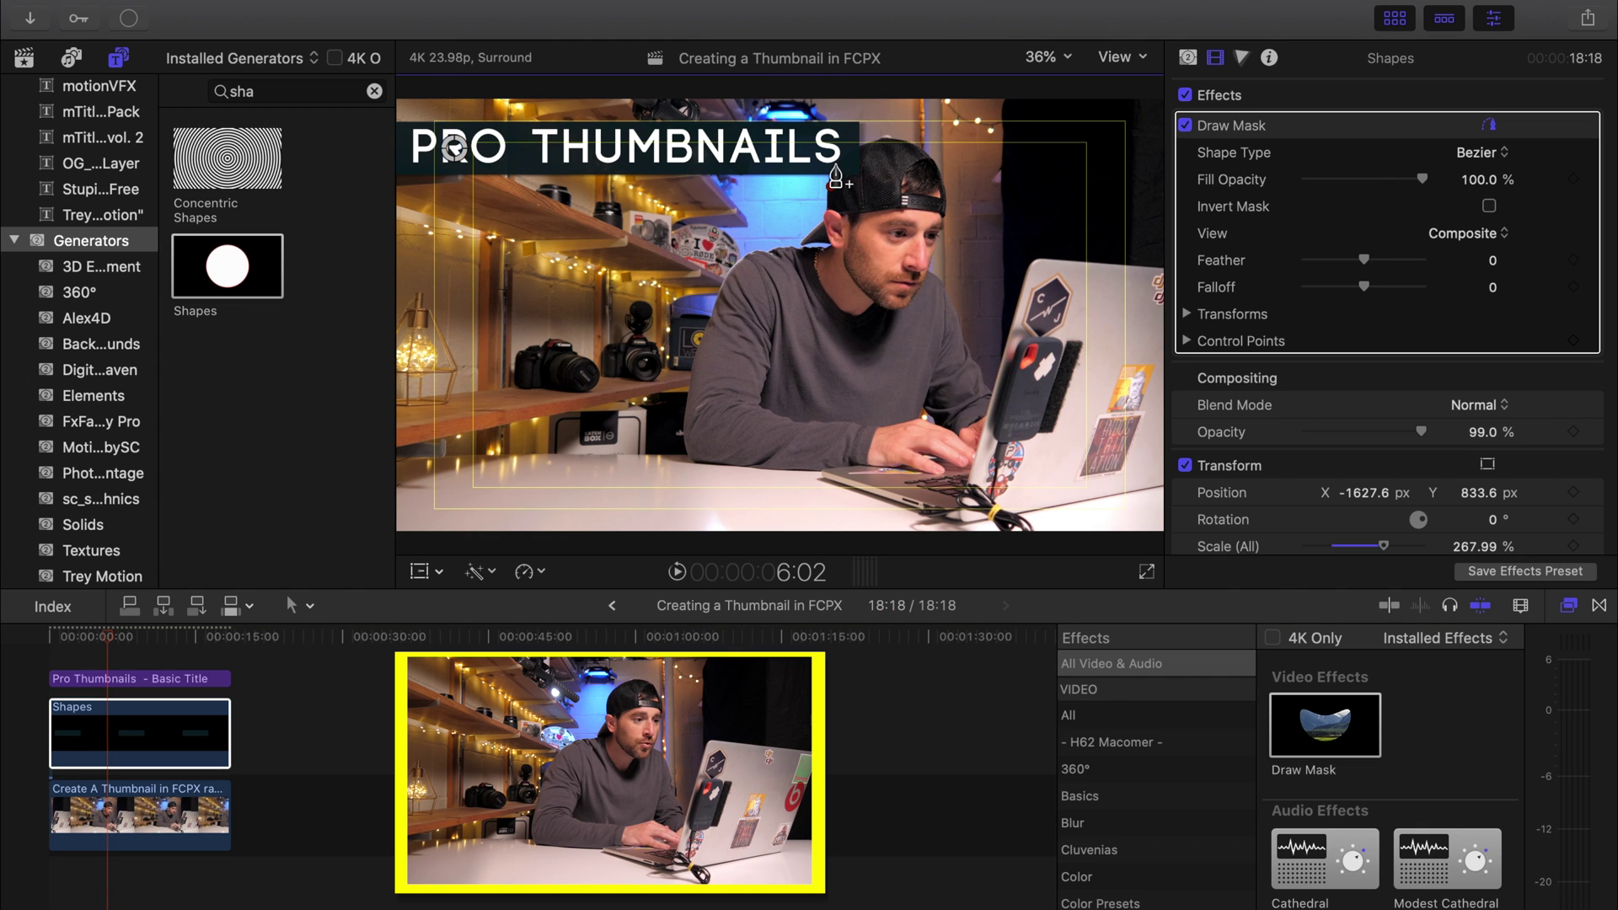
key("c")
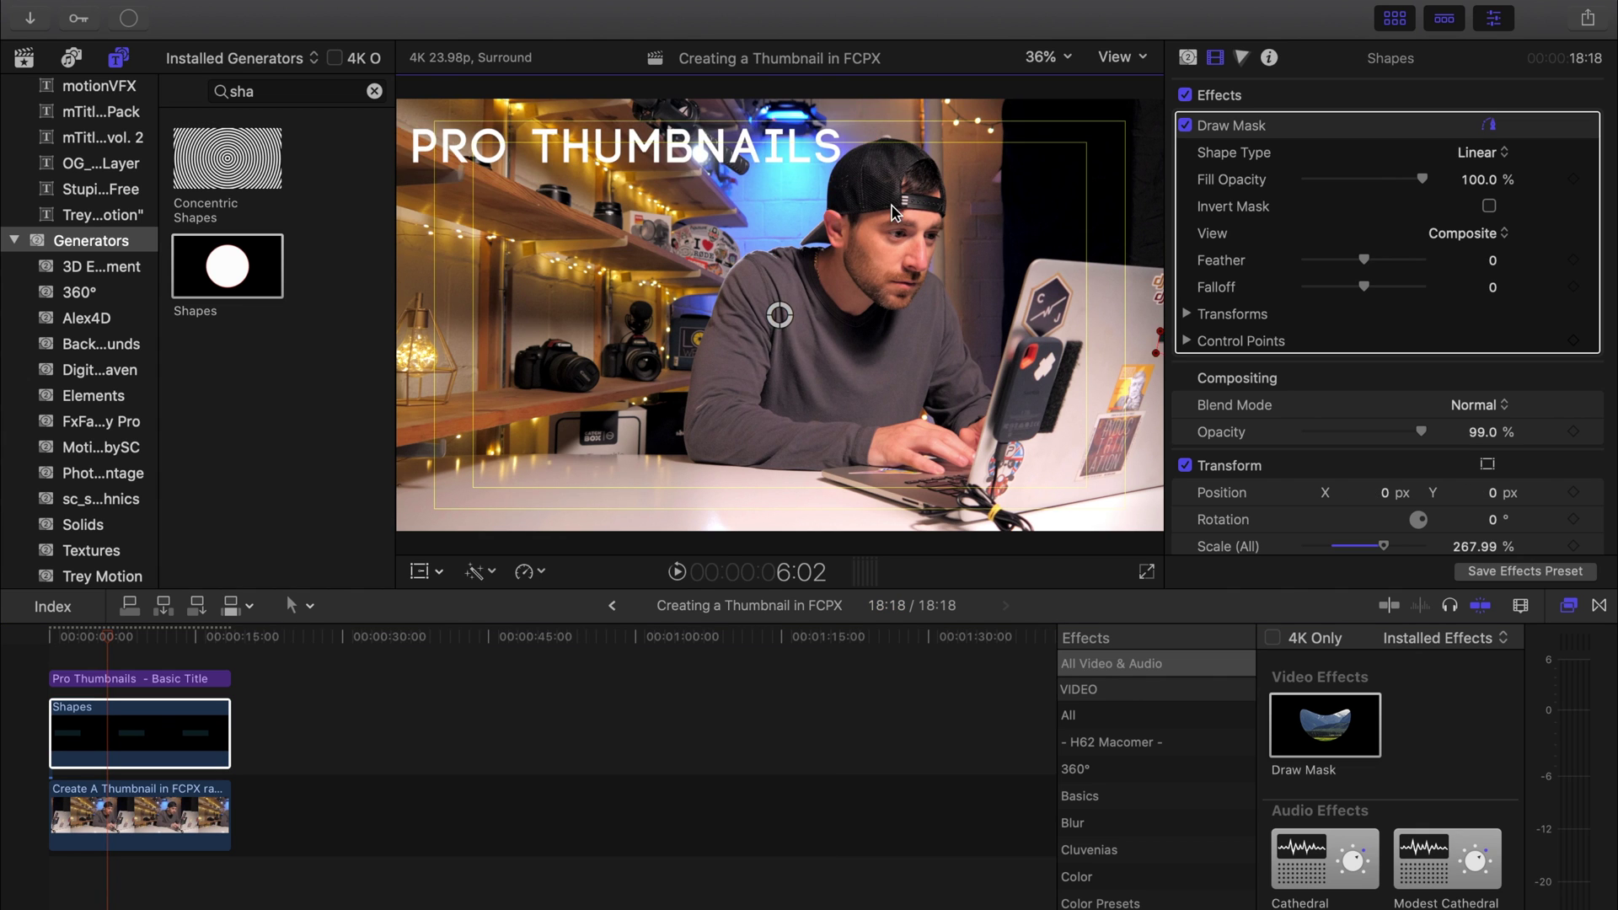
key("super+z")
left_click(830, 199)
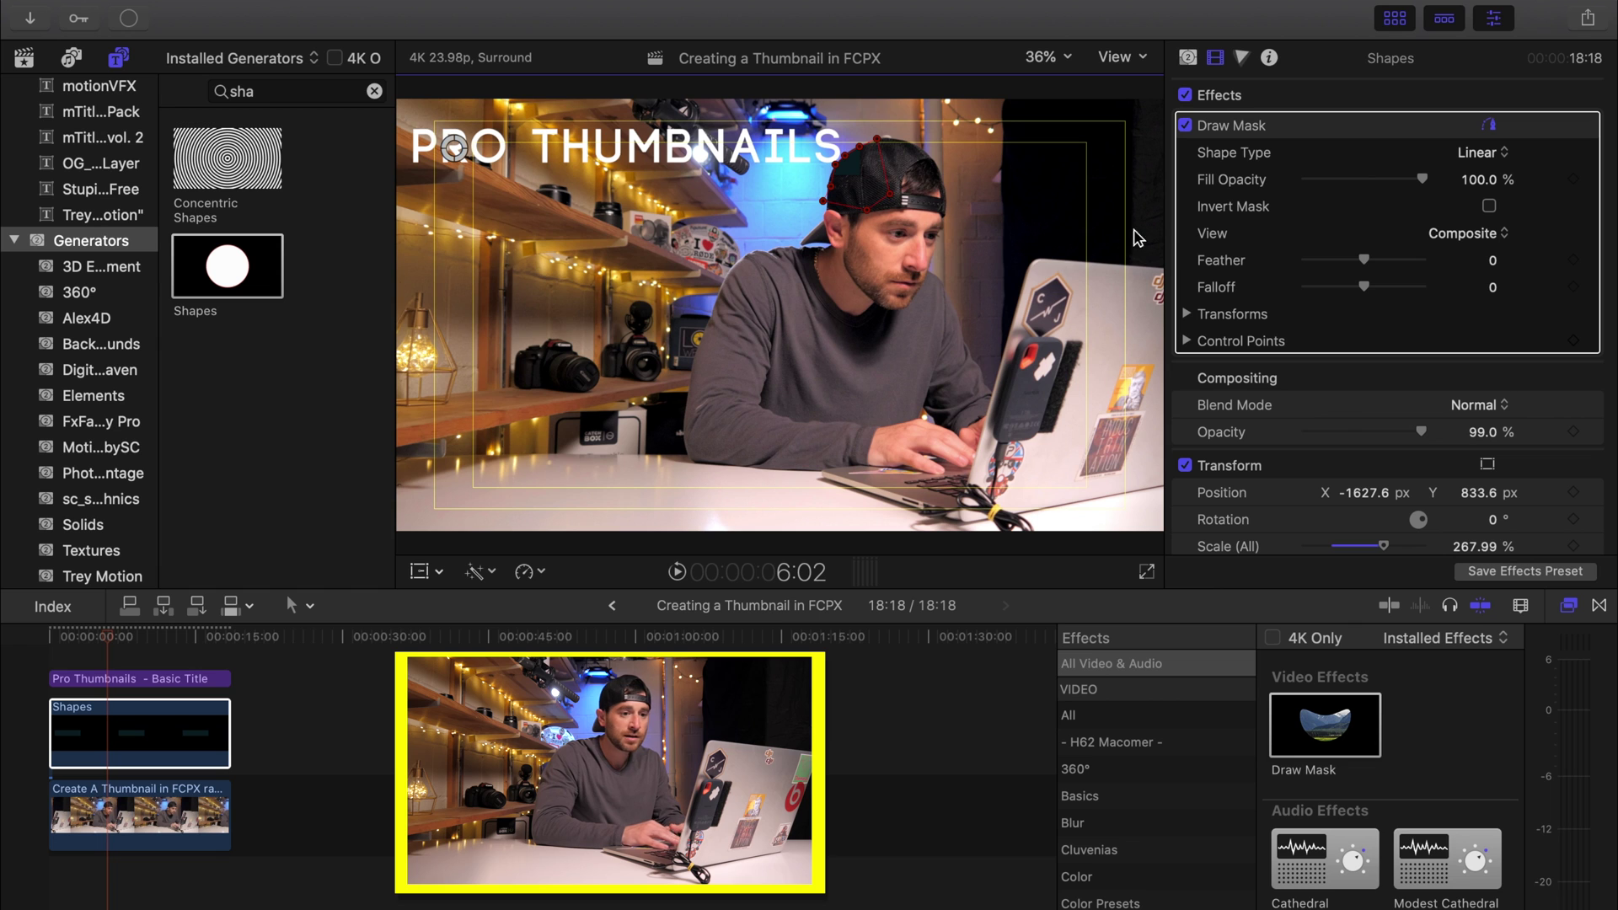
left_click(1489, 206)
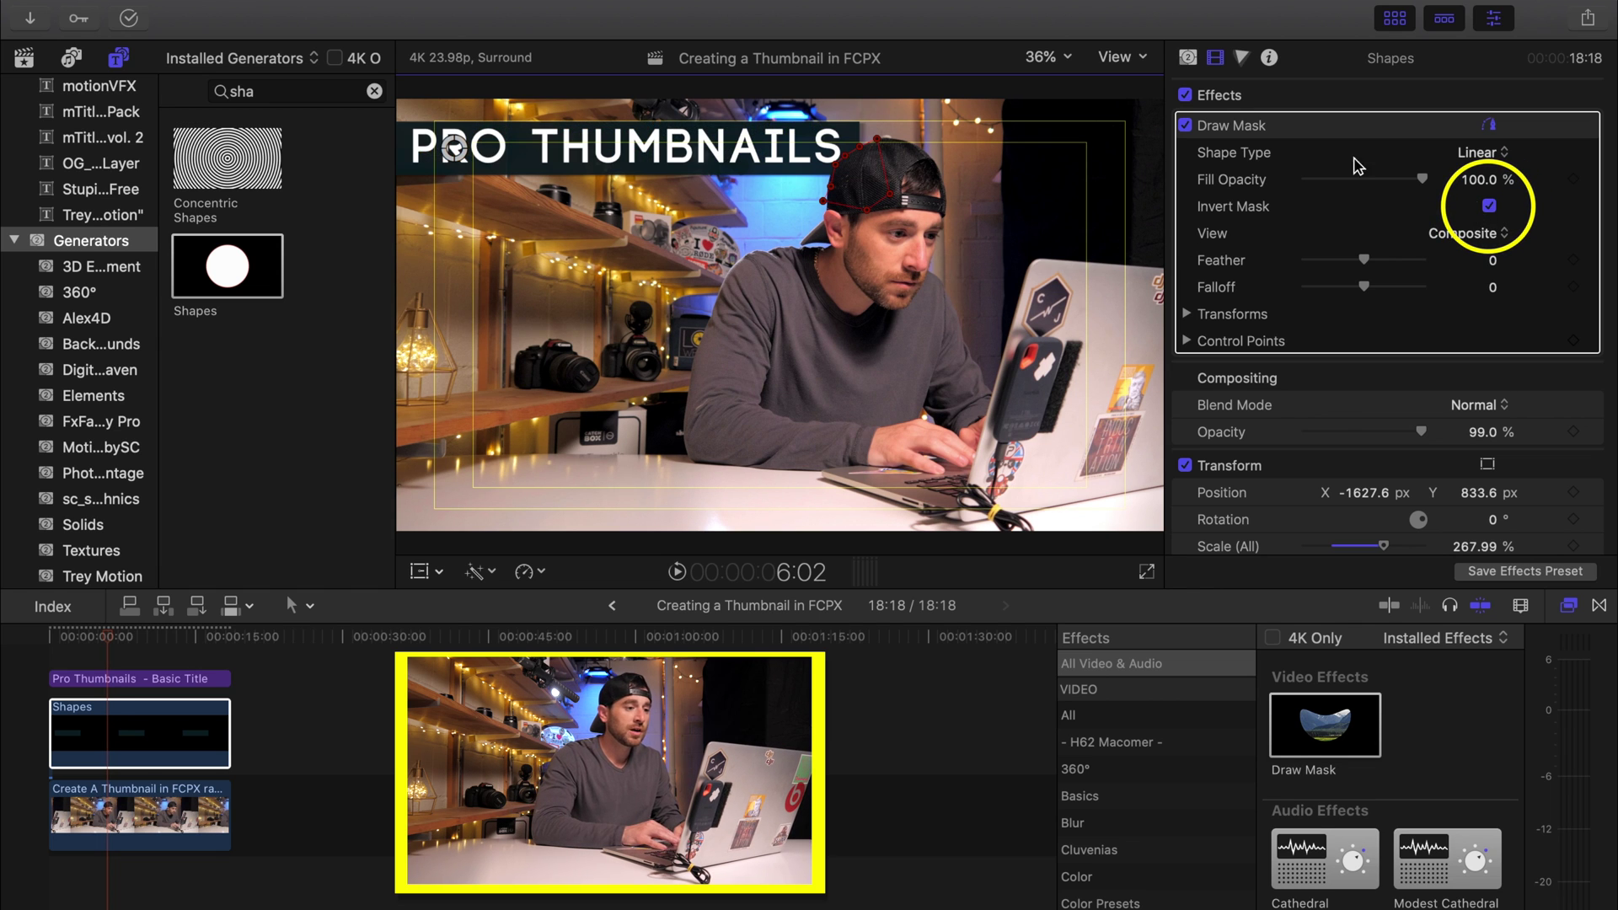
Step: At 150% zoom, refine the mask's control points along the cap edge, then fit the frame
left_click(1053, 56)
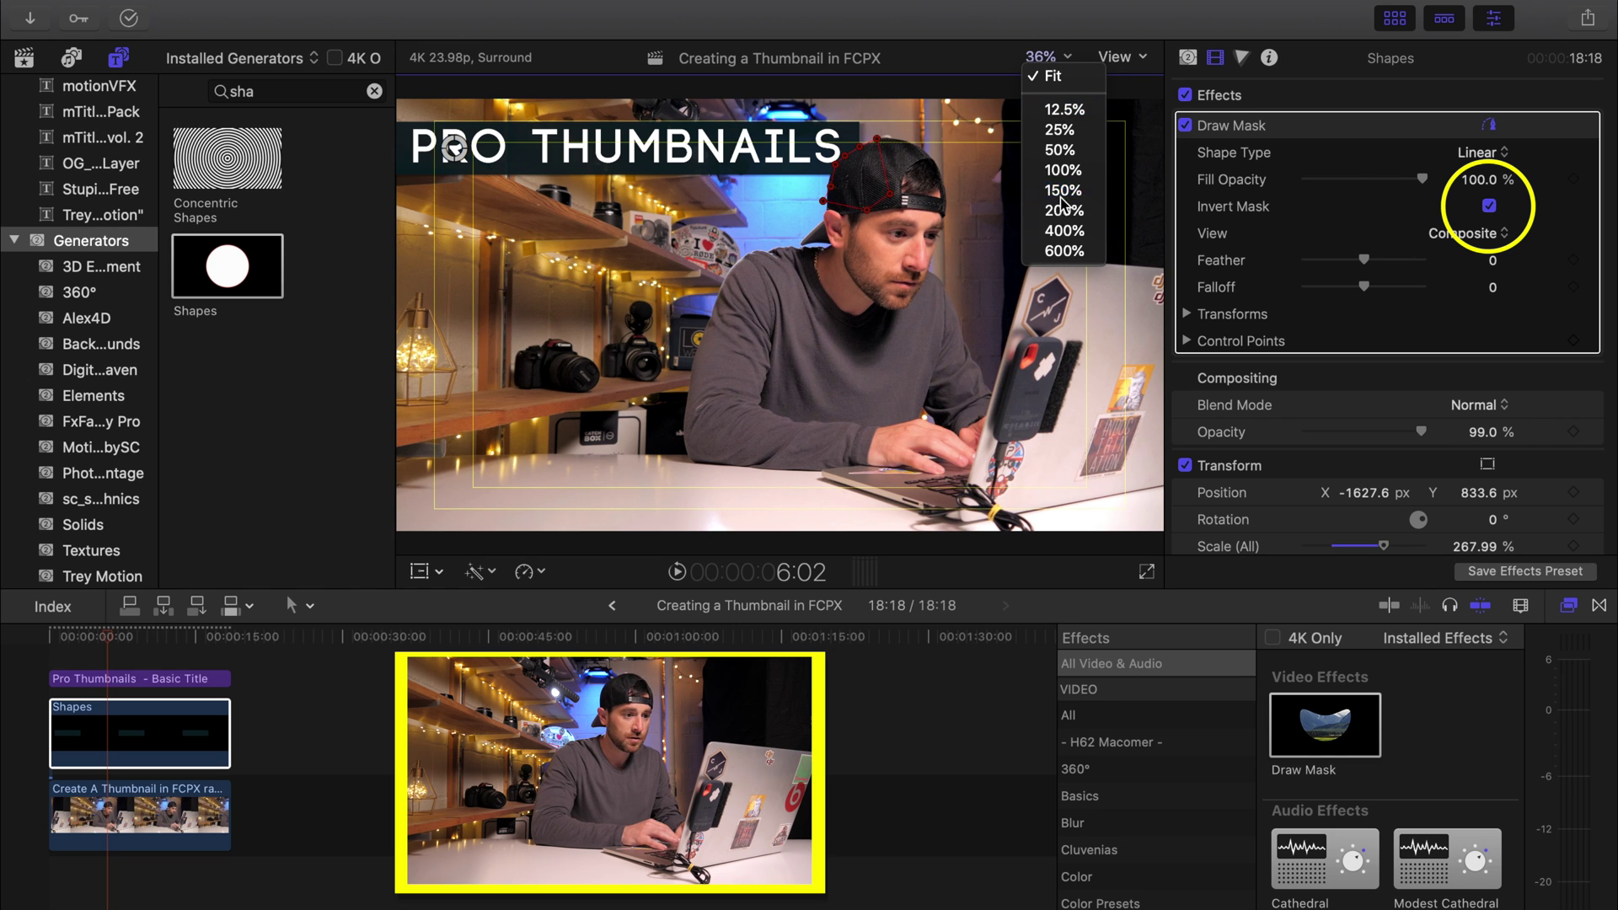
left_click(1064, 190)
left_click_drag(1127, 296, 1128, 298)
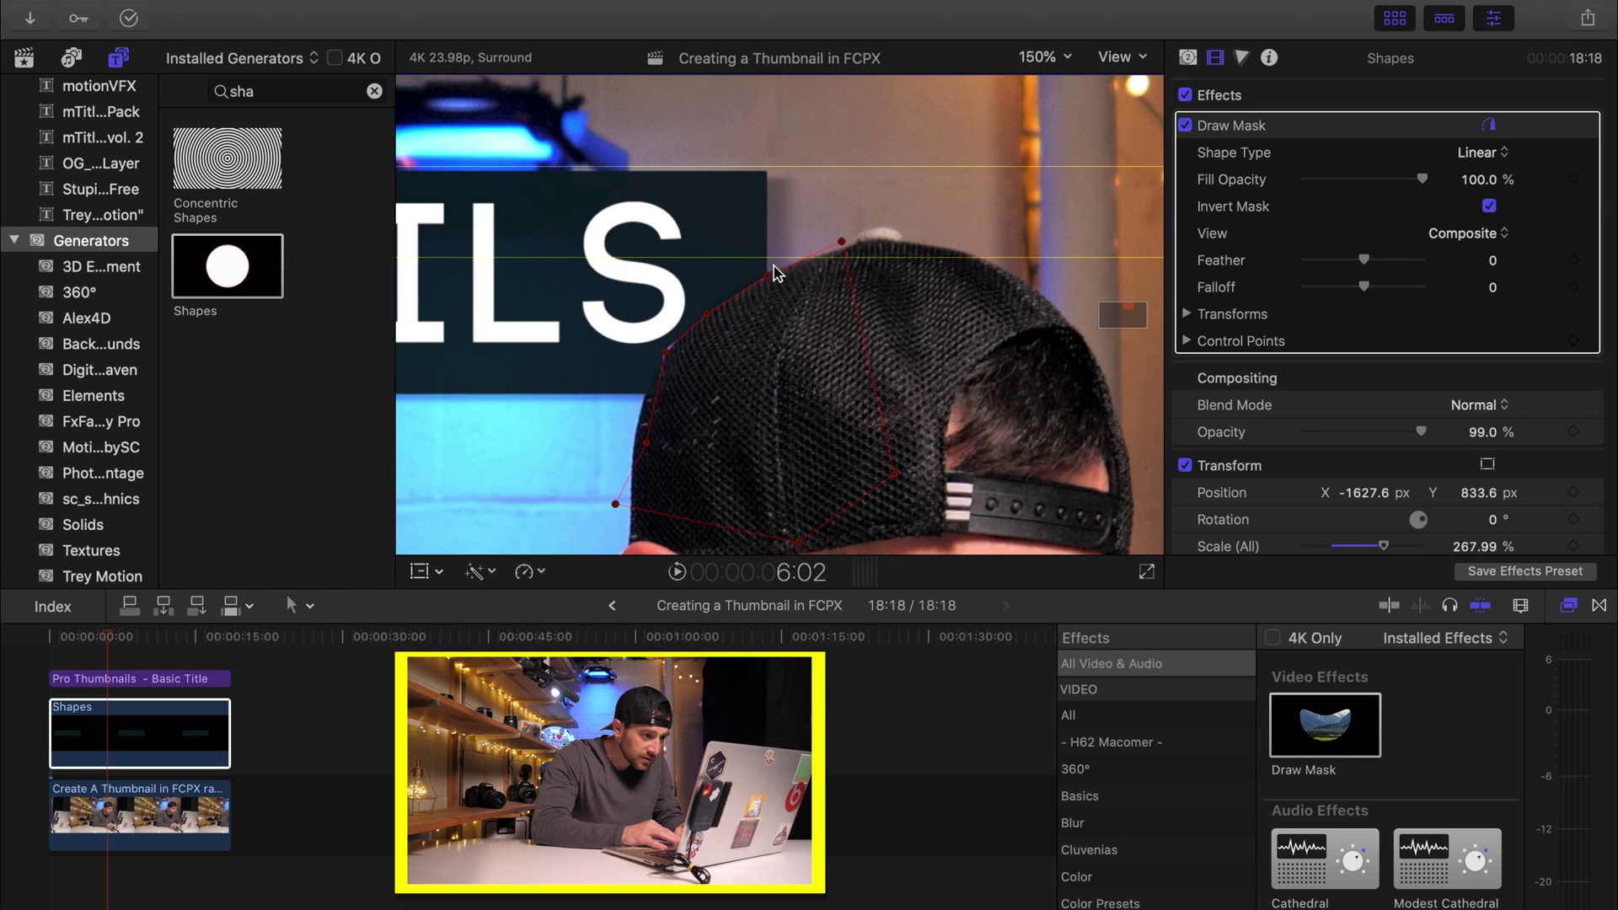
left_click_drag(768, 277, 769, 278)
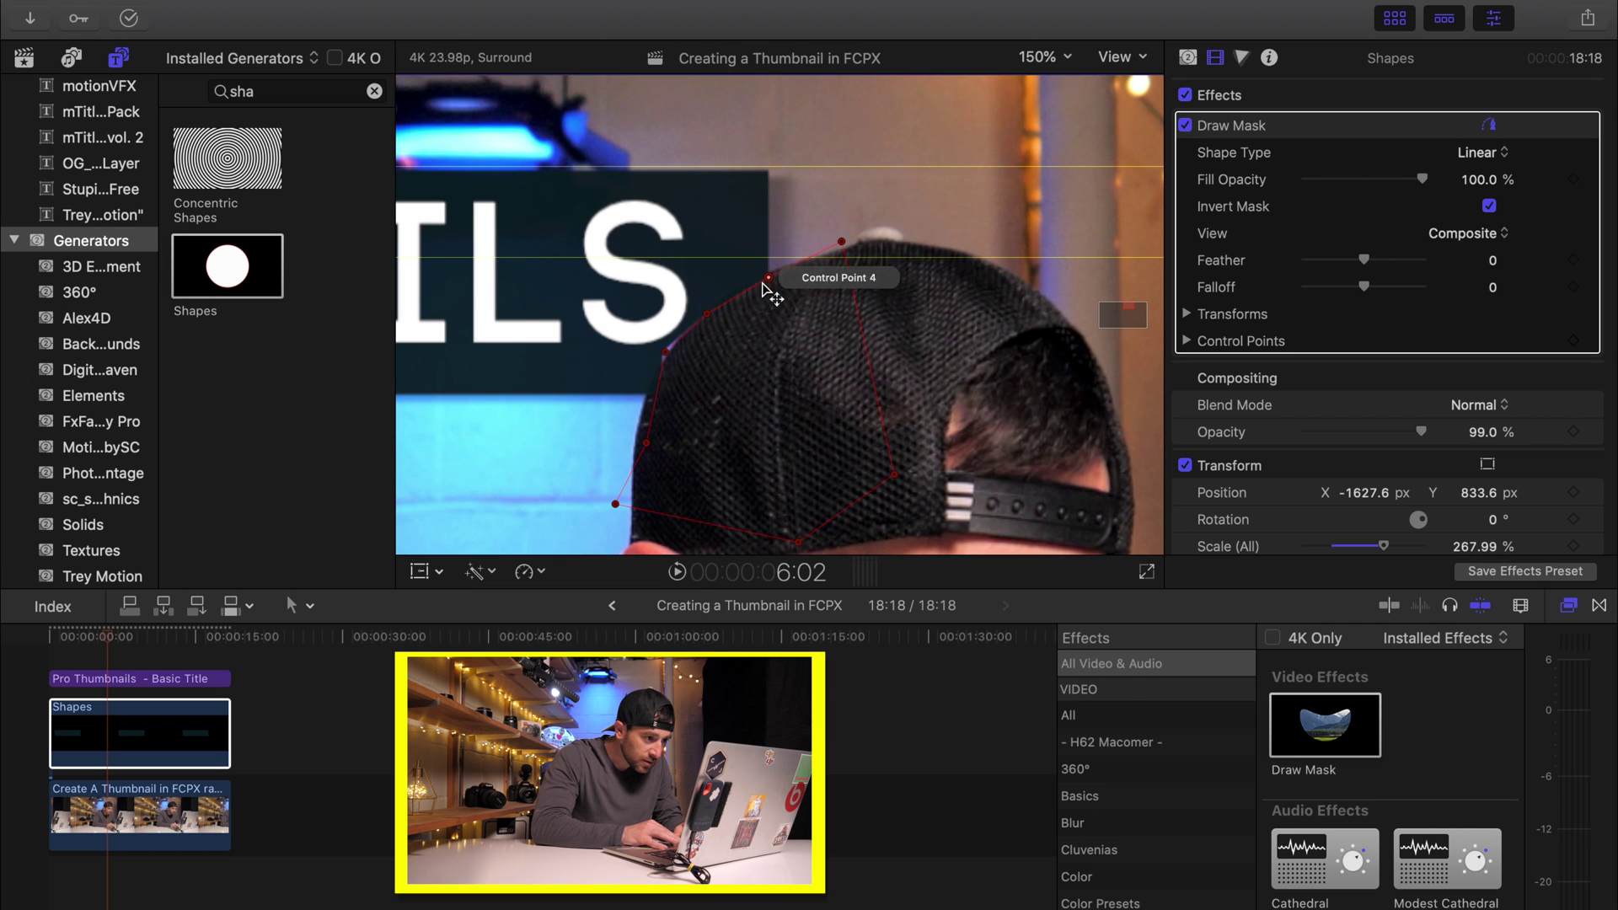
left_click_drag(667, 352, 674, 352)
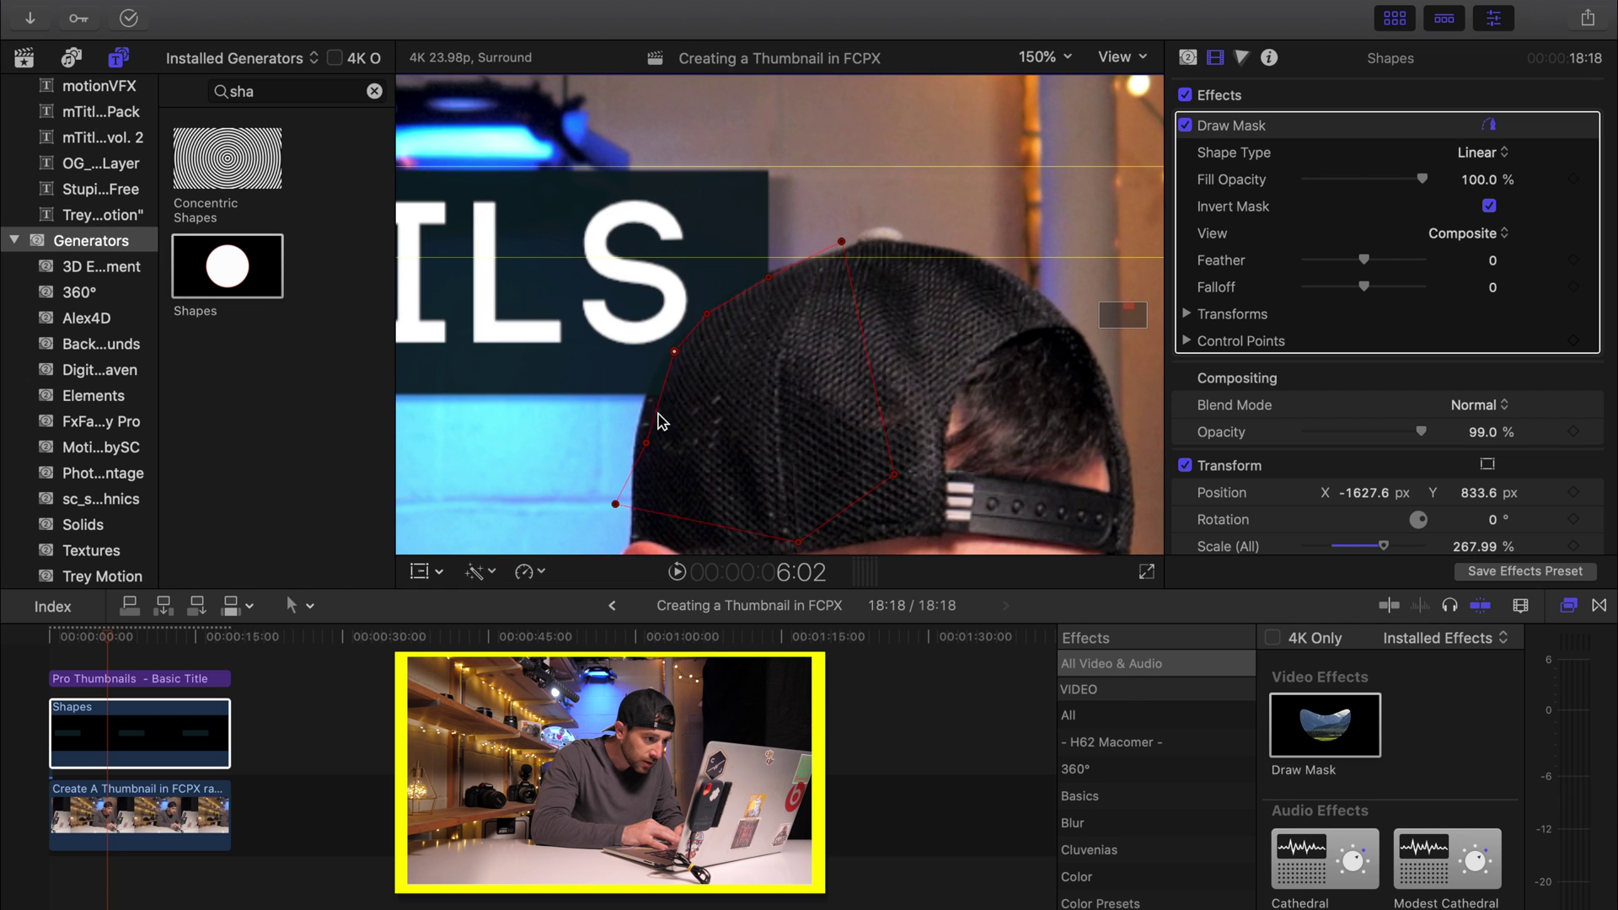
left_click_drag(647, 442, 649, 397)
left_click(1043, 56)
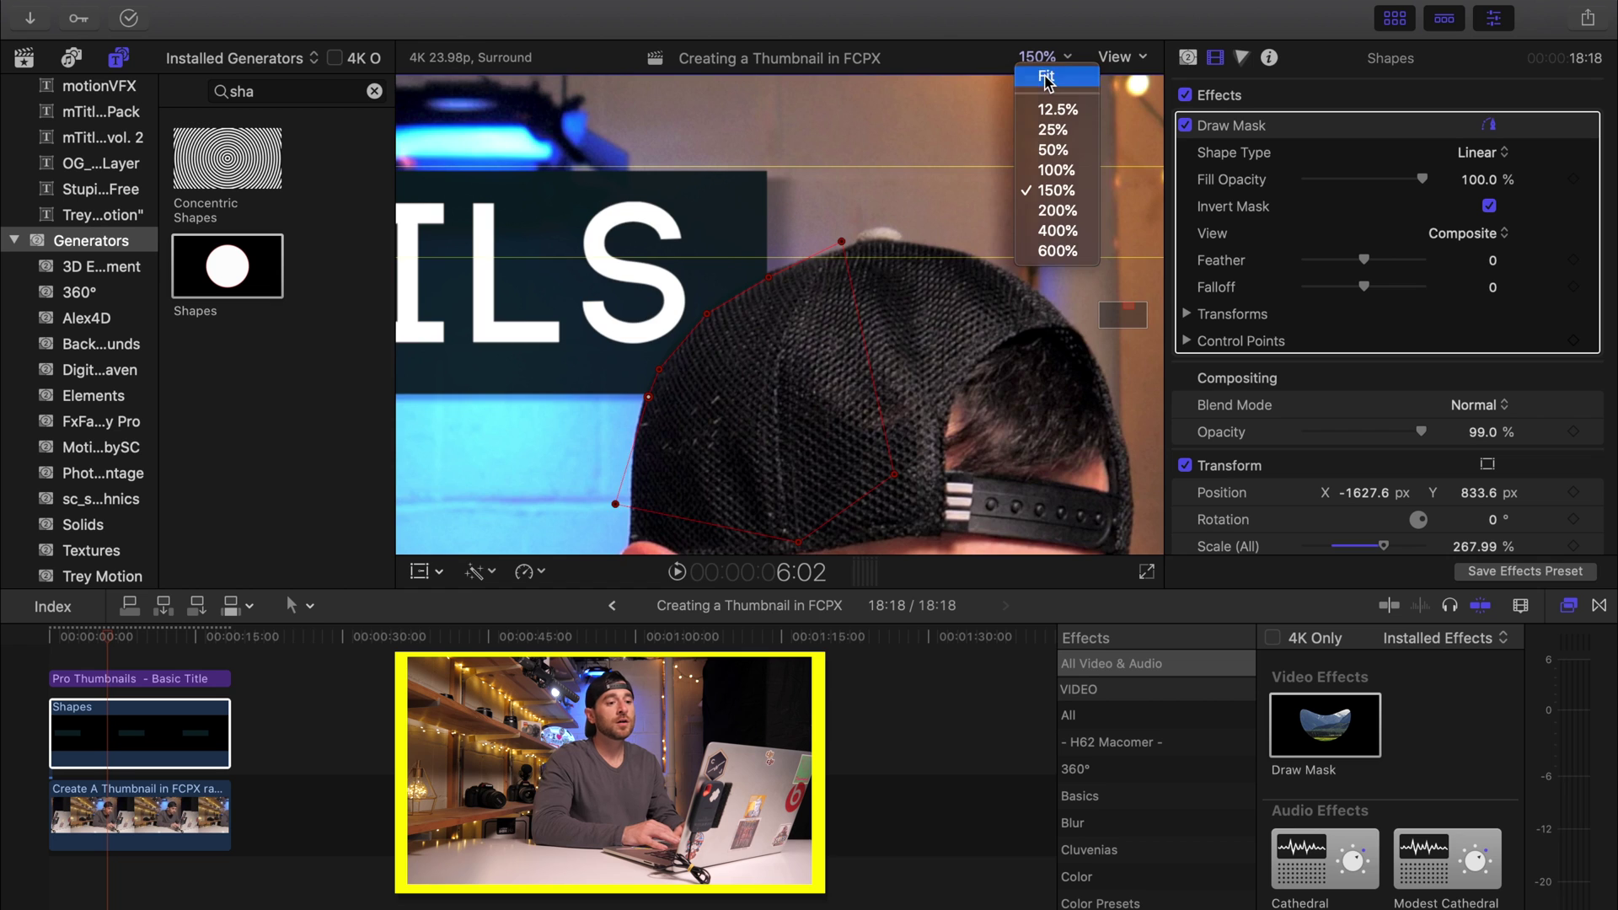
left_click(1045, 77)
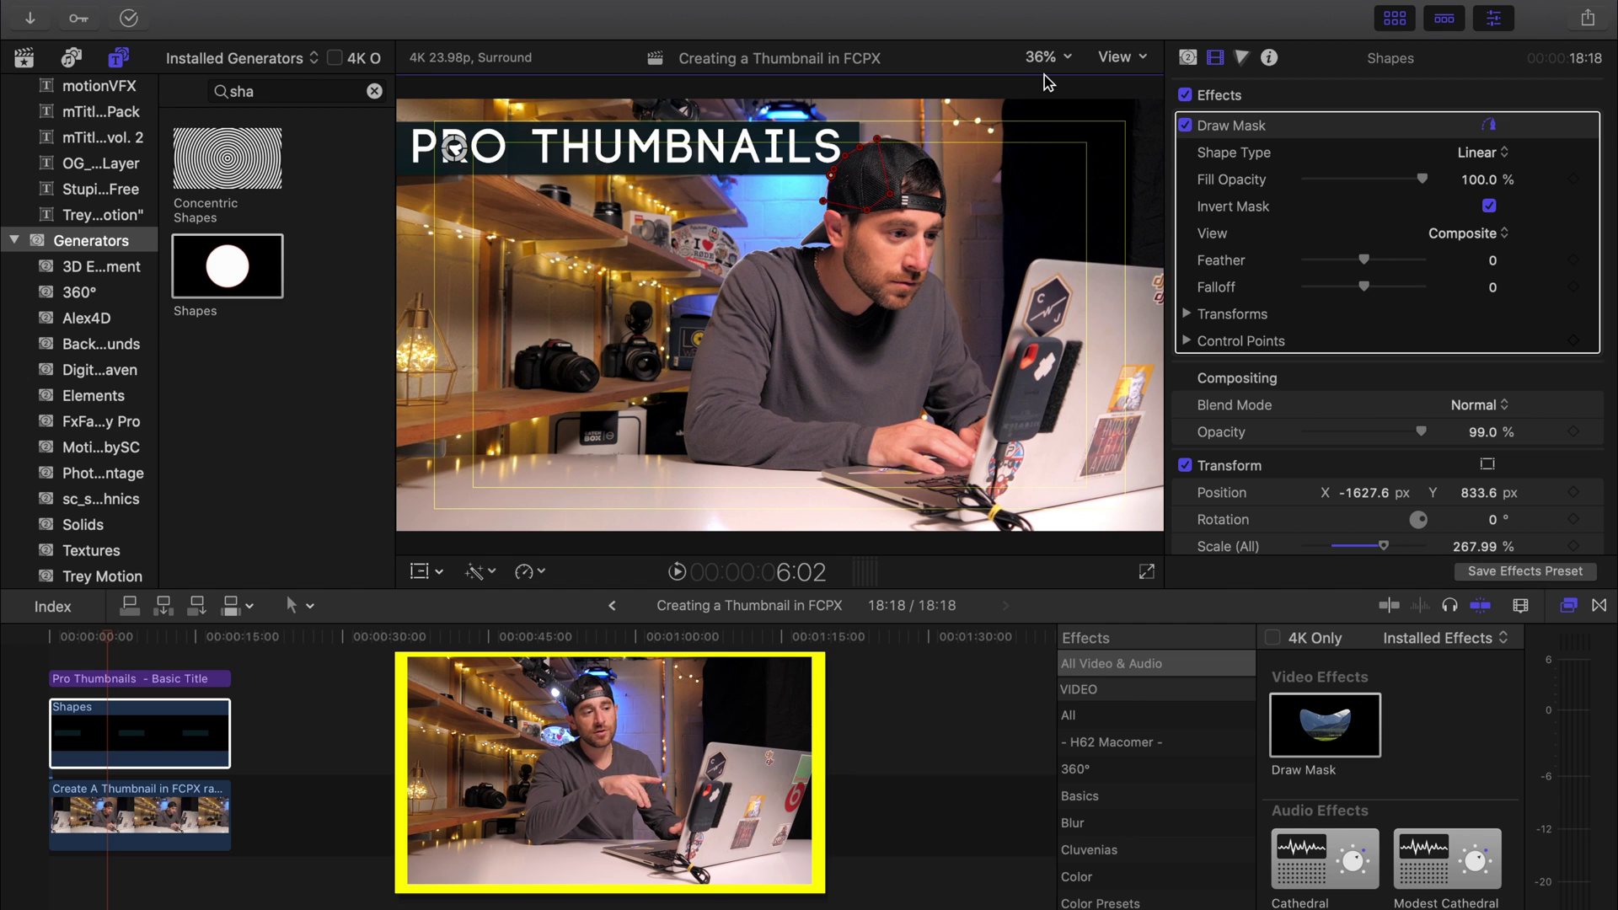
Step: Duplicate the PRO THUMBNAILS title, retype it as 'in fcpx', and set its font to Code Light
left_click(95, 699)
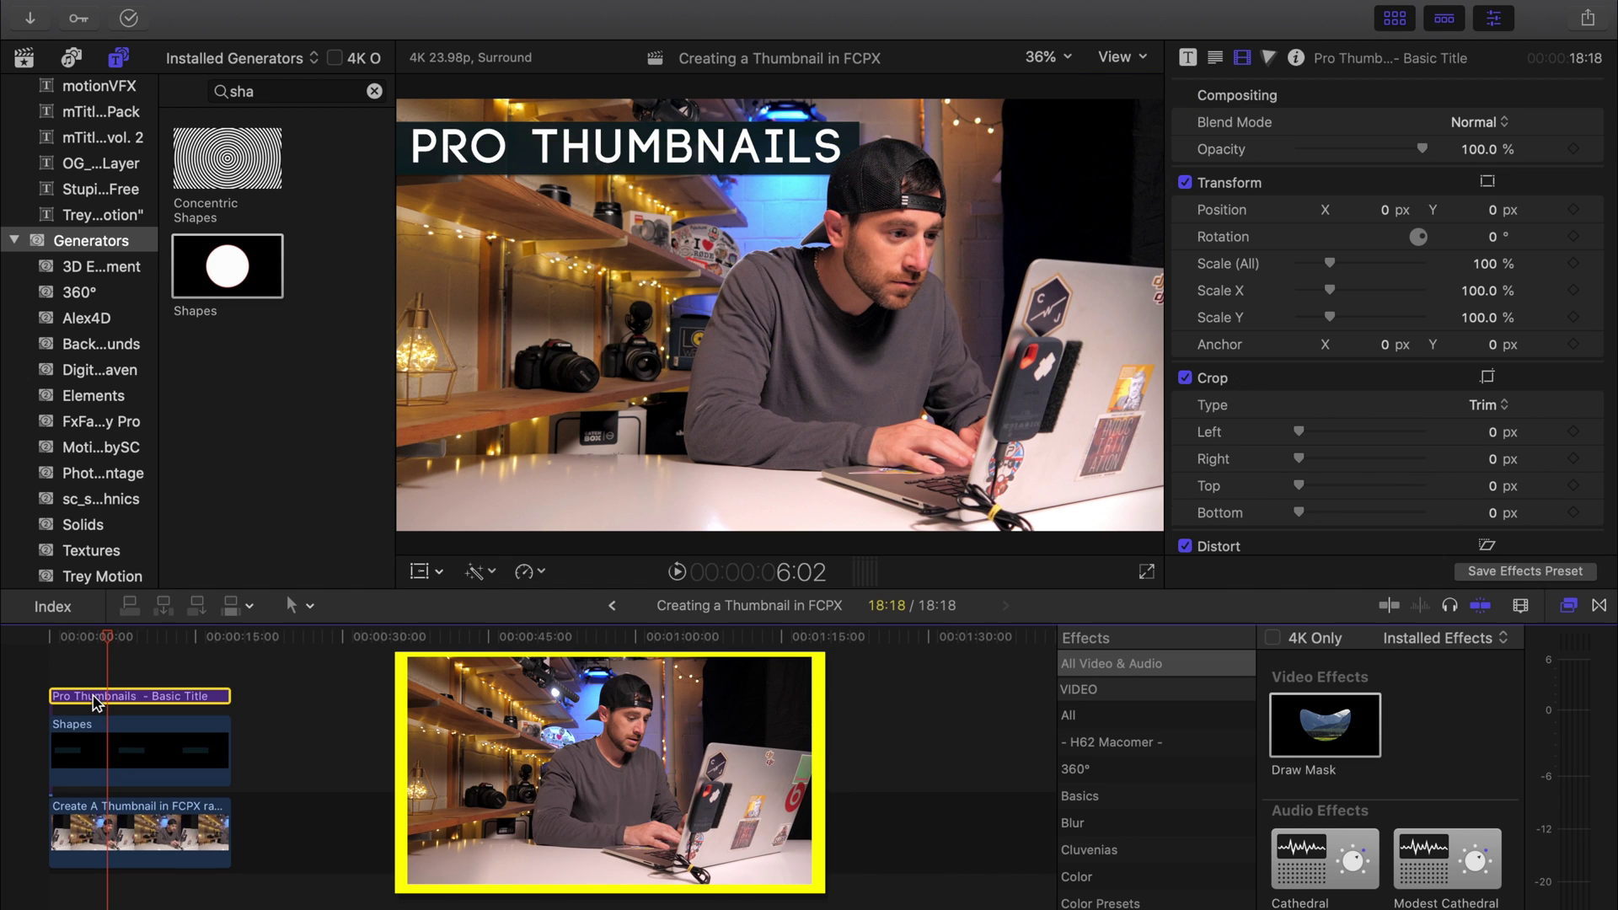
left_click_drag(95, 700, 95, 670)
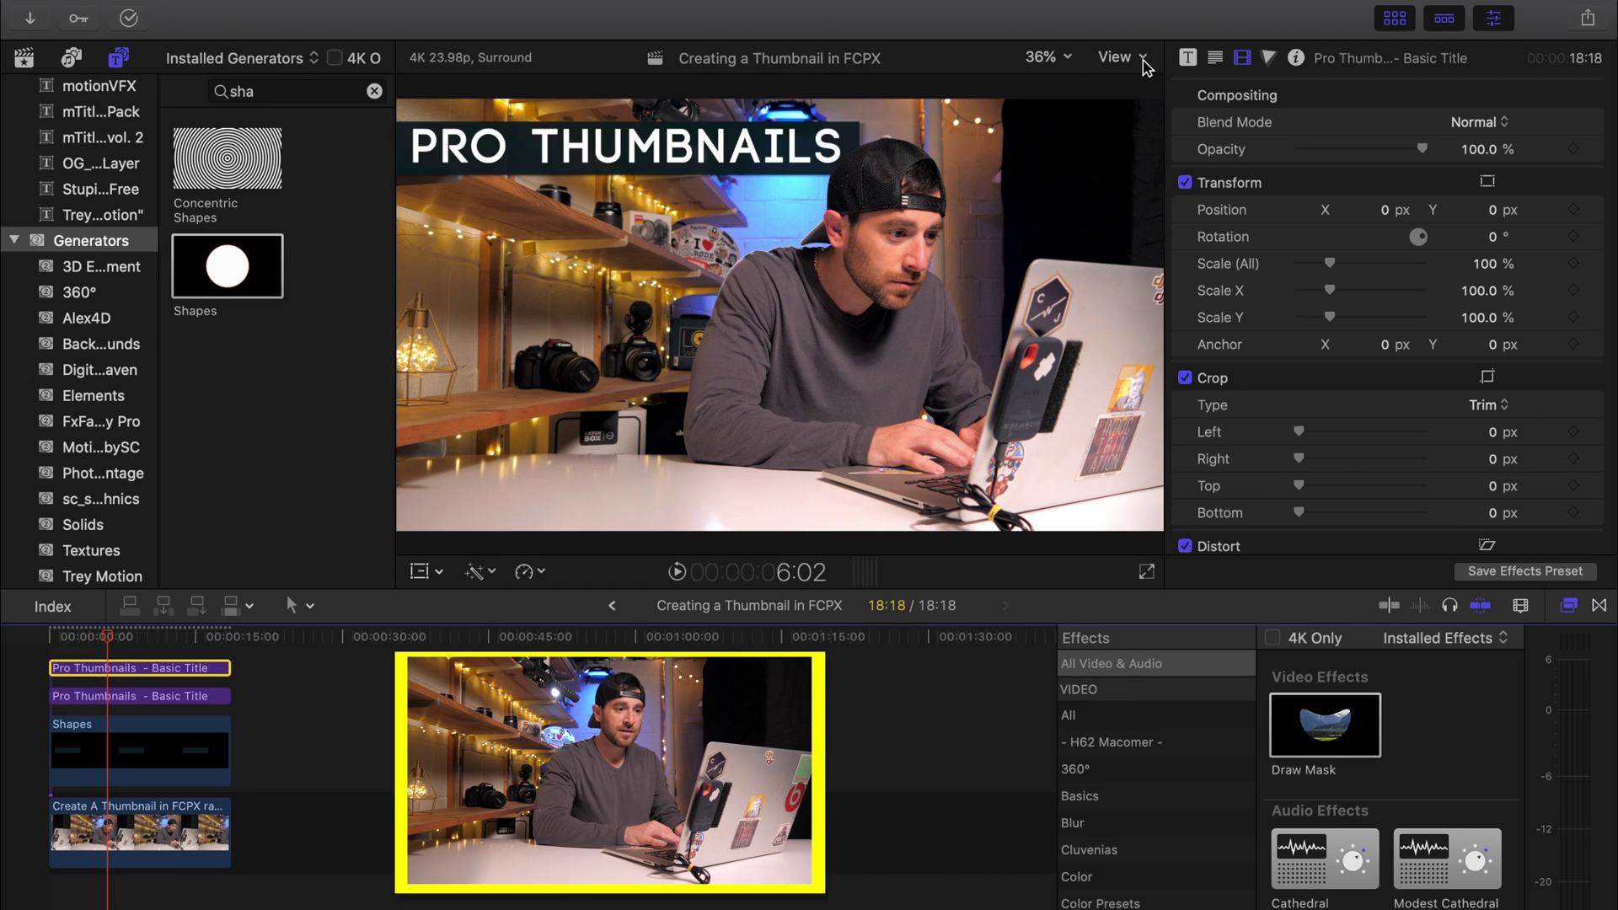
double_click(626, 161)
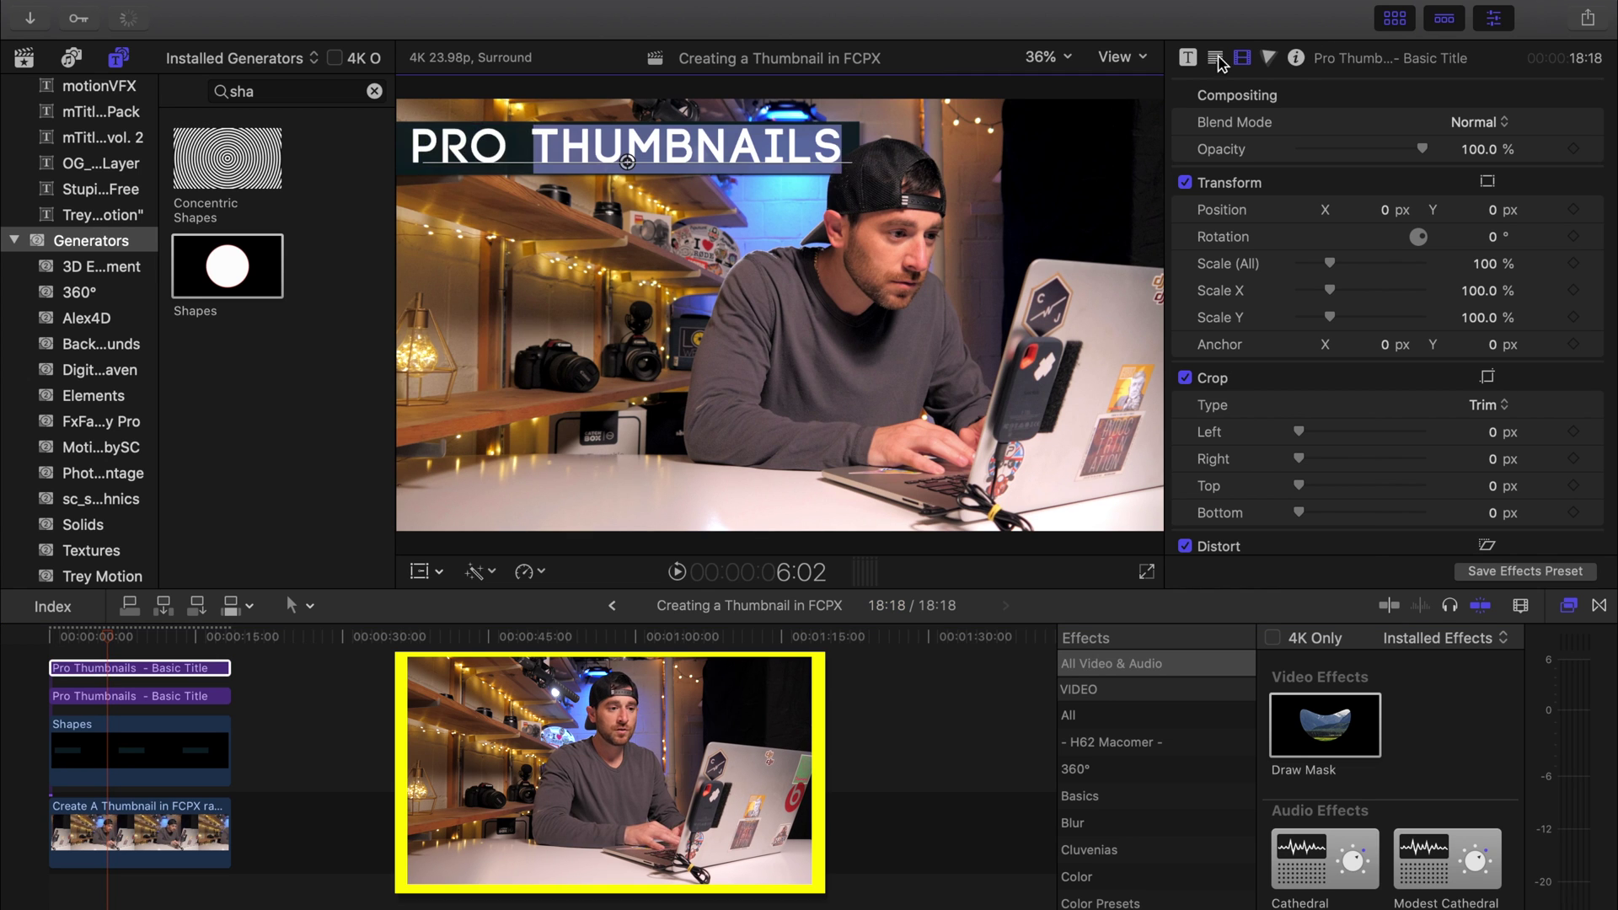
type("in f")
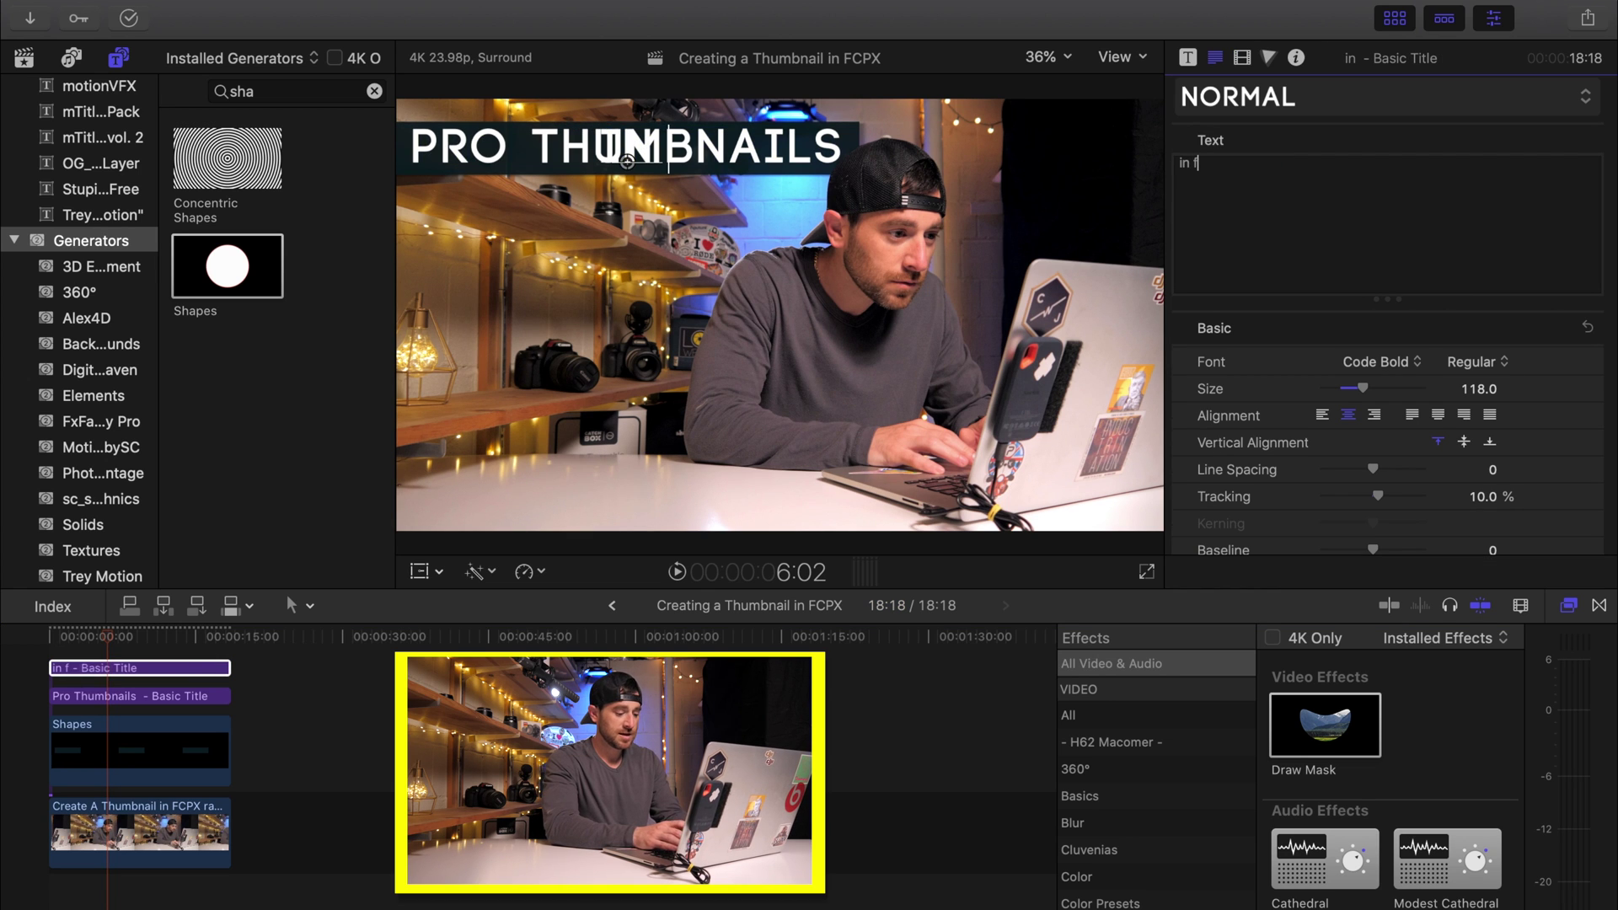
type("cpx")
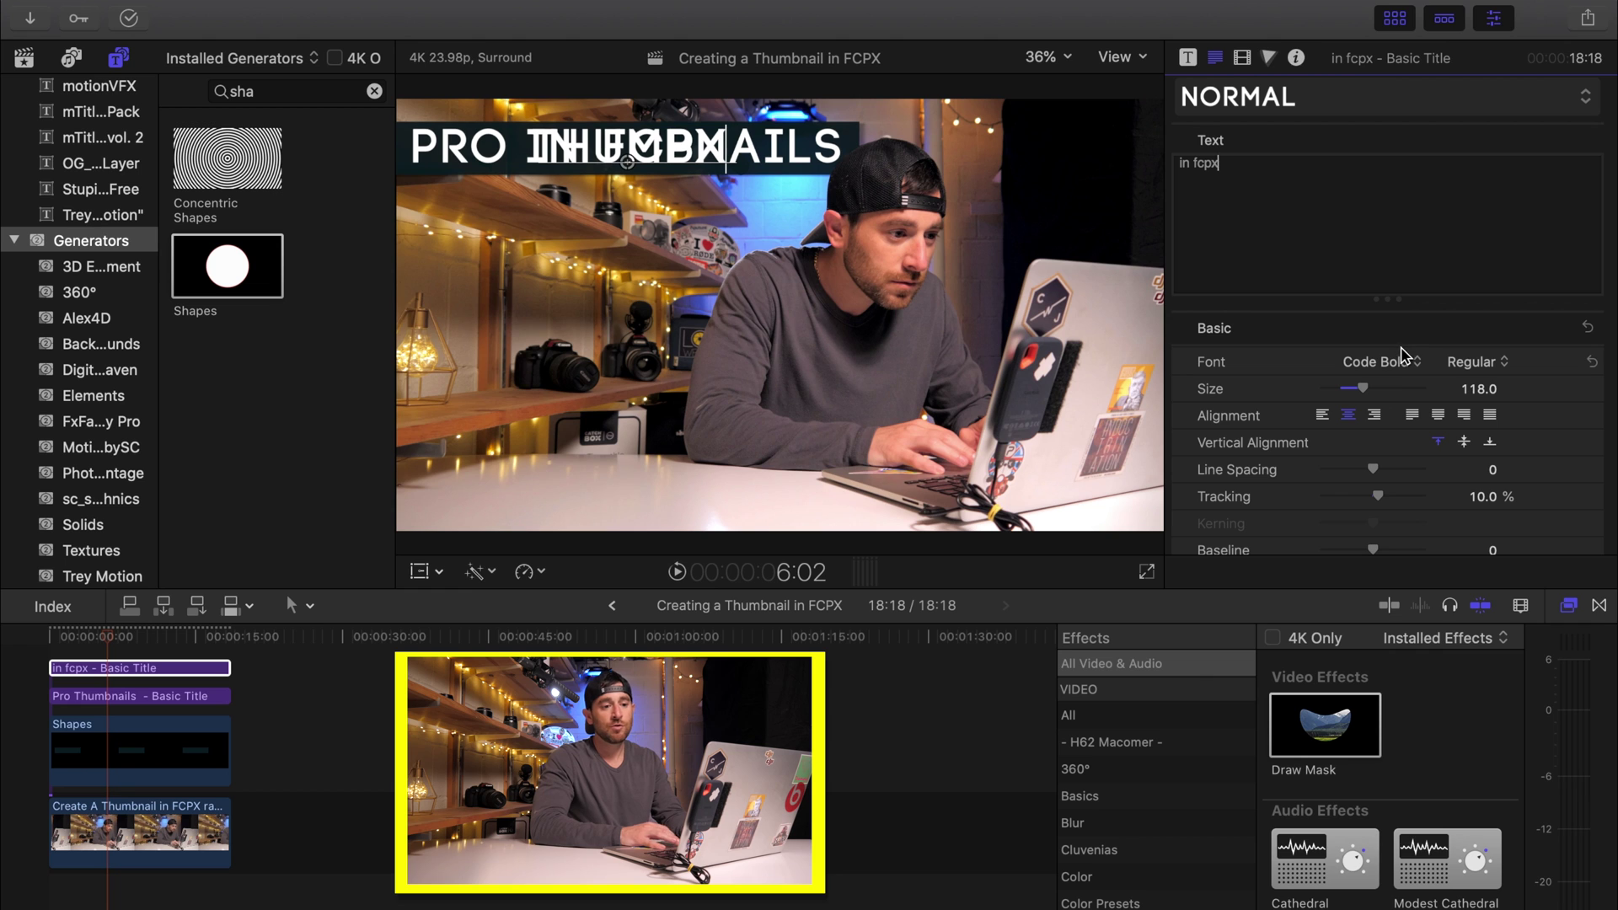
left_click(1404, 374)
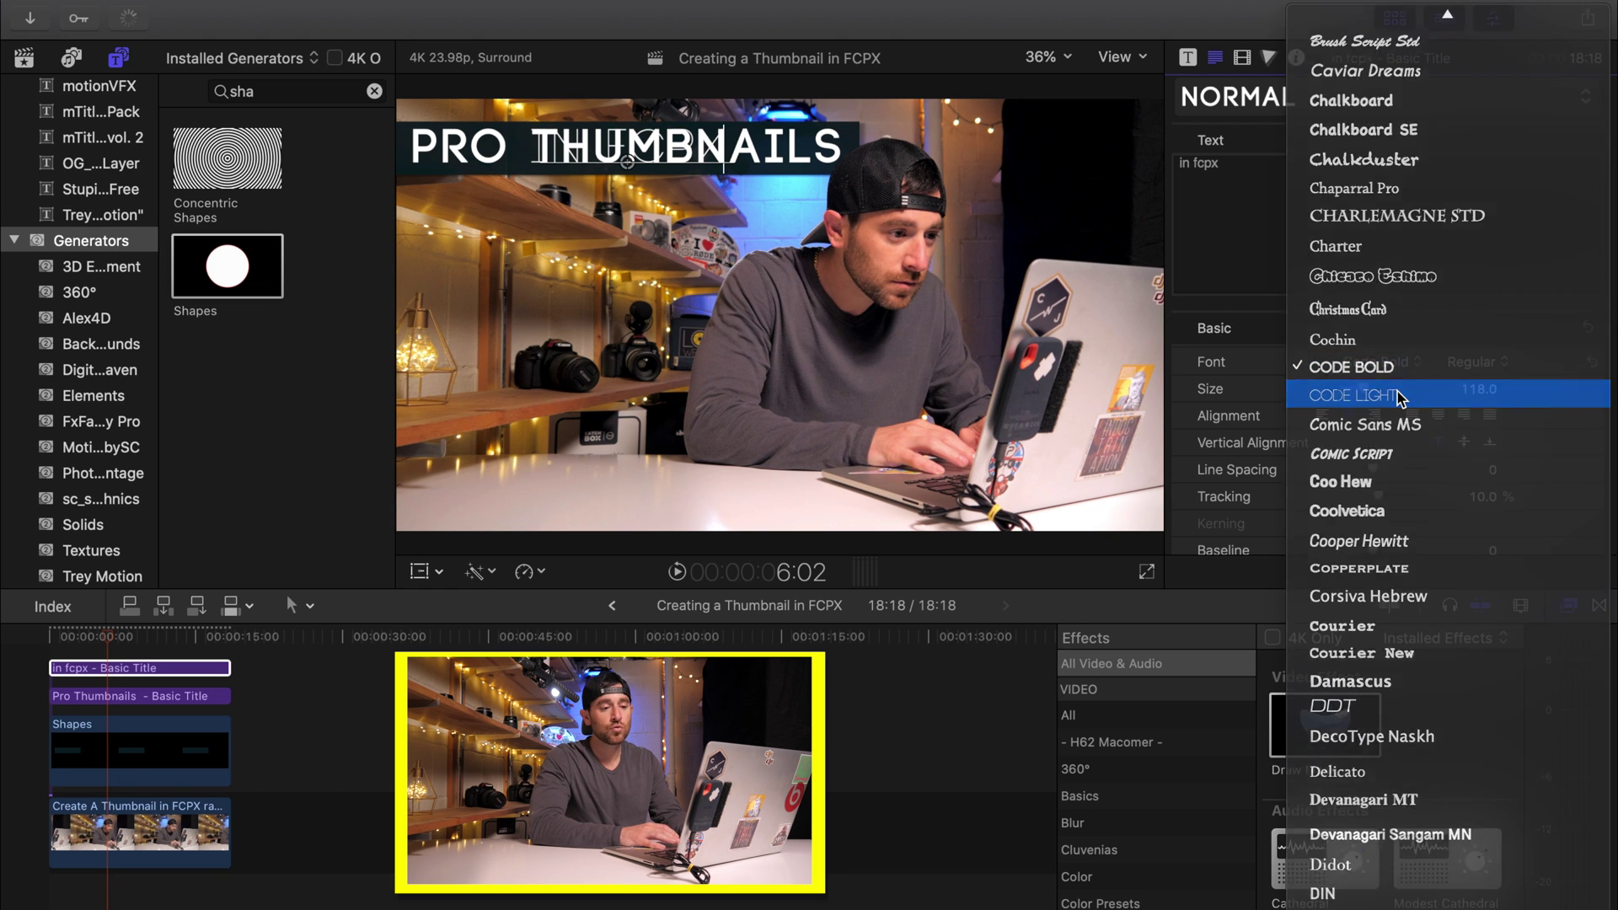
left_click(1399, 395)
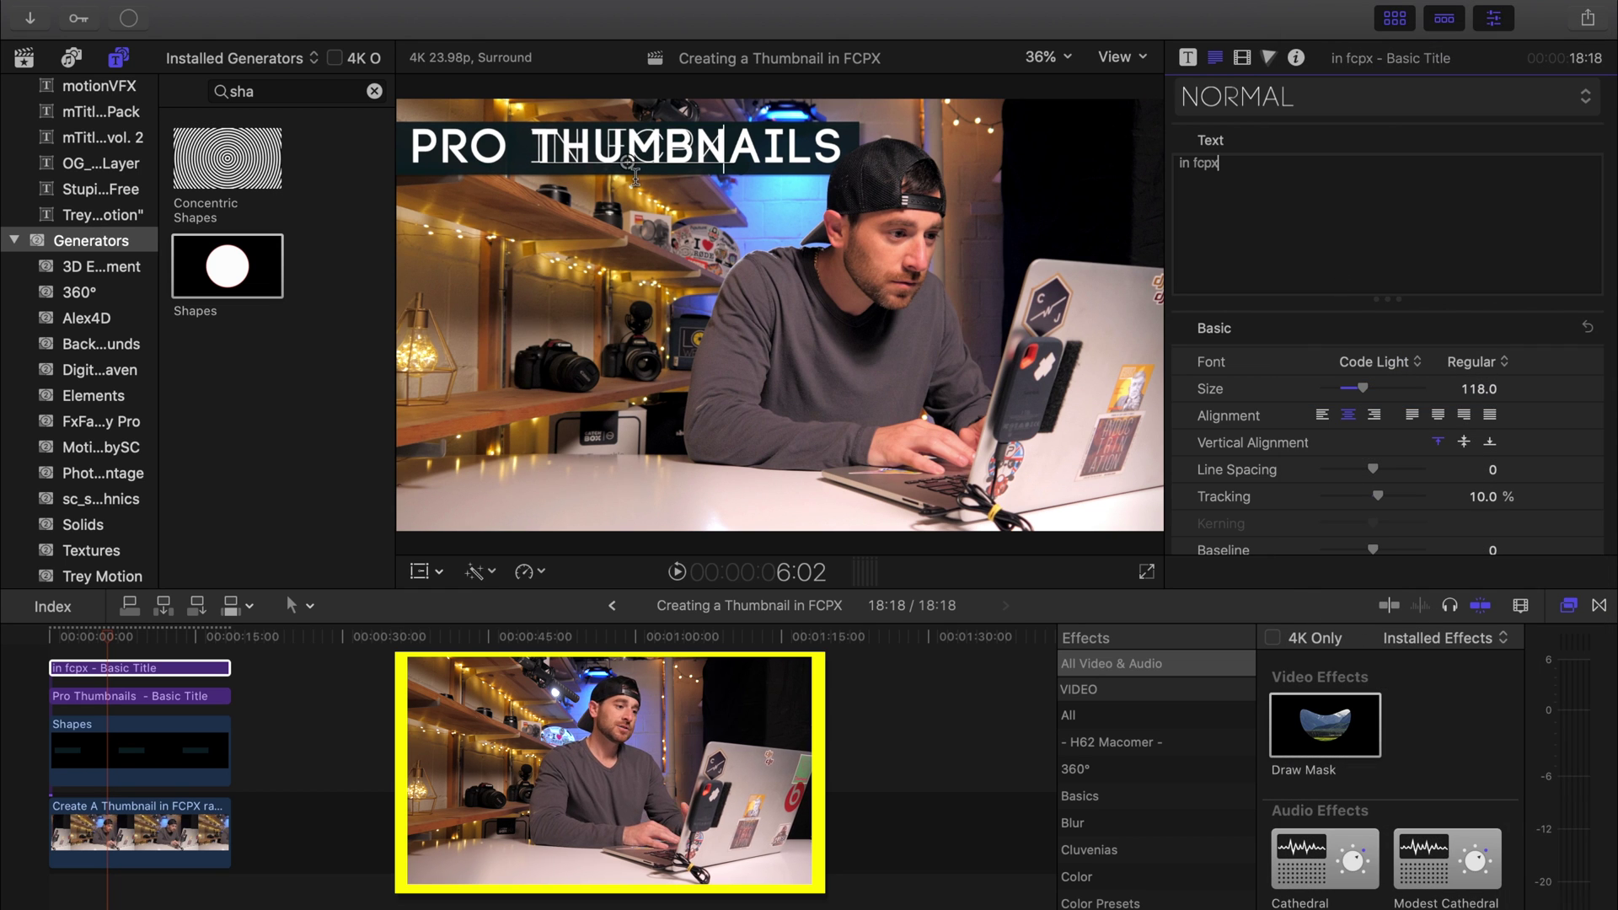
Step: Move IN FCPX below THUMBNAILS, enlarge it to size 187, and set 10% tracking
left_click_drag(628, 162, 628, 215)
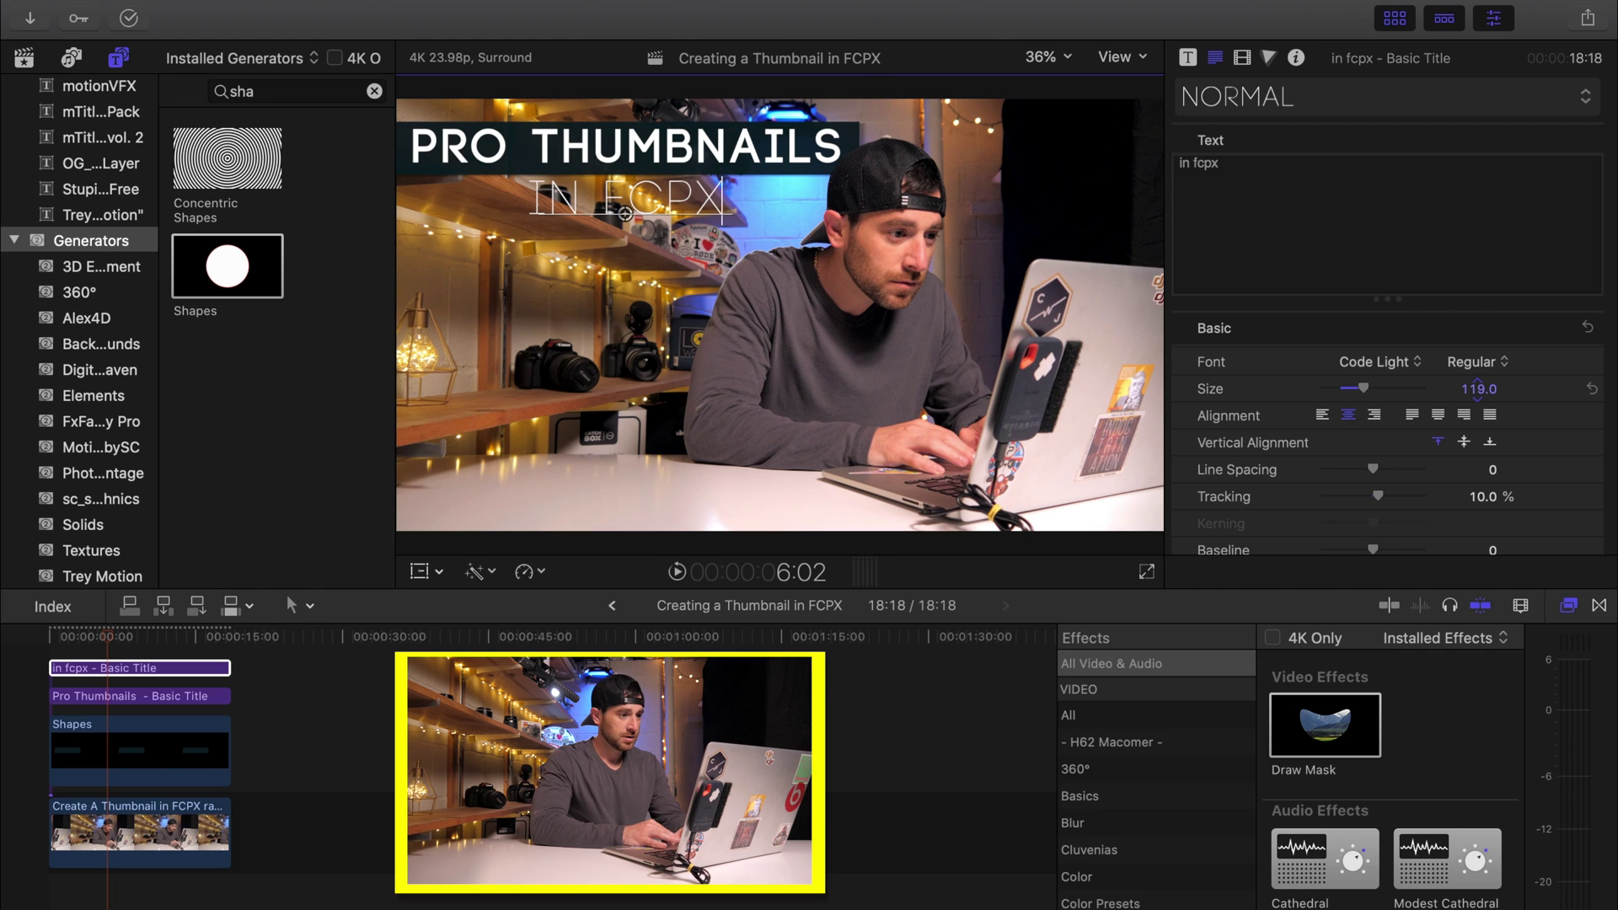
left_click_drag(1477, 389, 1509, 381)
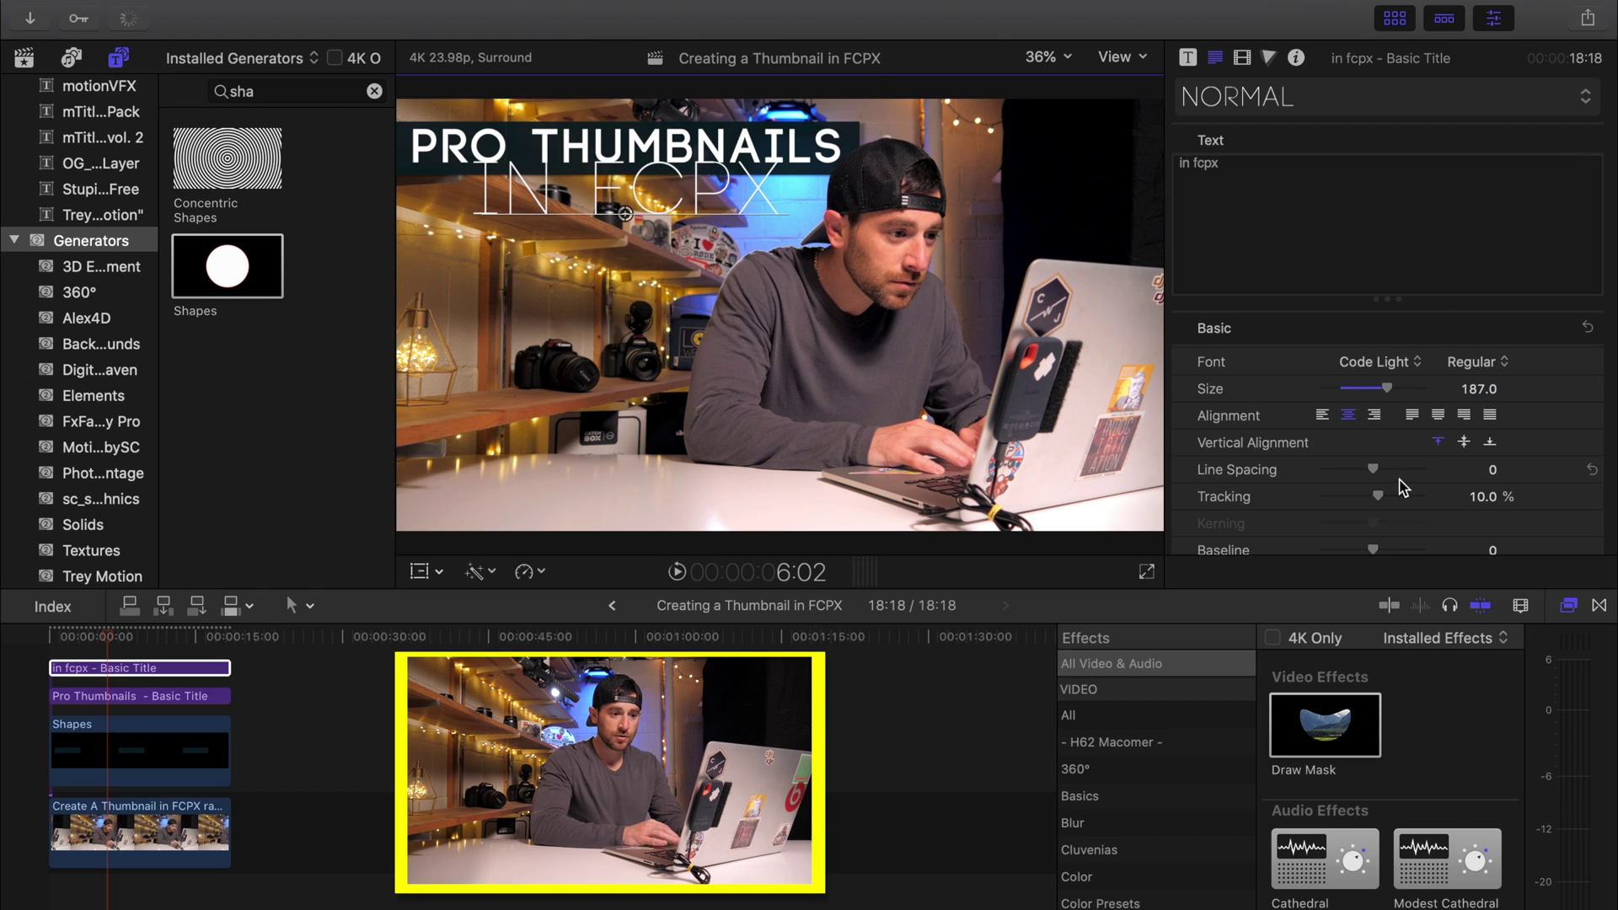
scroll(1402, 487, "down", 2)
left_click(1488, 456)
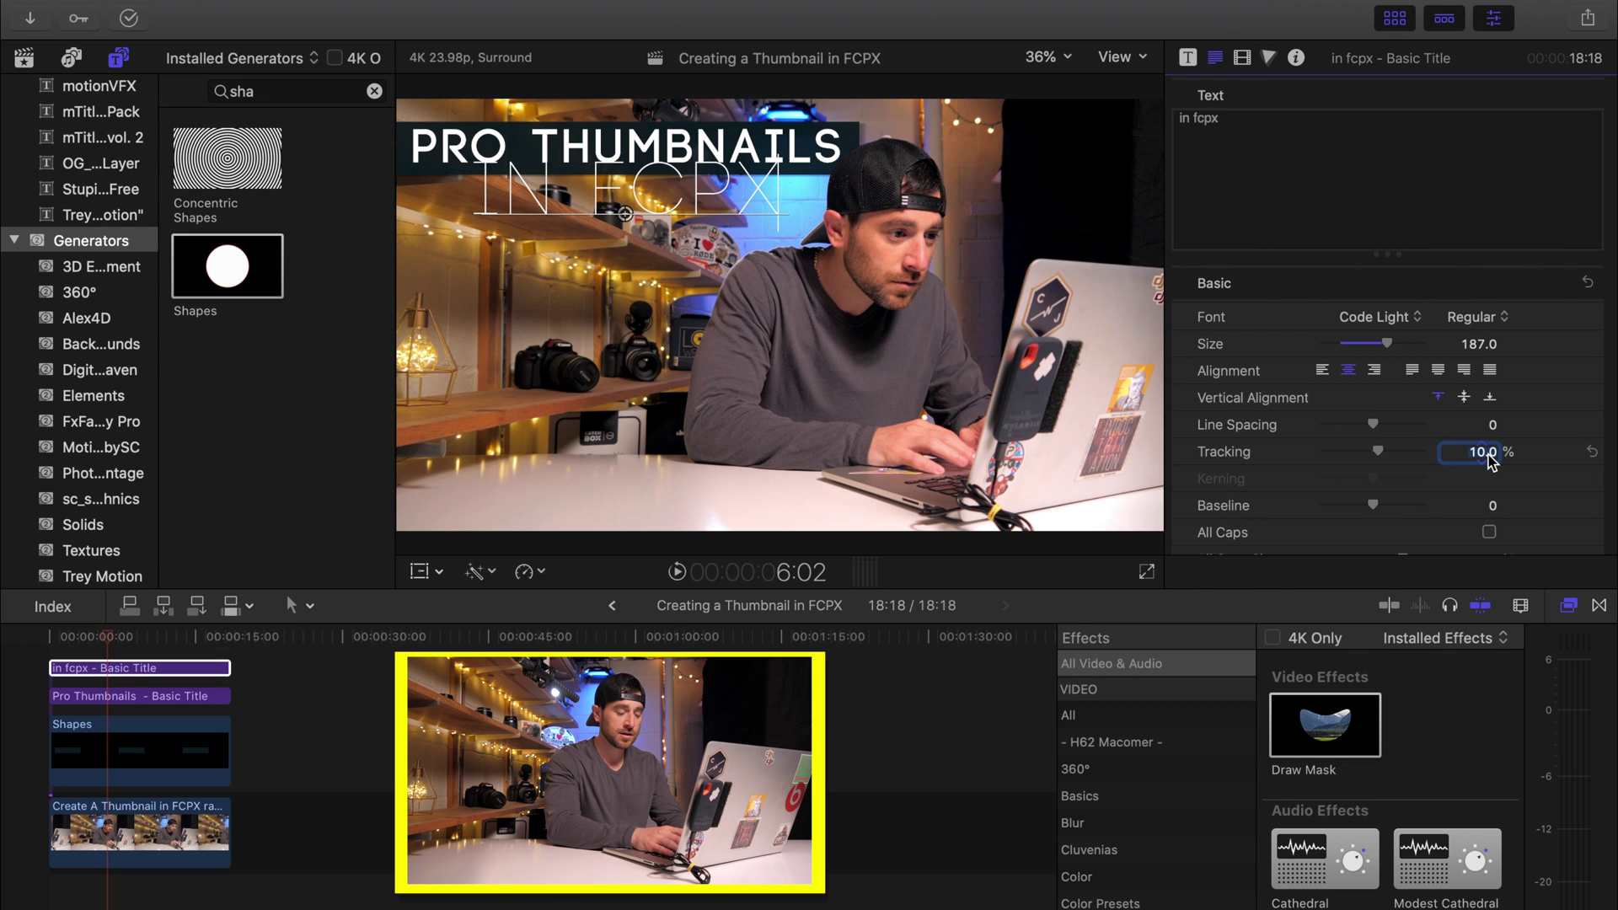
left_click_drag(629, 217, 581, 244)
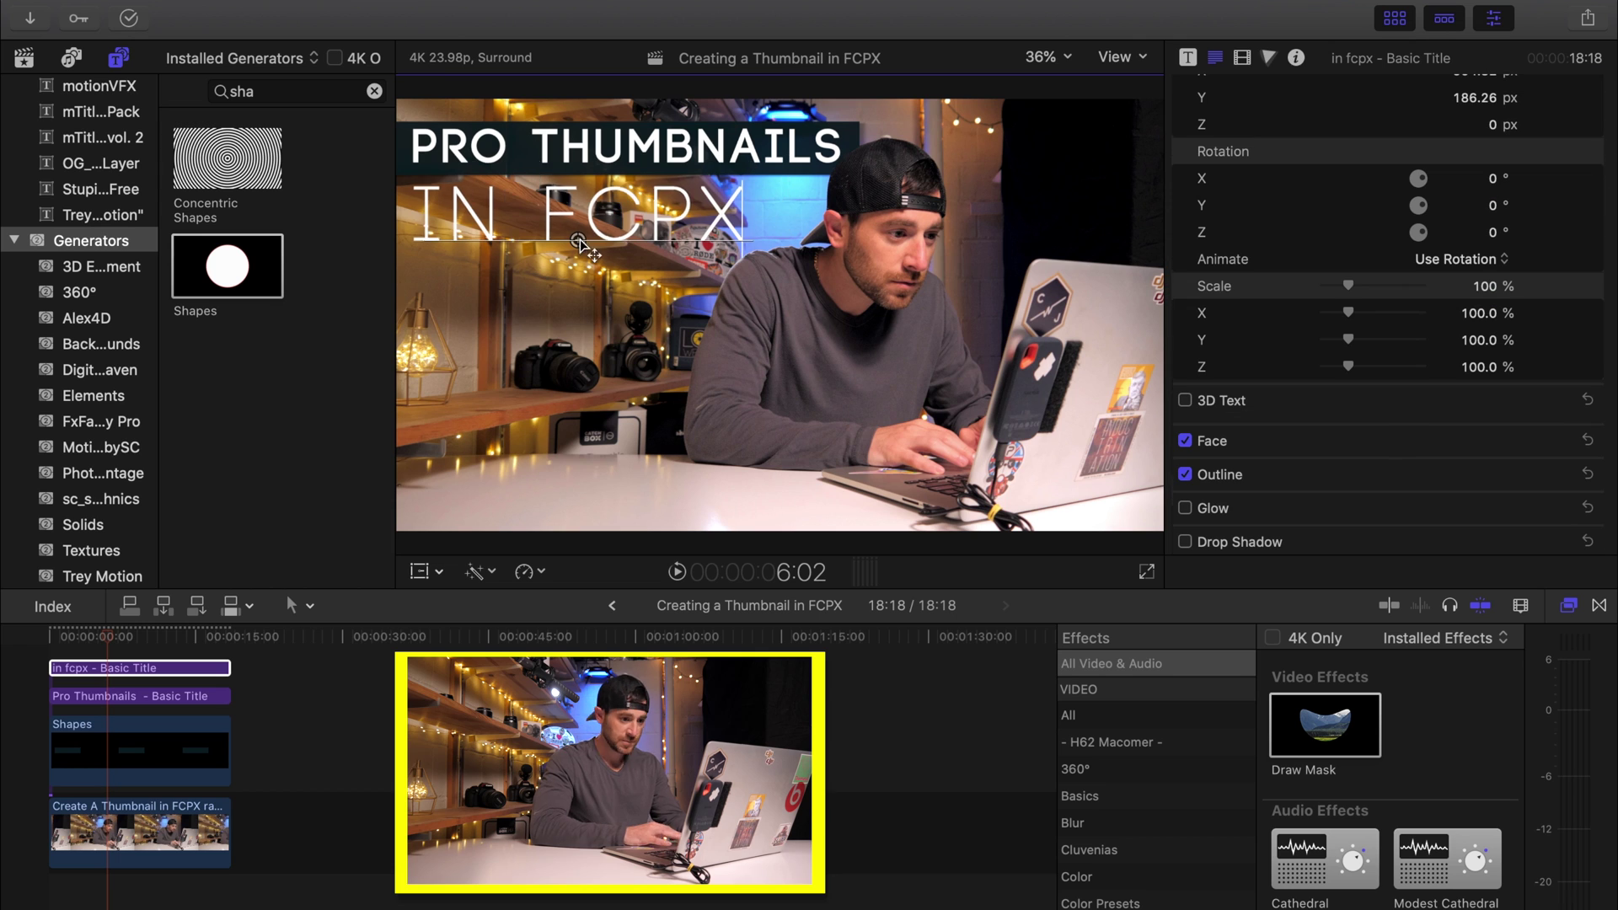
Step: Give the IN FCPX title a 2.0 outline width and nudge it into place
left_click(1572, 473)
scroll(1433, 489, "down", 3)
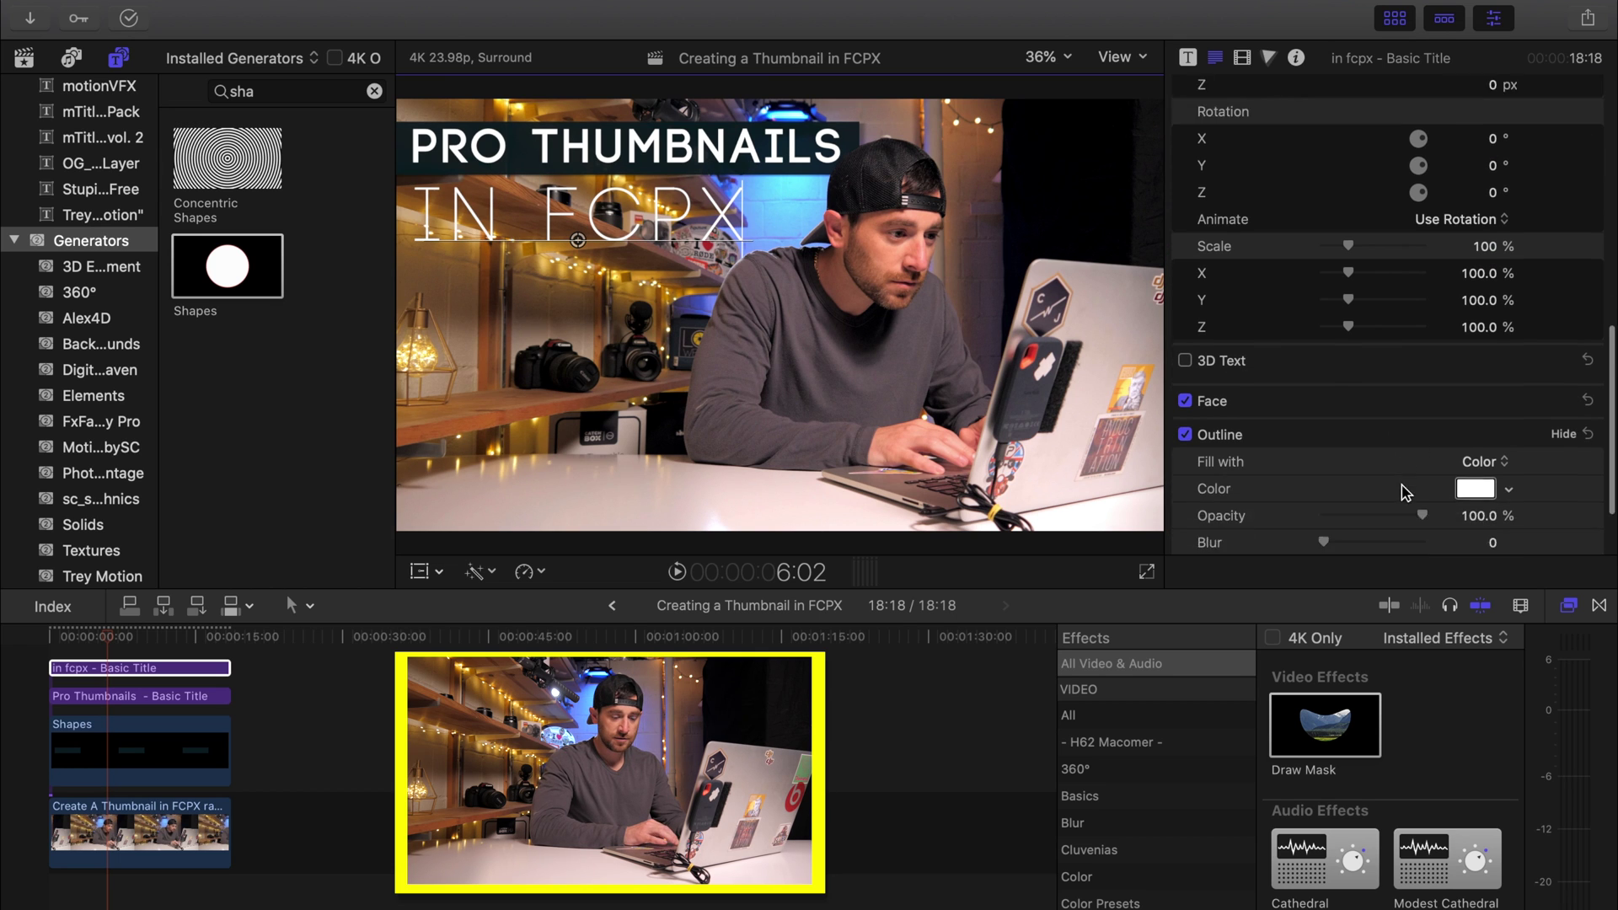
left_click(1485, 477)
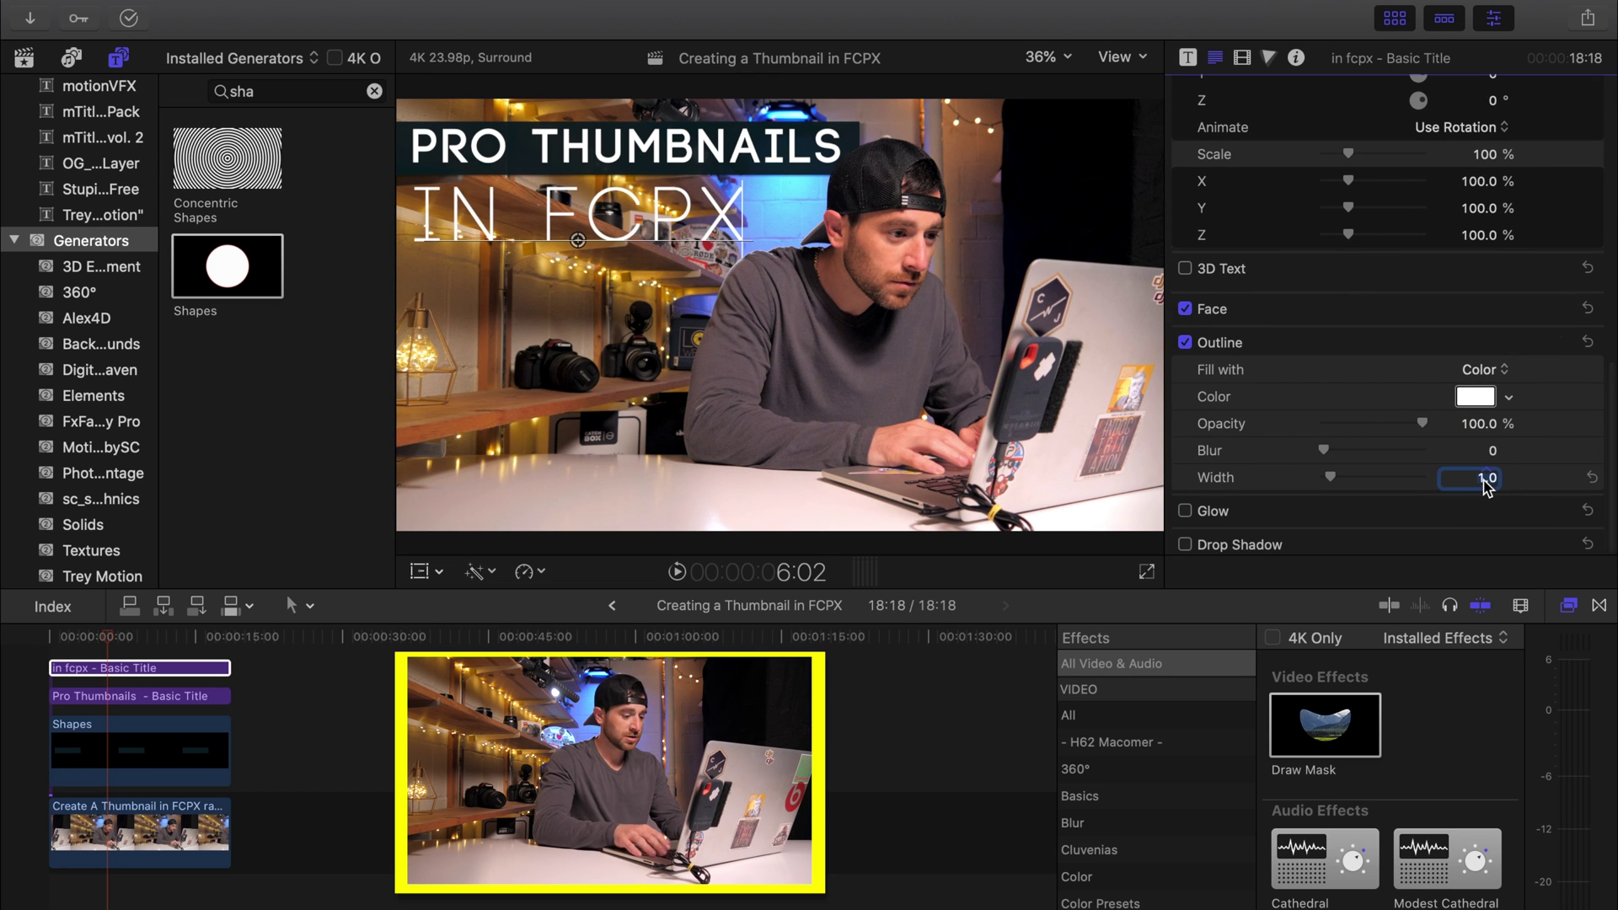
type("2")
key("Return")
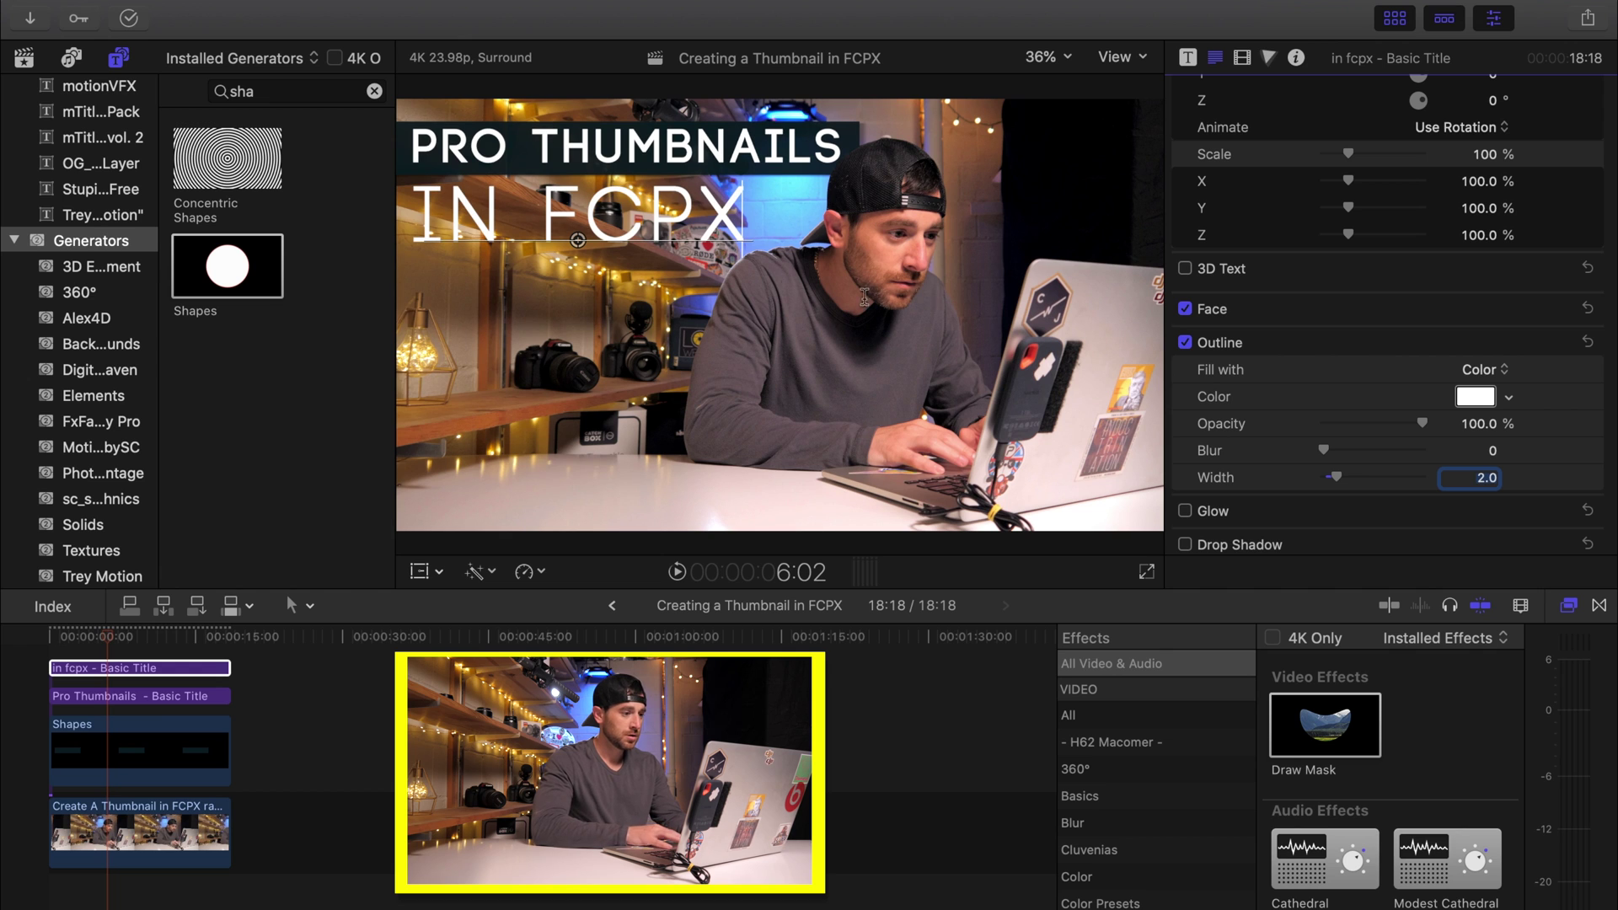
left_click_drag(588, 252, 578, 249)
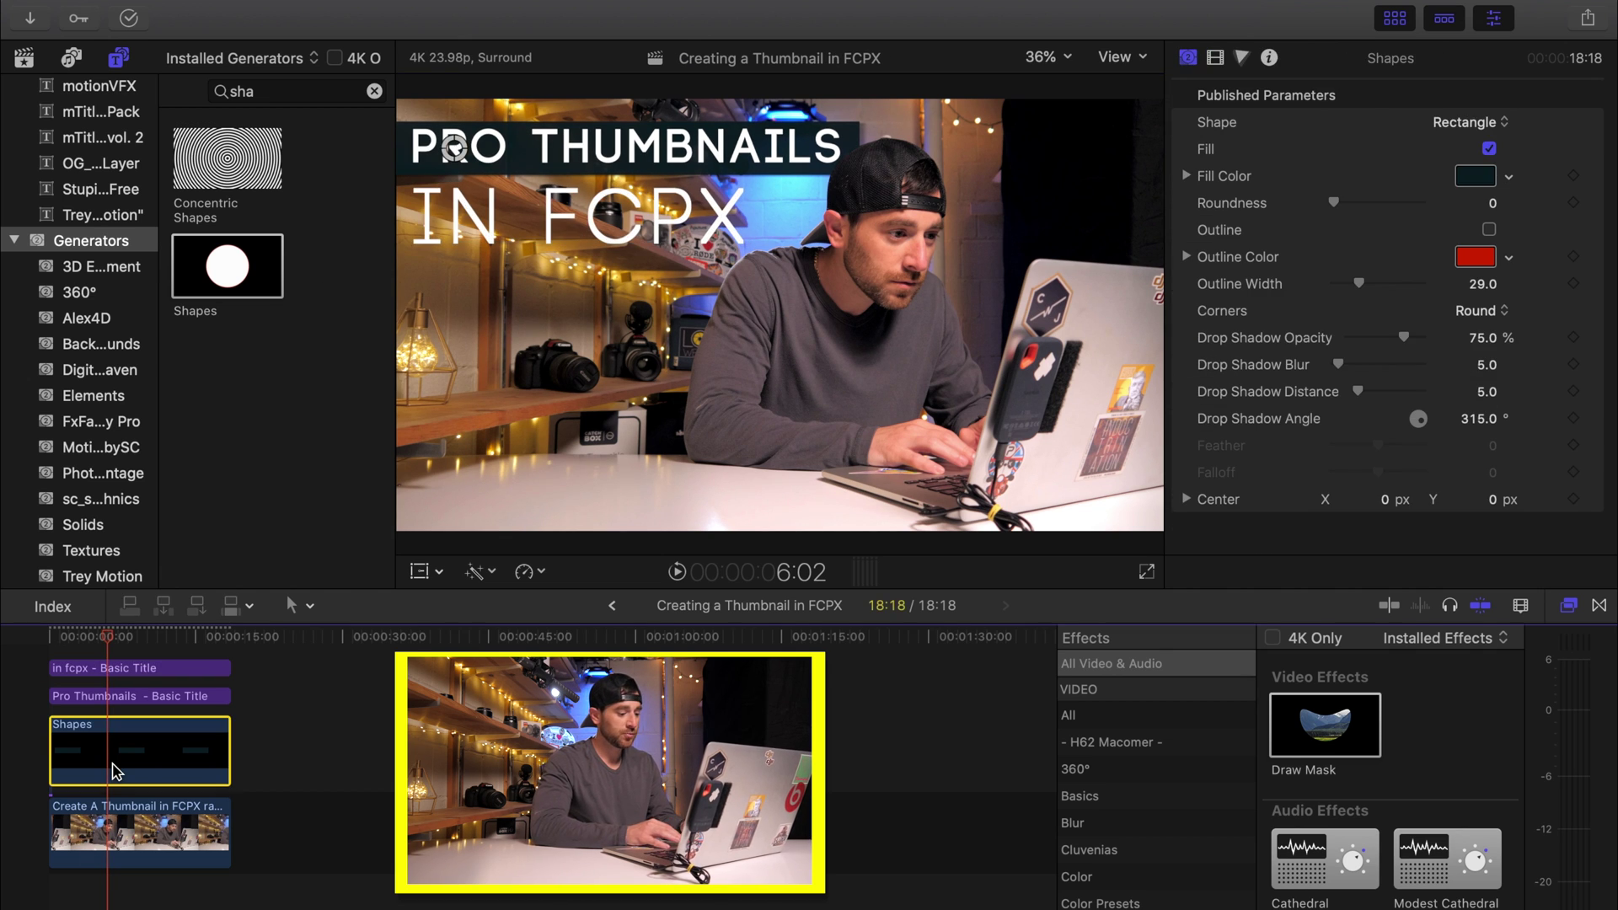
Step: Duplicate the Shapes bar, move the copy behind IN FCPX, and fill it Lemon yellow
left_click_drag(115, 771, 114, 776)
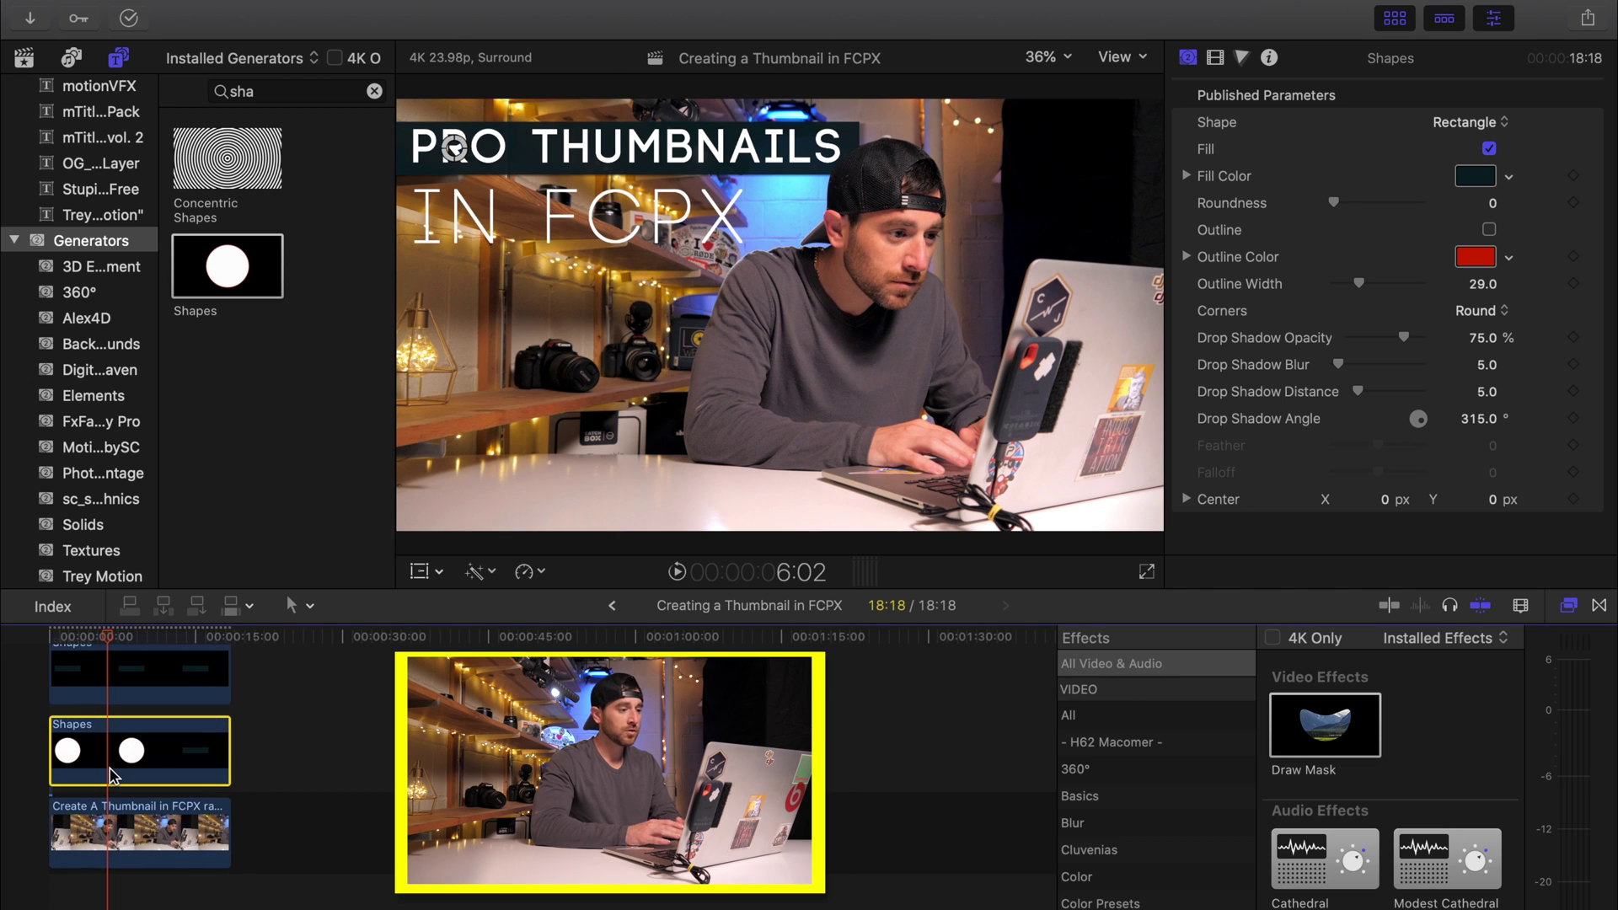
left_click(419, 571)
left_click_drag(463, 157, 461, 233)
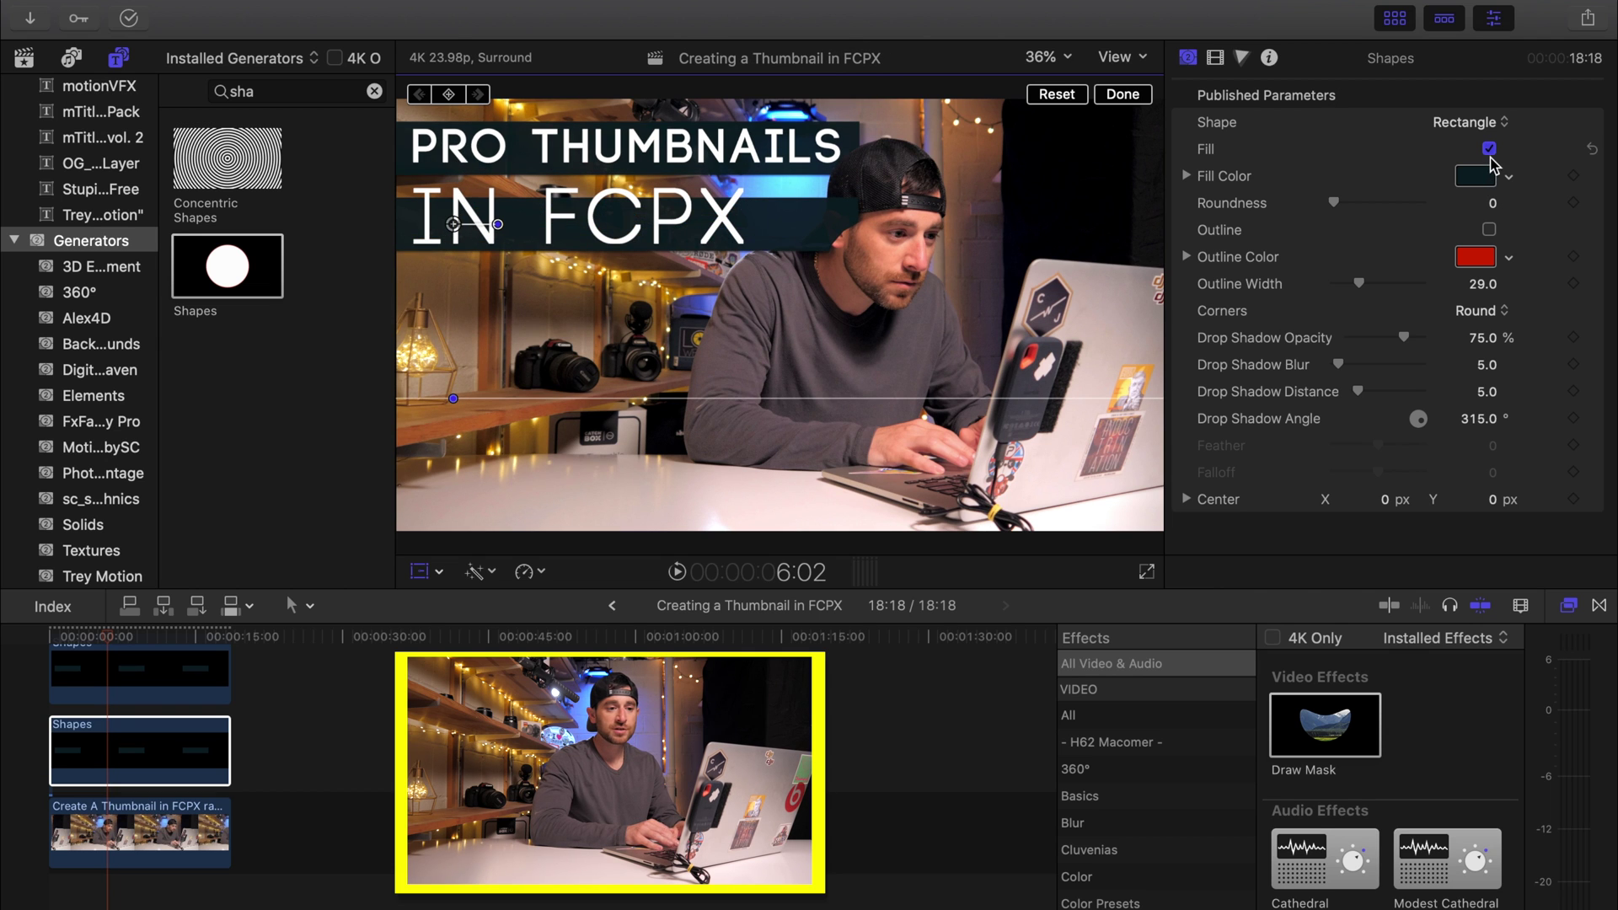
left_click(1490, 150)
left_click(1477, 177)
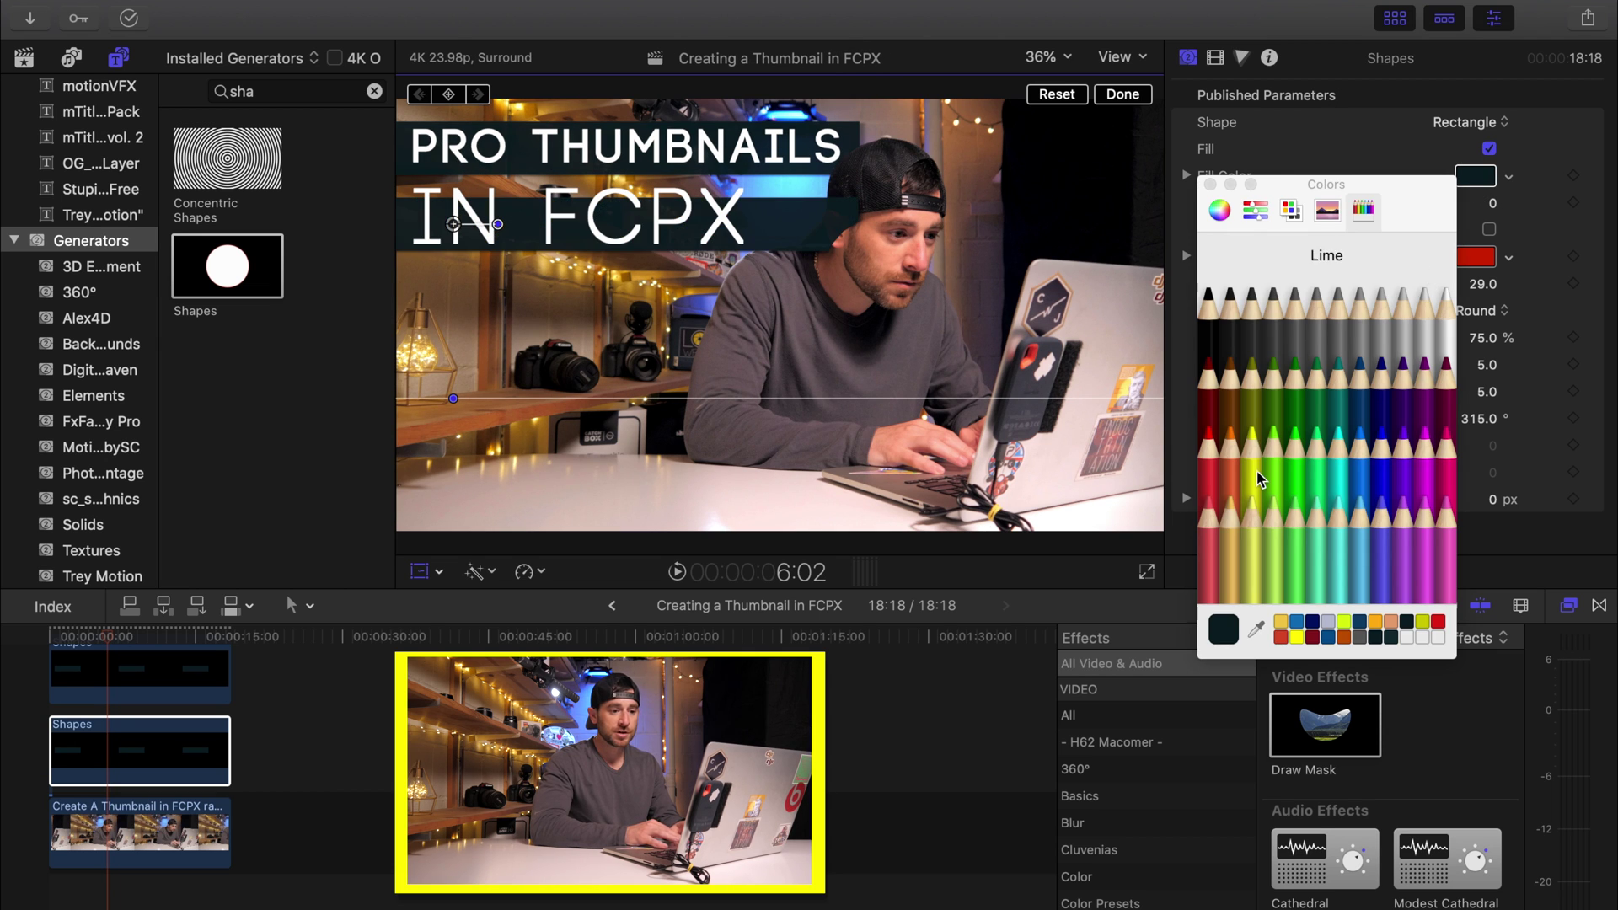
left_click(1253, 442)
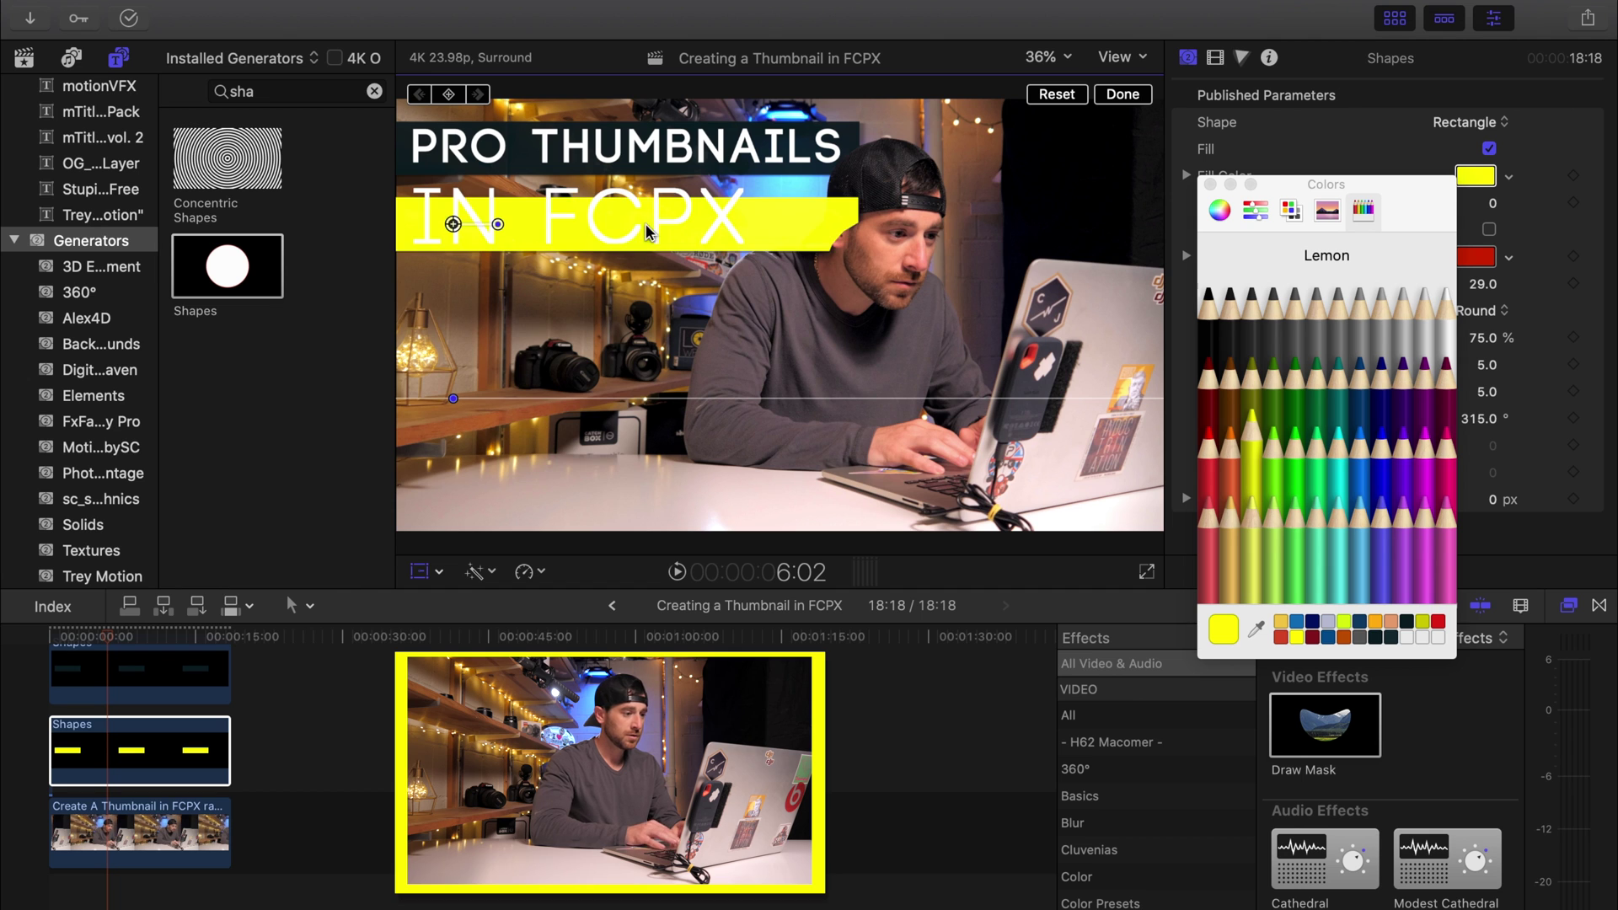
left_click(1214, 59)
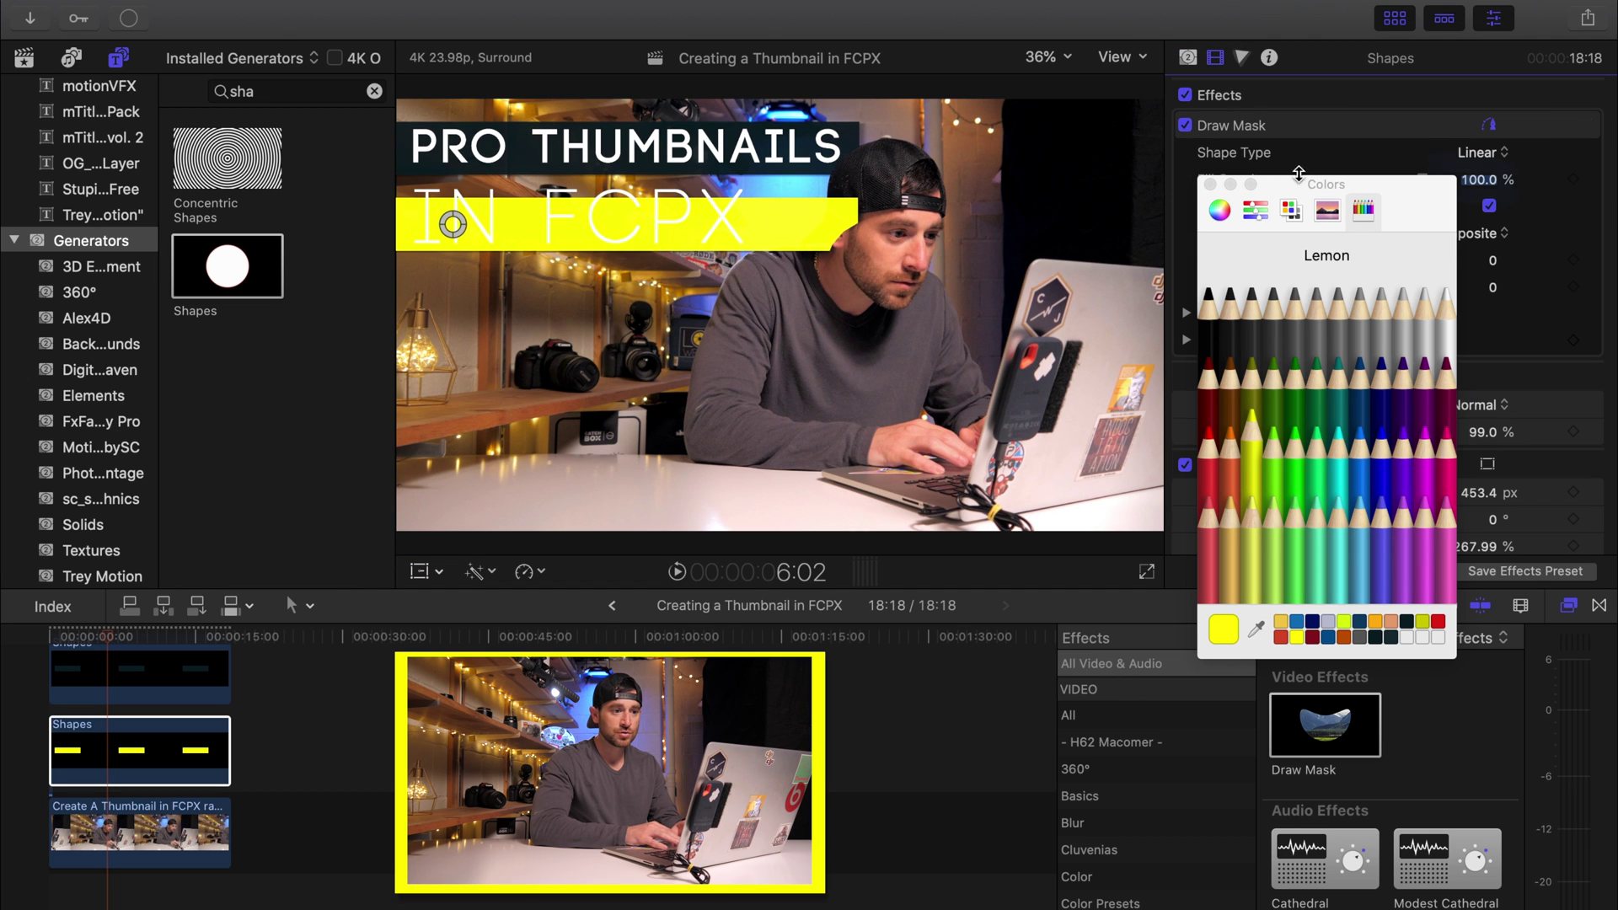
left_click(1211, 183)
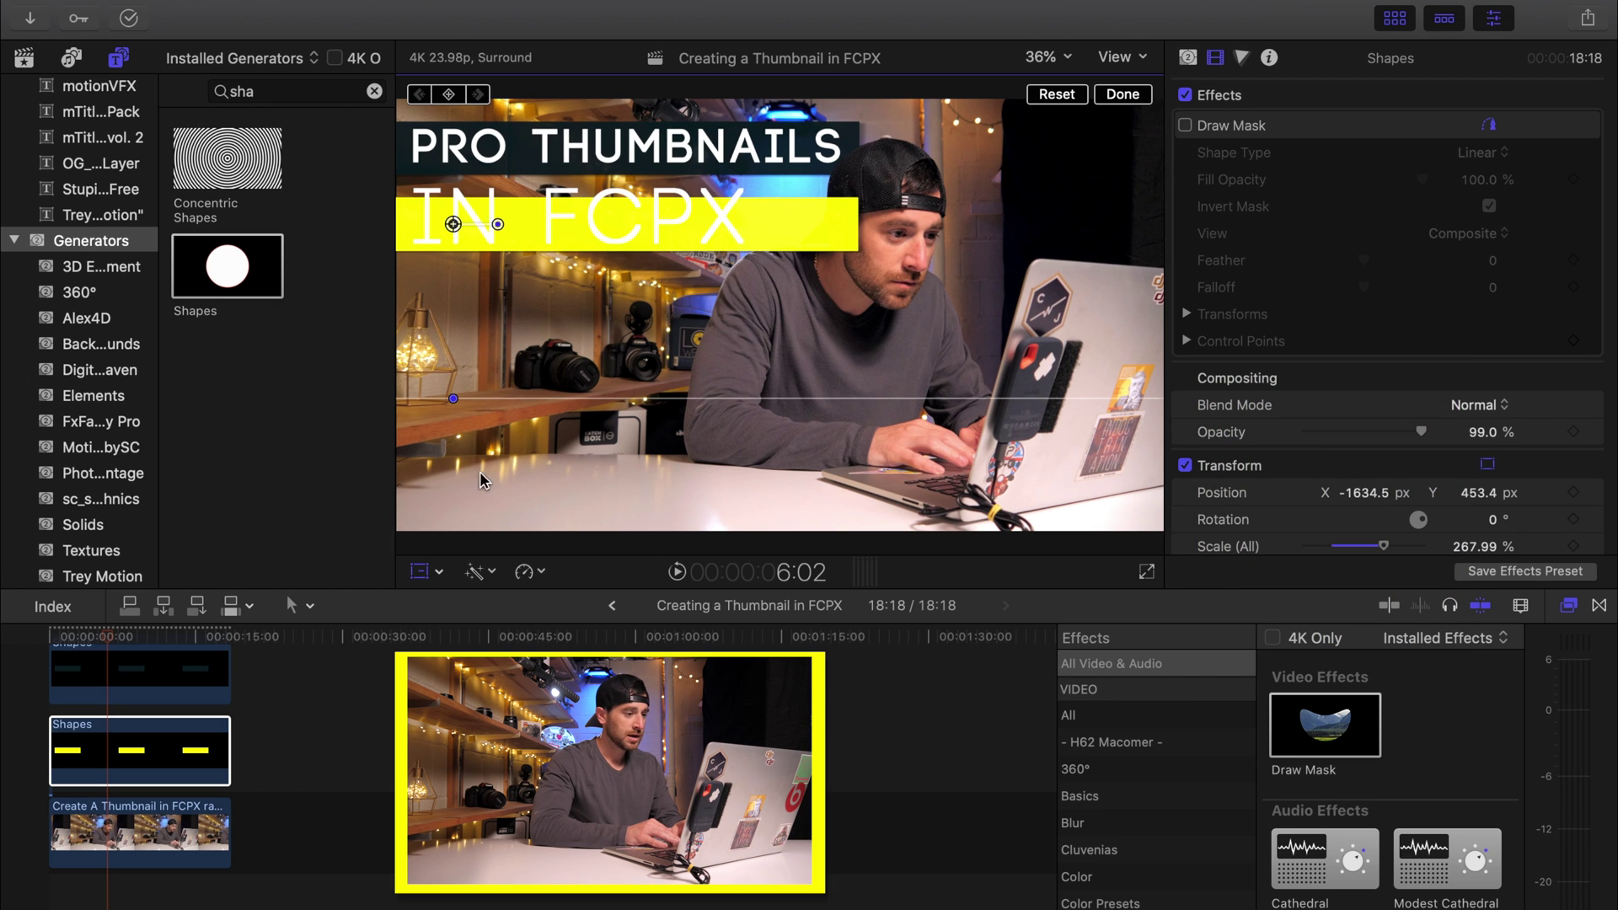
Step: Make the yellow bar taller and shift it left and up behind IN FCPX
left_click_drag(453, 397, 452, 455)
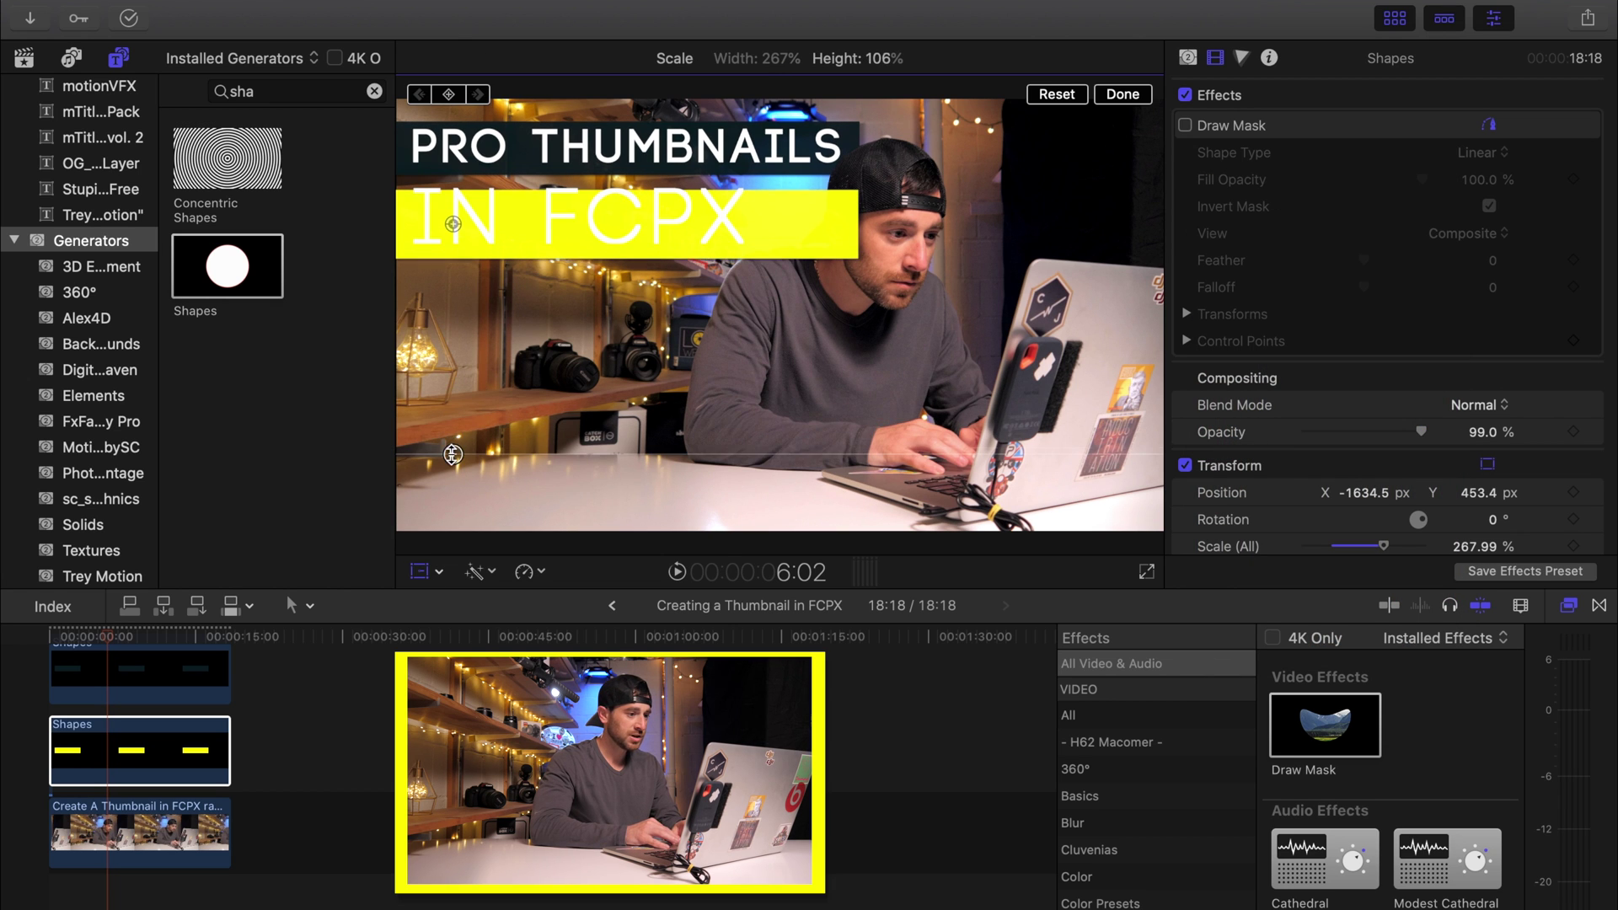
left_click_drag(566, 334, 462, 324)
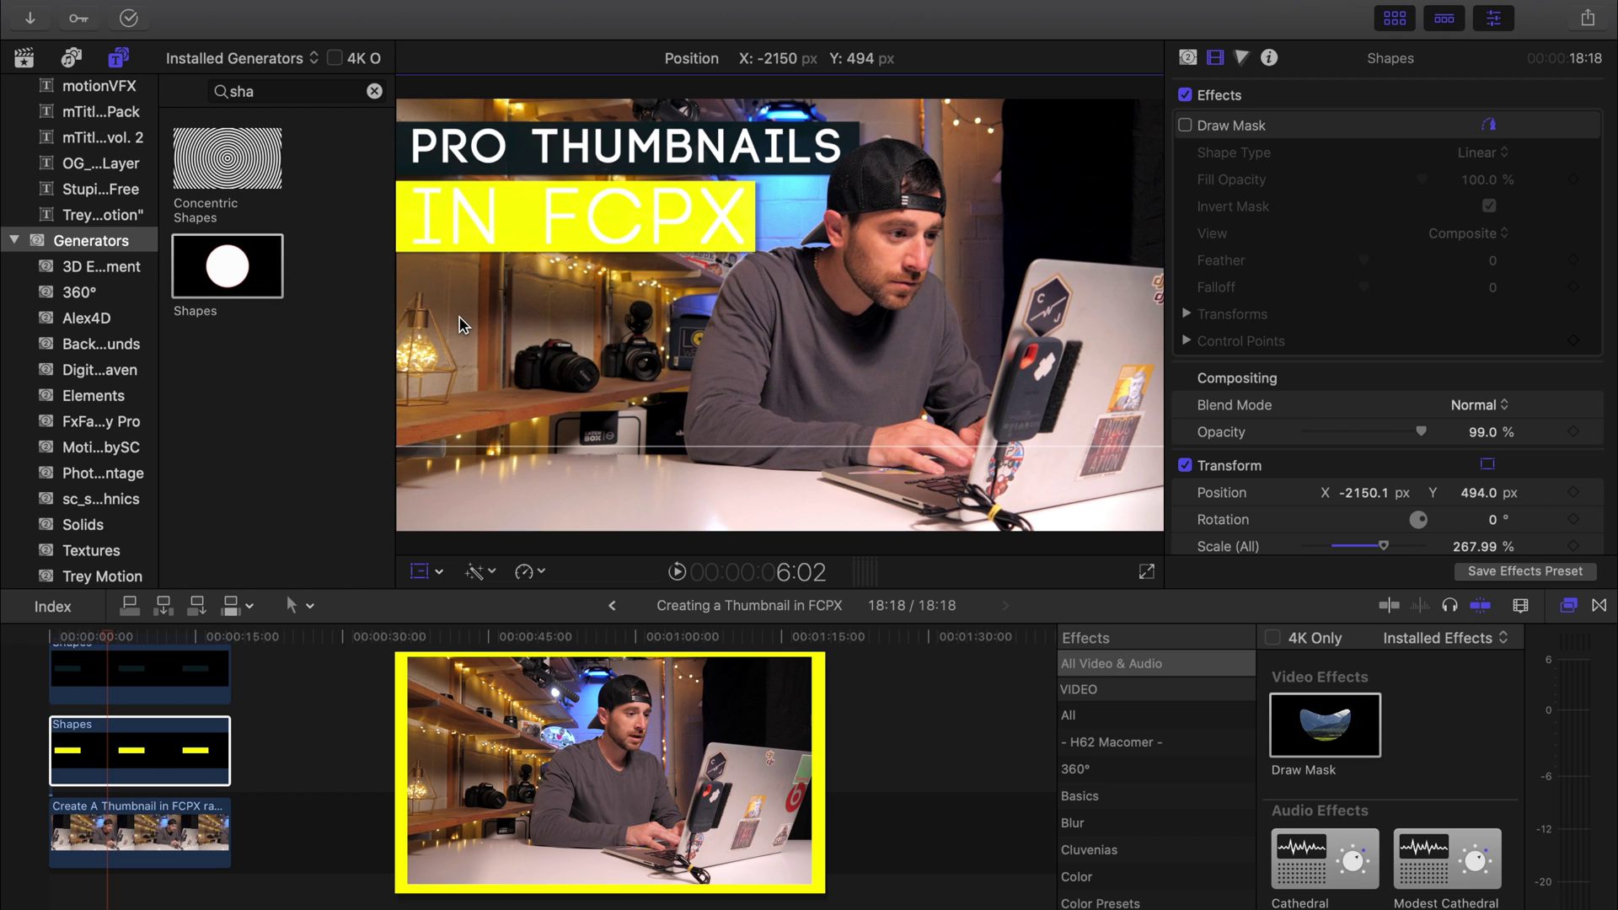
scroll(103, 738, "up", 3)
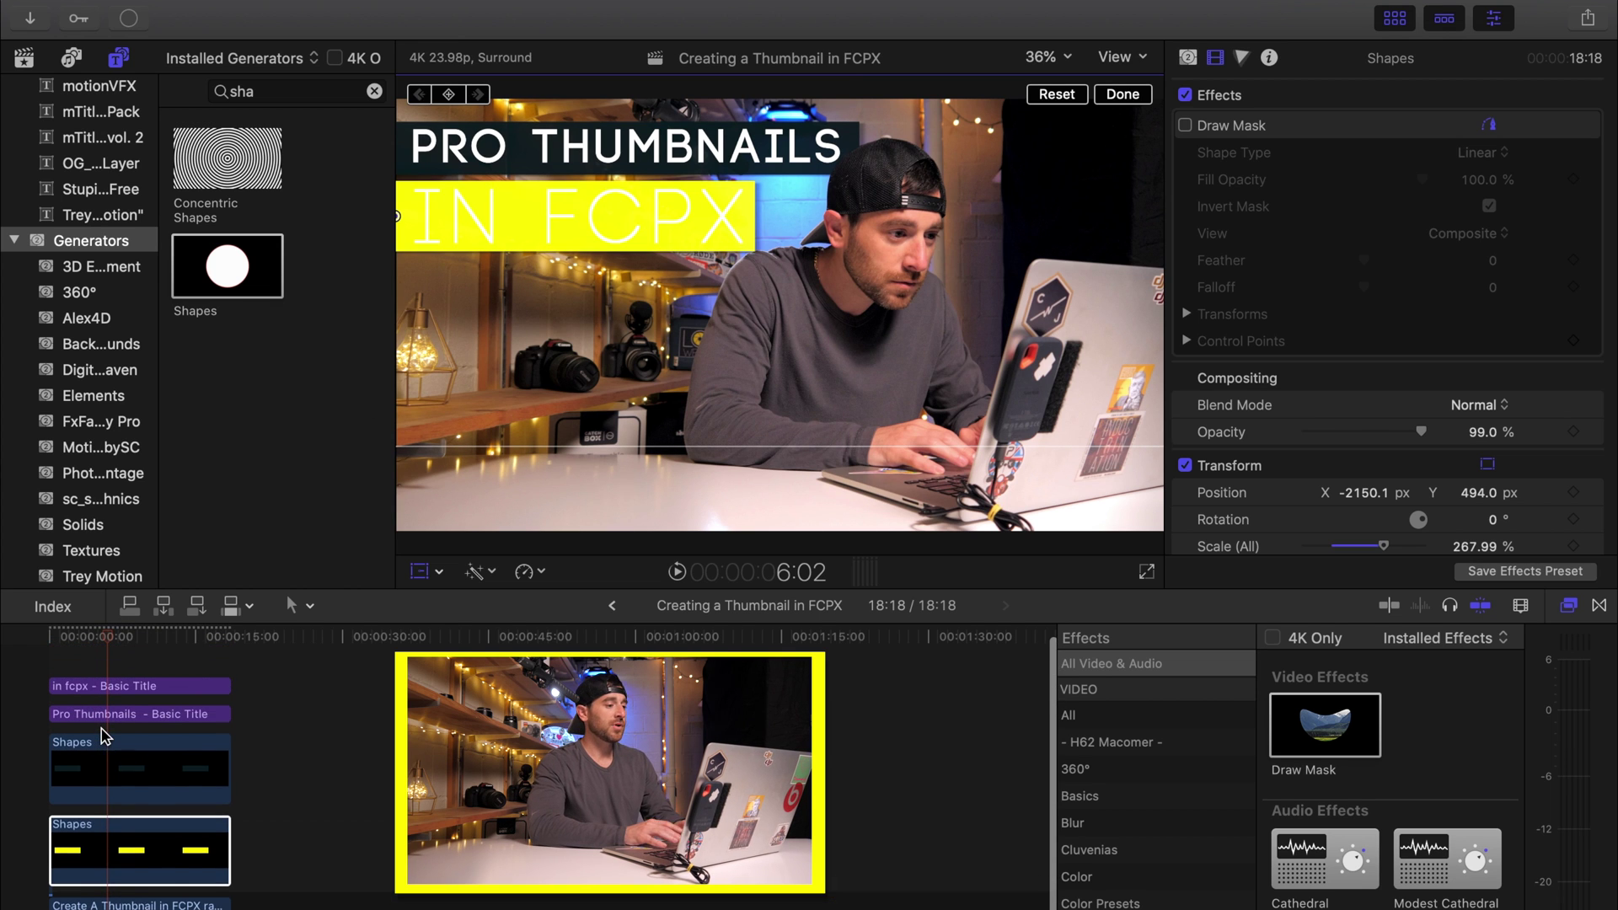
Step: Set the IN FCPX text face colour to dark teal
left_click(108, 686)
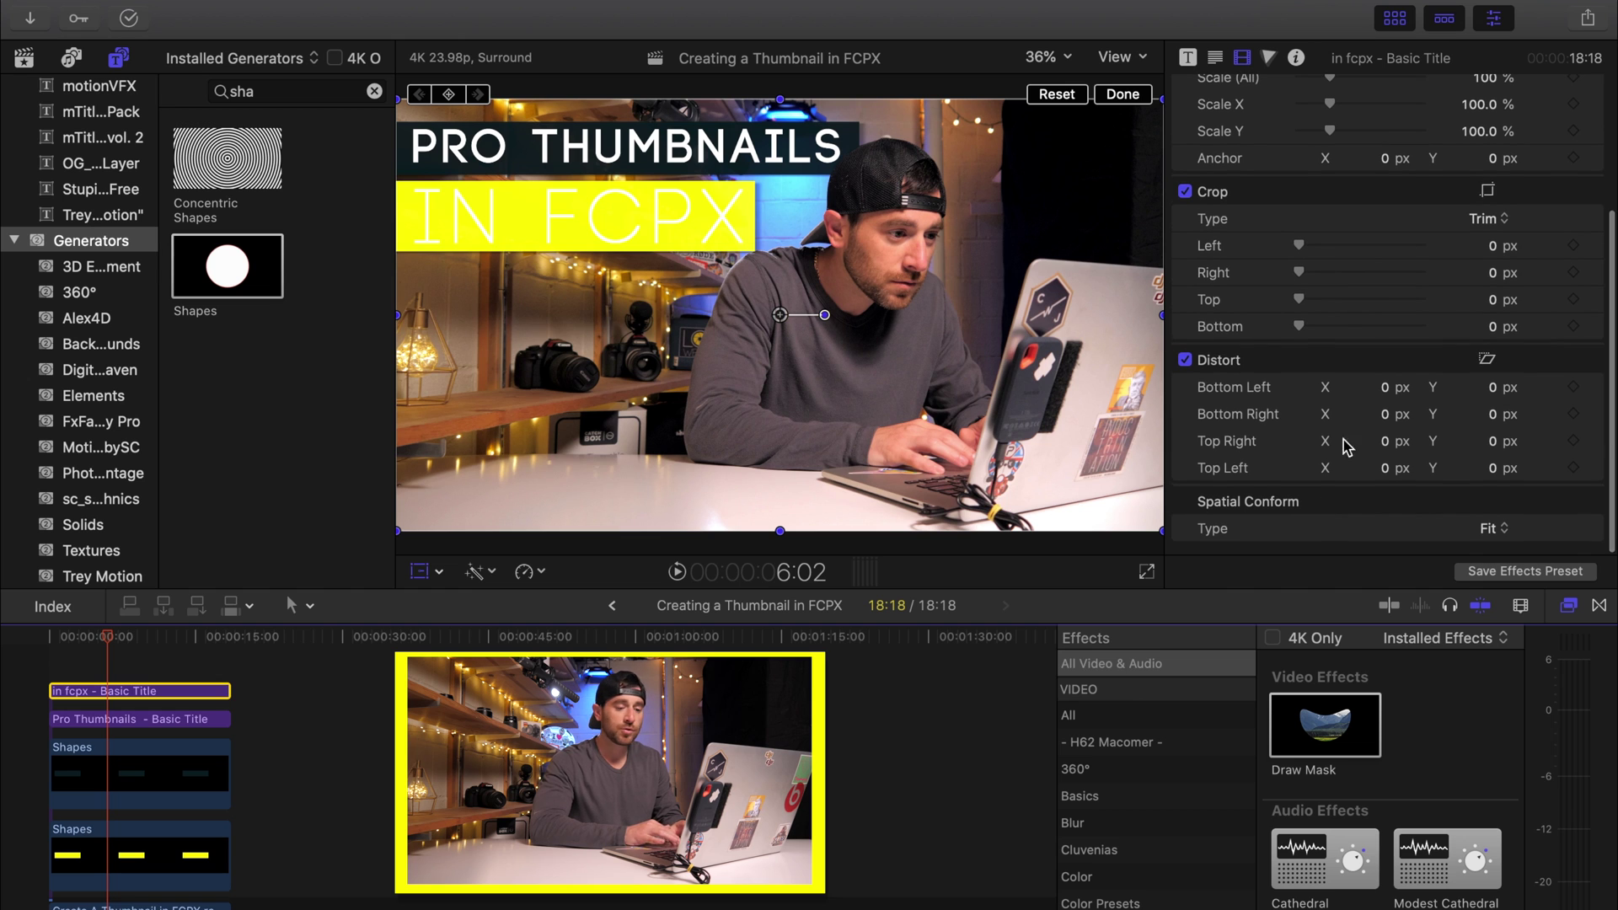
scroll(1312, 416, "up", 5)
left_click(1215, 57)
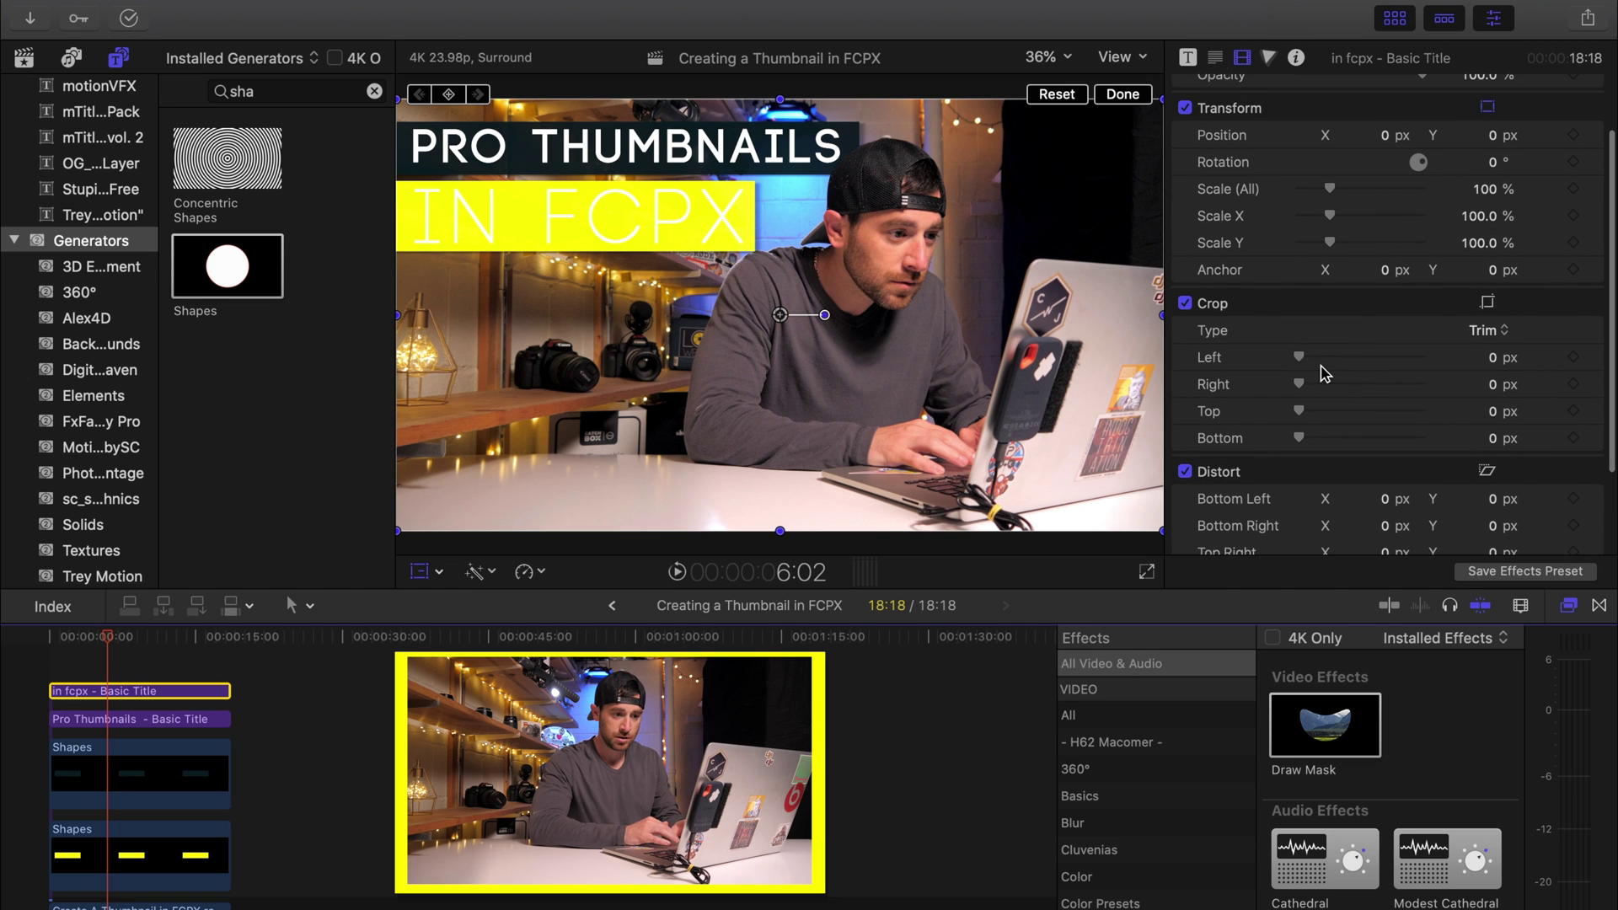
scroll(1327, 371, "down", 5)
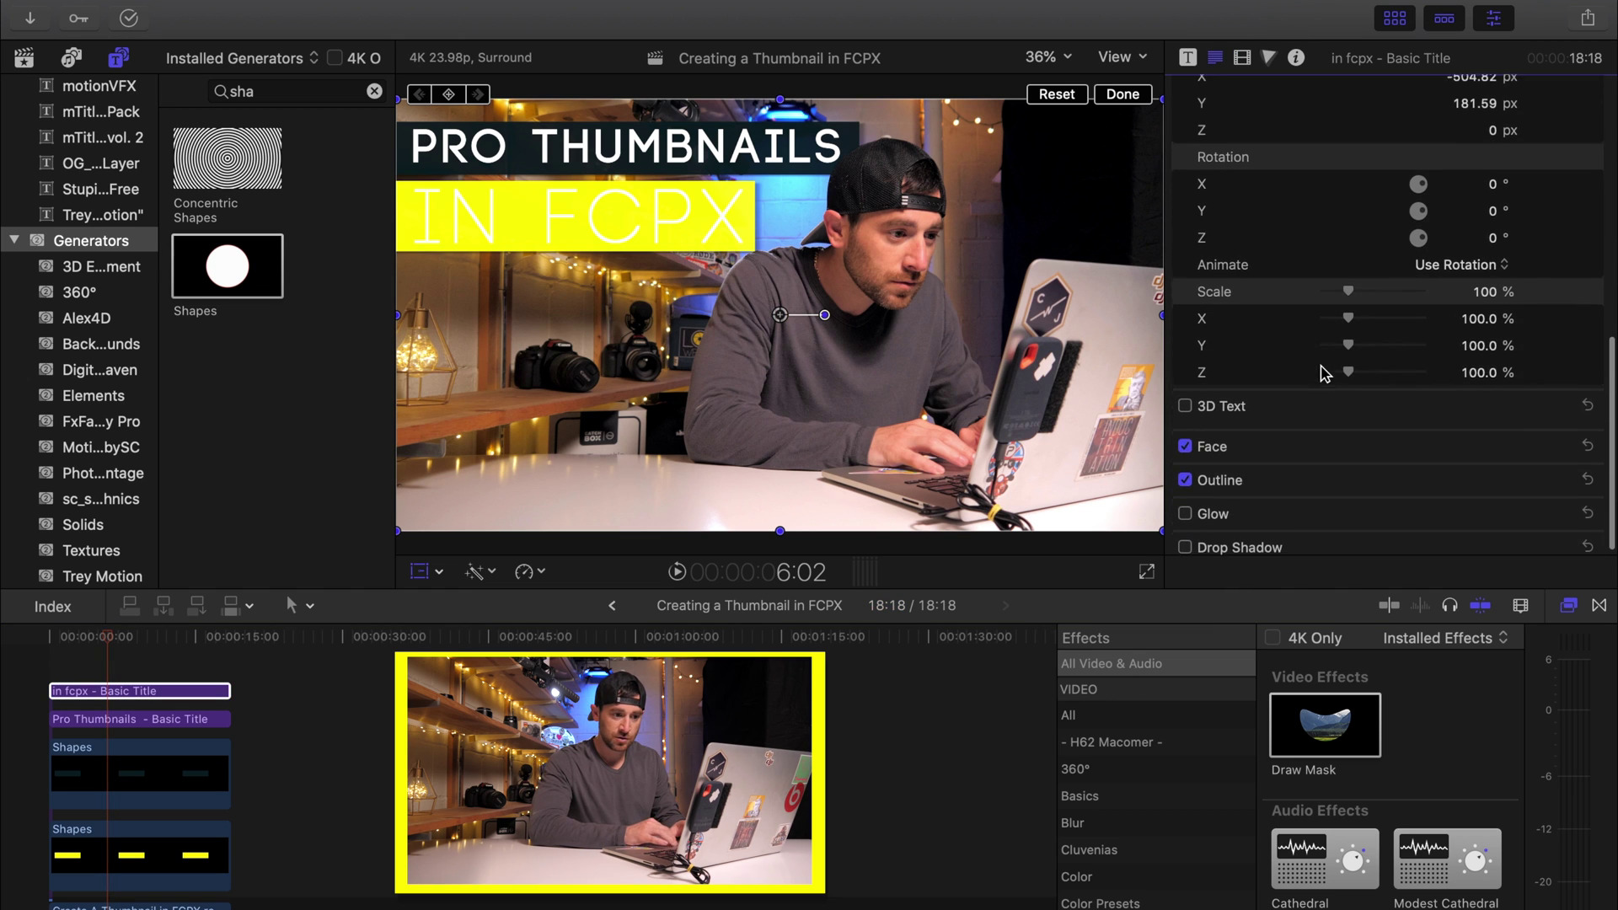
left_click(1551, 441)
left_click(1477, 495)
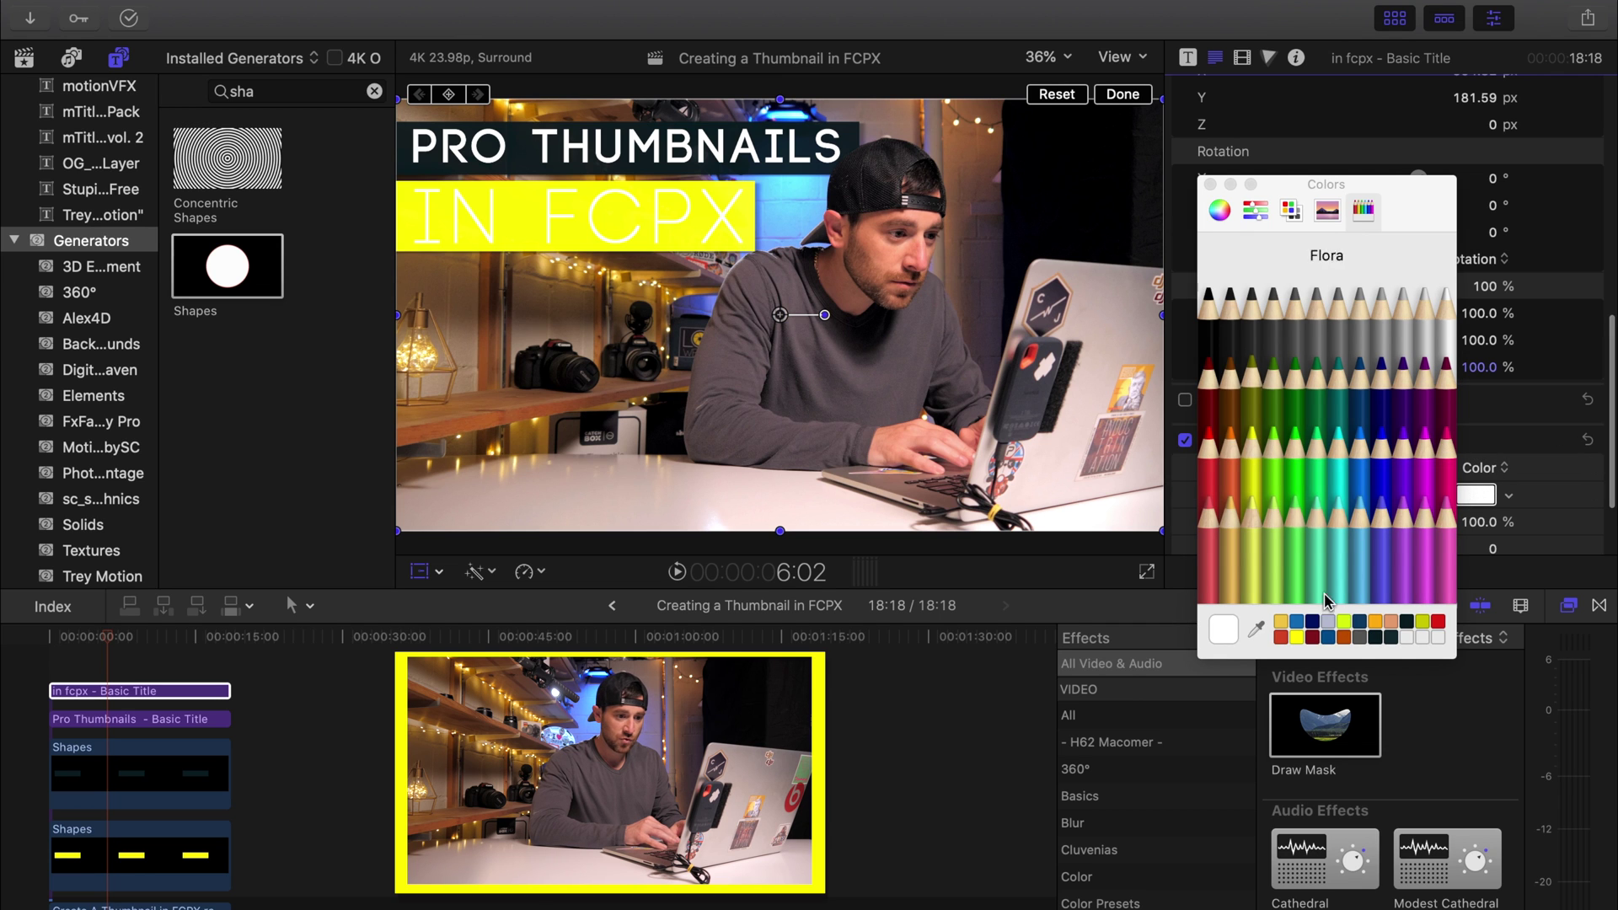
left_click(1404, 634)
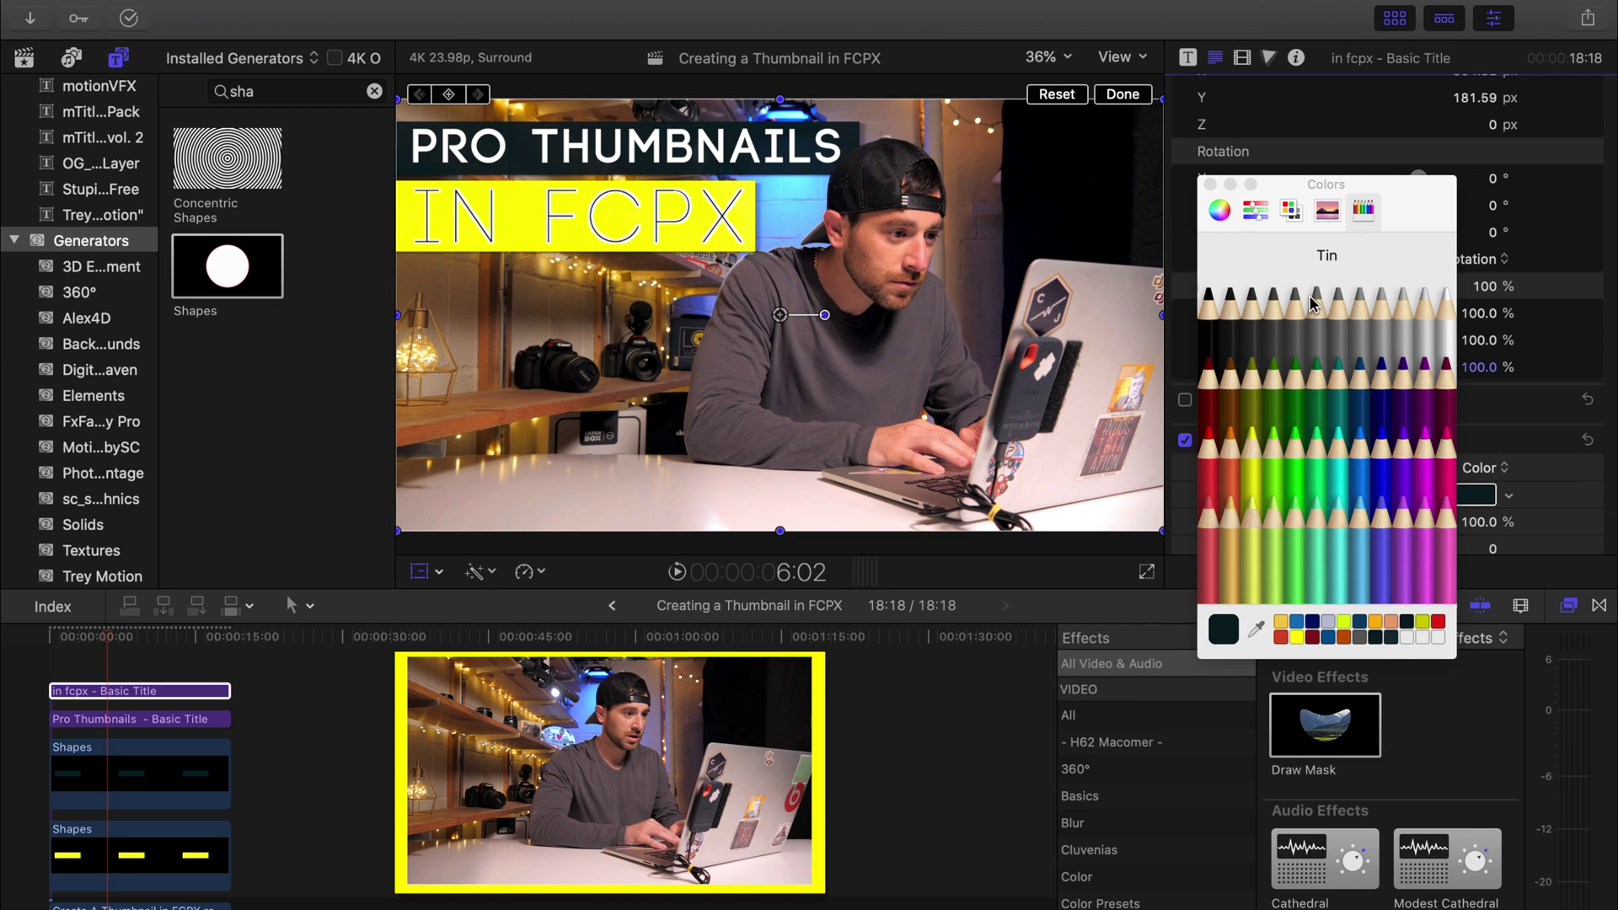
left_click(1209, 184)
Step: Make the IN FCPX outline dark teal as well
scroll(1239, 455, "down", 3)
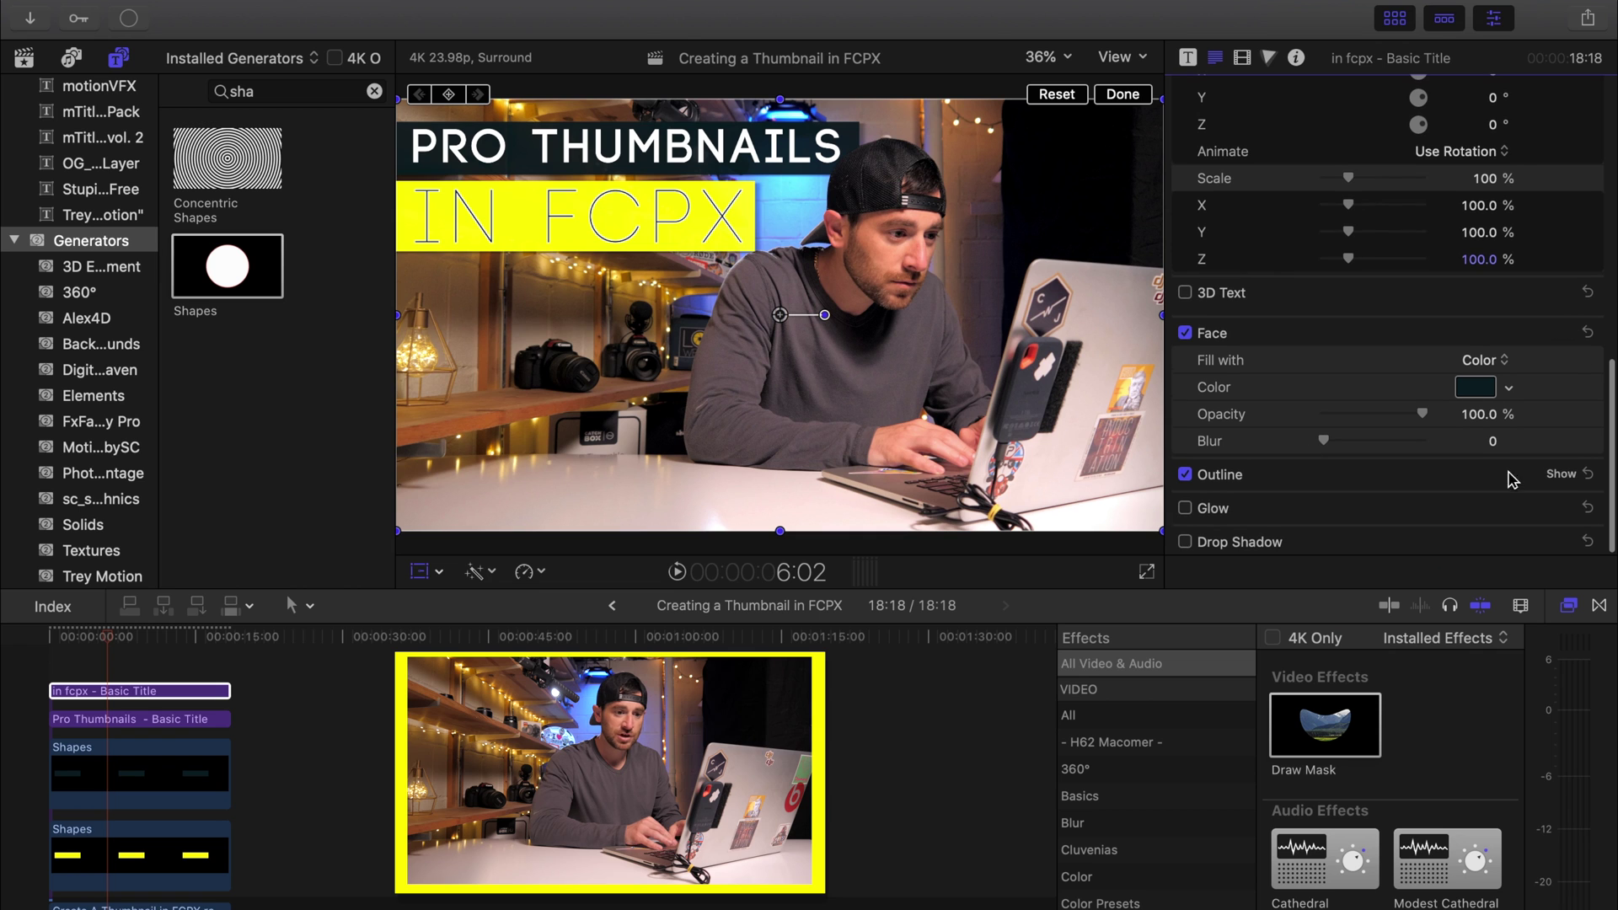
scroll(1549, 482, "down", 4)
left_click(1477, 402)
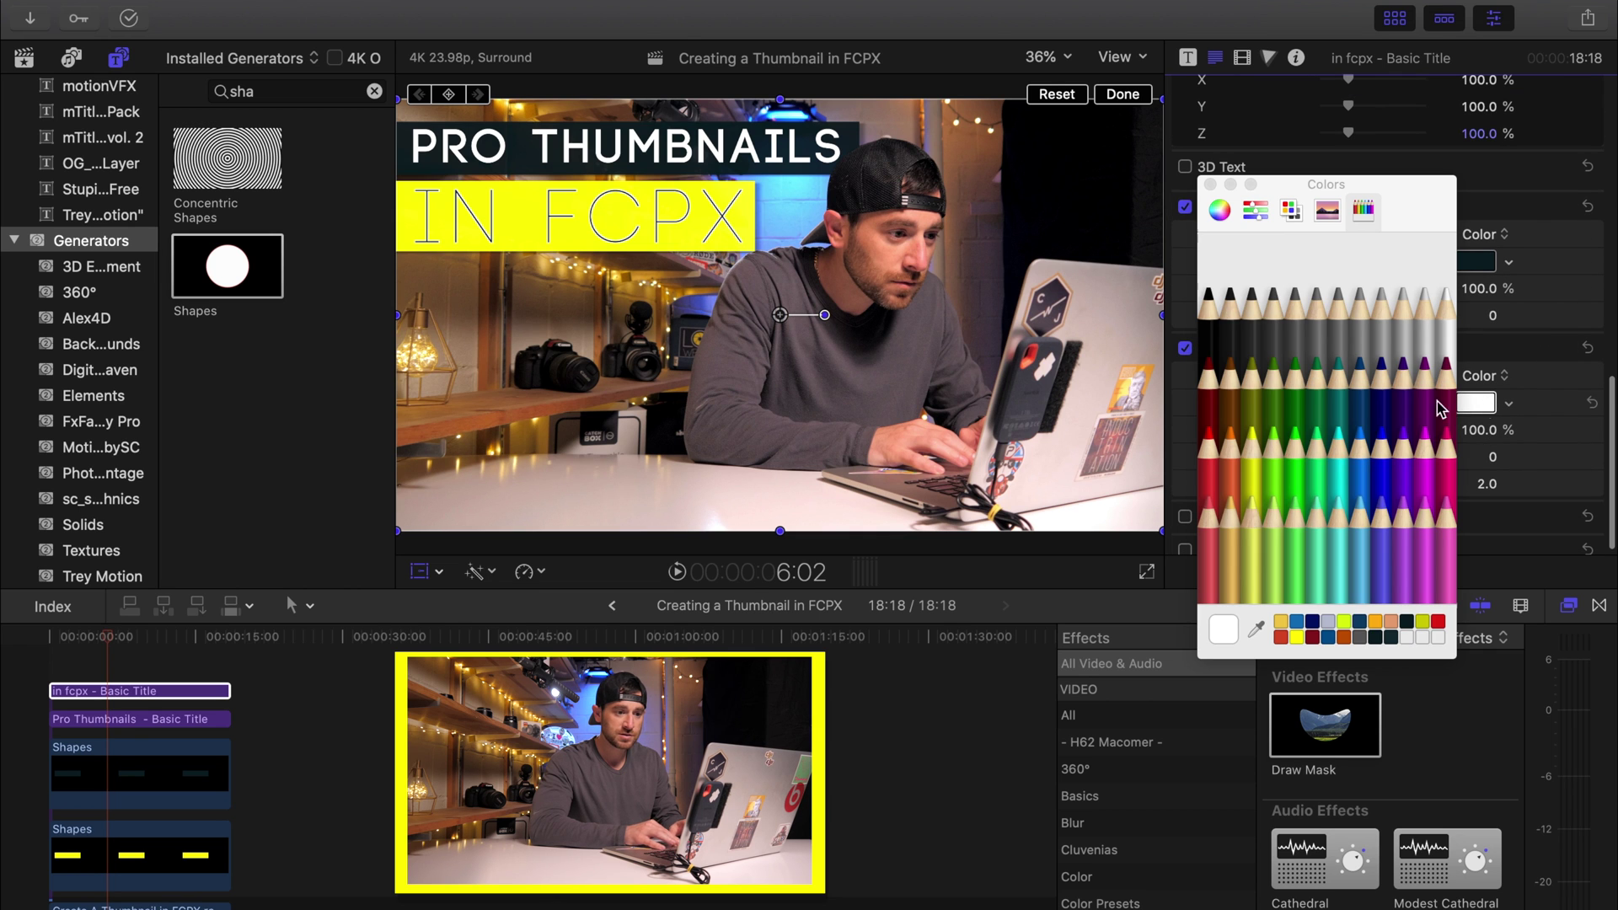
left_click(1404, 621)
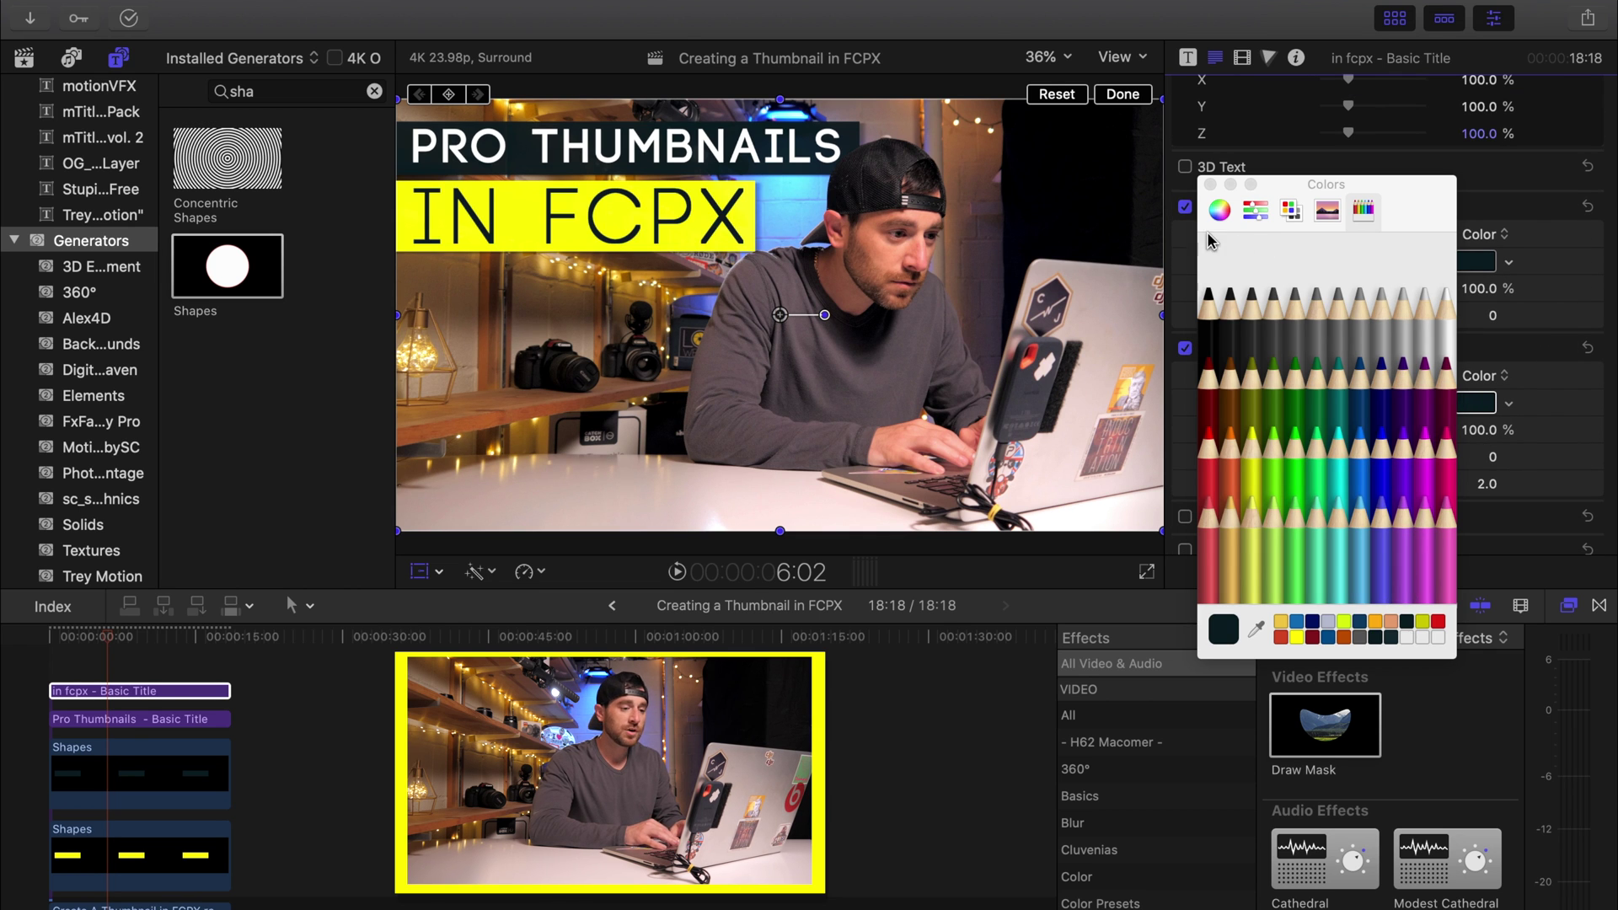
left_click(1210, 184)
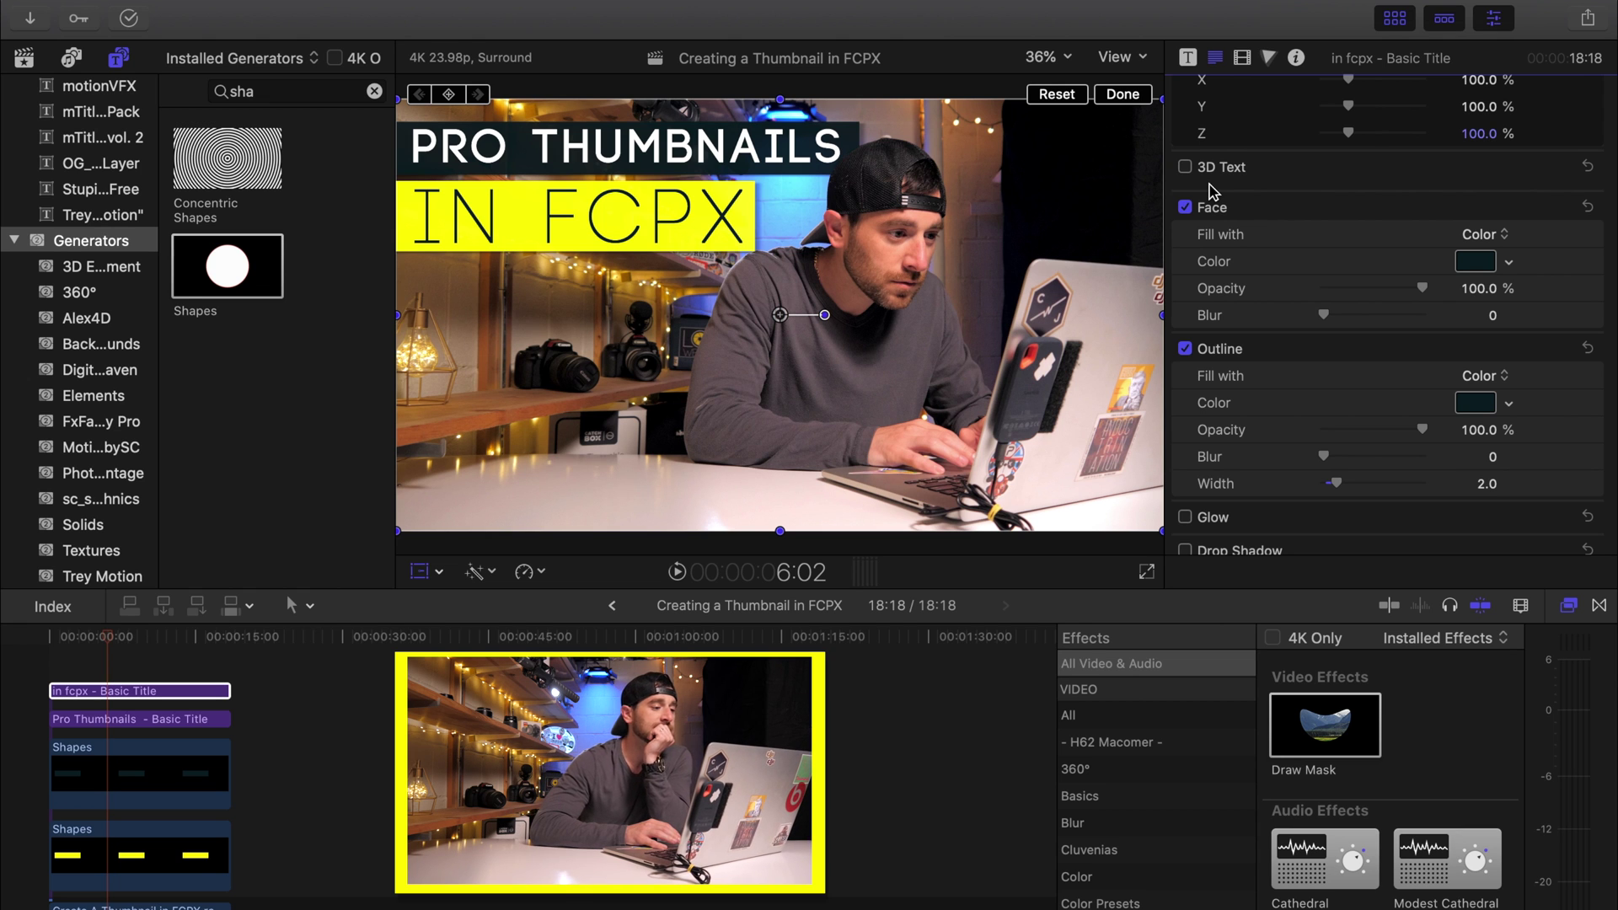
left_click(139, 855)
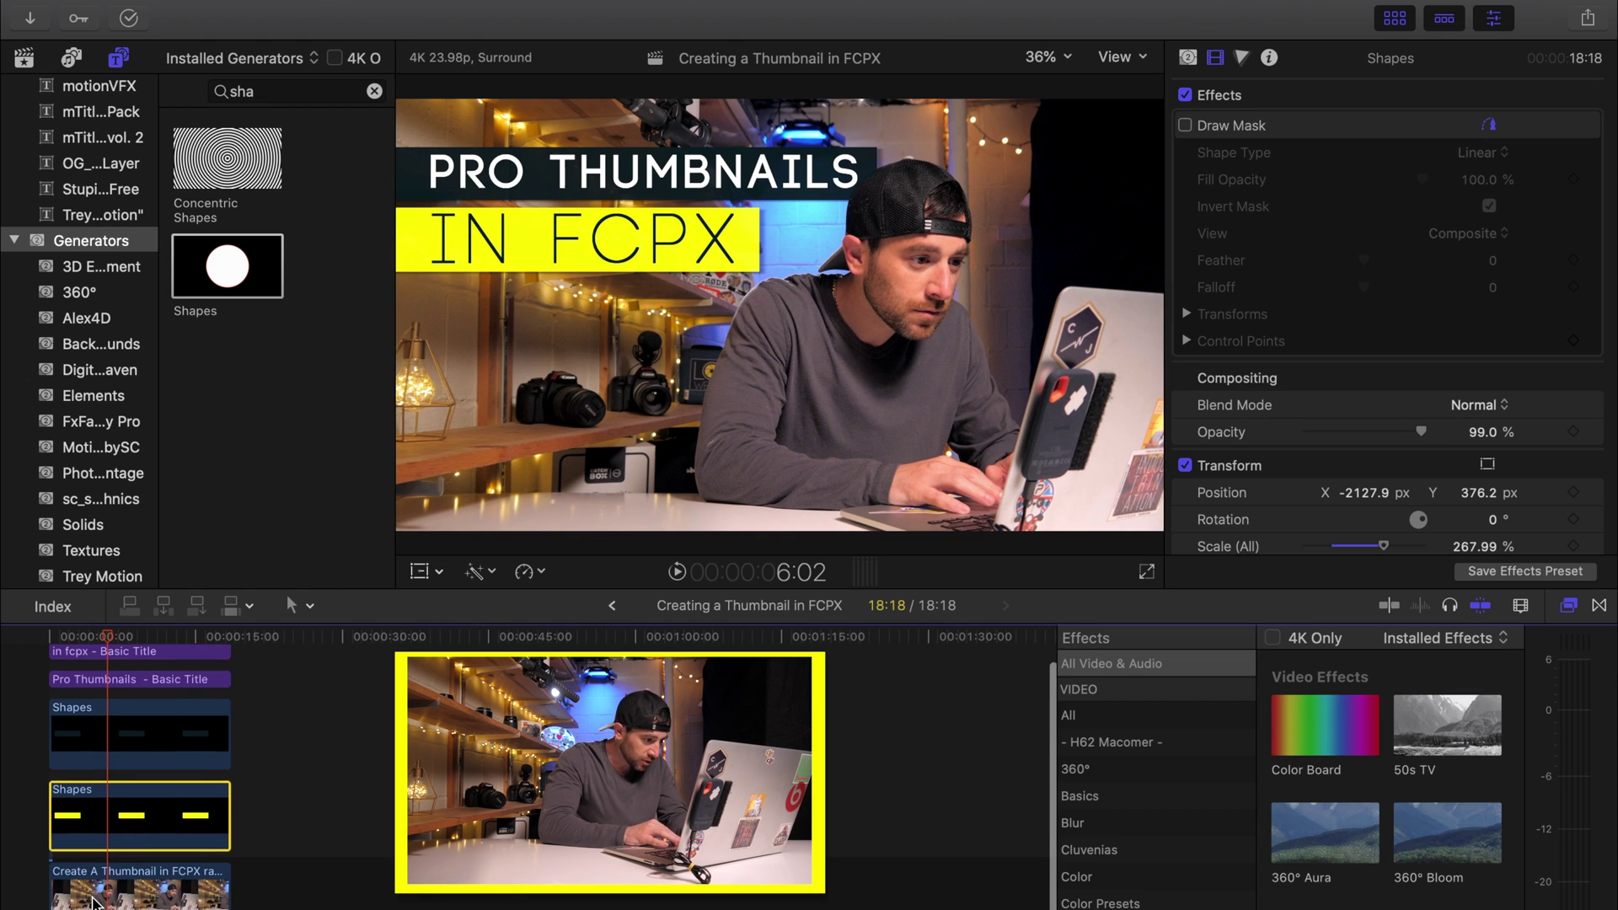
Step: Apply Gaussian blur to the raw background image with a rotated, rounded shape mask over the title
left_click(140, 885)
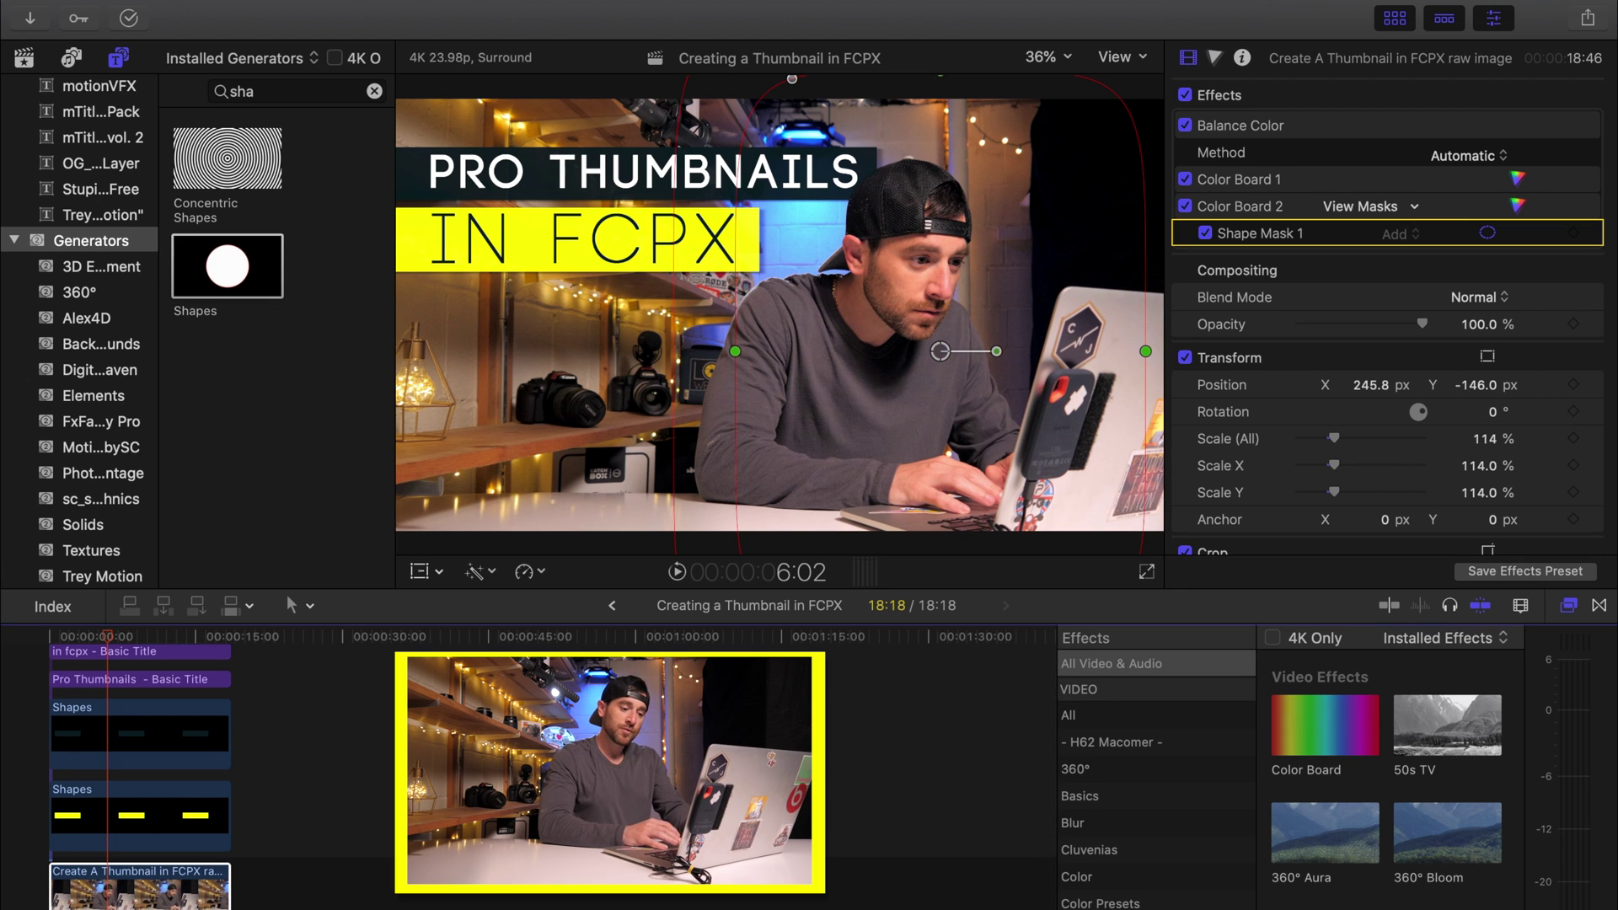
scroll(1390, 775, "down", 10)
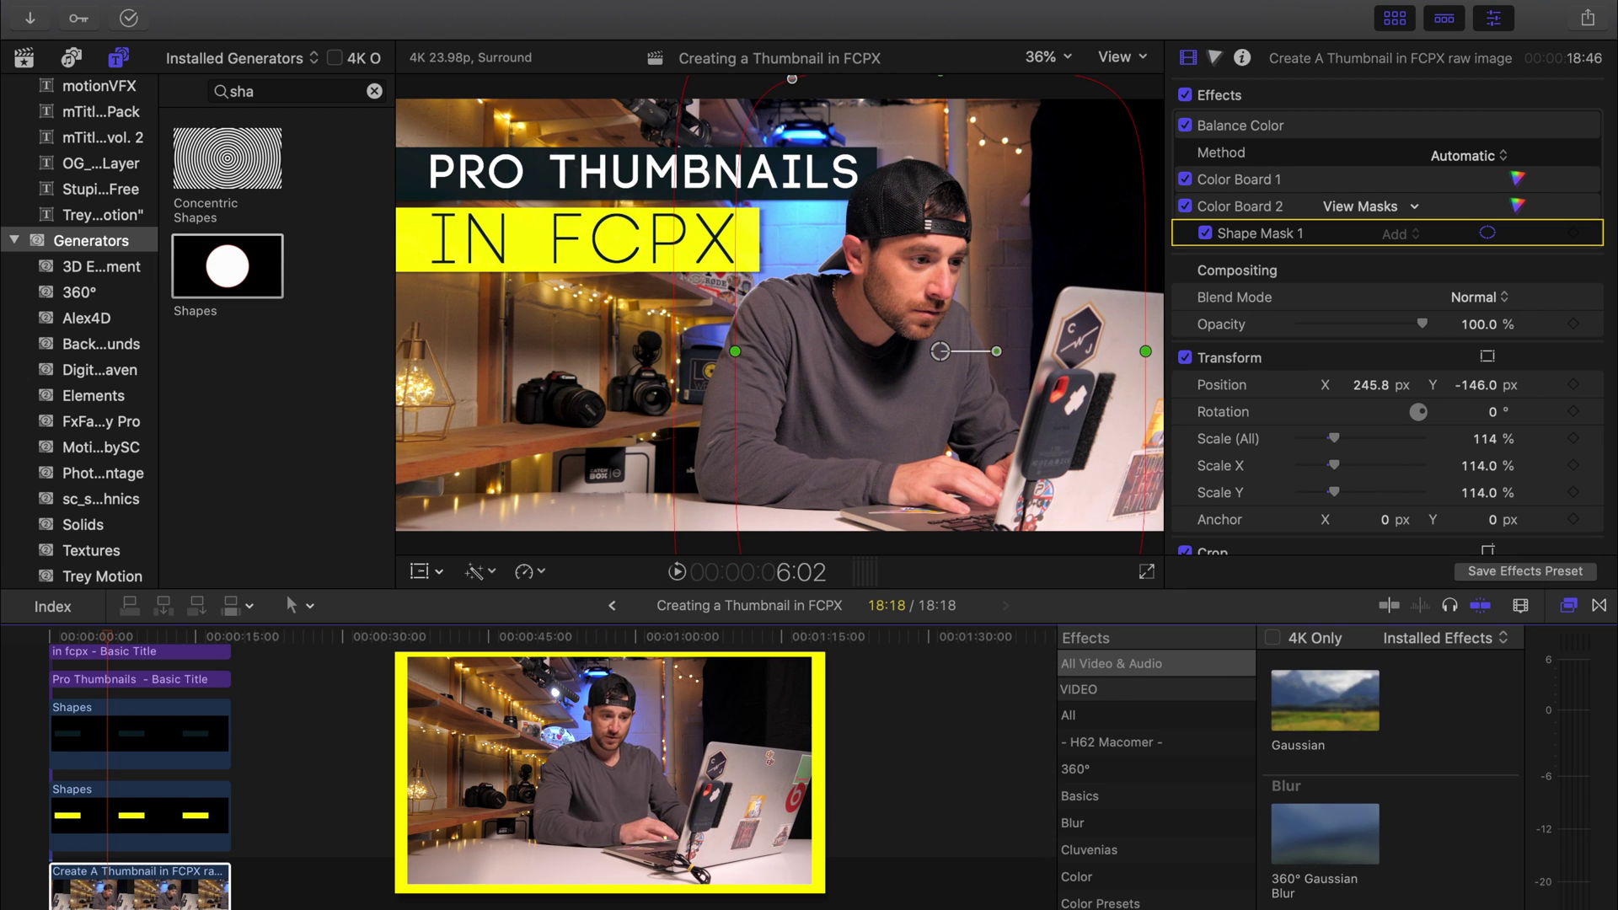
double_click(1340, 675)
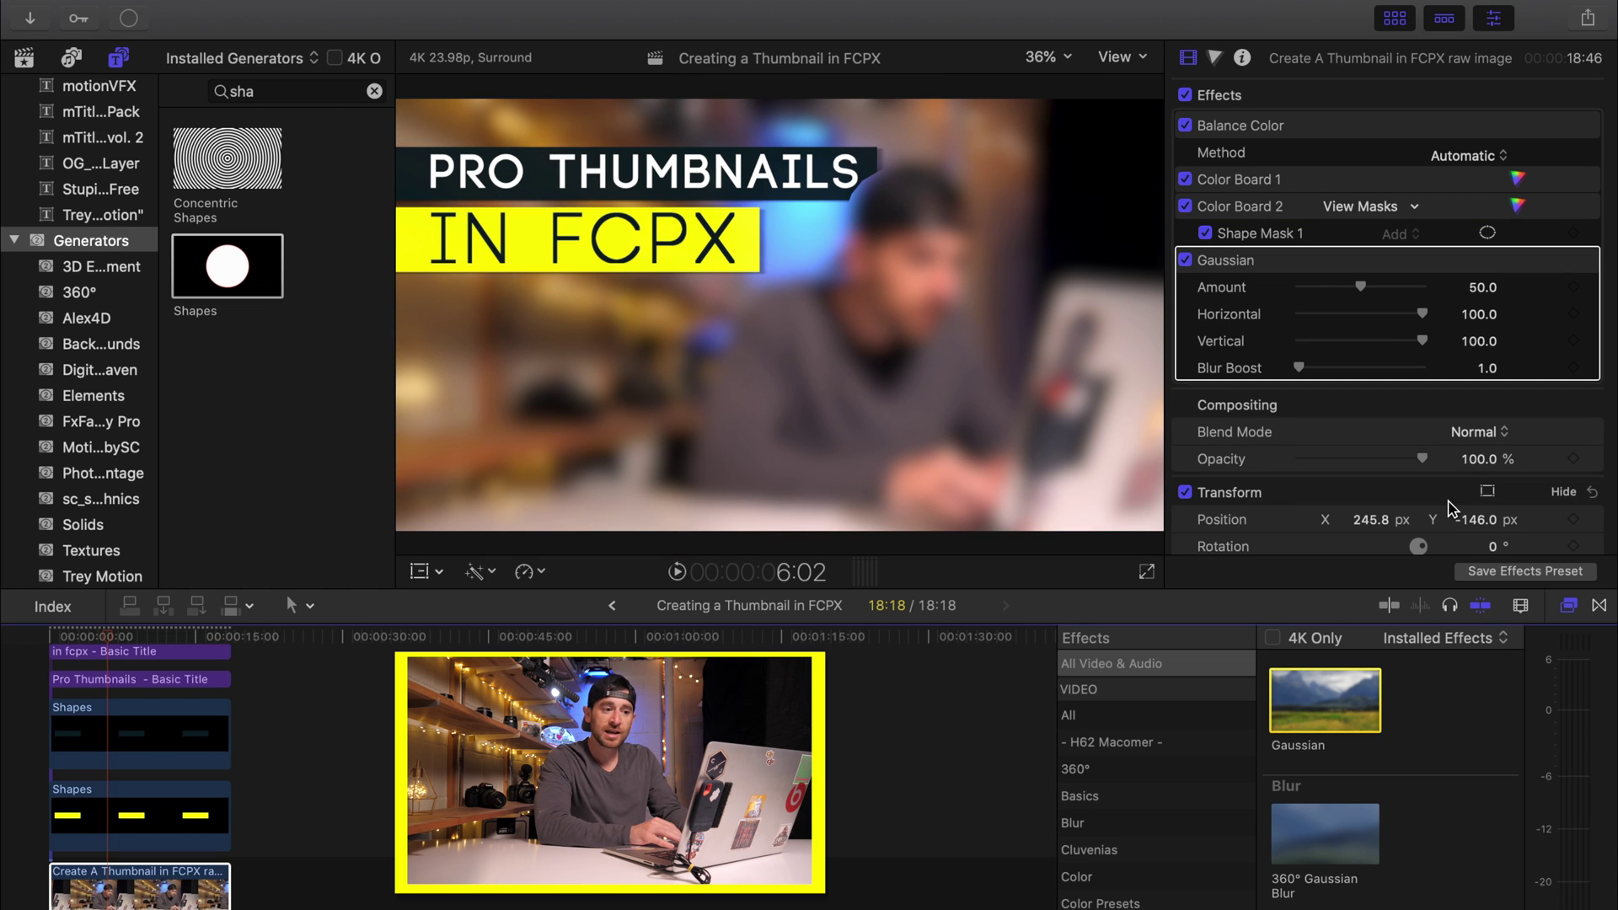
left_click(1488, 261)
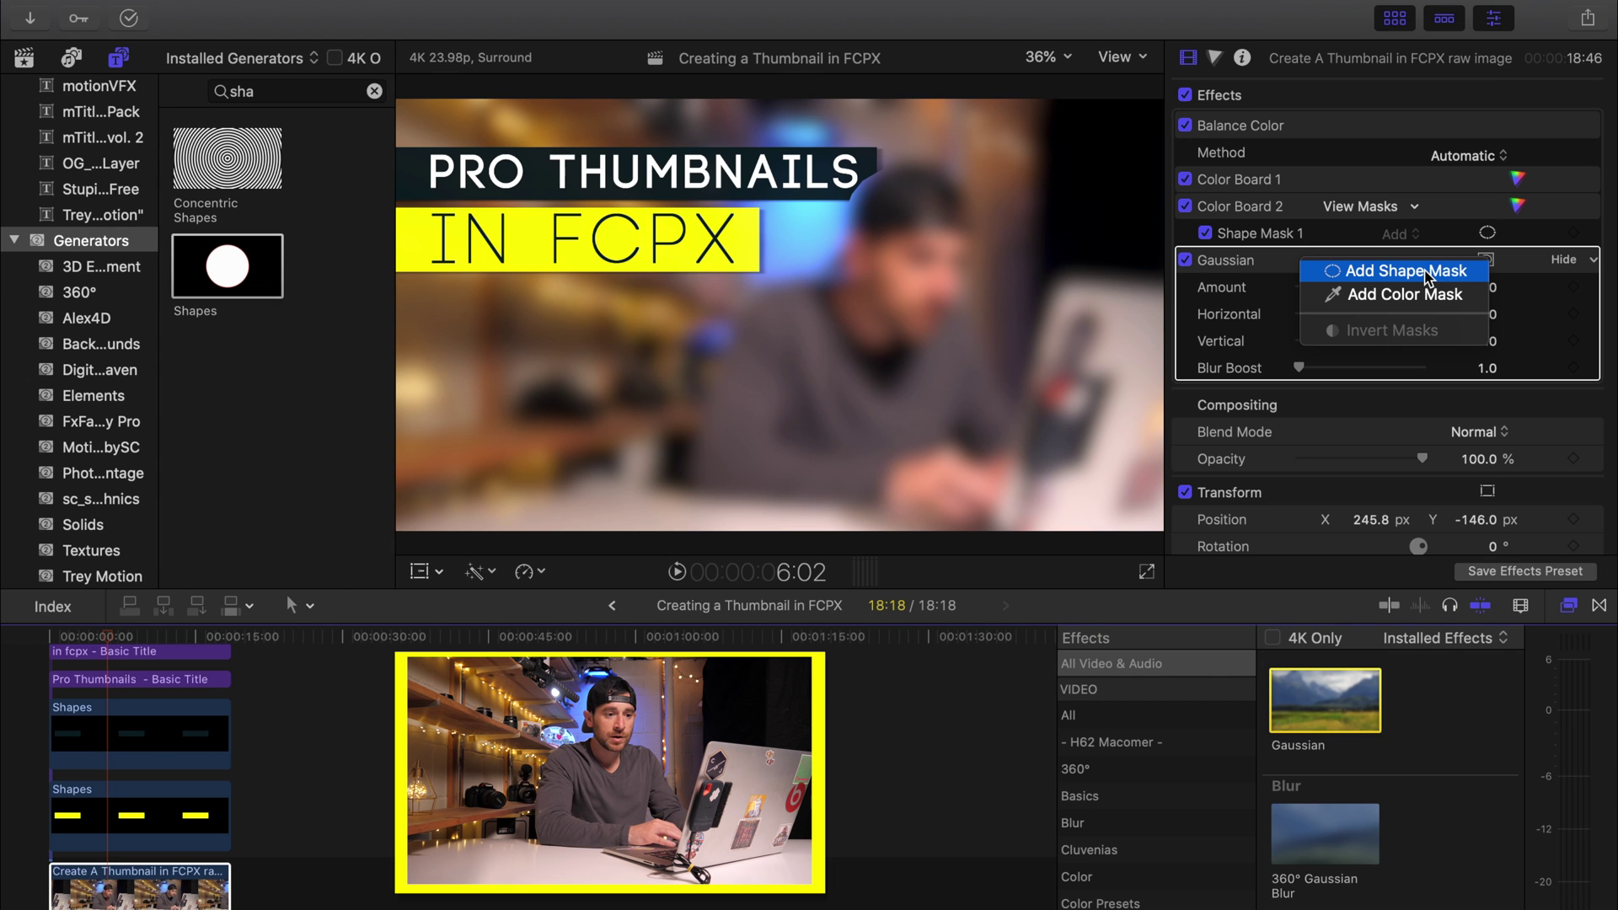
left_click(1453, 277)
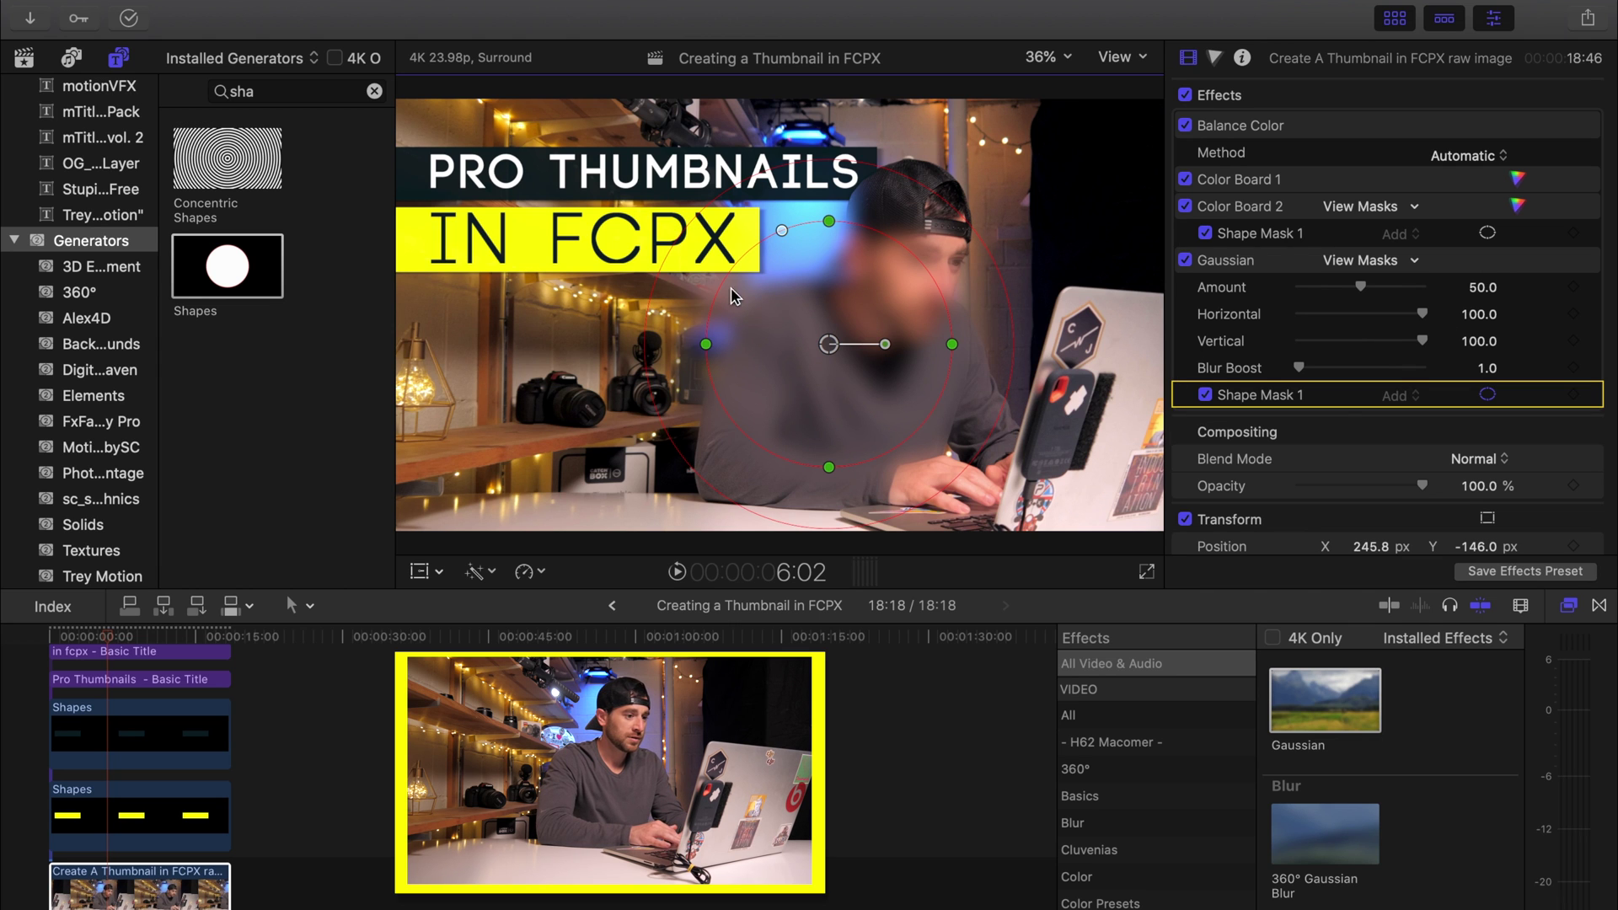
left_click_drag(802, 309, 625, 257)
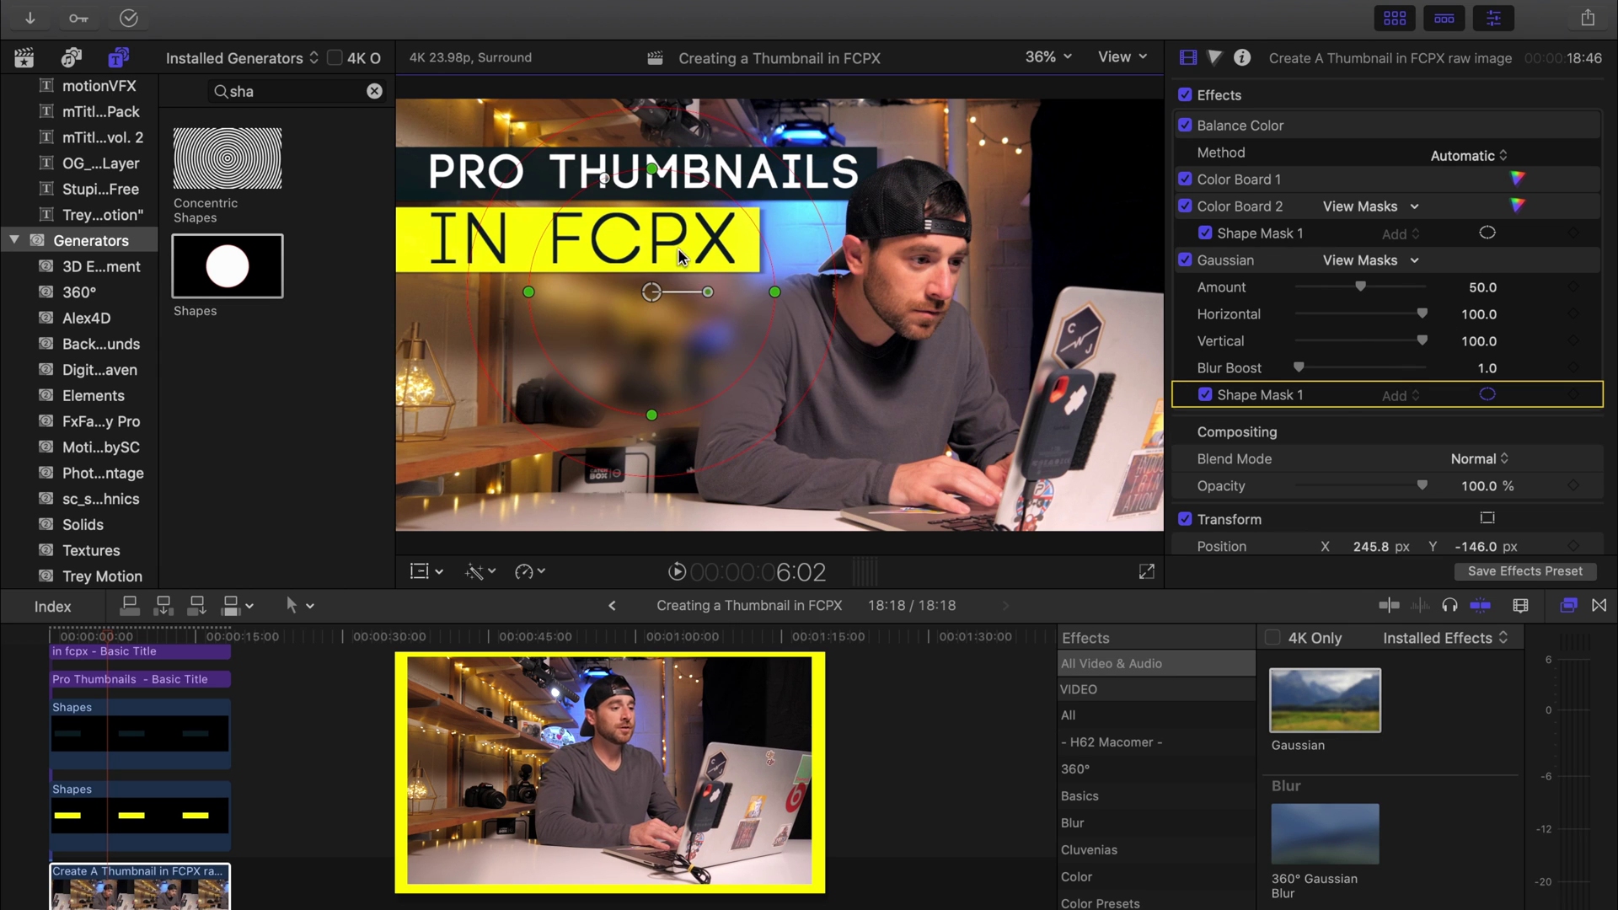
left_click_drag(708, 291, 893, 354)
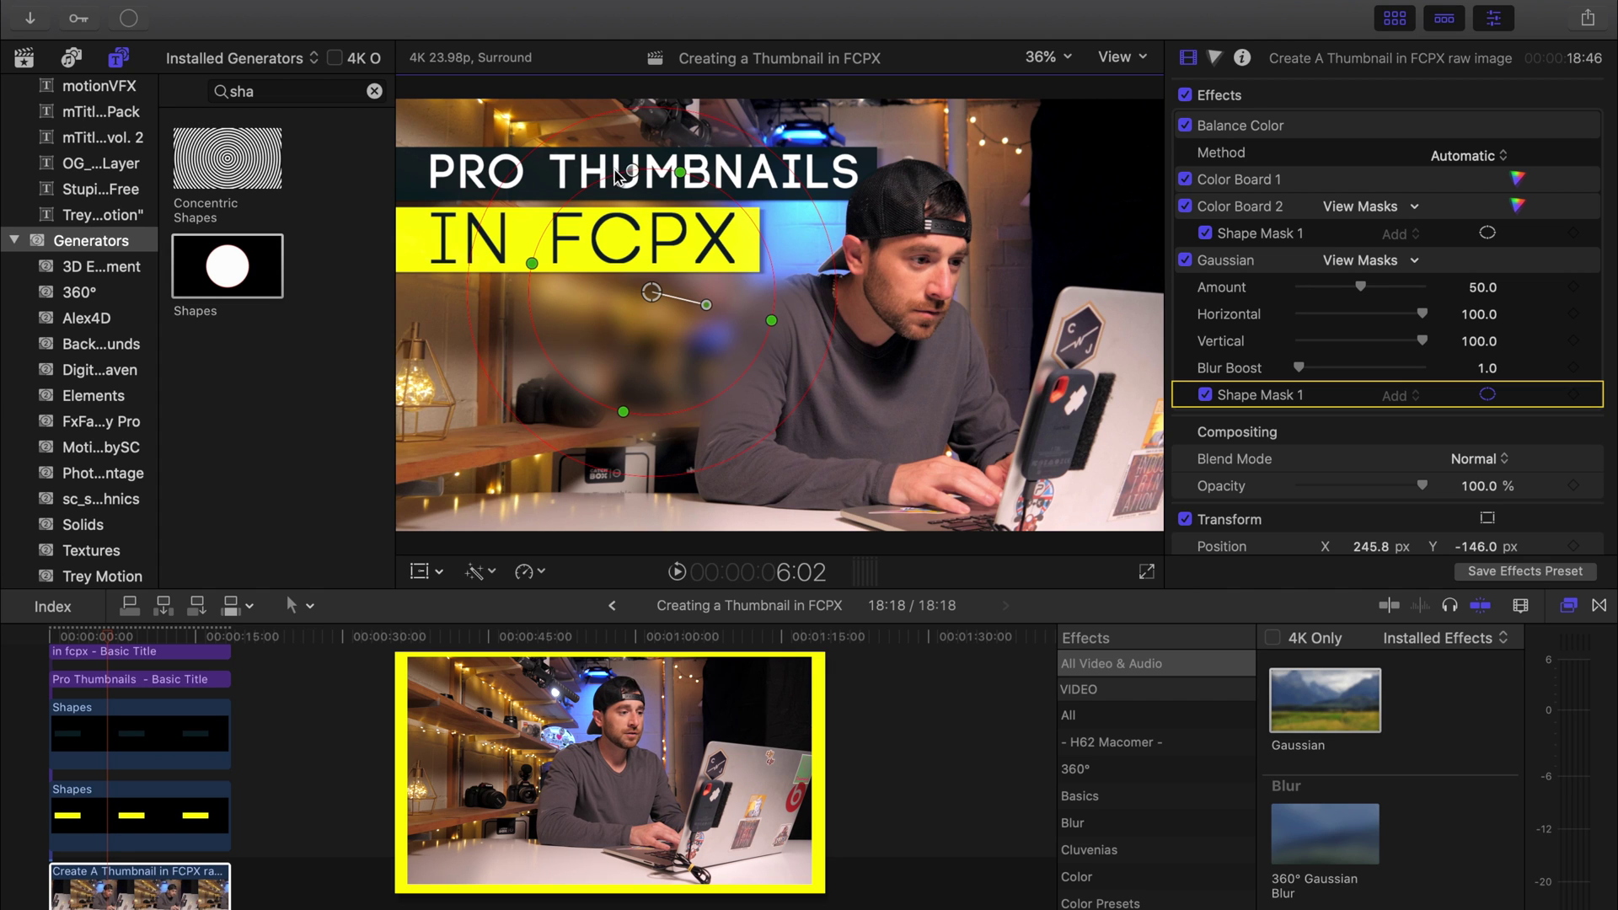
left_click_drag(606, 170, 604, 160)
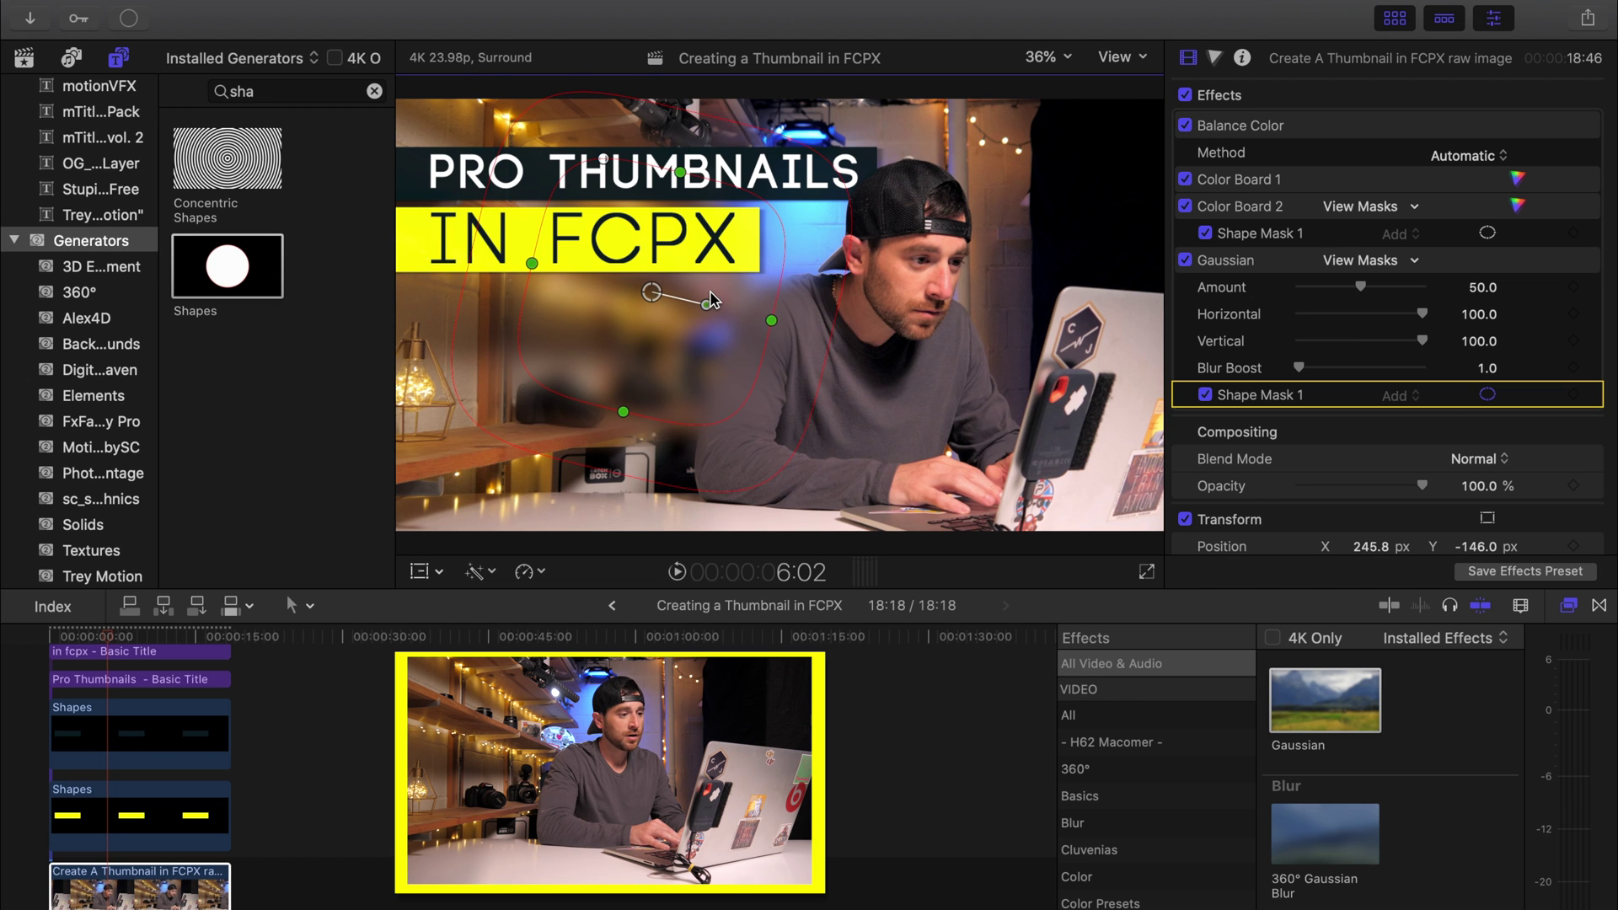
Step: Set the Gaussian blur Amount to 10, check the result, then lower it to 5
key("super+minus")
left_click(1484, 289)
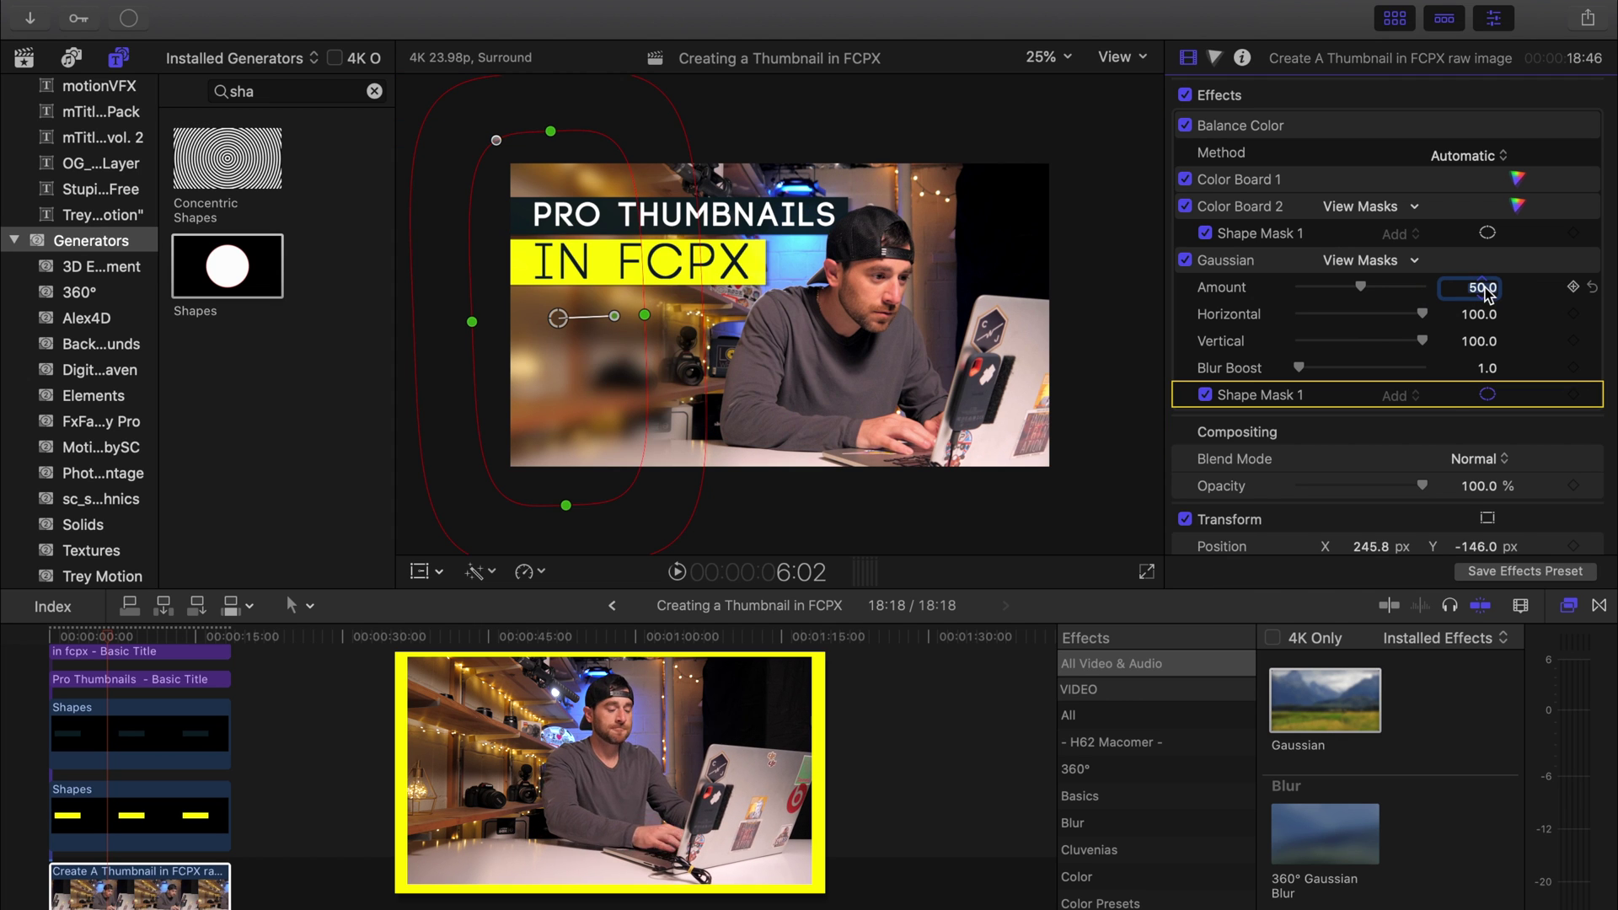
type("10")
key("Return")
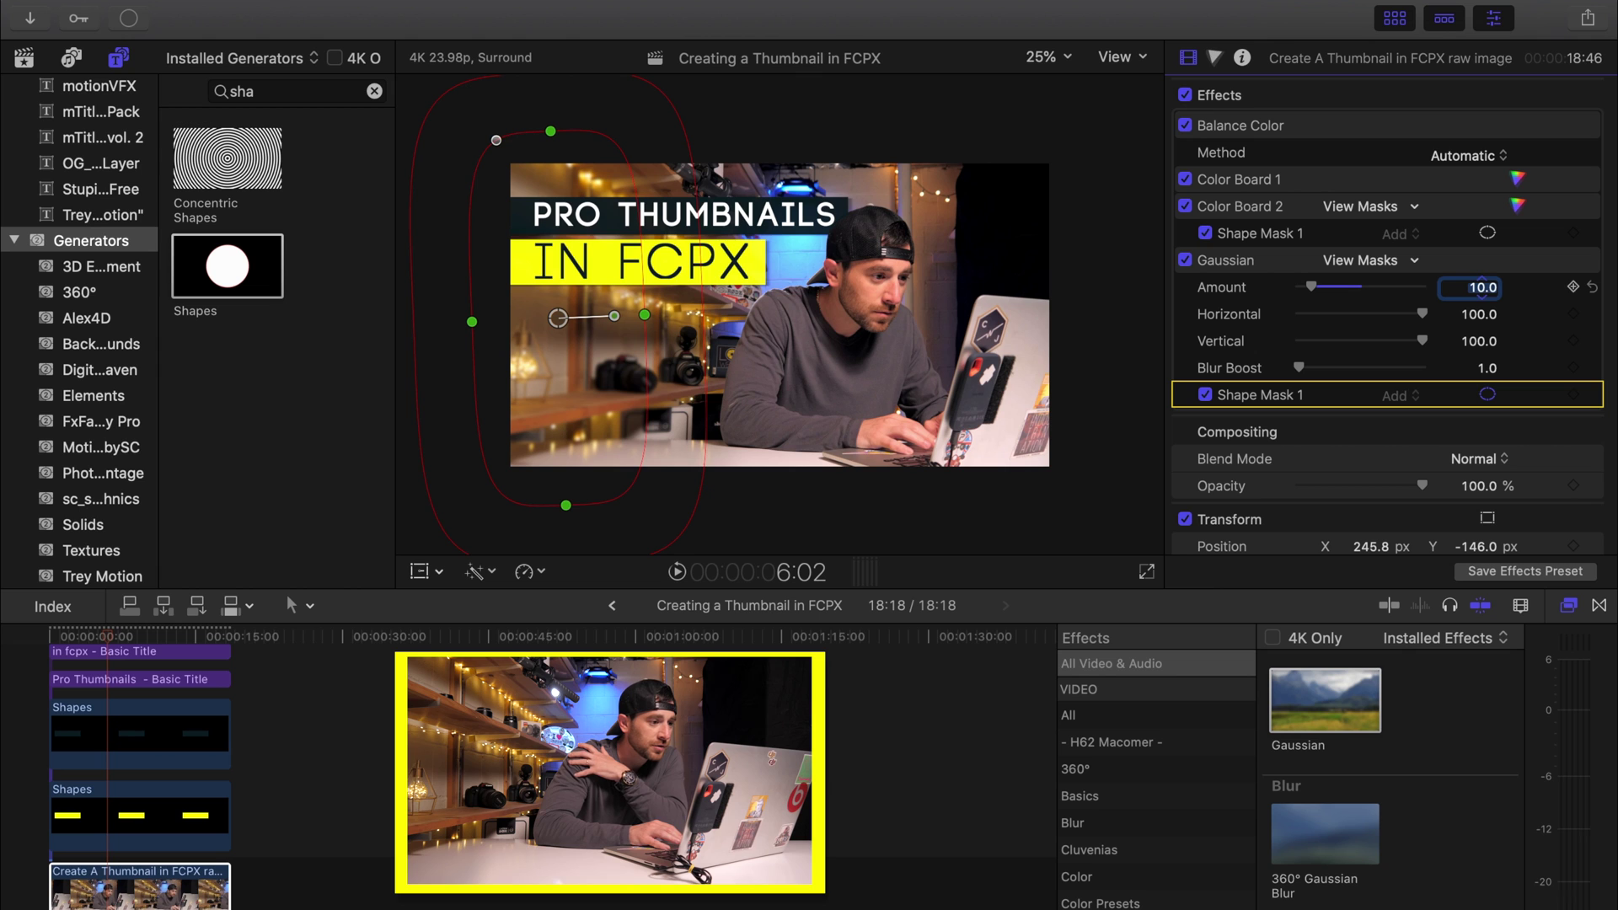
left_click(1256, 268)
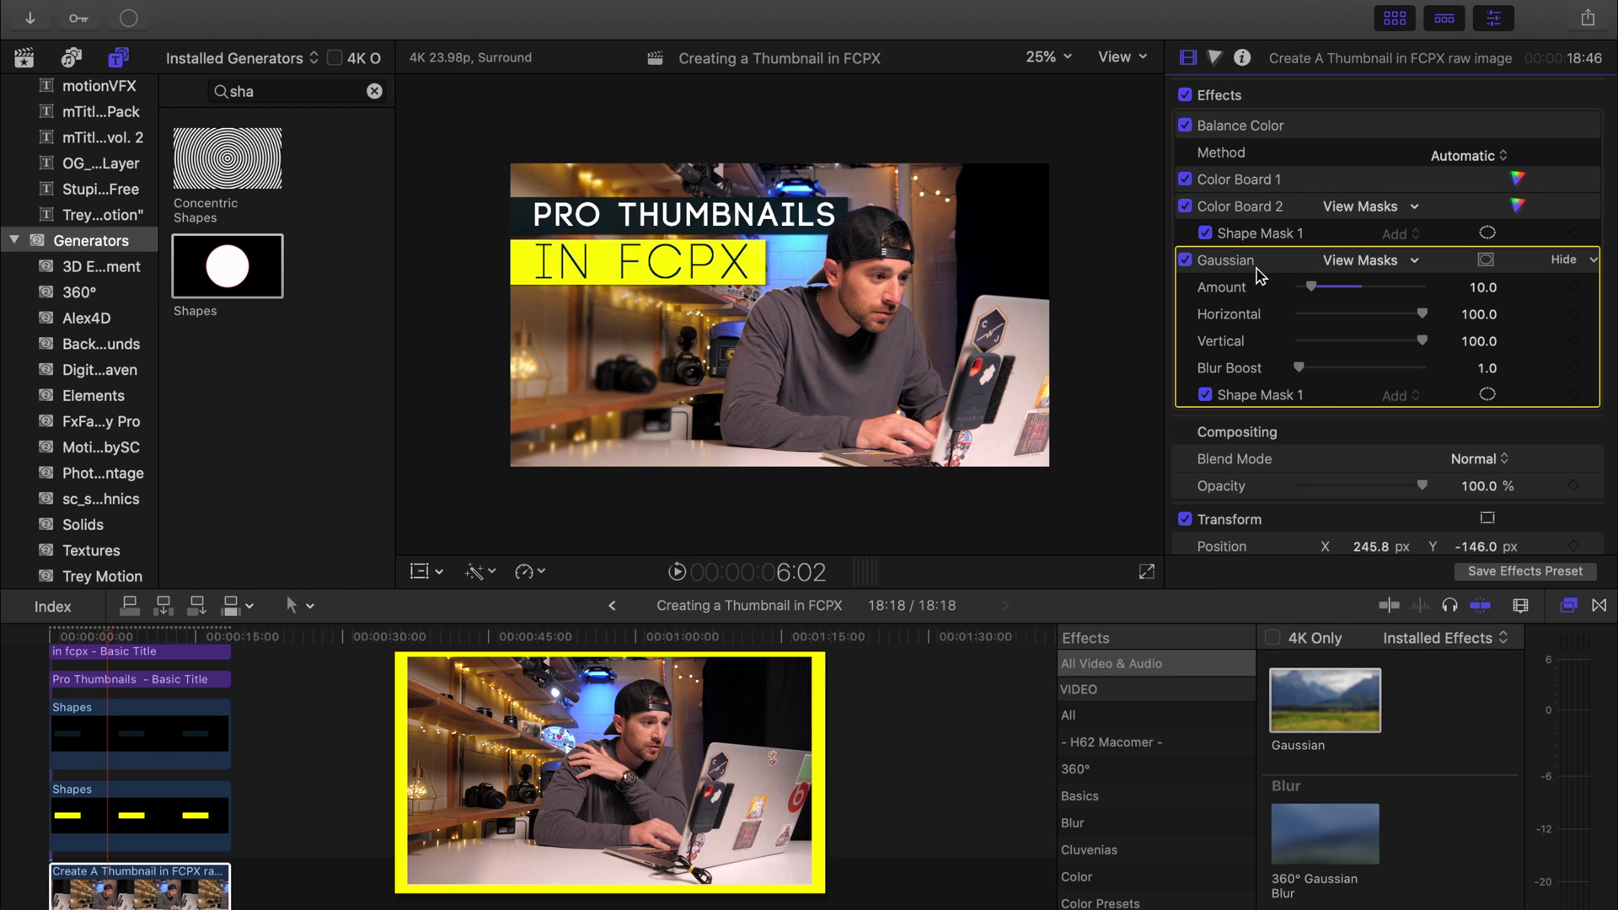
left_click(1481, 288)
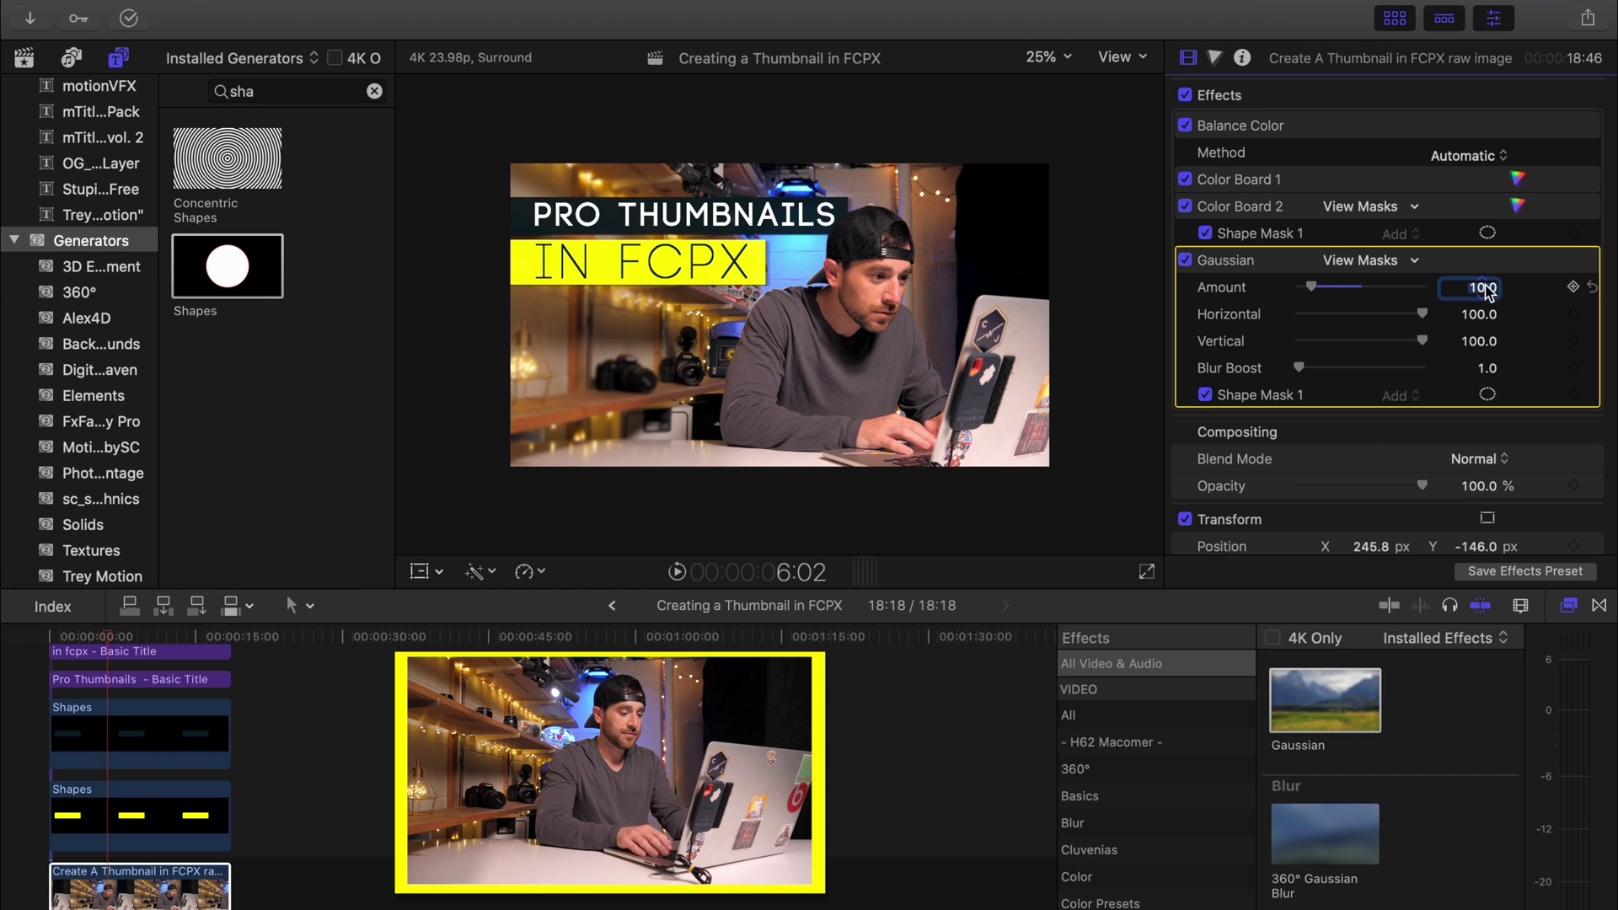
type("5")
key("Return")
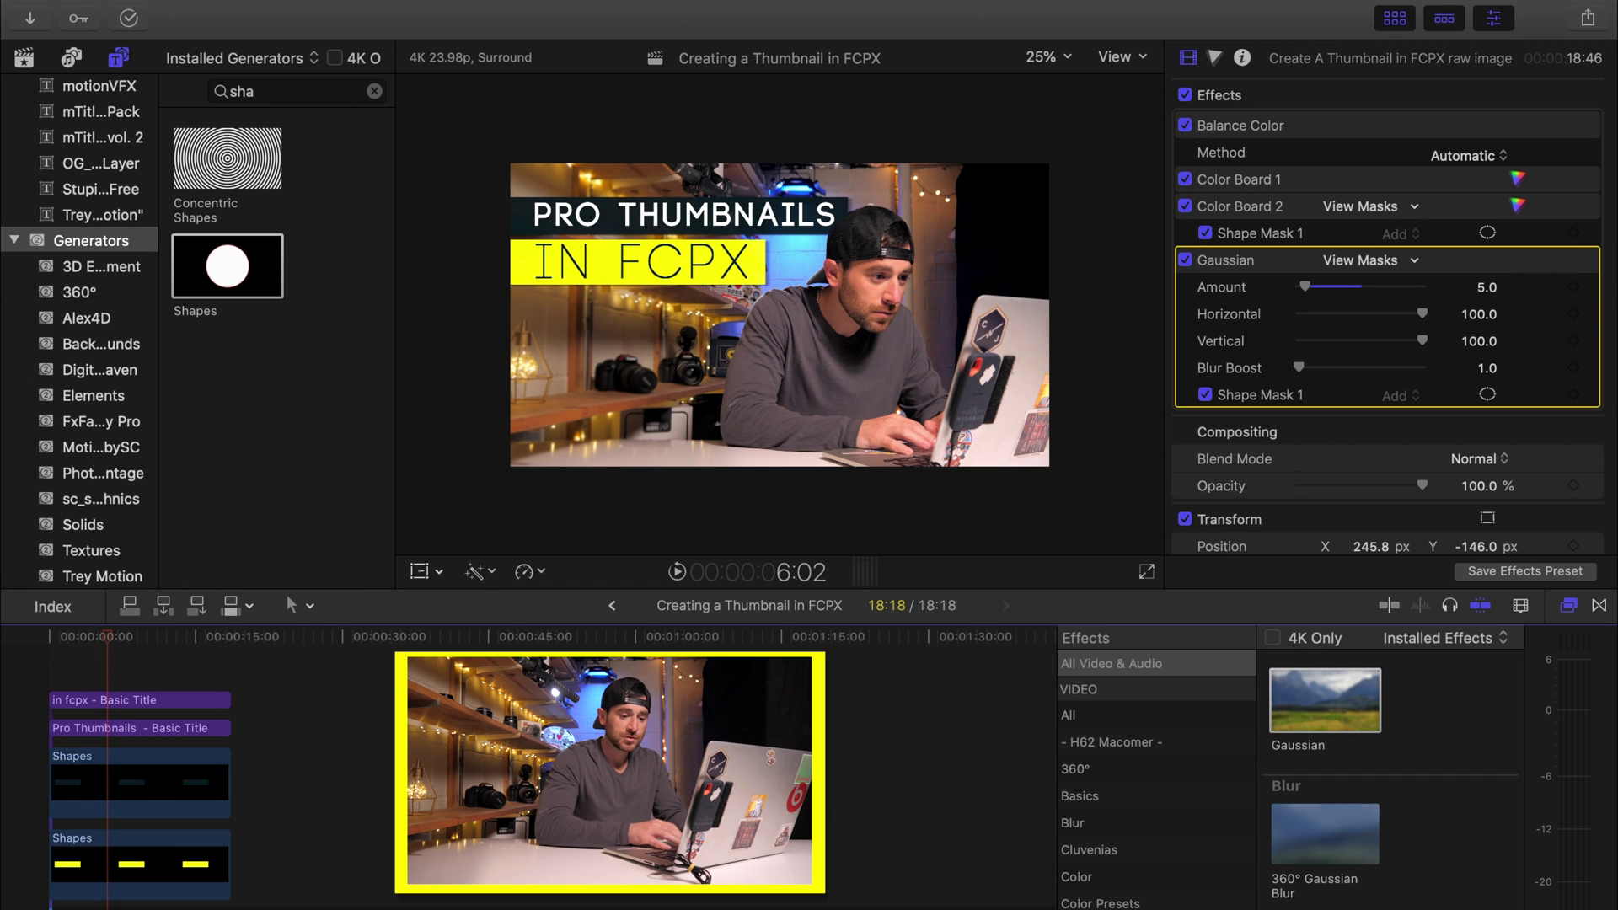
Step: Add Color Board 3 with a tall rounded shape mask over the left side behind the title
scroll(1342, 720, "up", 5)
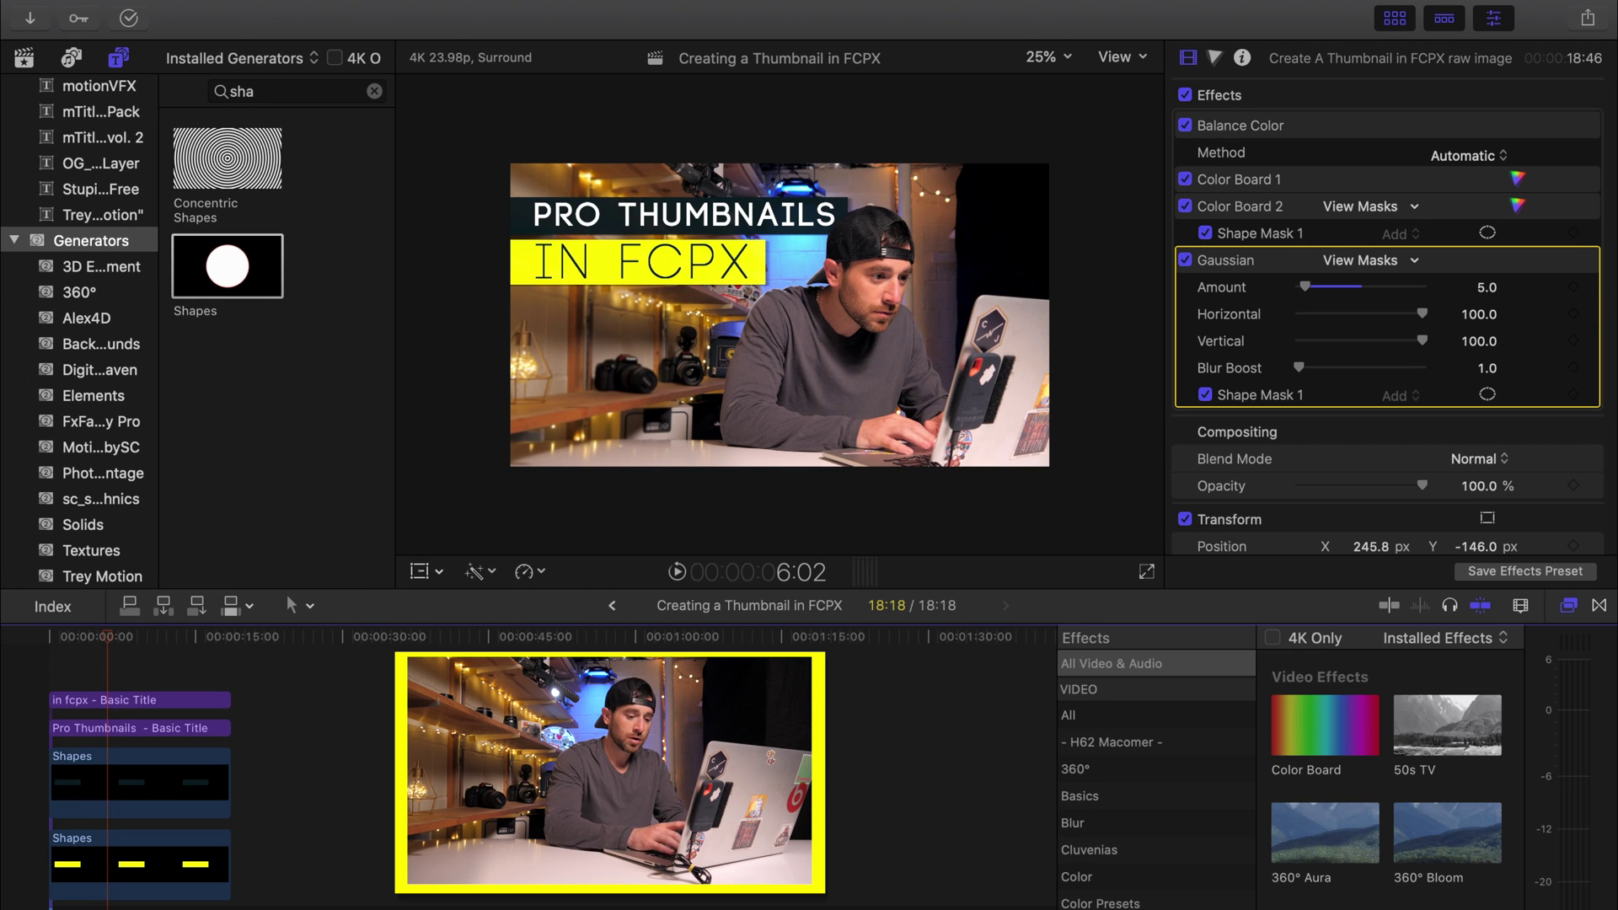
double_click(1341, 723)
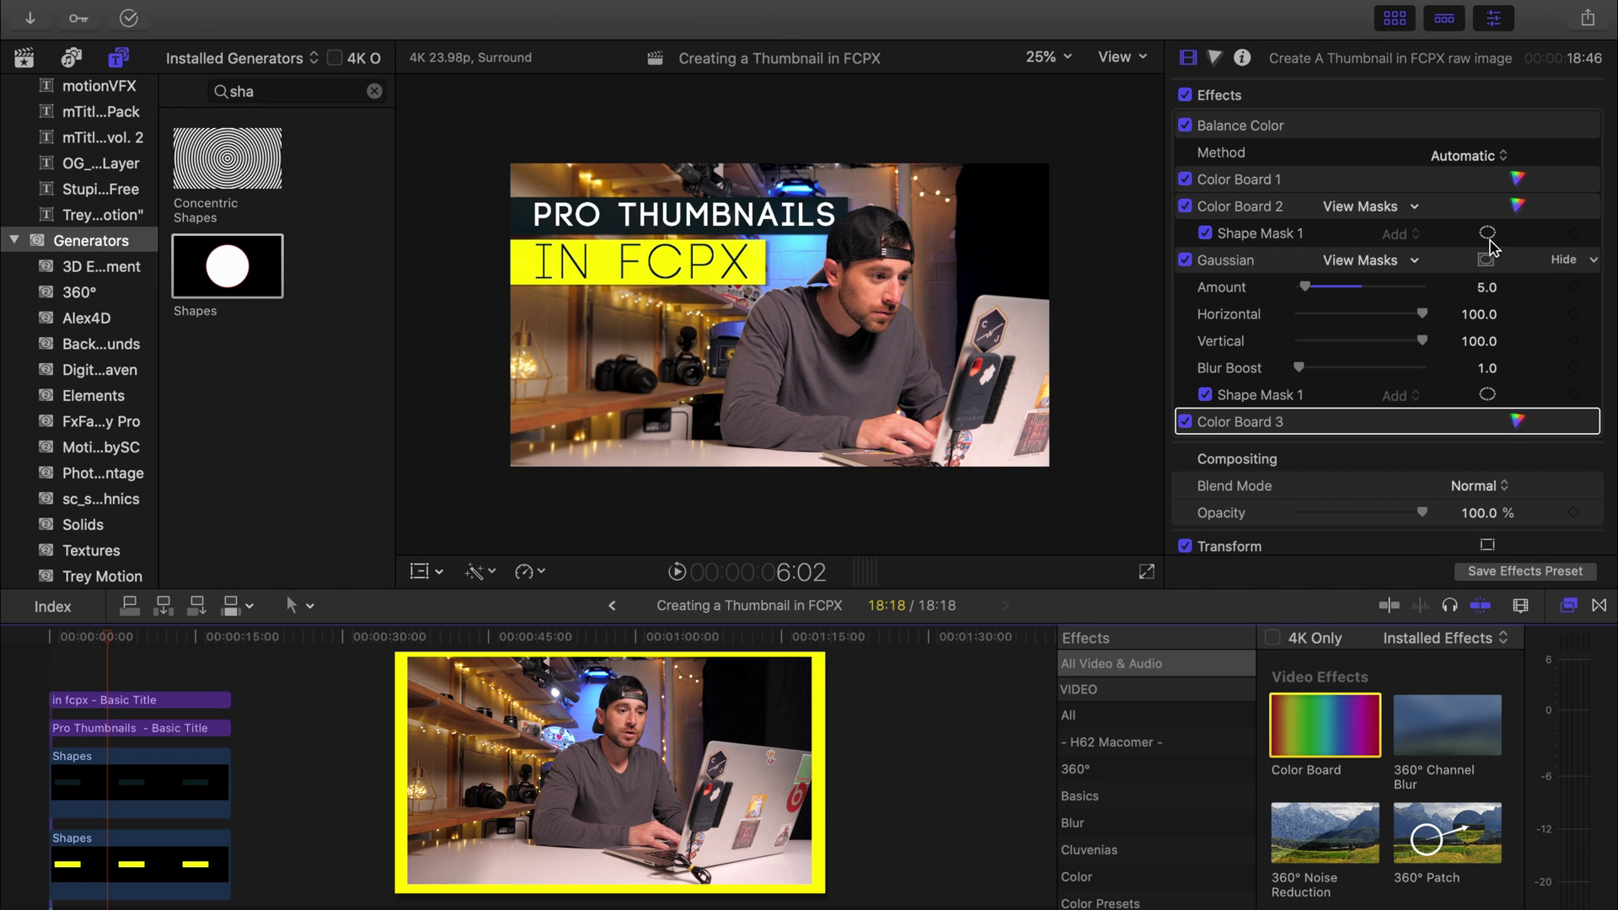
left_click(1488, 424)
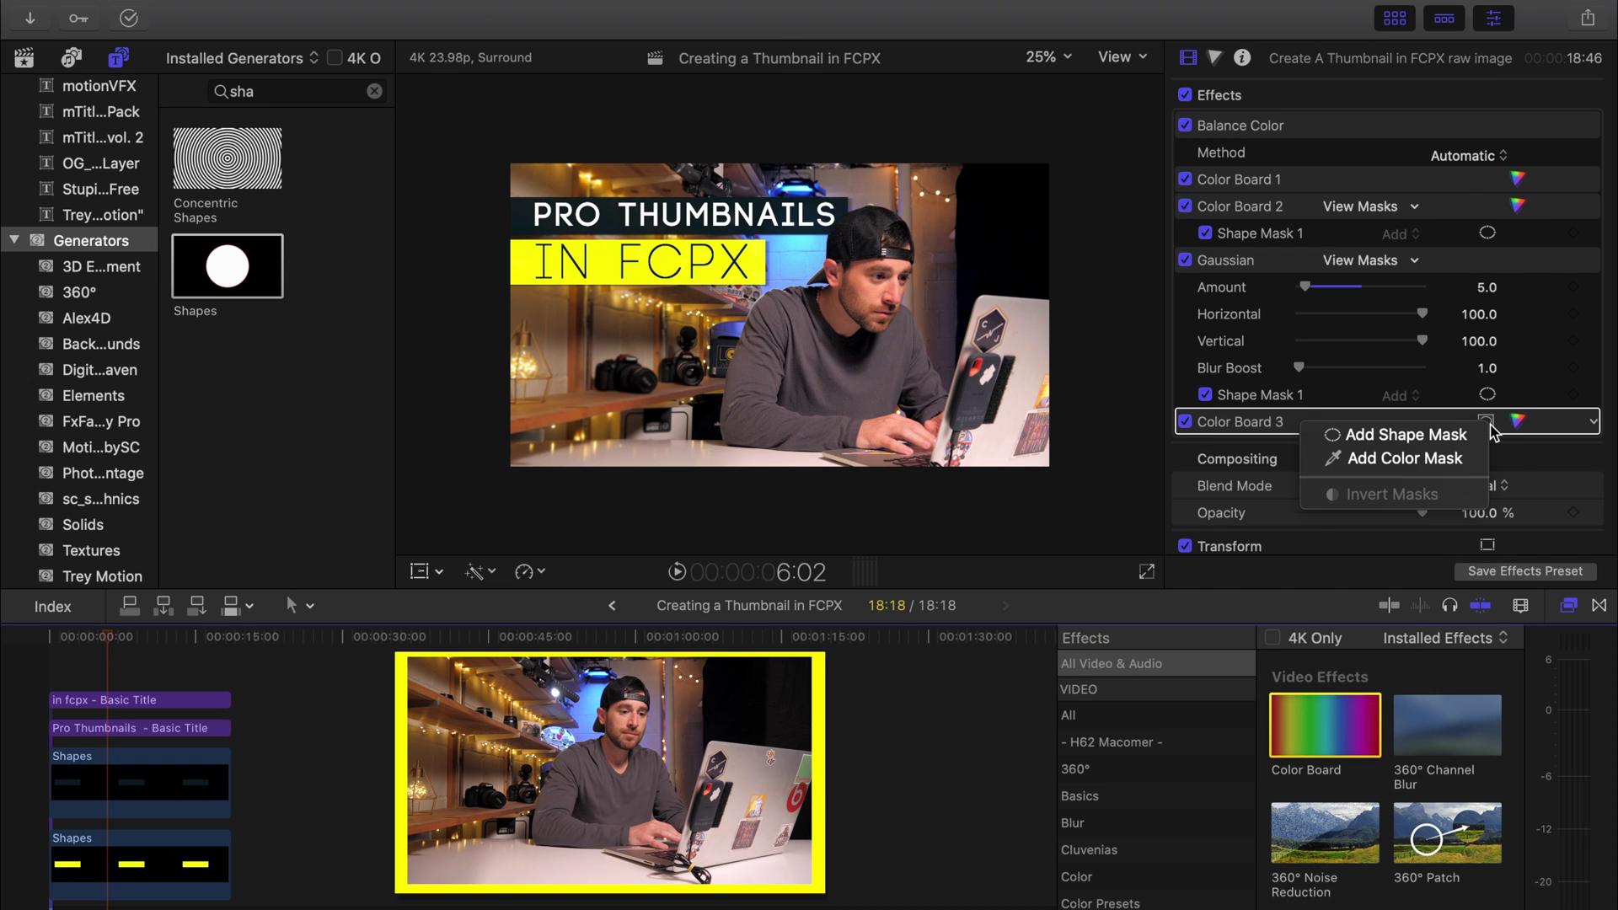
left_click(1435, 440)
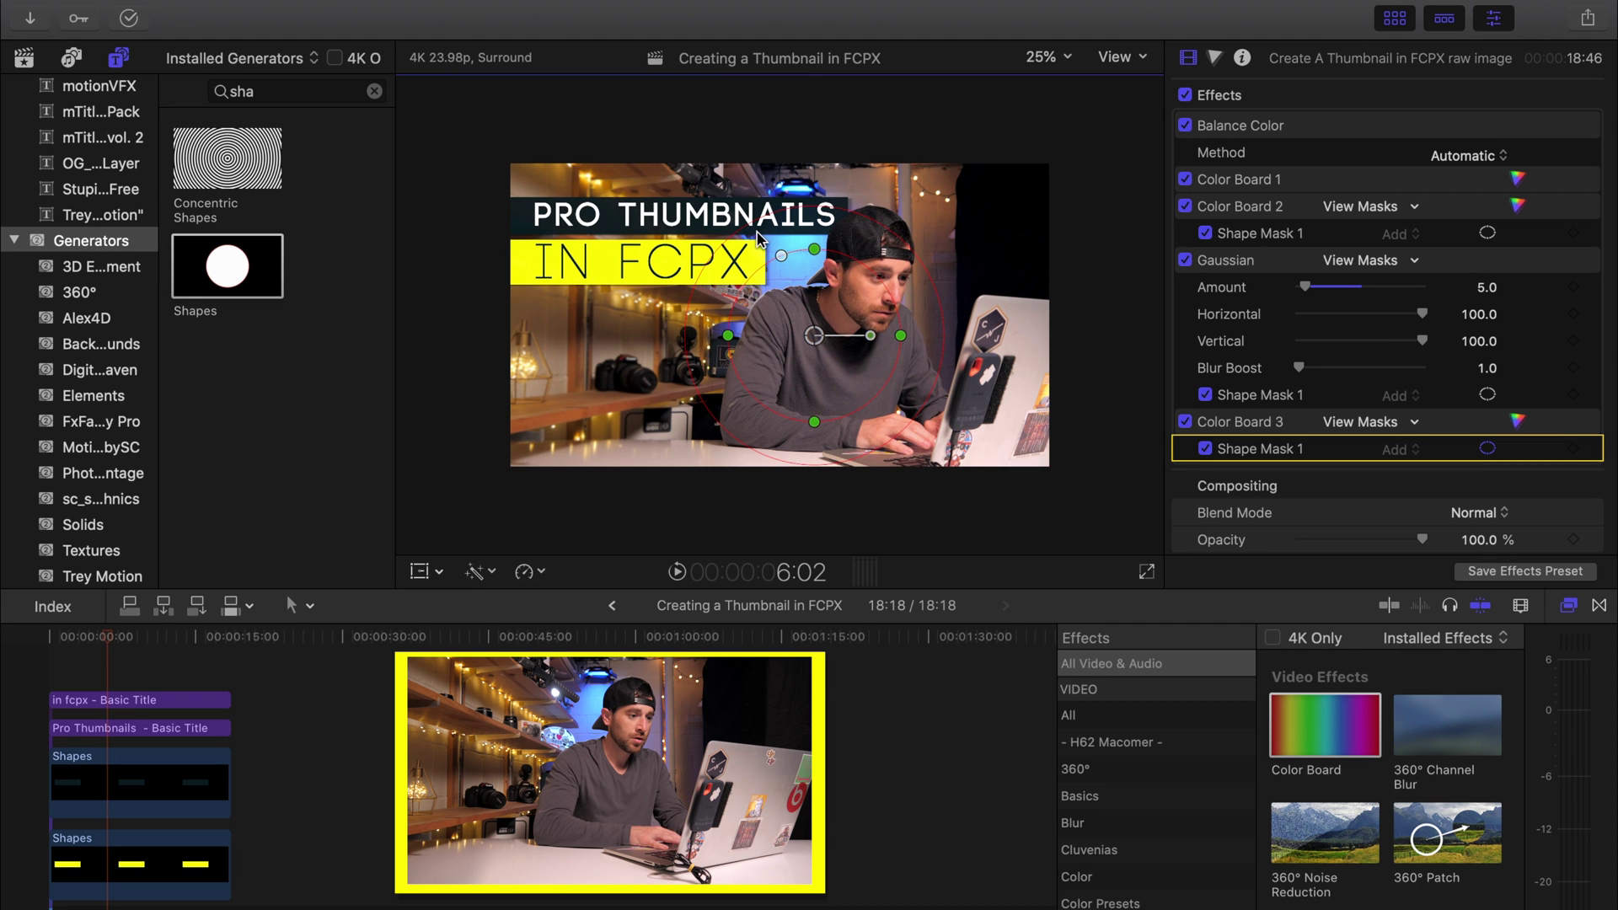
left_click_drag(783, 257, 748, 250)
left_click_drag(776, 360, 579, 314)
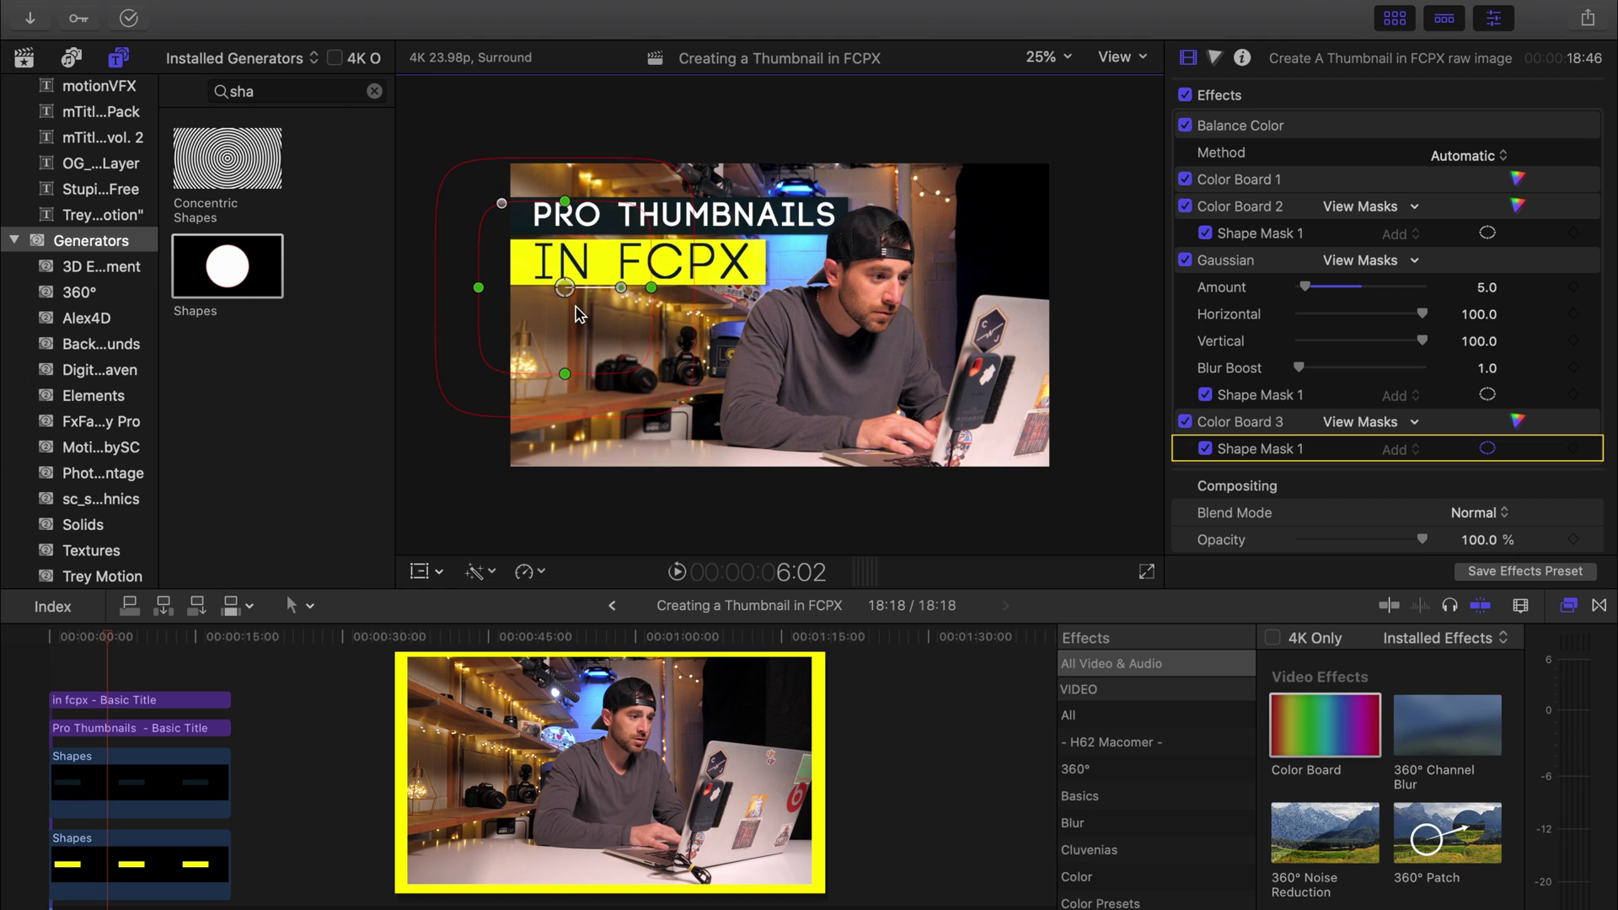
left_click_drag(565, 202, 565, 119)
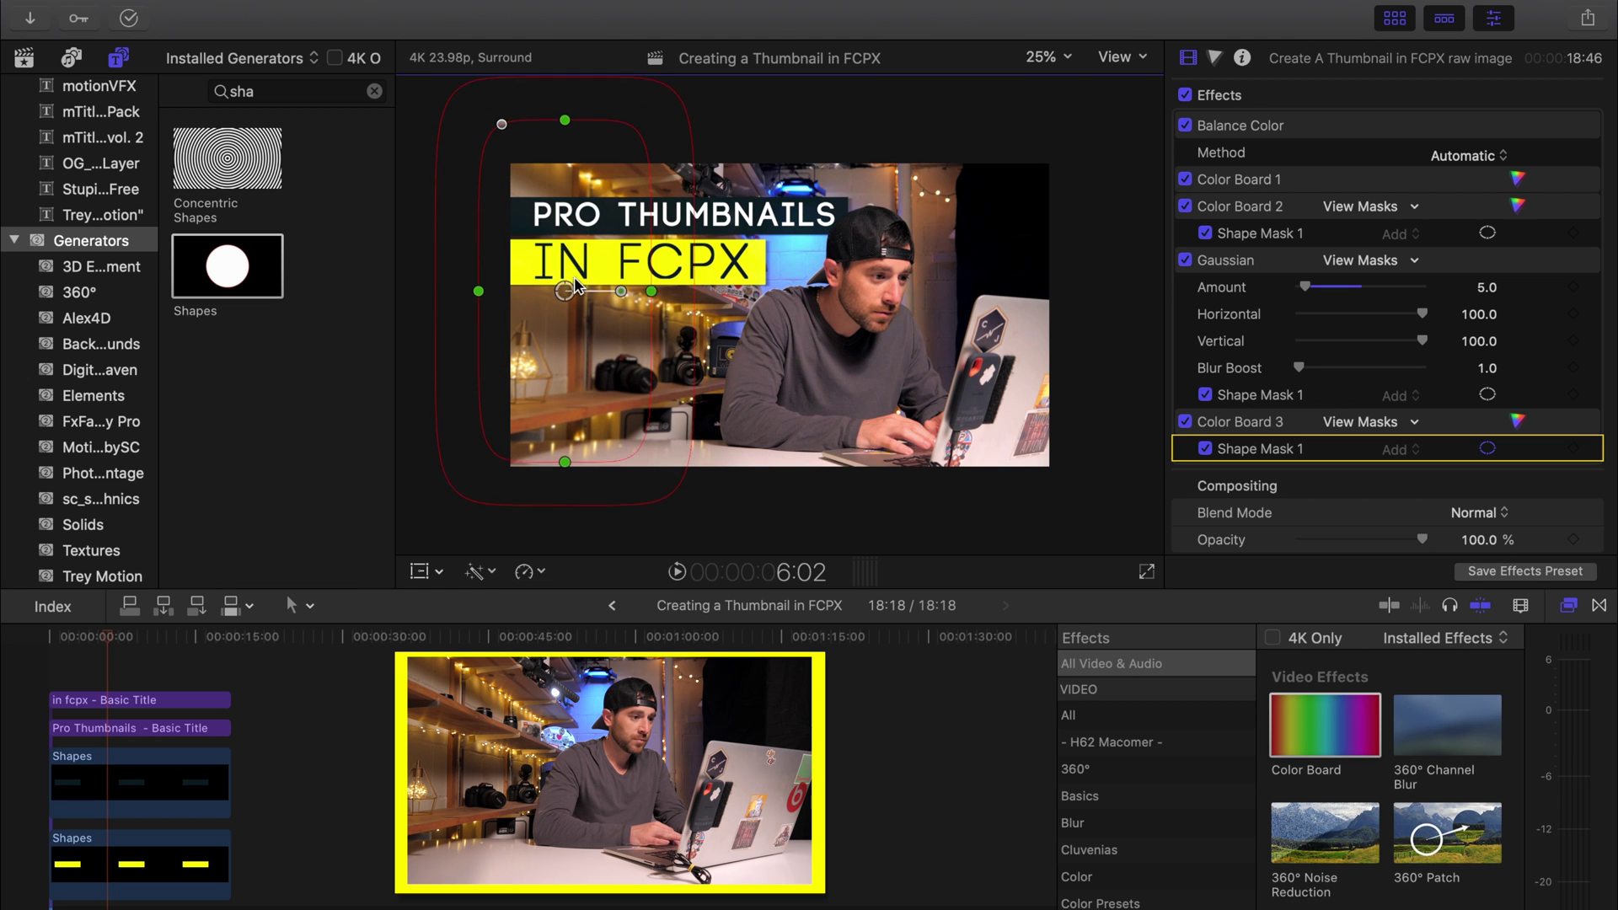
left_click_drag(574, 251, 673, 314)
Step: Lower Color Board 3's midtone exposure to darken the masked area
mouse_move(1517, 431)
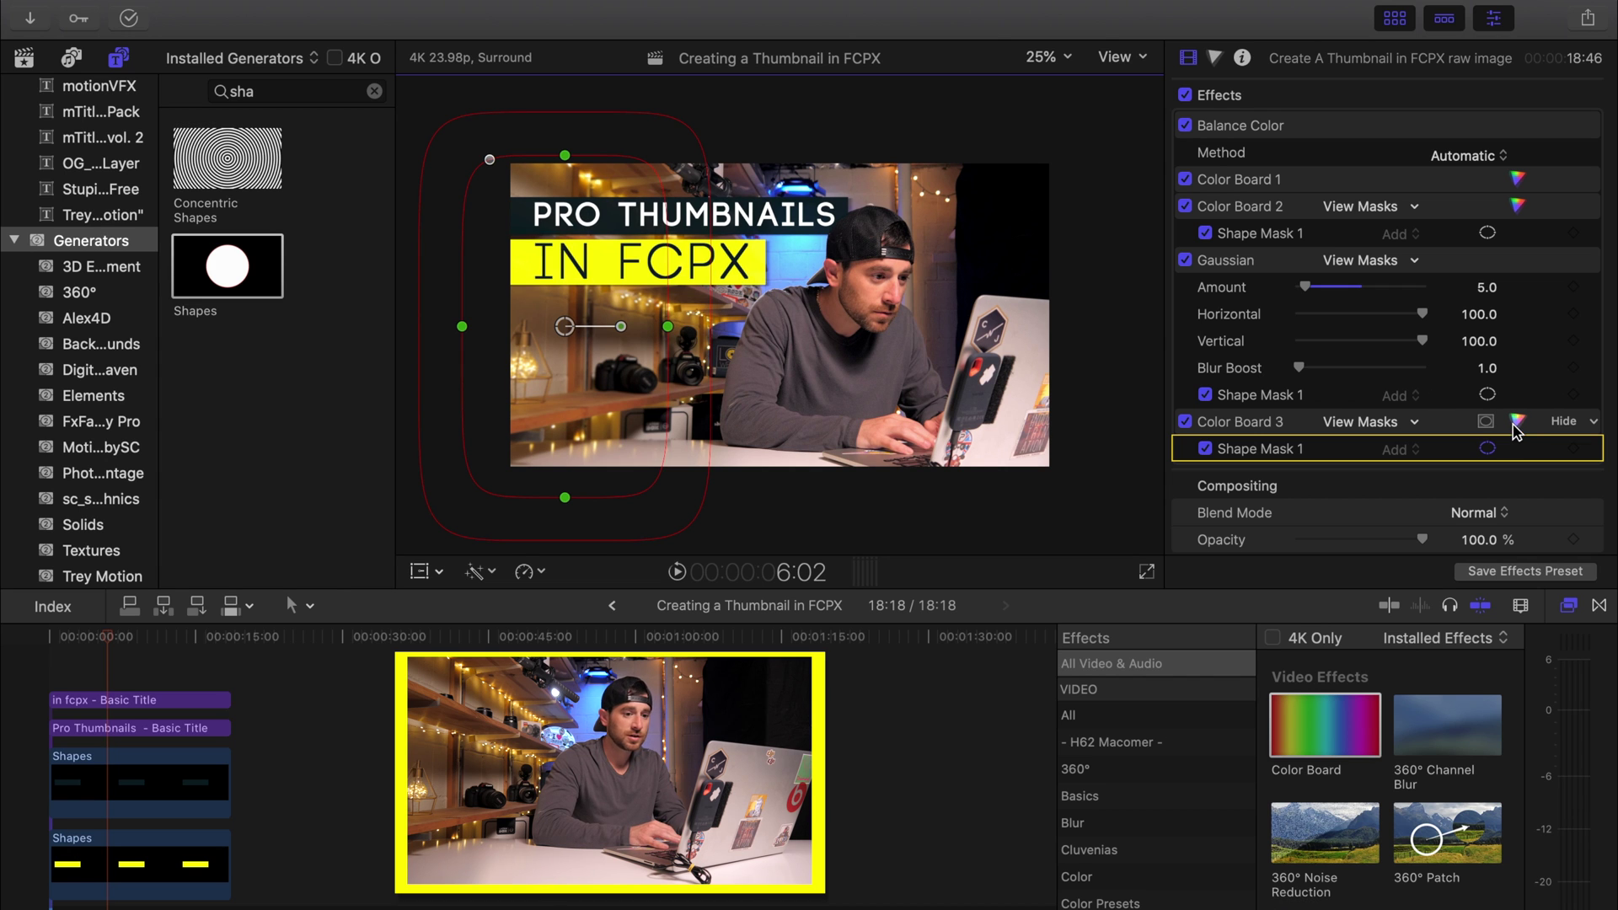
left_click(1515, 422)
scroll(1455, 285, "down", 4)
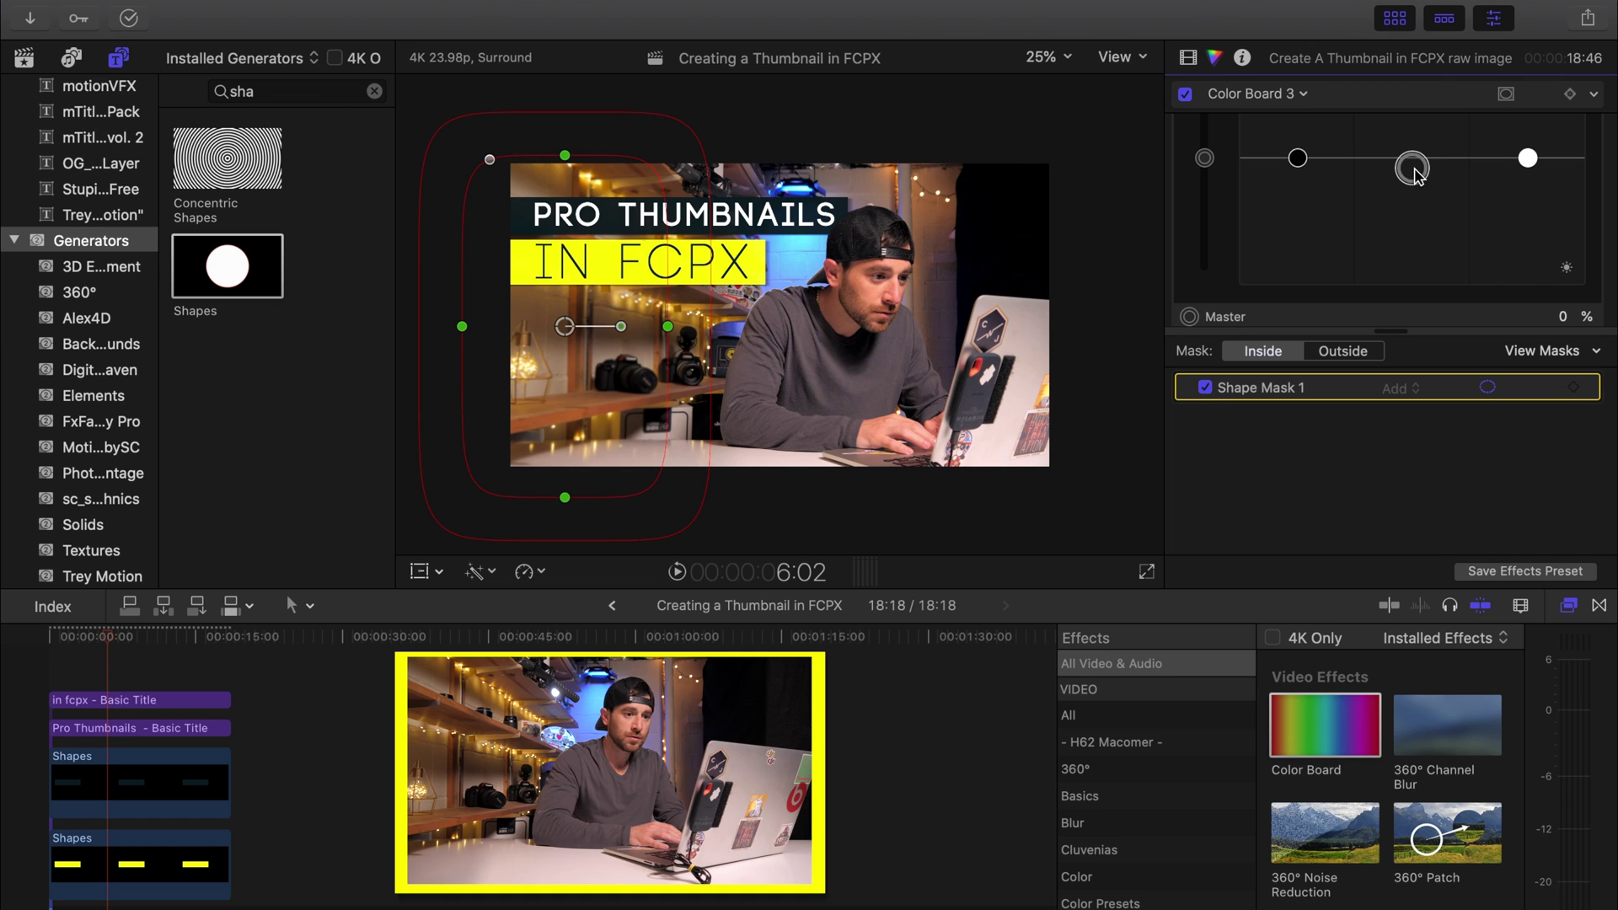
left_click_drag(1413, 169, 1412, 193)
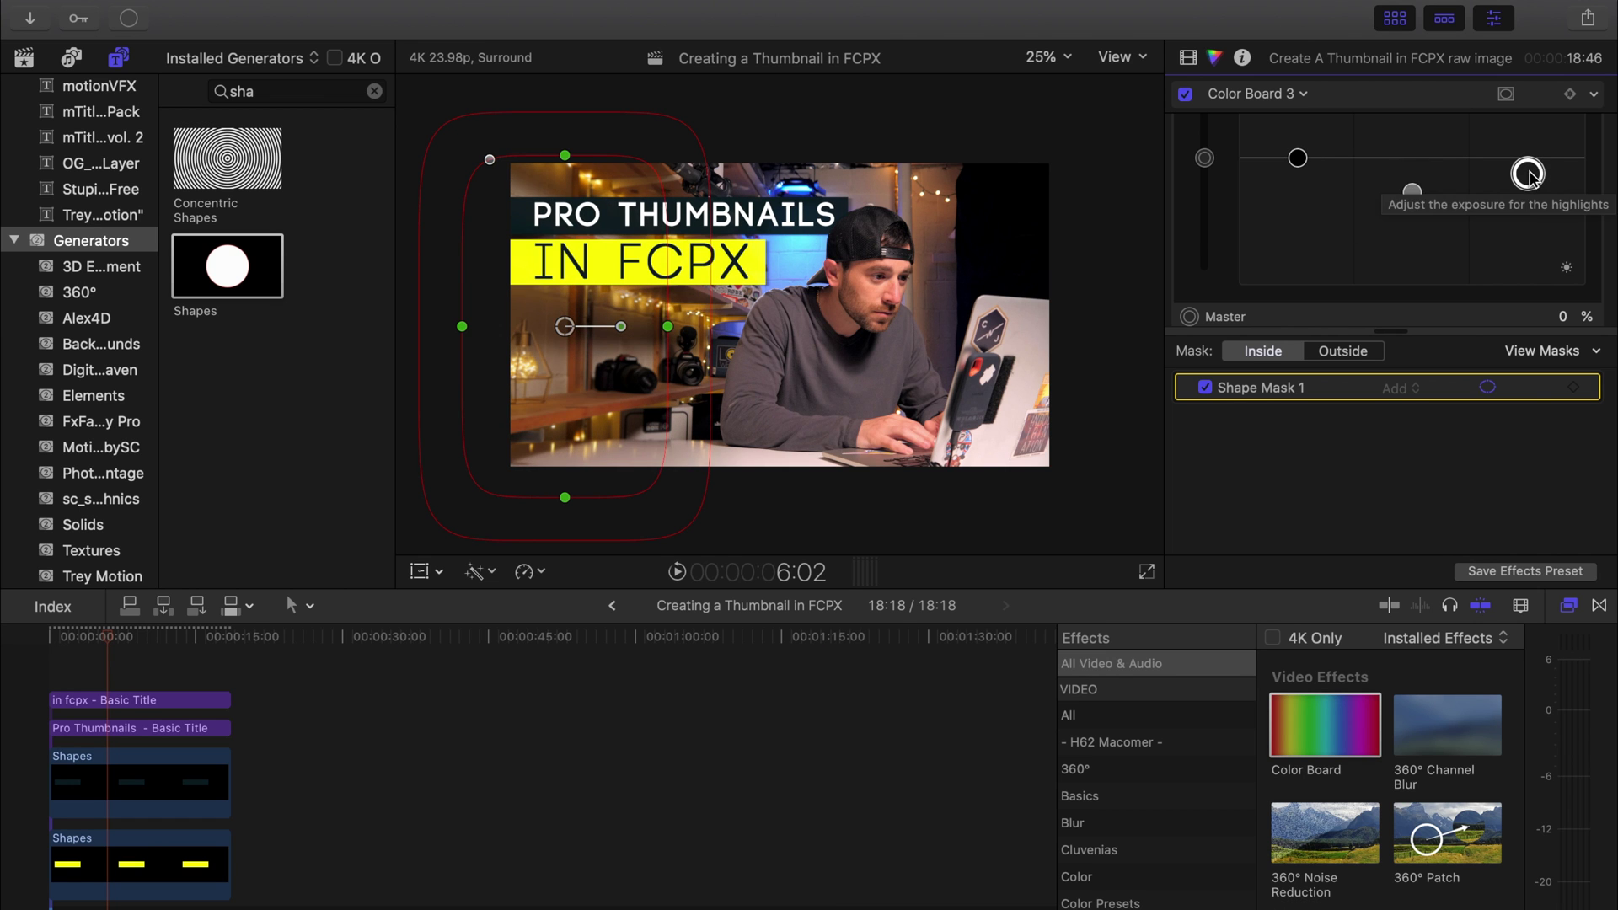
Step: Shift all layers slightly left and raise the Gaussian blur Amount to 10
key("super+a")
left_click_drag(563, 216, 552, 215)
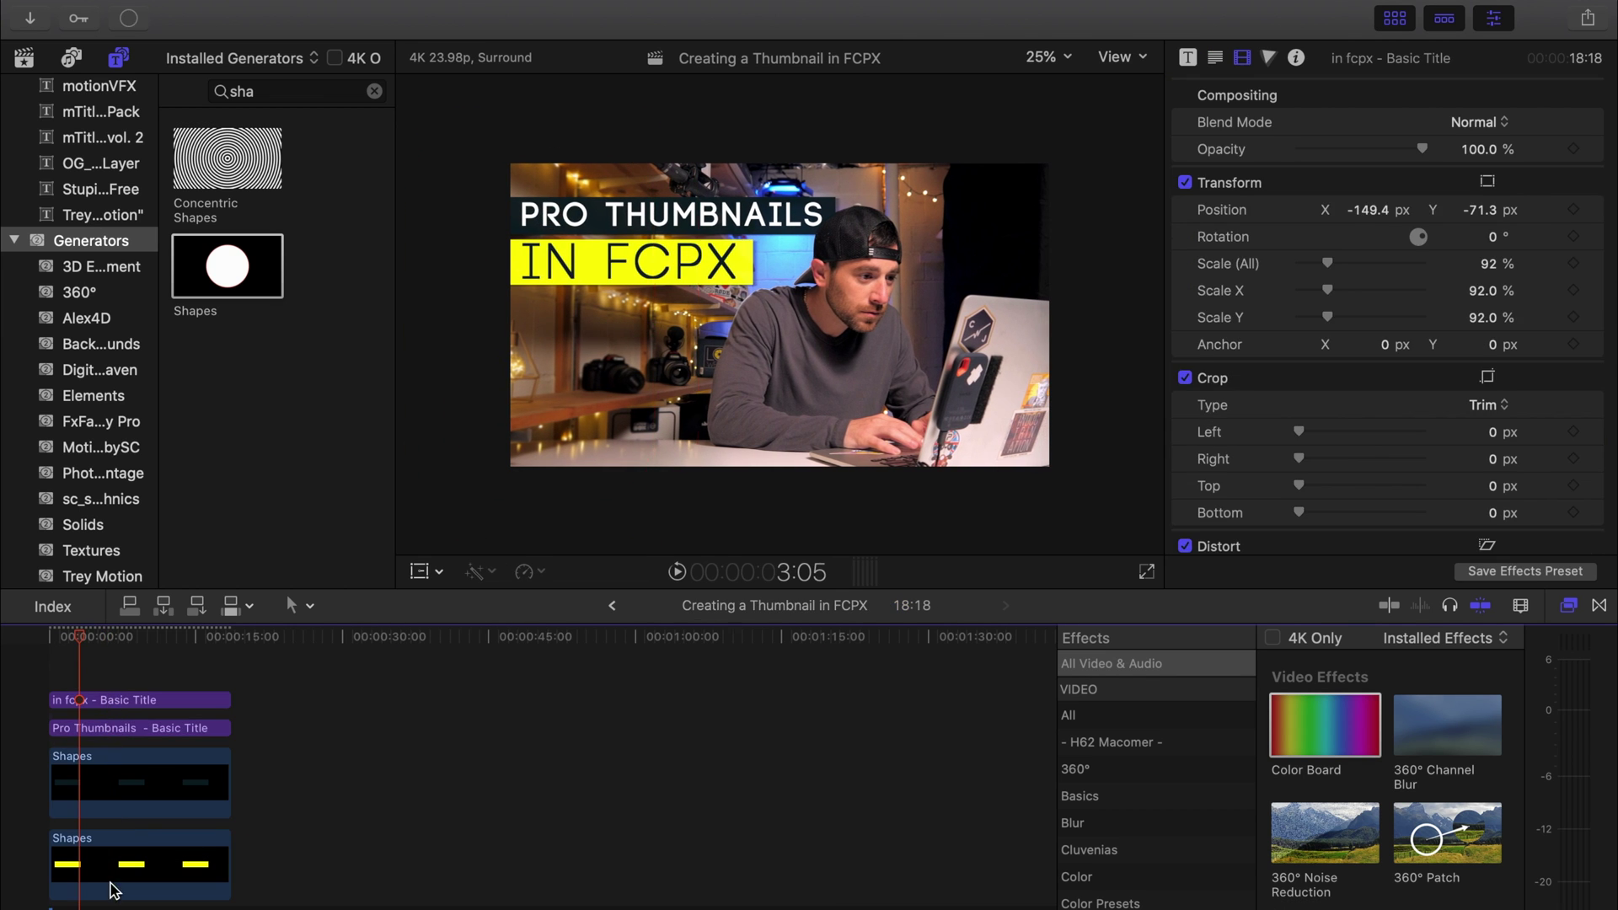
scroll(1497, 303, "up", 5)
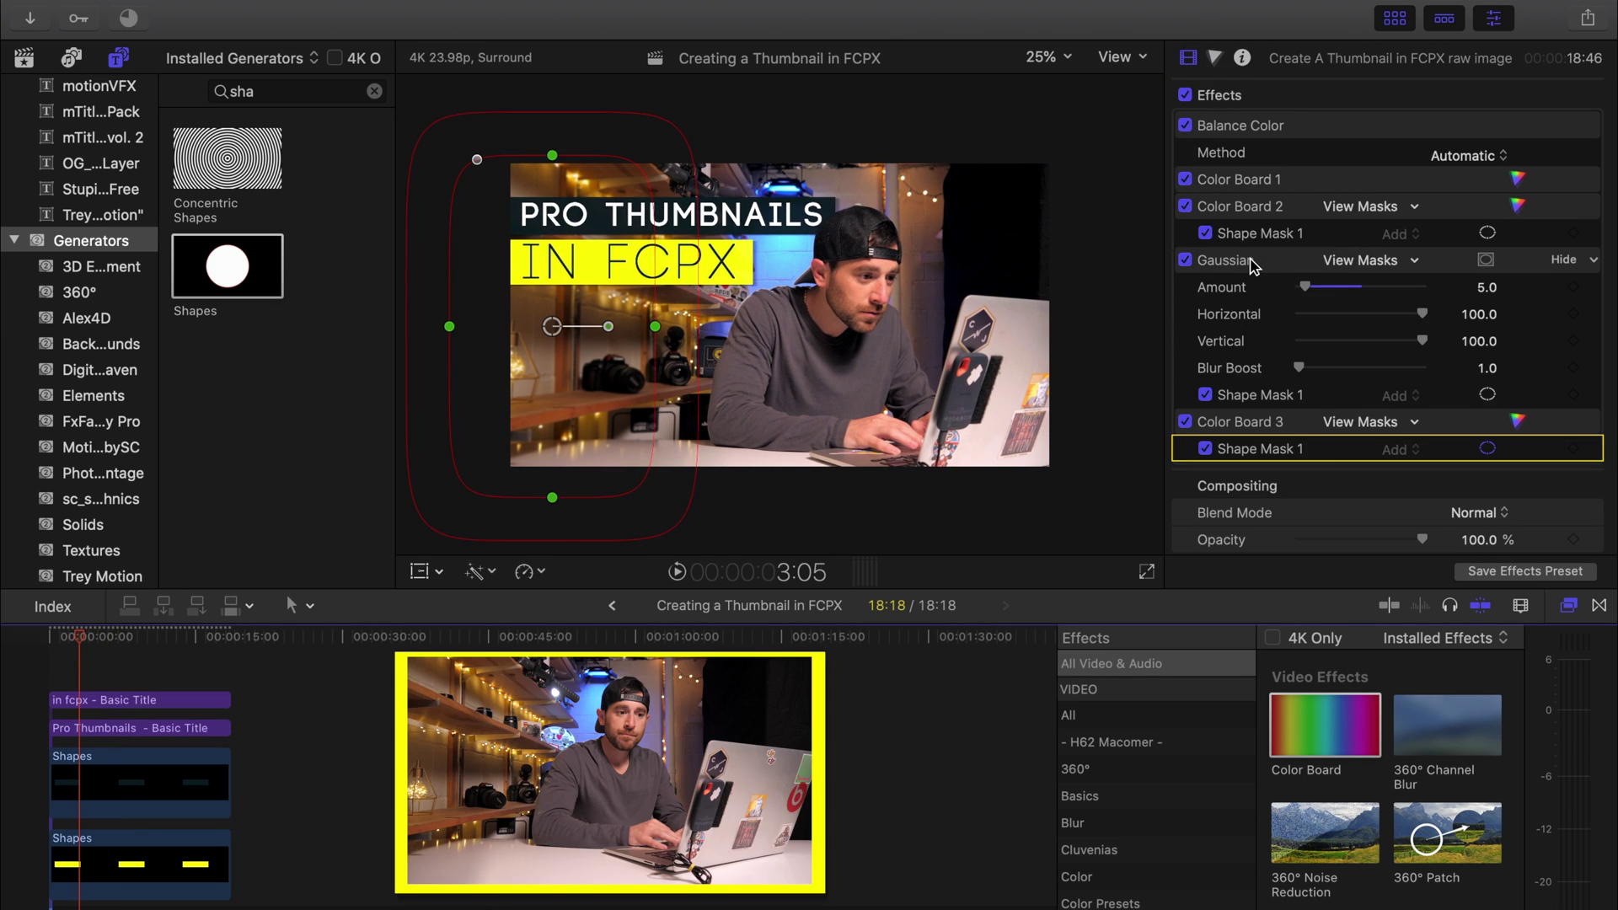
left_click(1492, 289)
type("10")
key("Return")
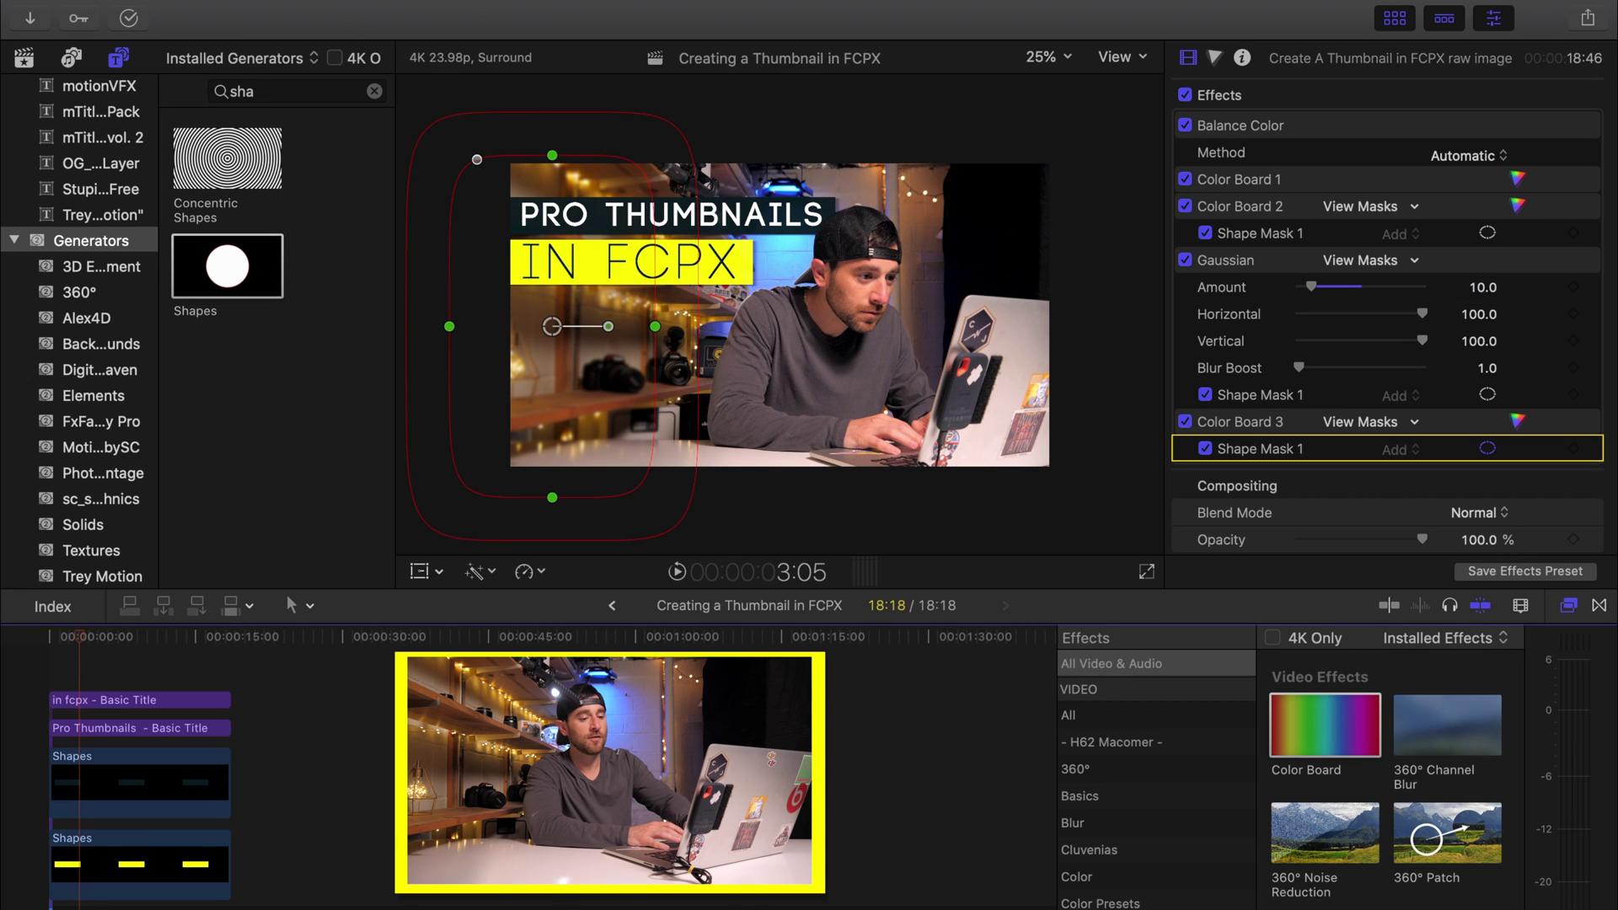
scroll(1365, 727, "down", 10)
Step: Apply the Streaks effect to the raw image with an inverted shape mask
left_click(1369, 727)
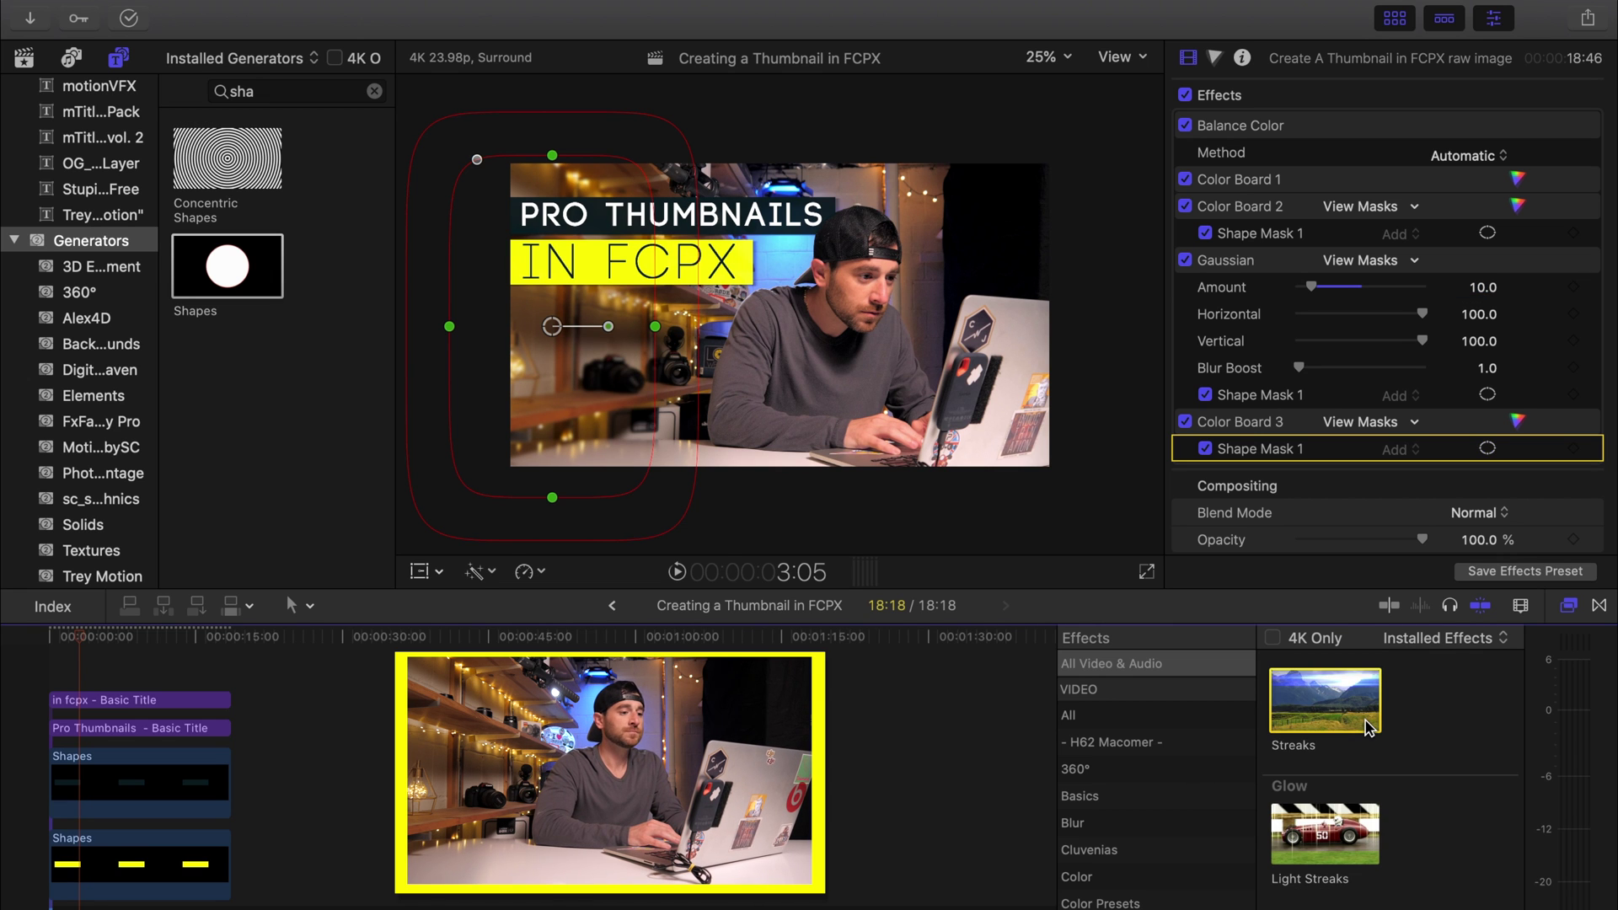
double_click(1369, 727)
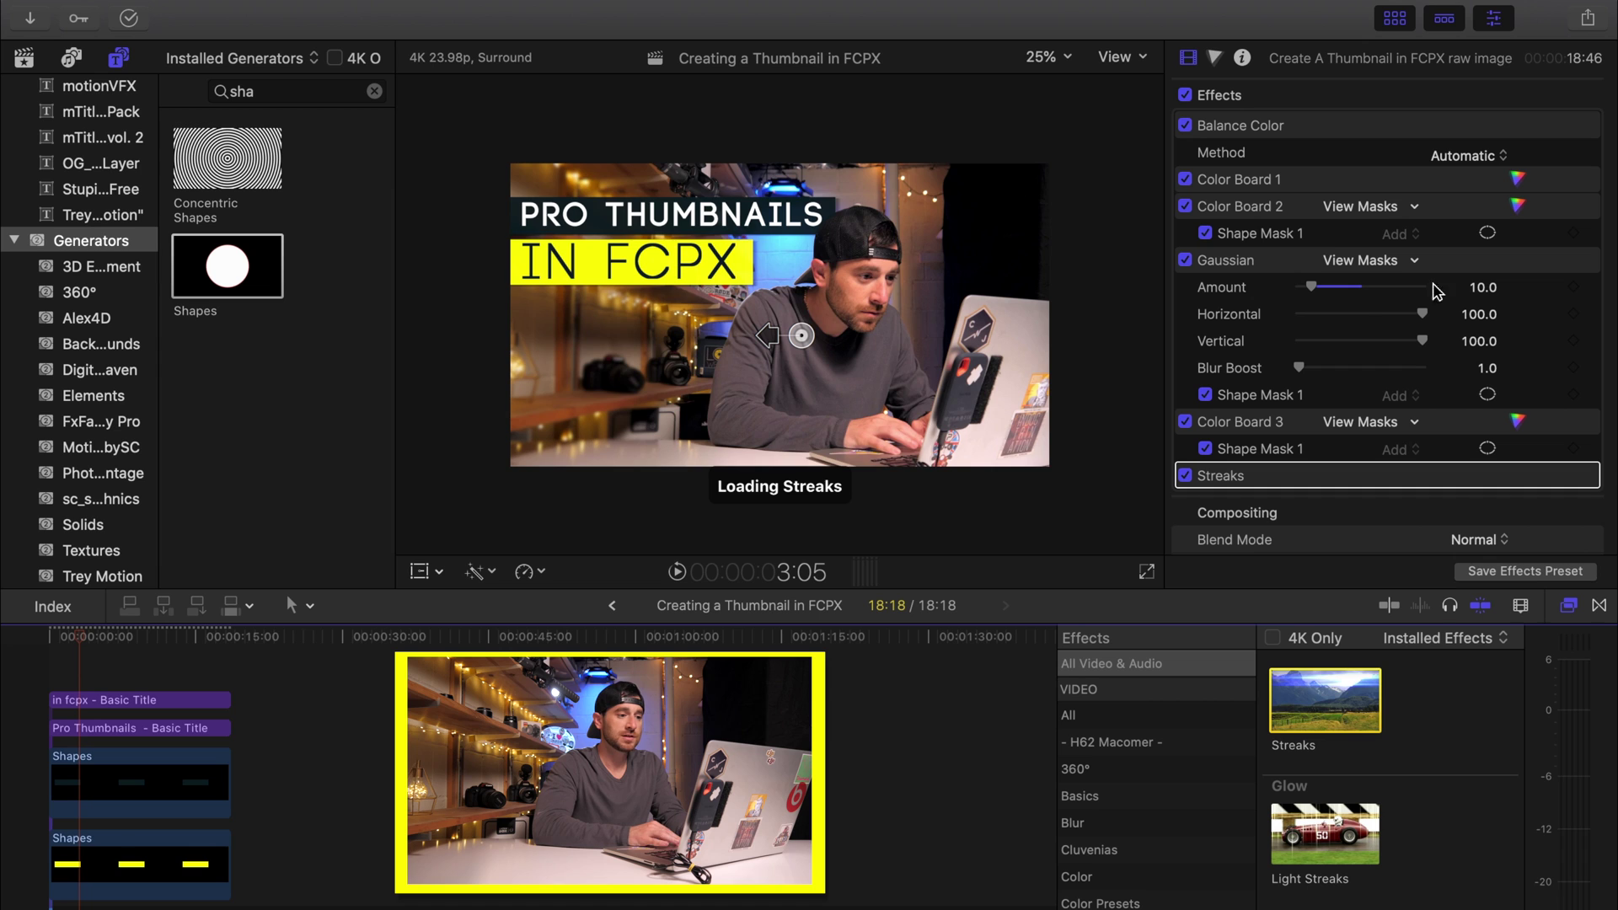
scroll(1369, 393, "down", 2)
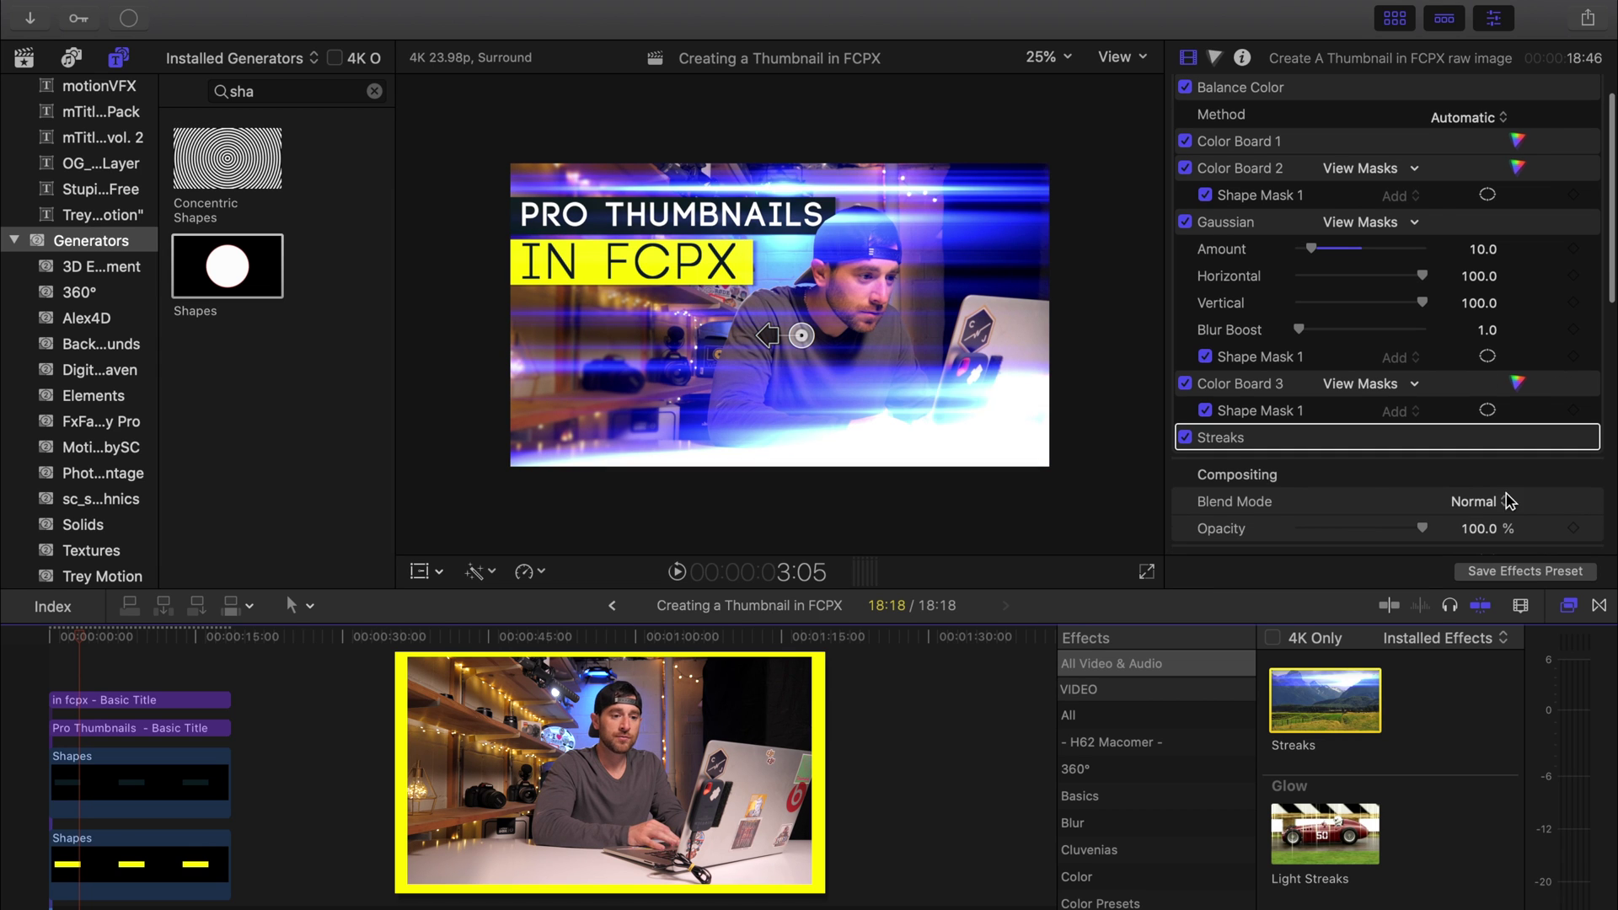
left_click(1488, 437)
left_click(1391, 414)
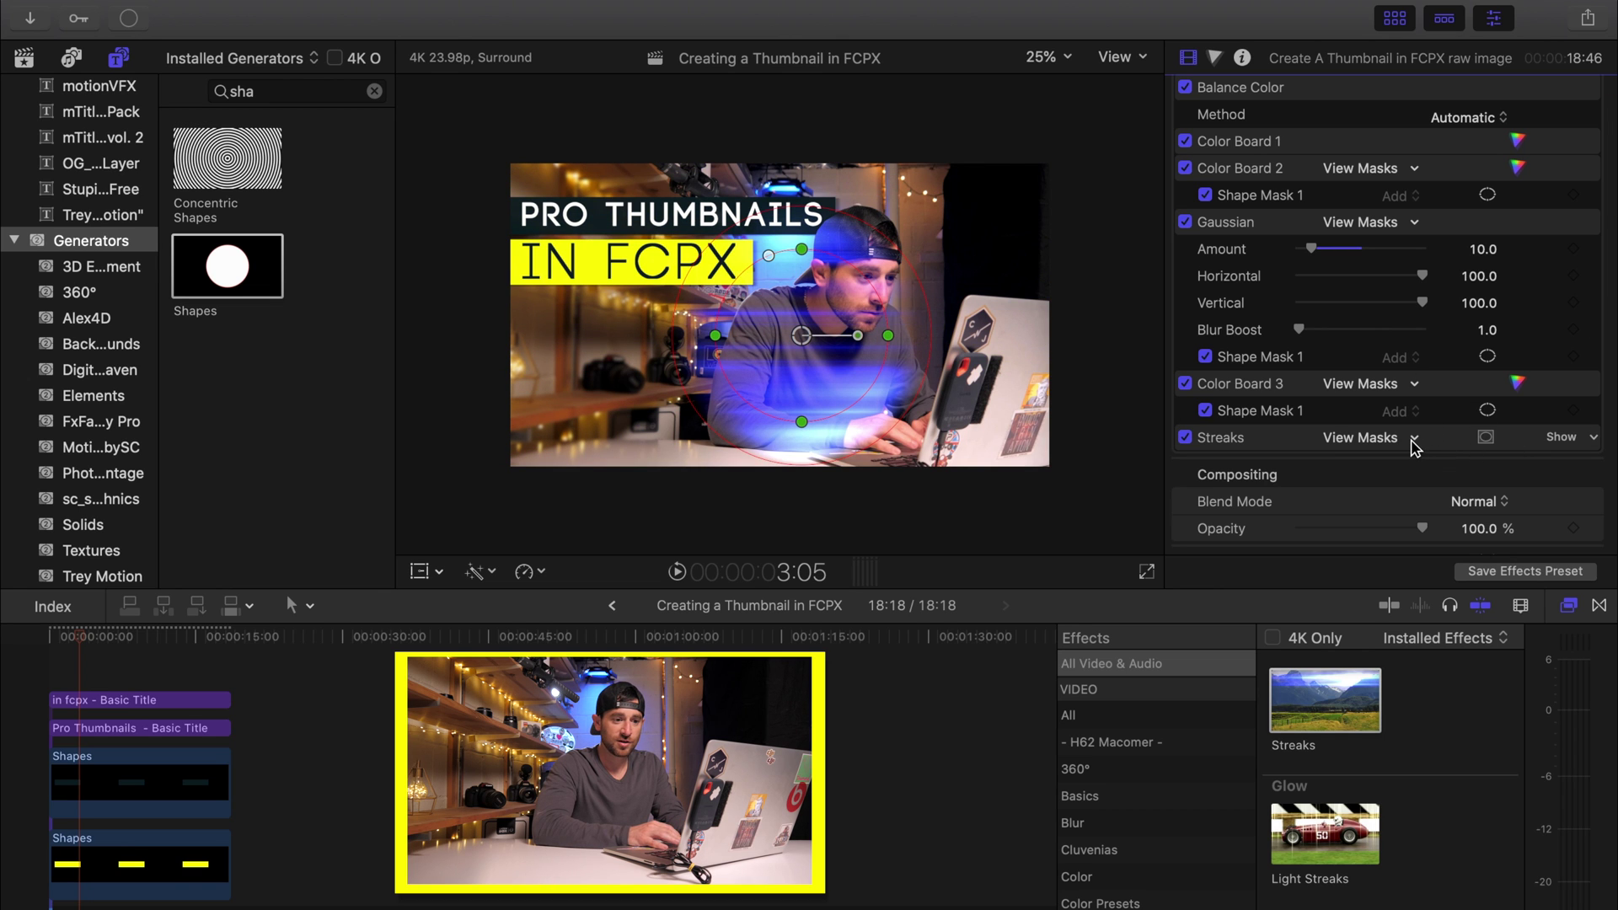
left_click(1487, 437)
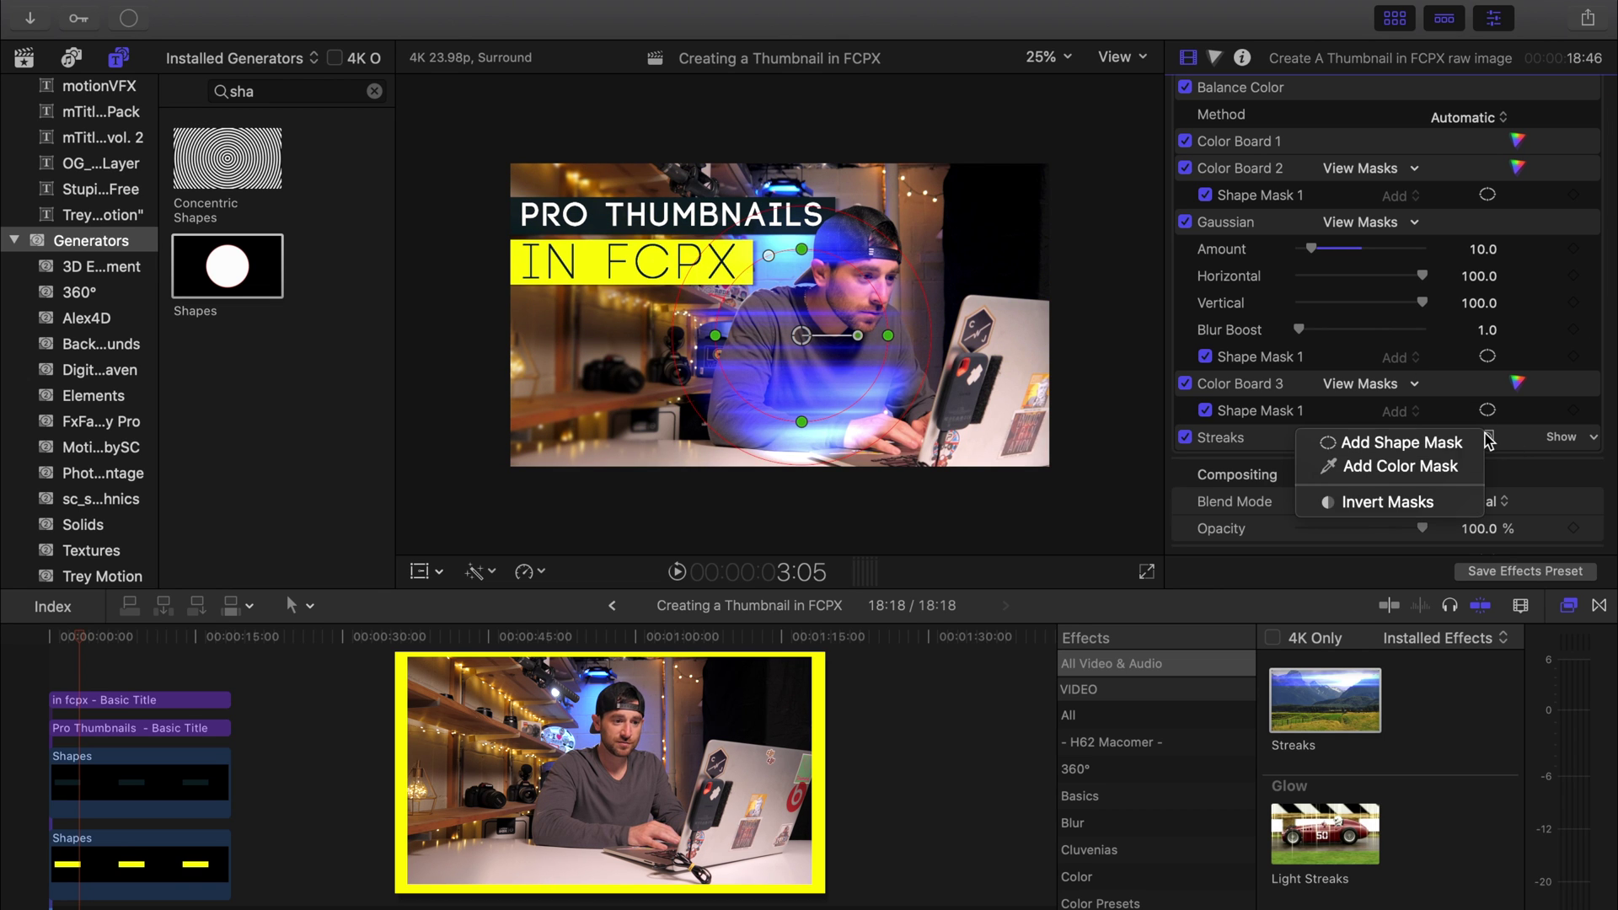
left_click(1406, 502)
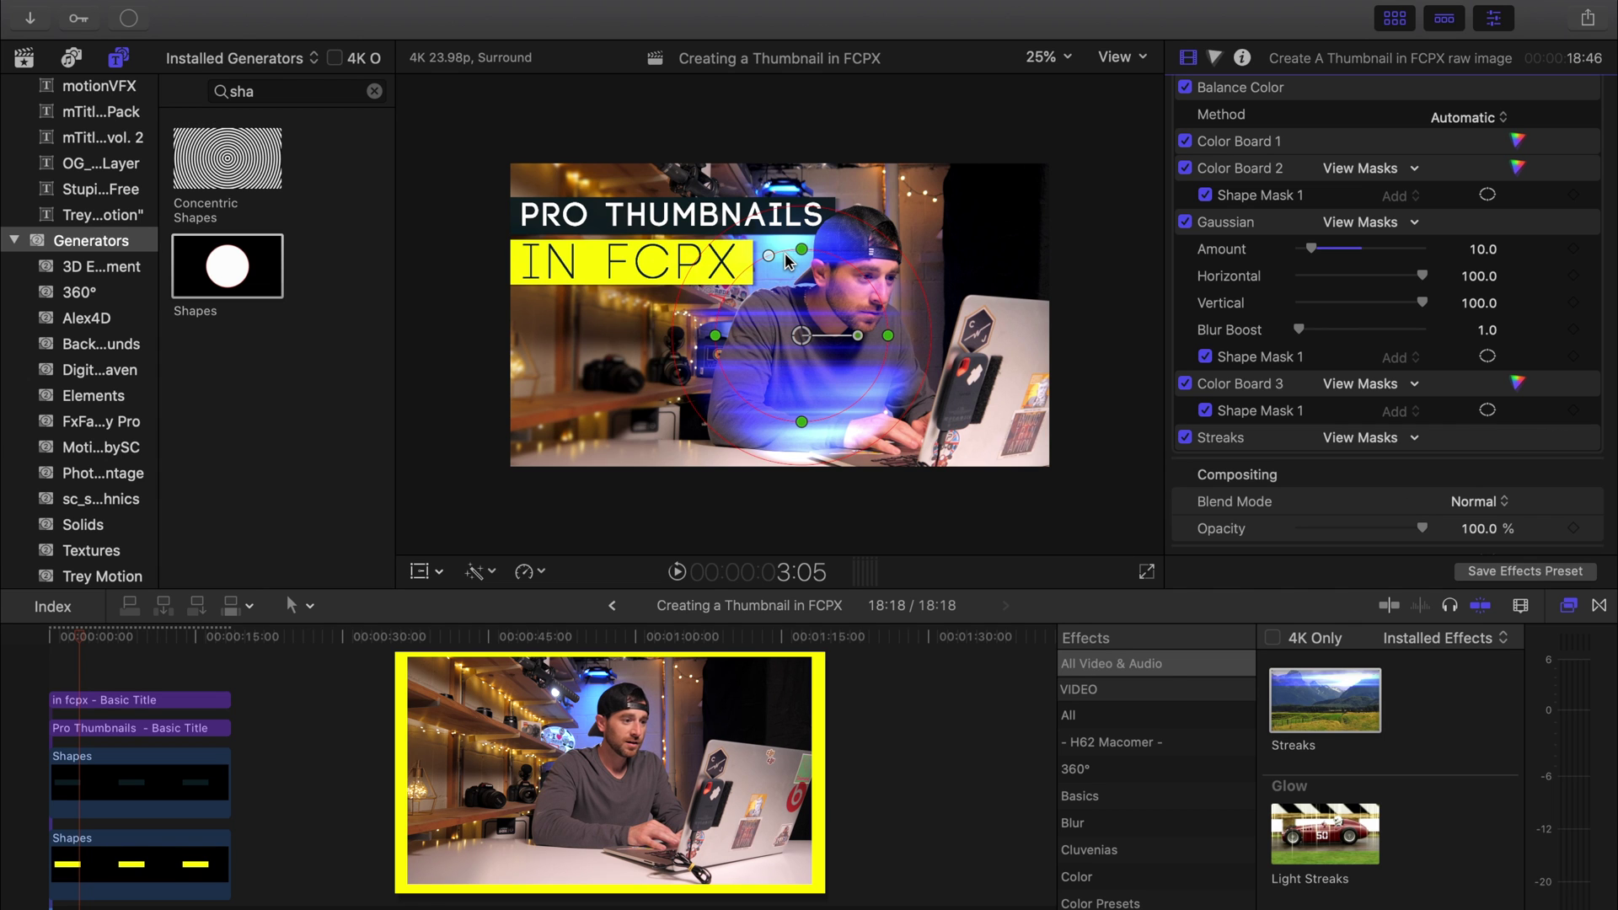
Step: Reshape the Streaks mask into a tall rounded rectangle covering the man on the right
left_click(808, 334)
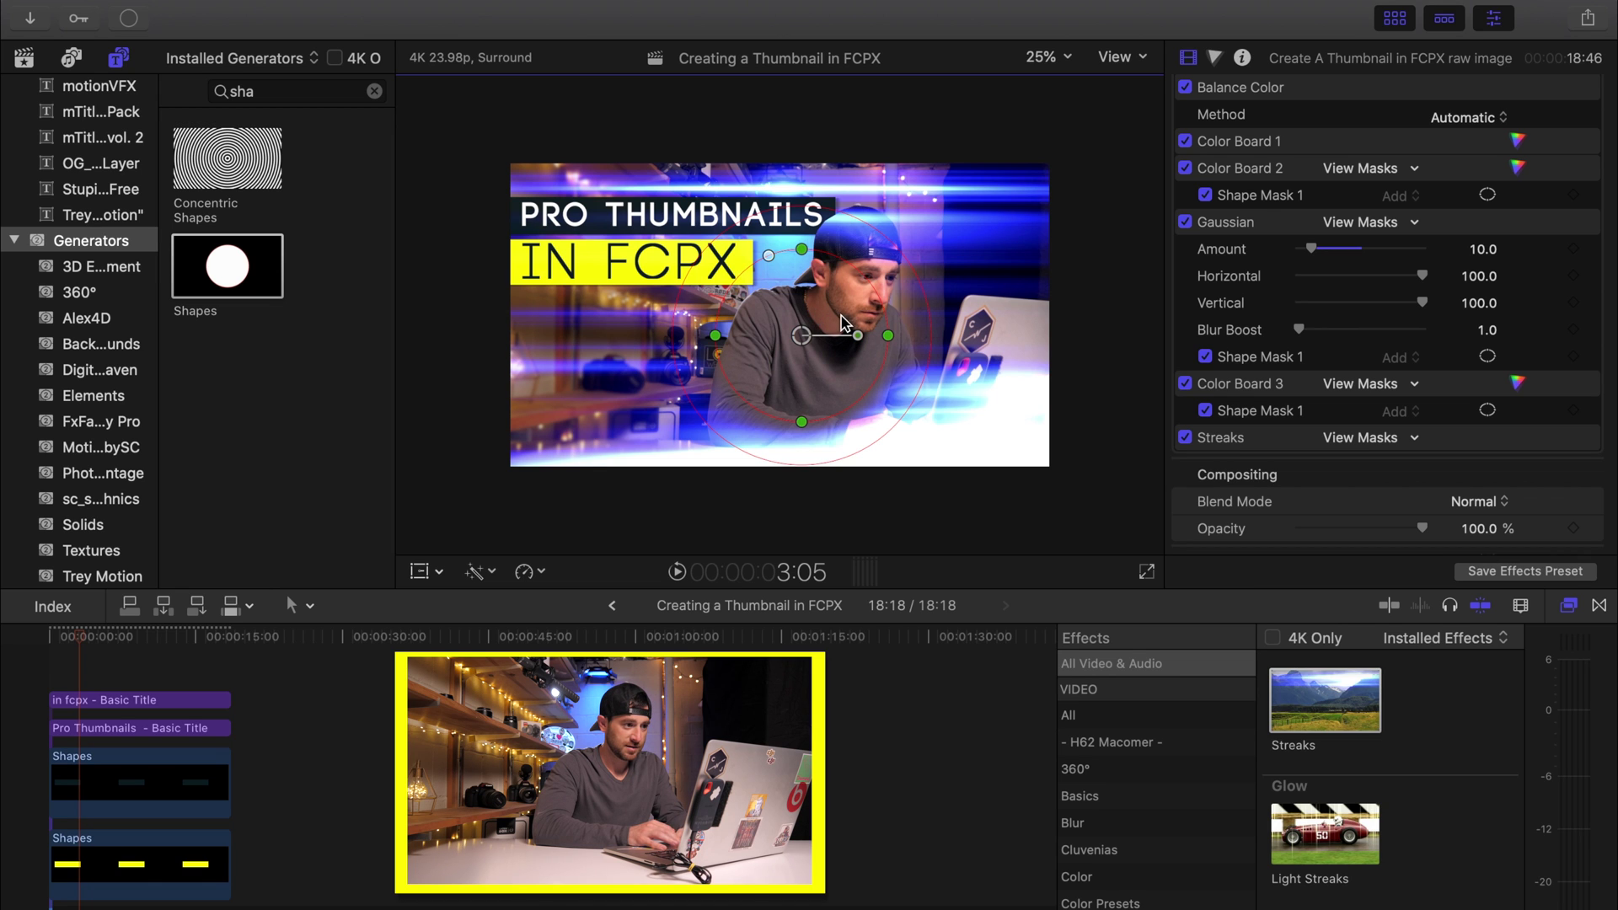
left_click_drag(808, 333, 835, 345)
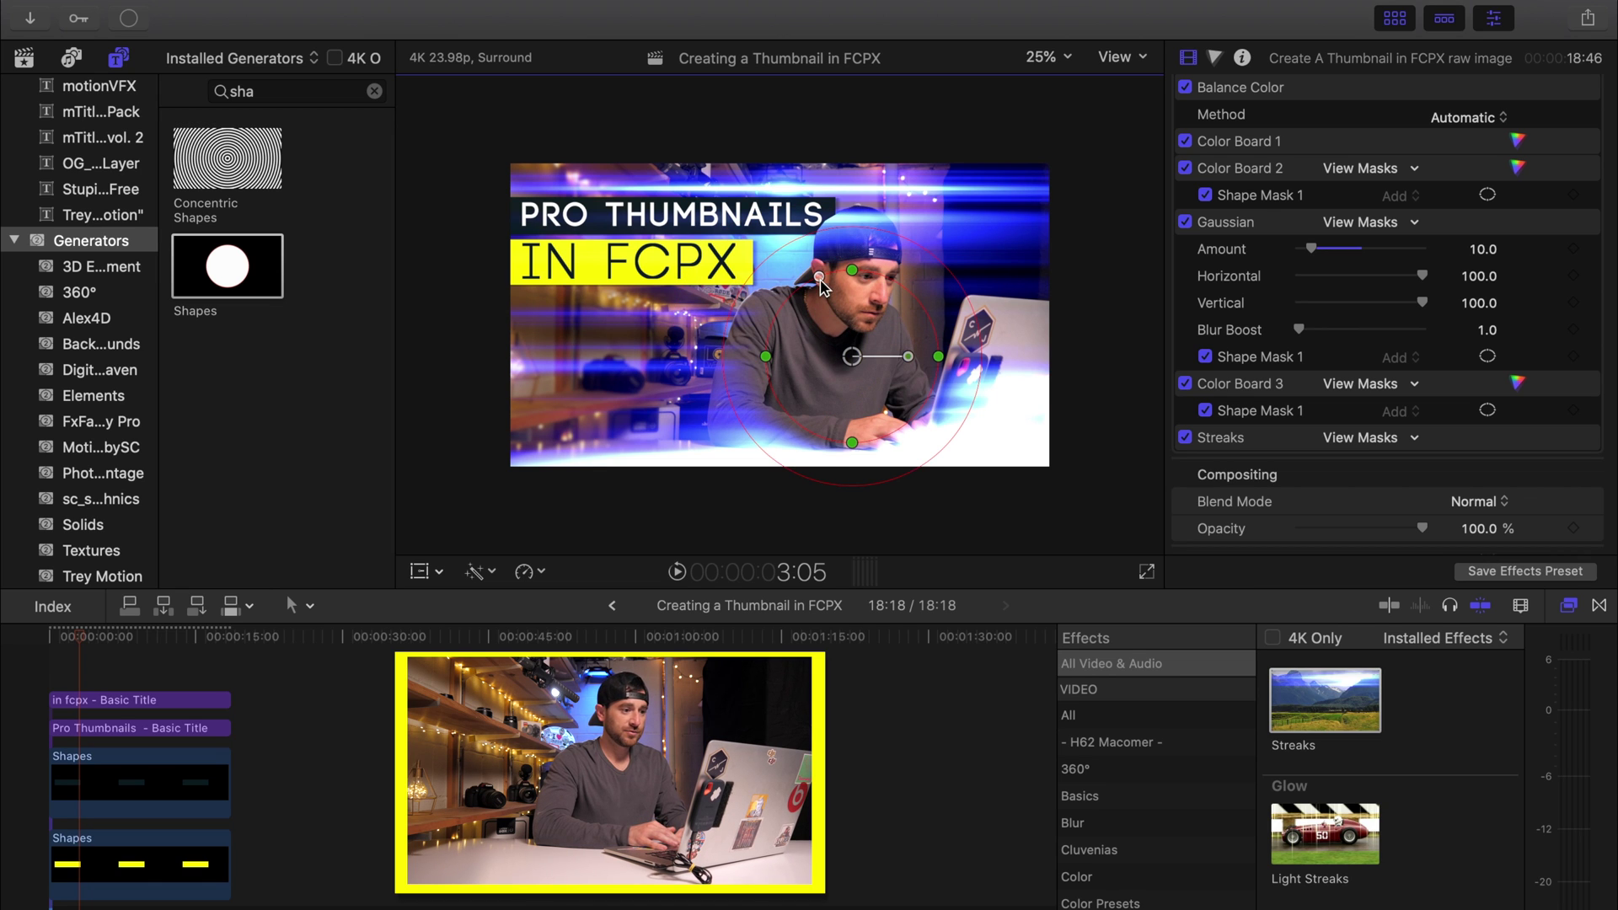
left_click_drag(798, 241, 799, 213)
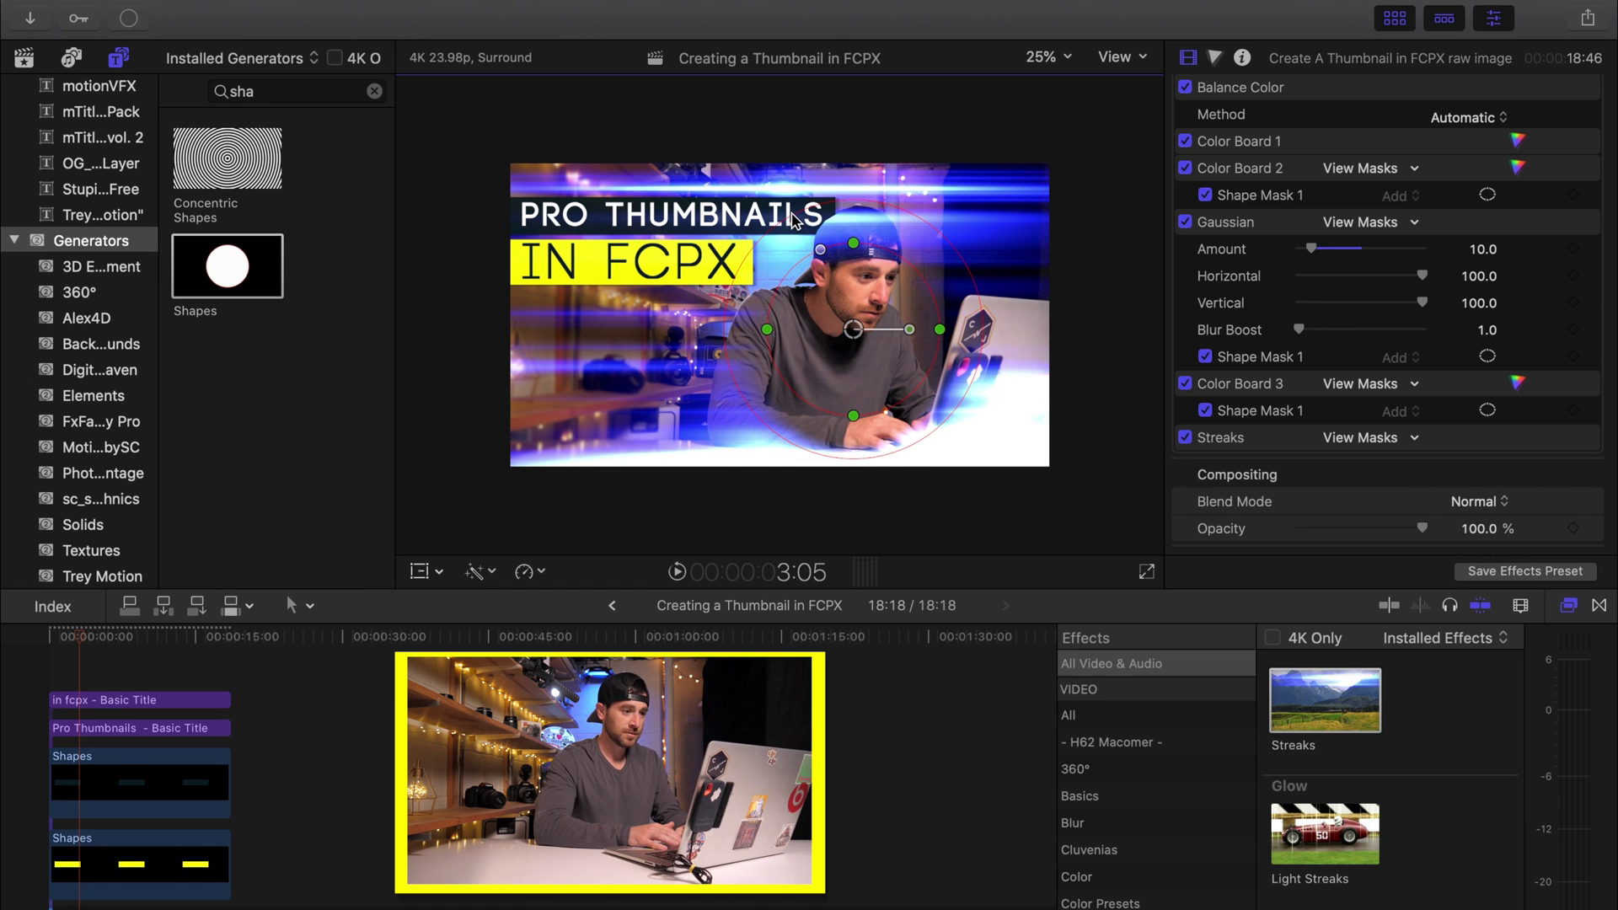
left_click_drag(822, 251, 863, 178)
mouse_move(854, 329)
left_mouse_down()
mouse_move(977, 338)
mouse_move(853, 372)
left_mouse_up()
key("super+5")
Step: Lower the Streaks Glow to 20, then select the Streaks effect and its Shape Mask 1
left_click(1571, 437)
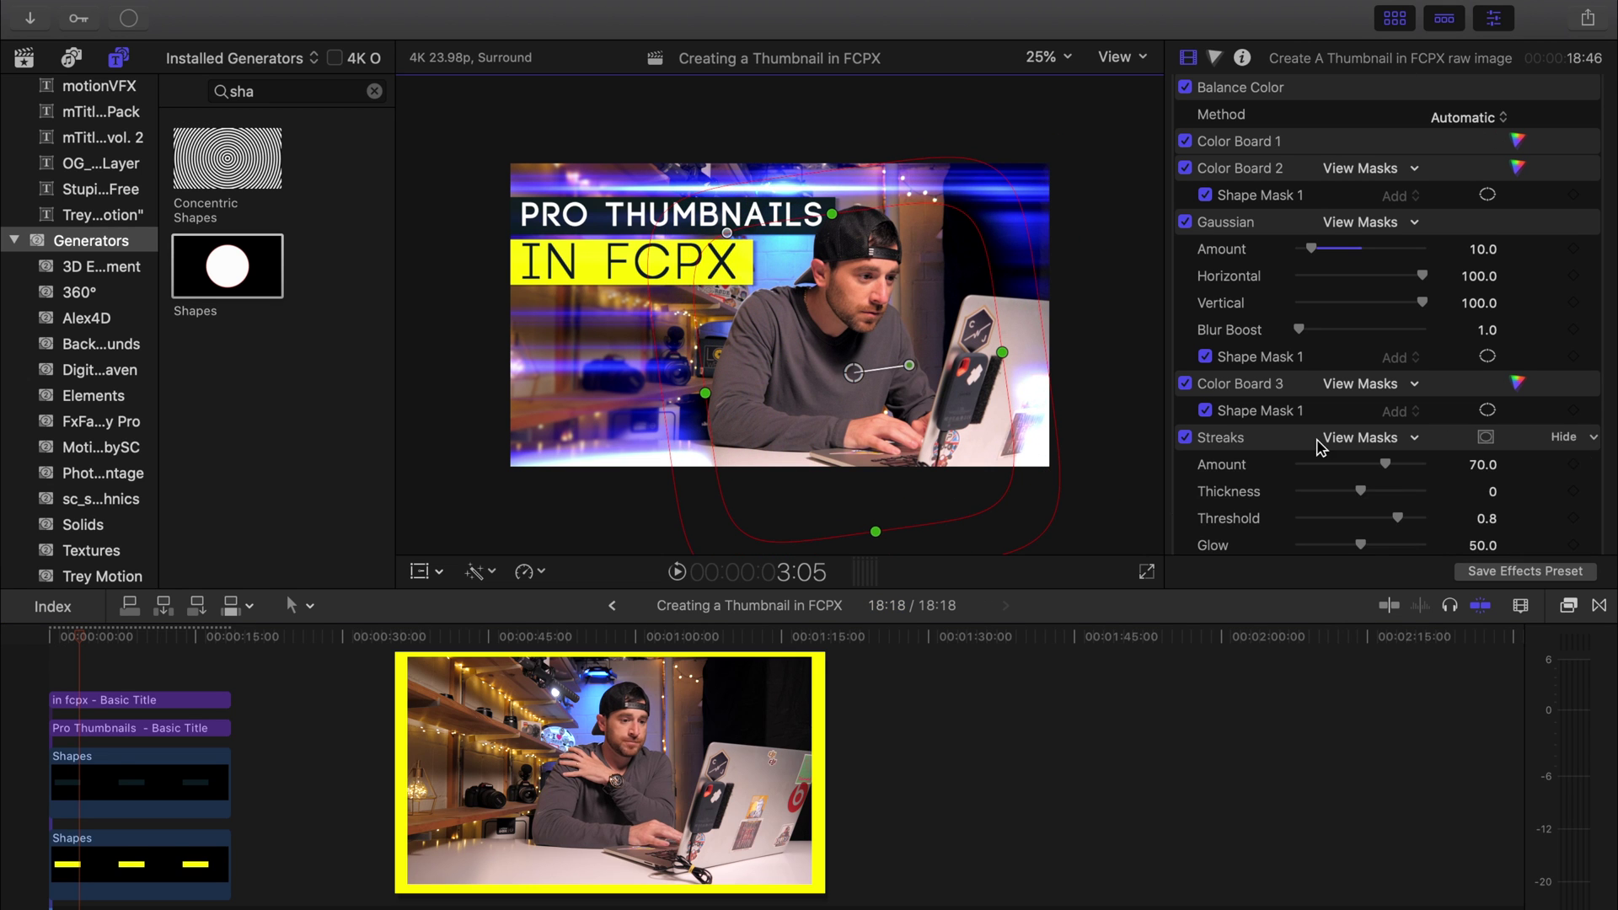
scroll(1287, 460, "down", 3)
scroll(1287, 459, "down", 1)
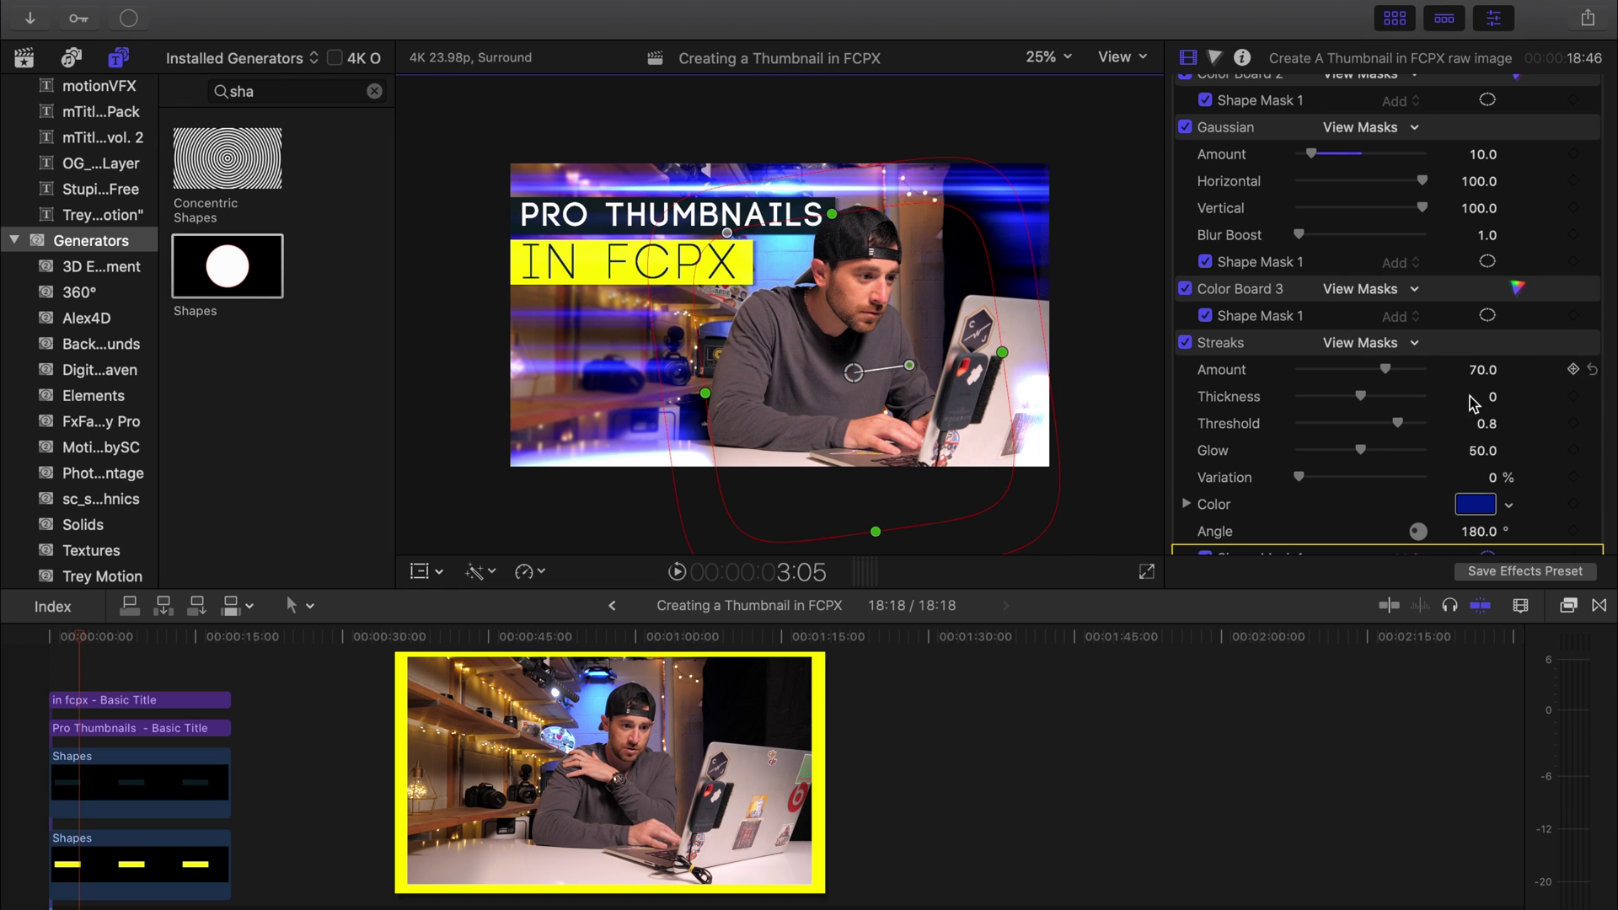
left_click(1486, 452)
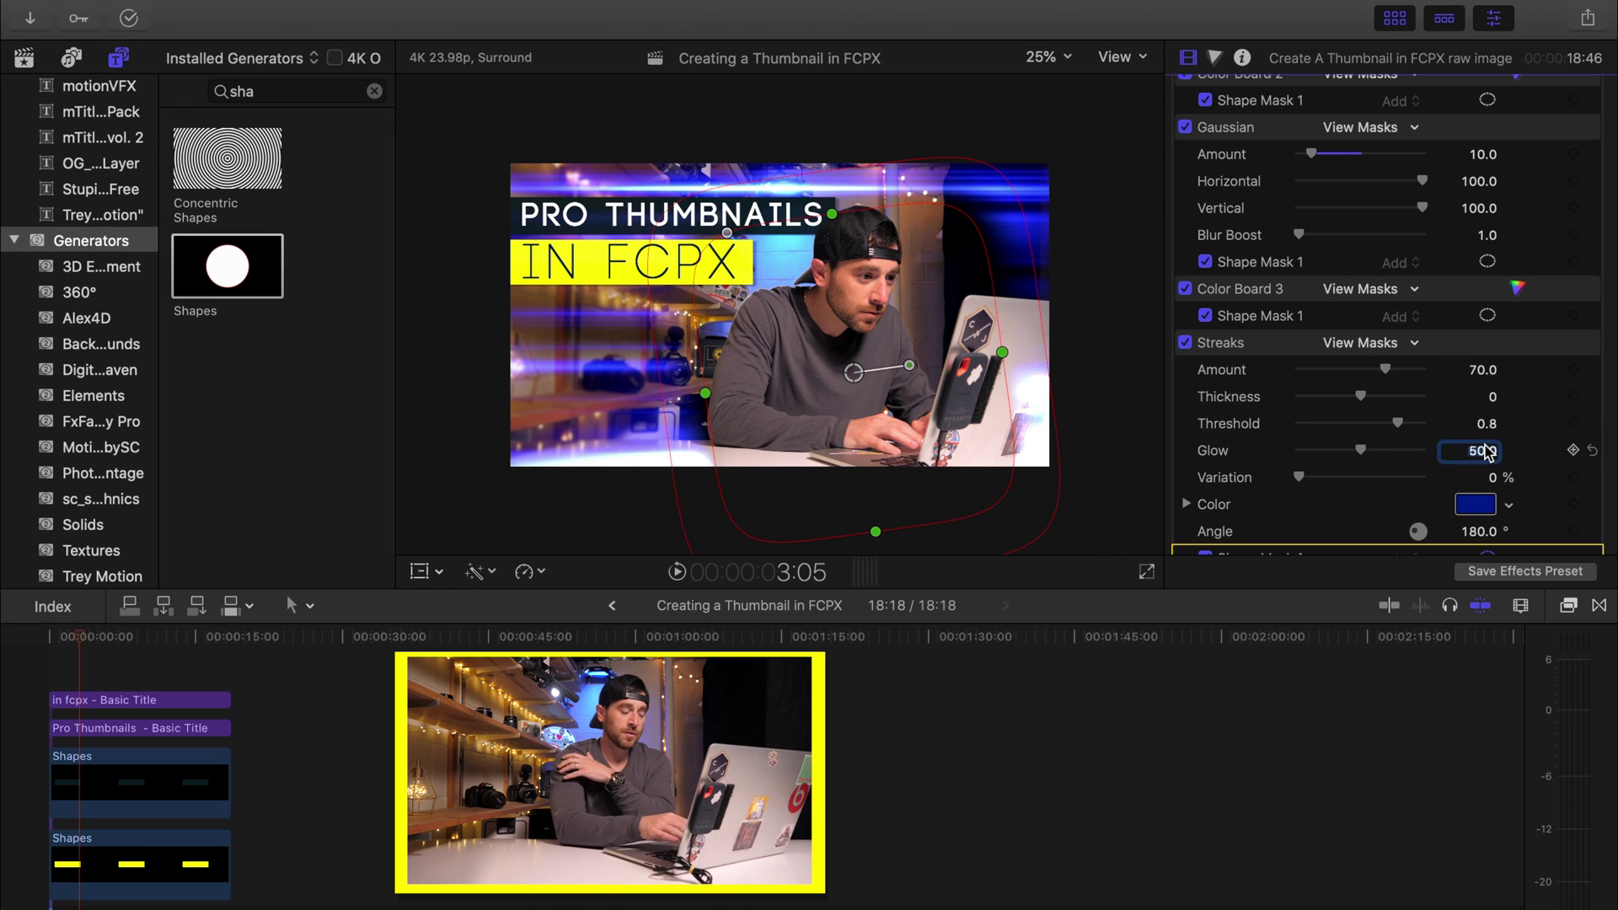
type("20")
key("Return")
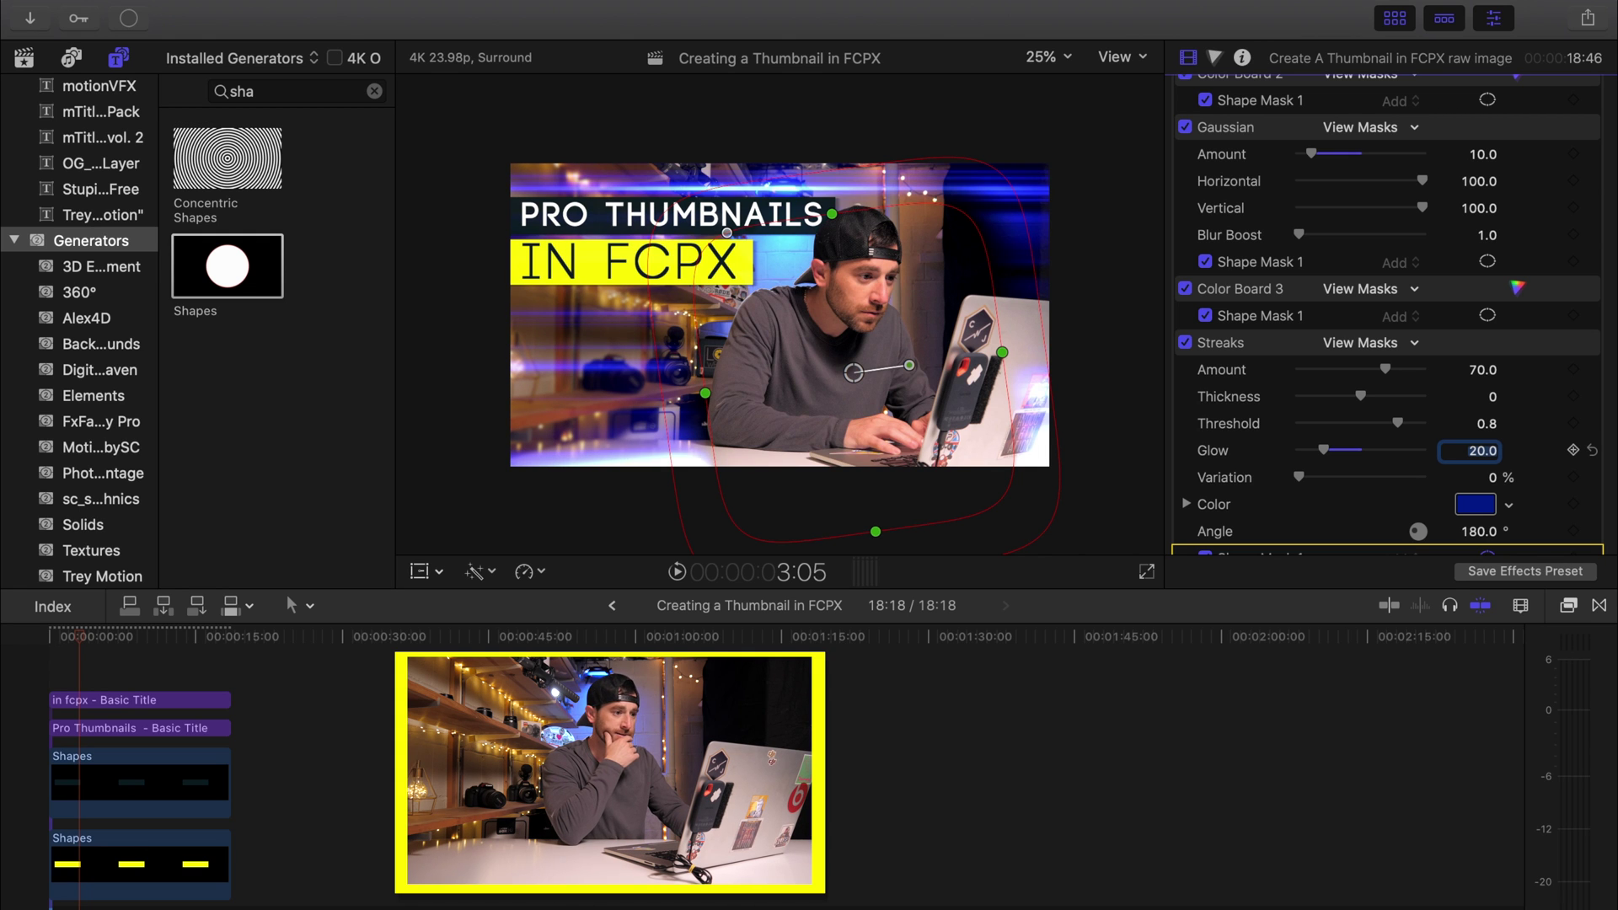
left_click(1446, 339)
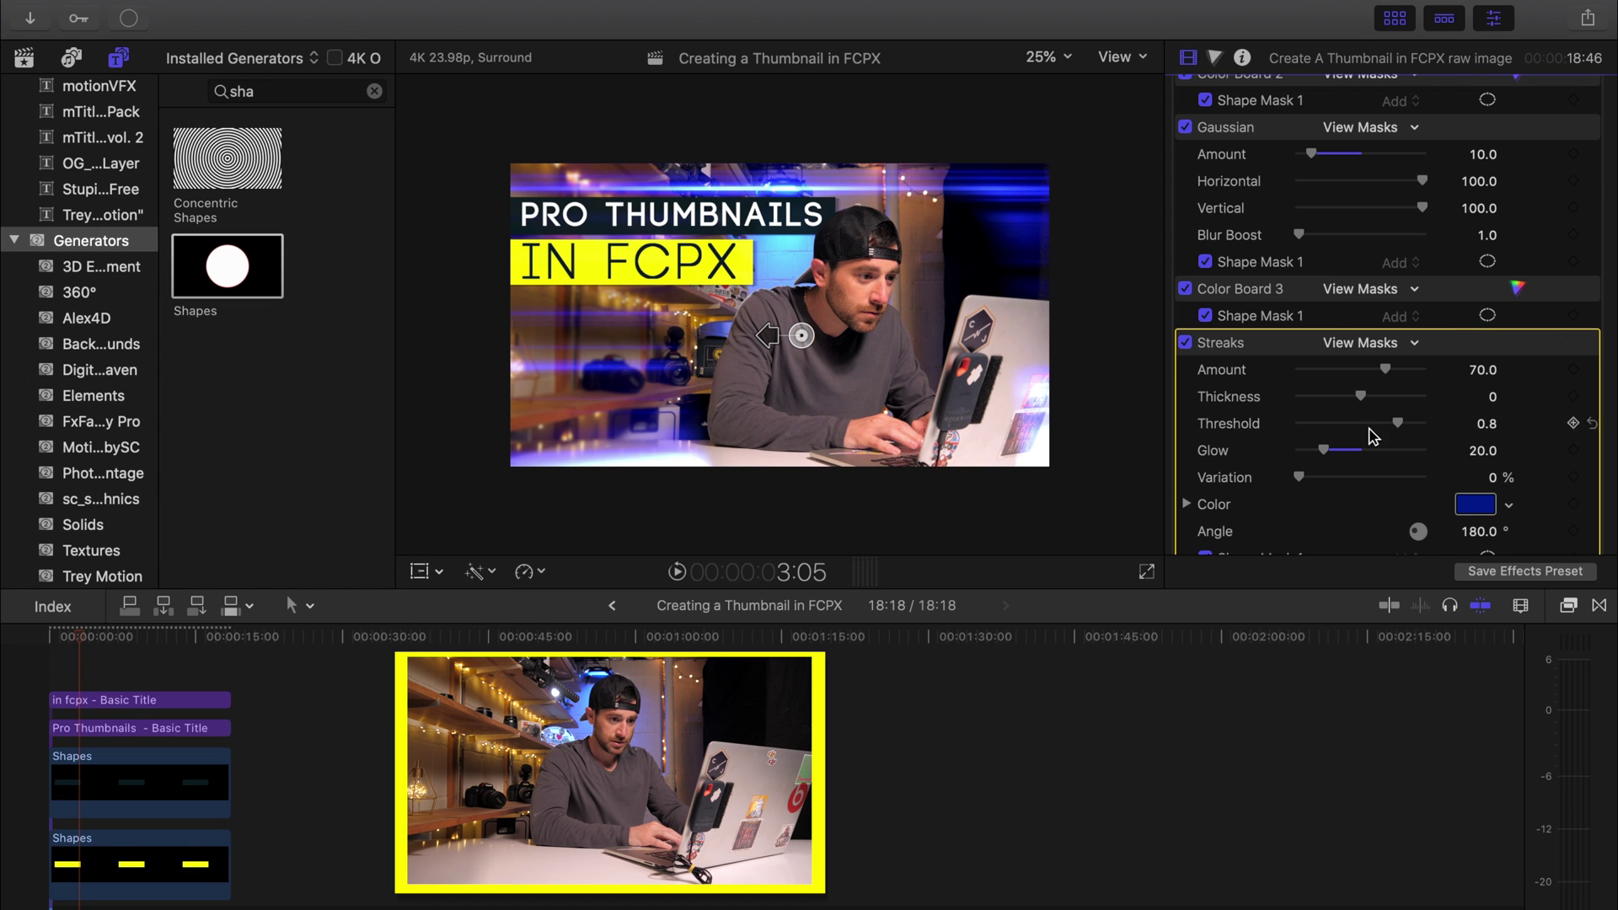
scroll(1352, 495, "down", 2)
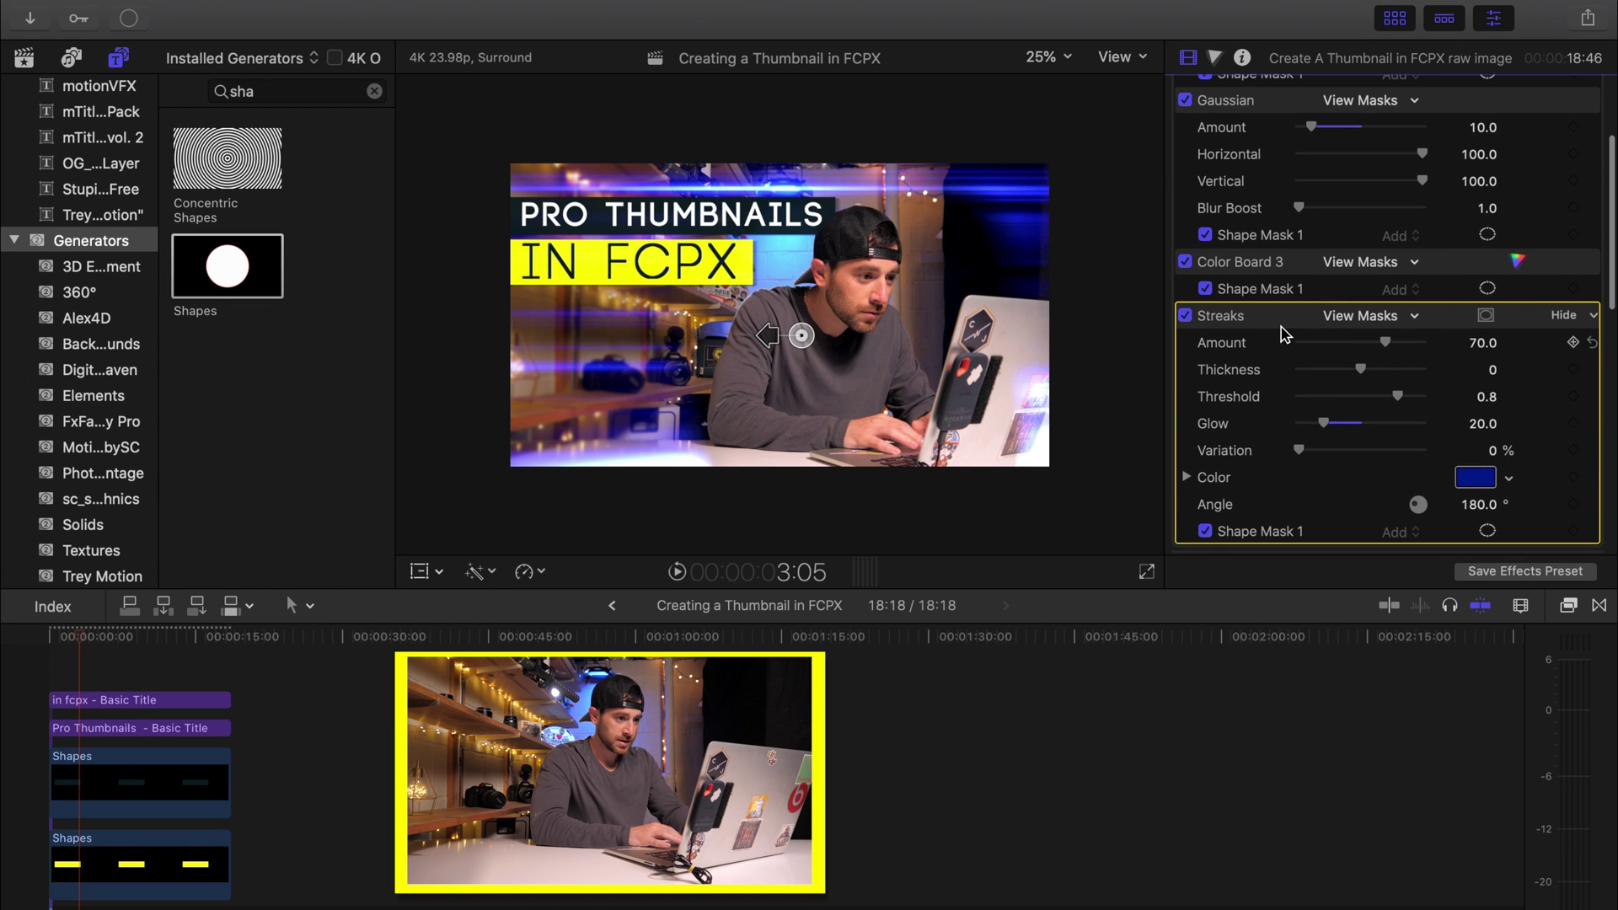
left_click(1248, 532)
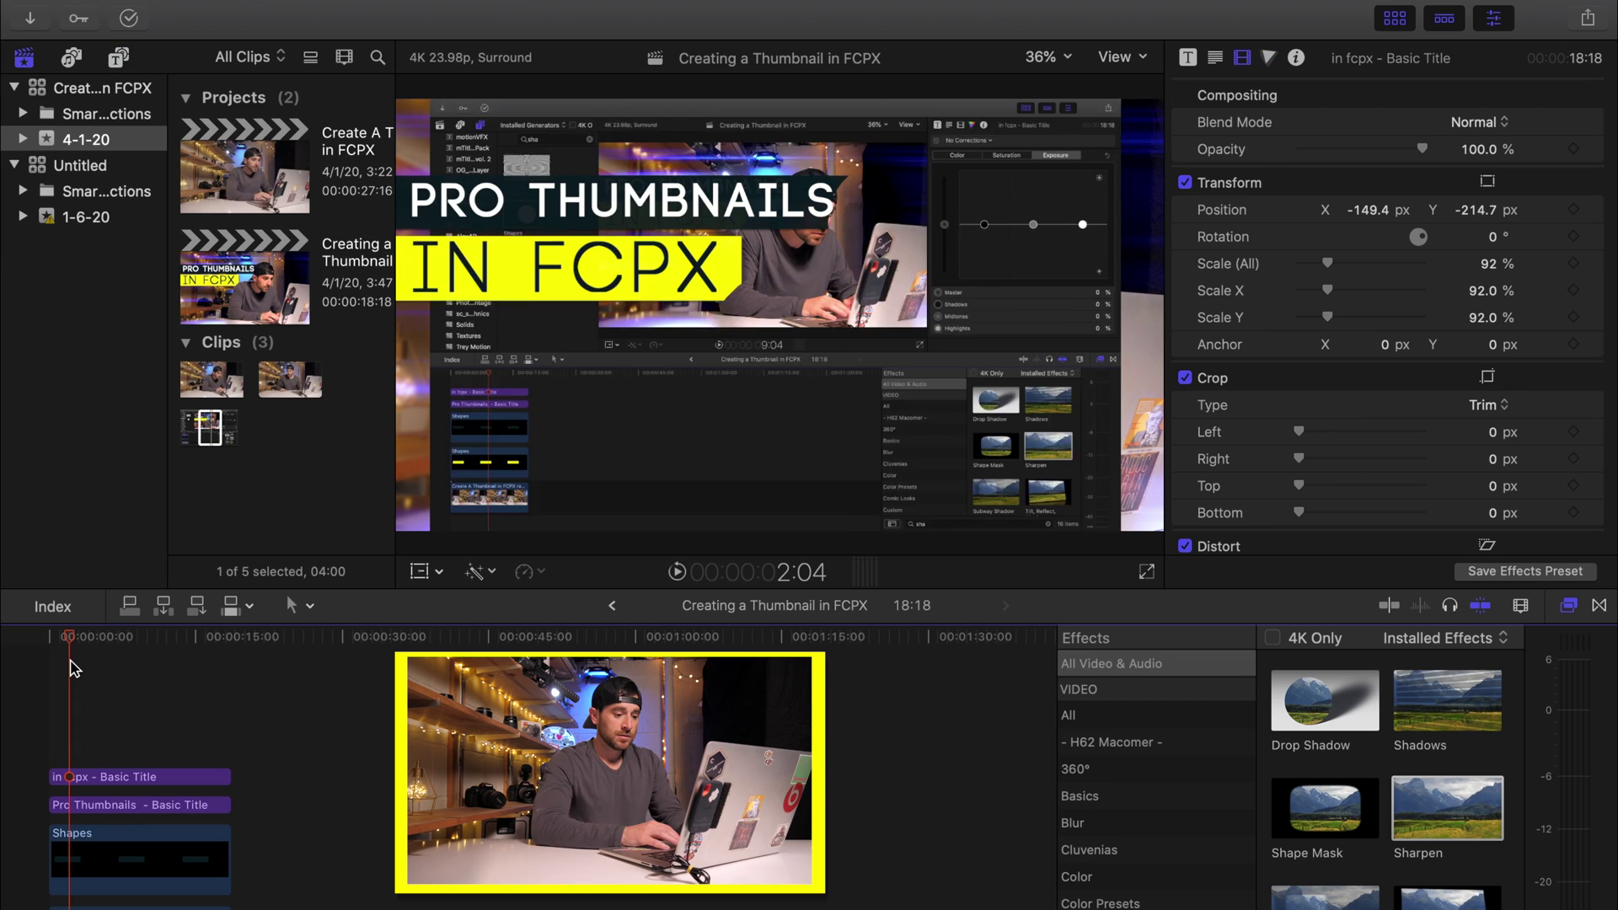
Step: Import the Final Cut X Logo image from the Sandisk 1TB drive
key("super+i")
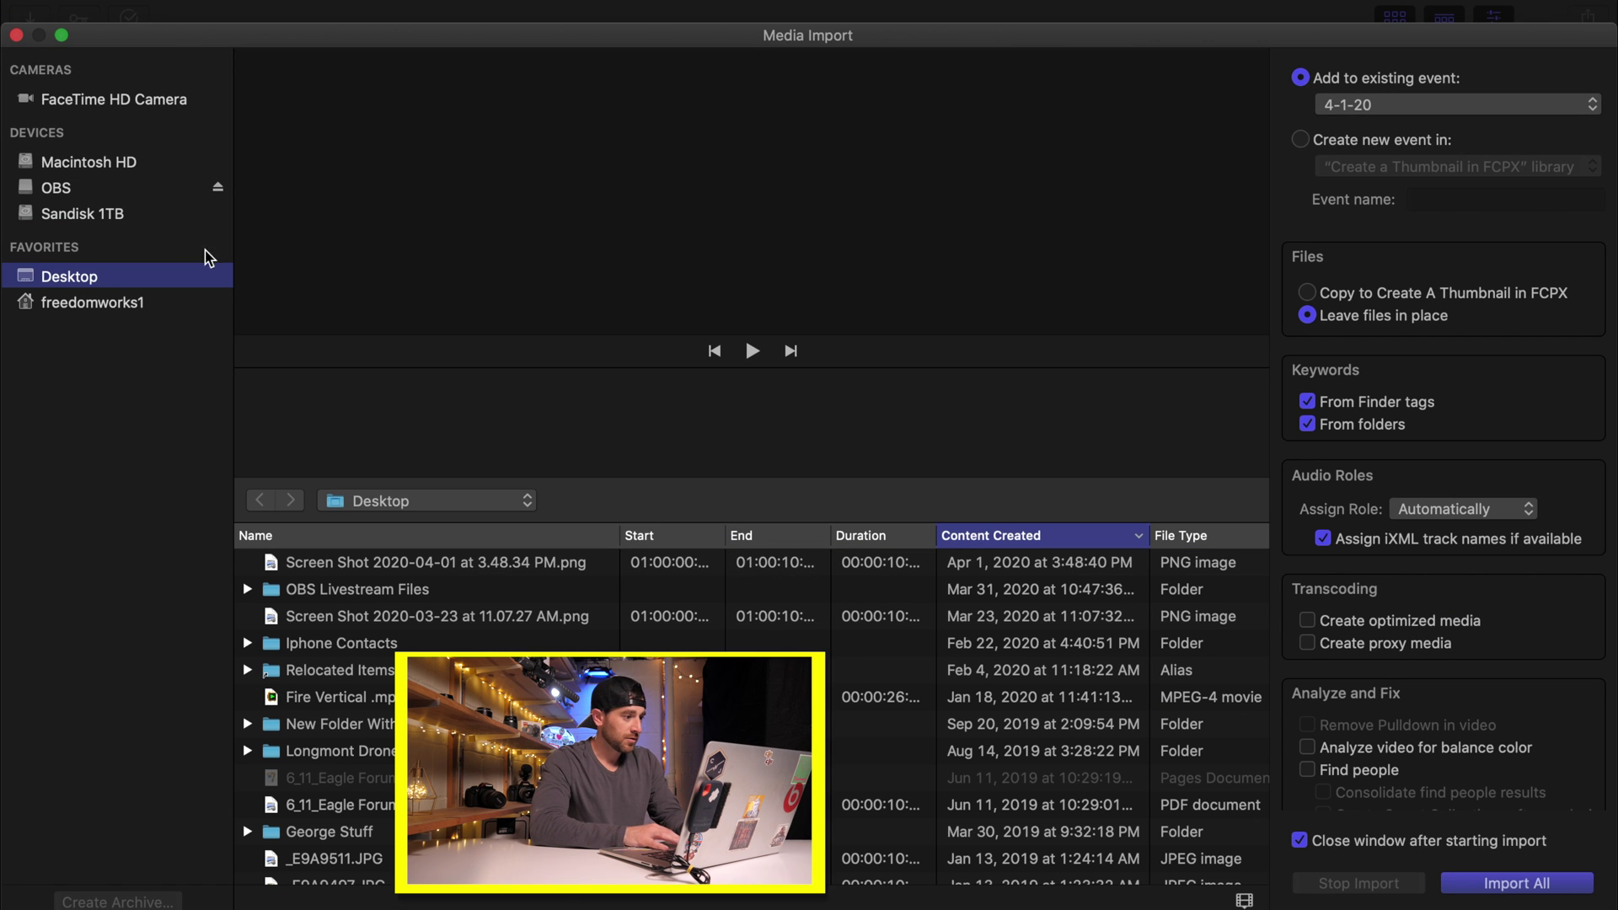
left_click(114, 218)
scroll(383, 759, "down", 5)
left_click(383, 695)
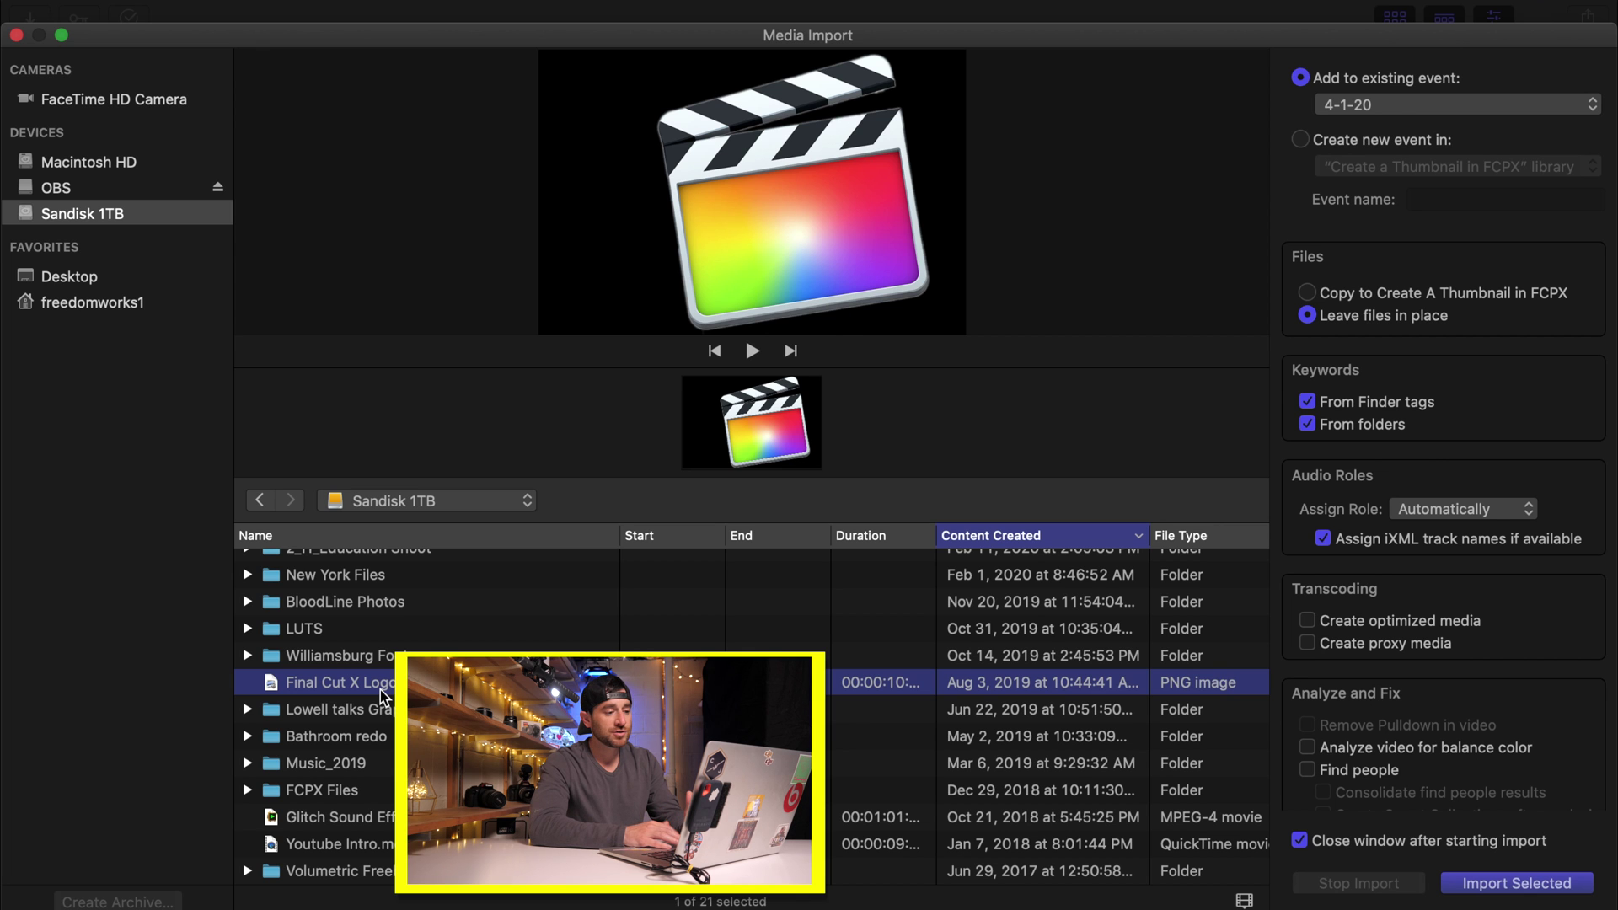
key("Return")
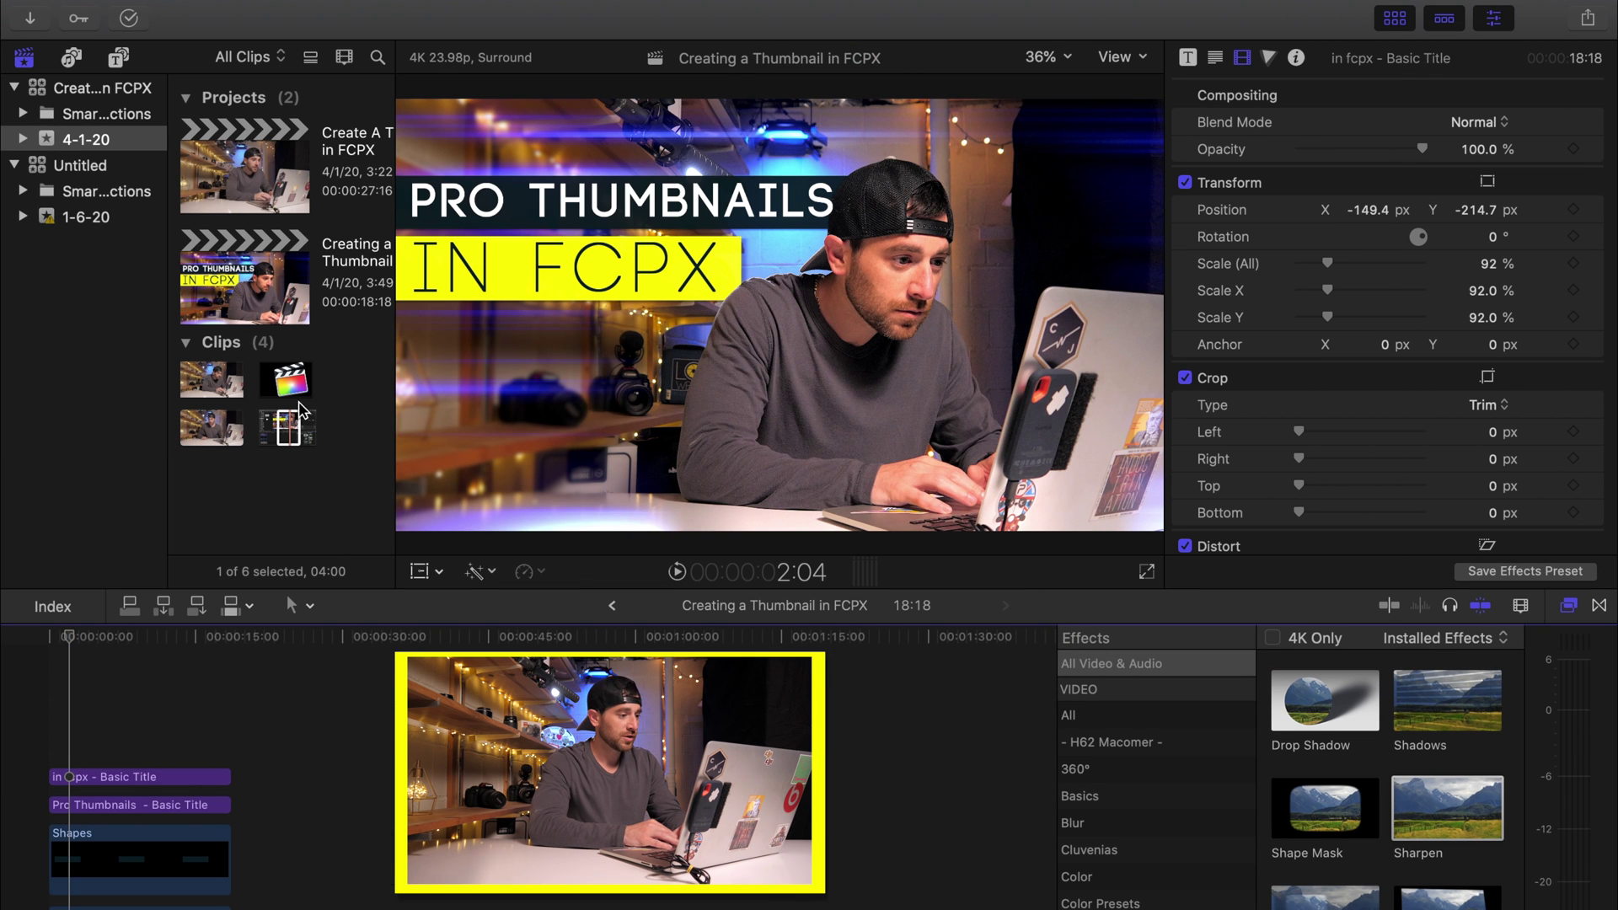
Step: Place the logo at the timeline start spanning the project, slide it left, and scale it to 80%
left_click(297, 383)
left_click_drag(296, 383, 231, 702)
left_click(135, 738)
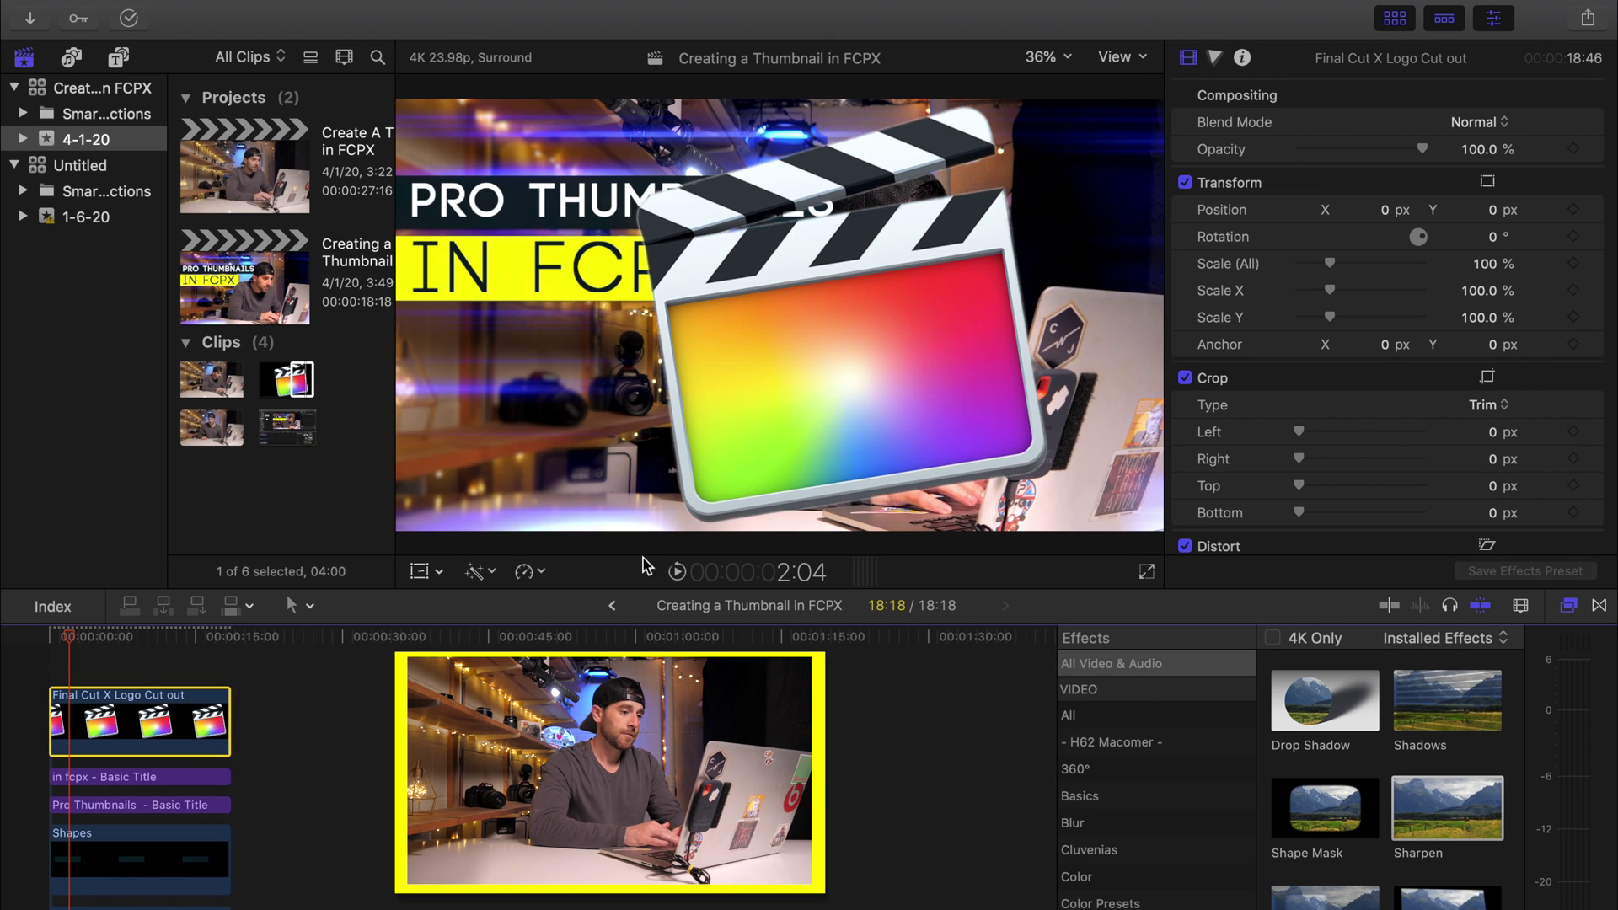
left_click_drag(1387, 213, 1366, 213)
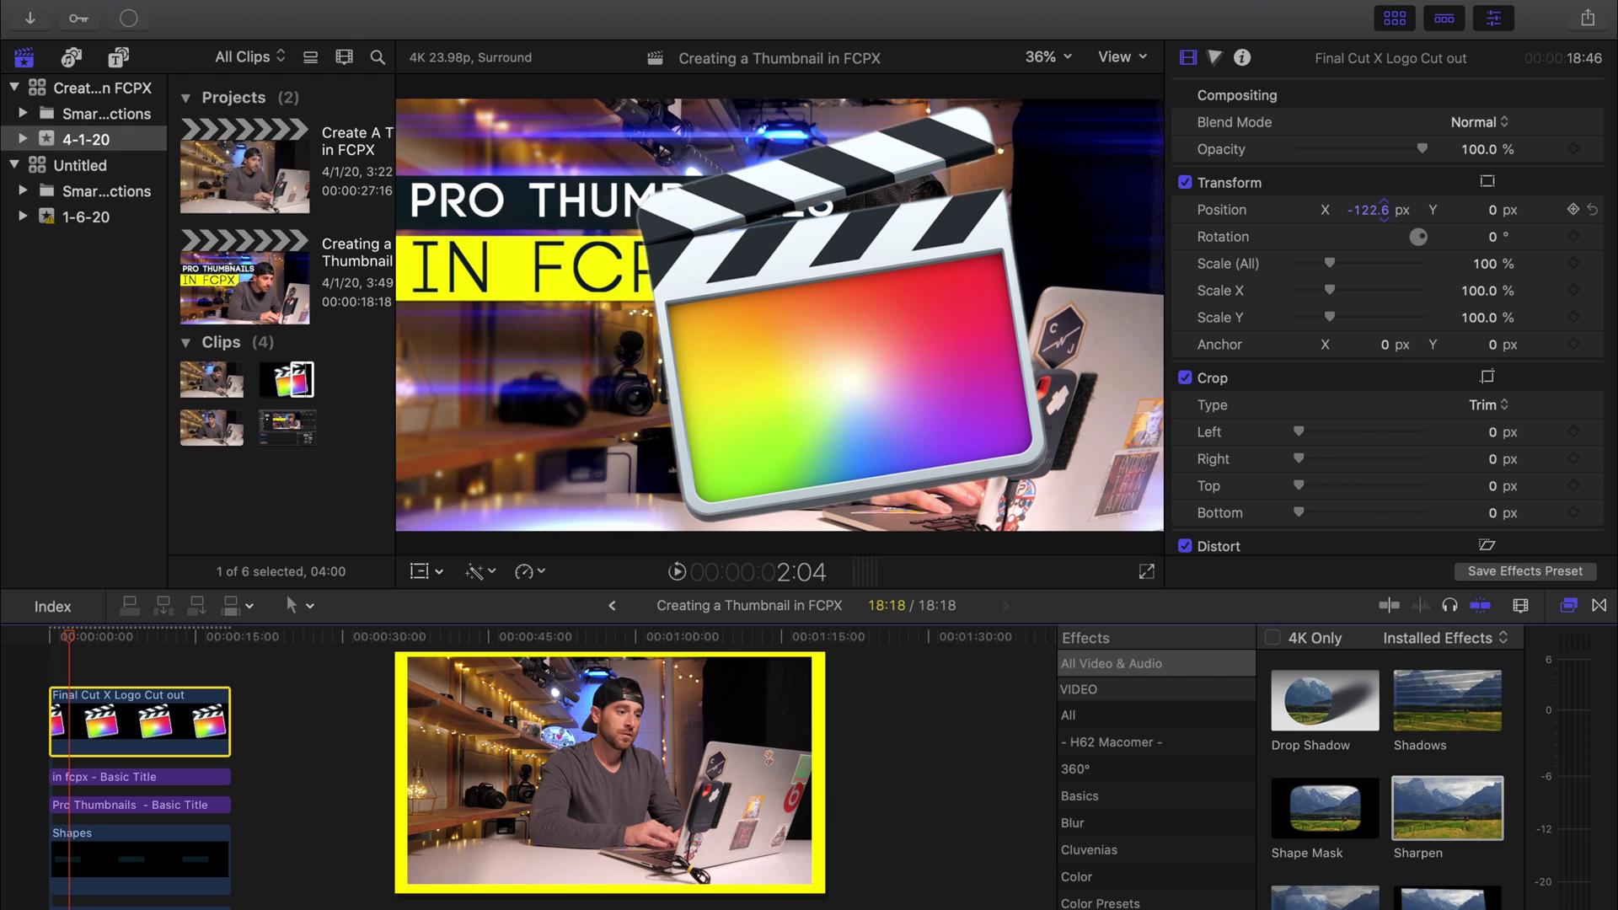
left_click(1484, 265)
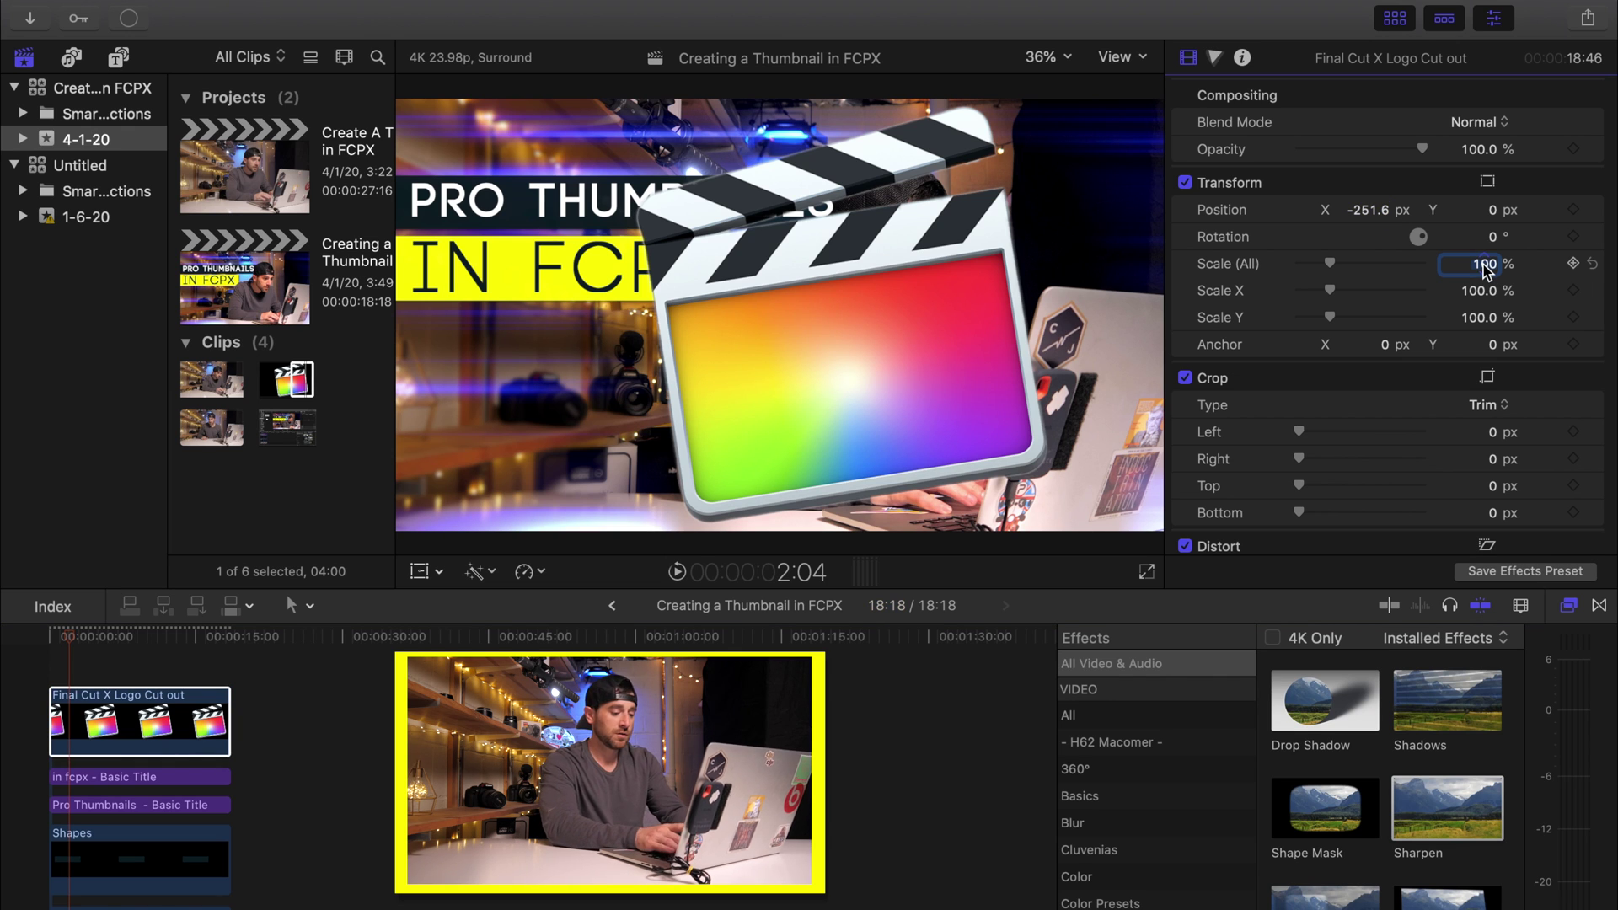
type("80")
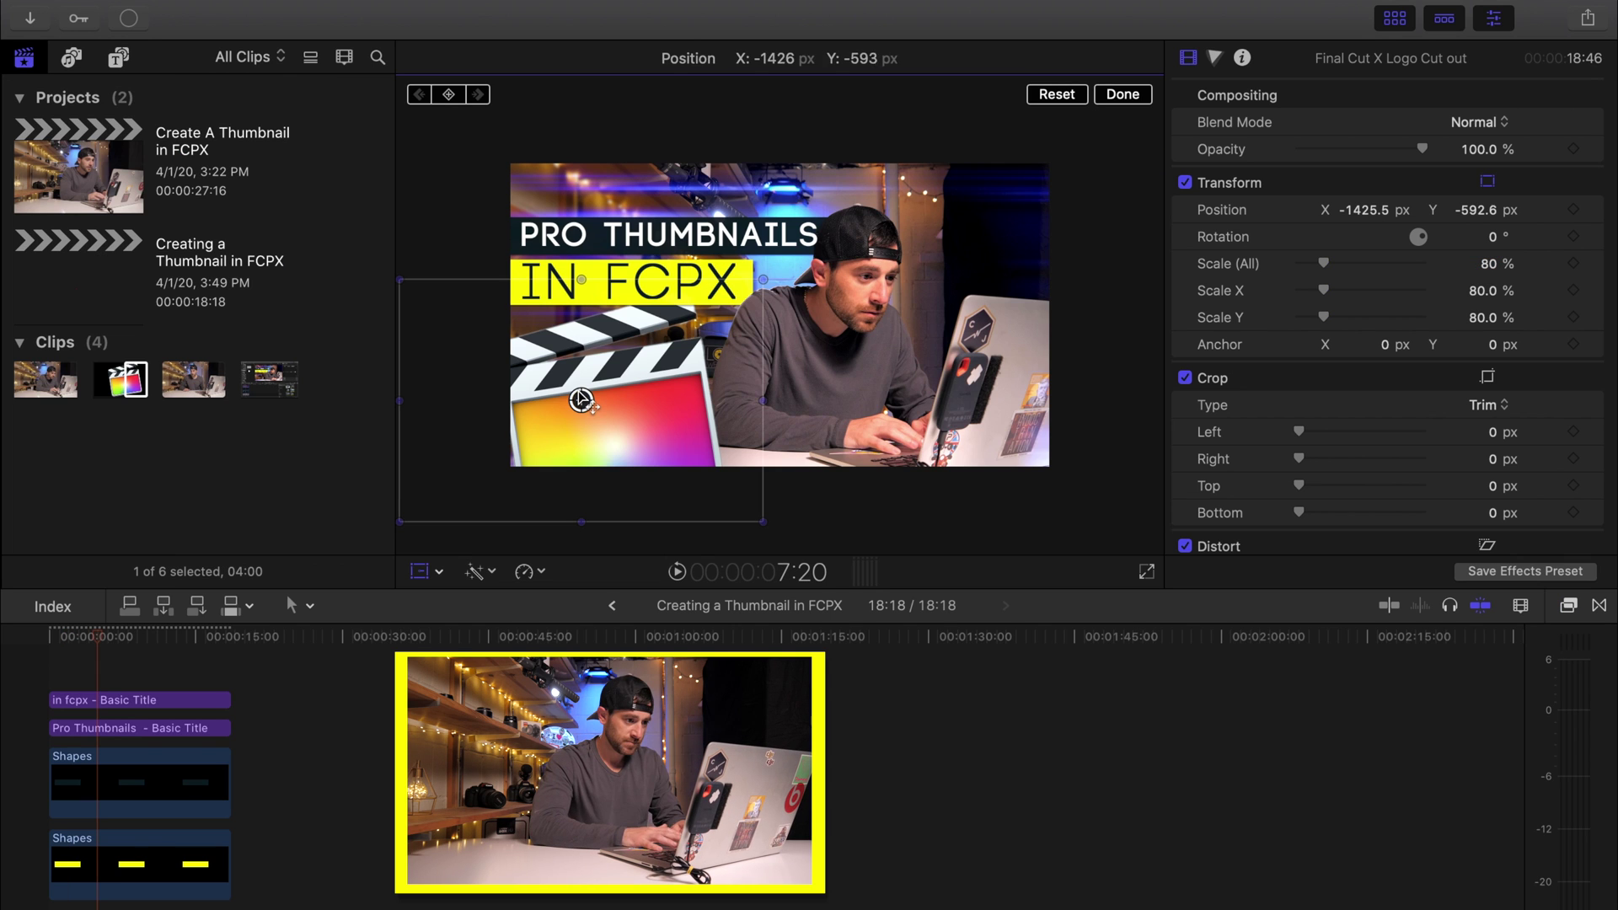
left_click(1109, 97)
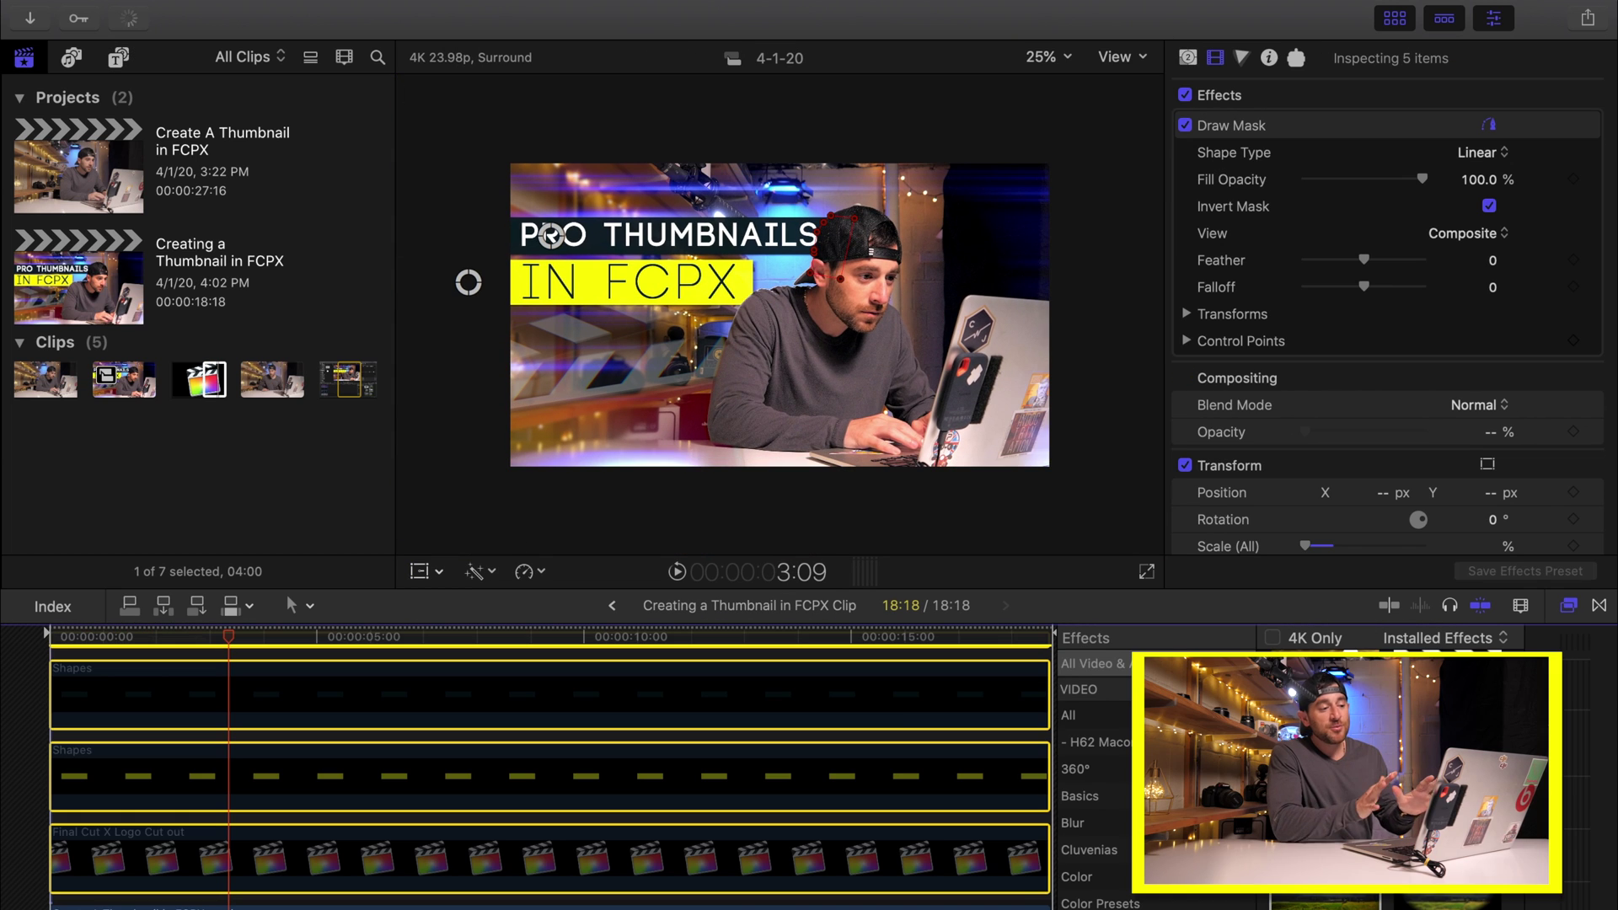
left_click(240, 679)
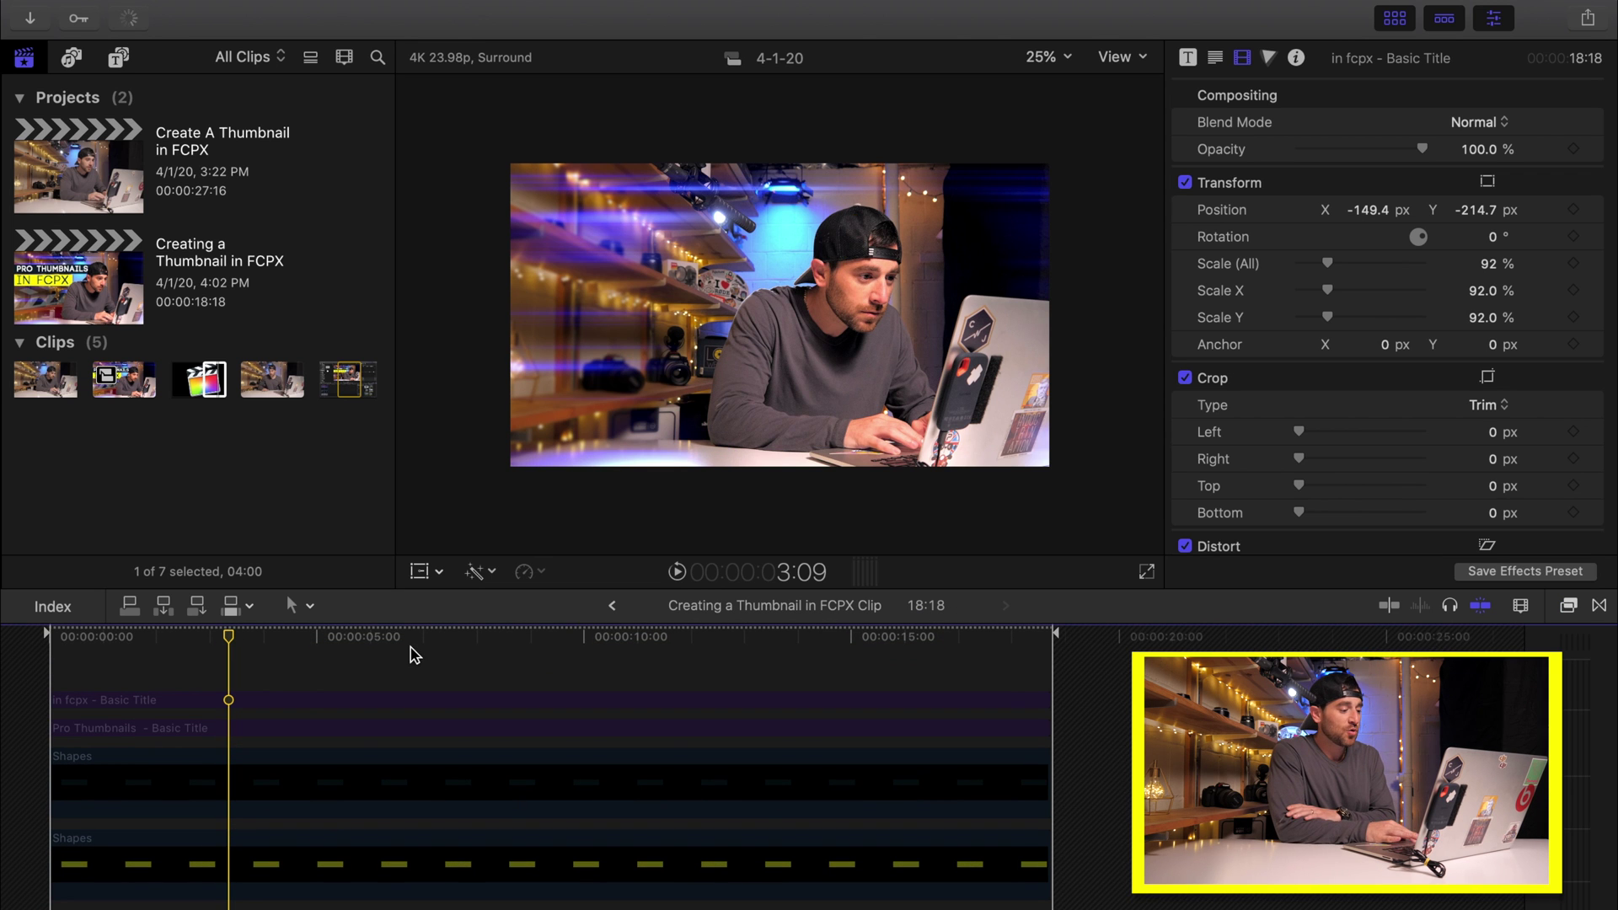
left_click(305, 657)
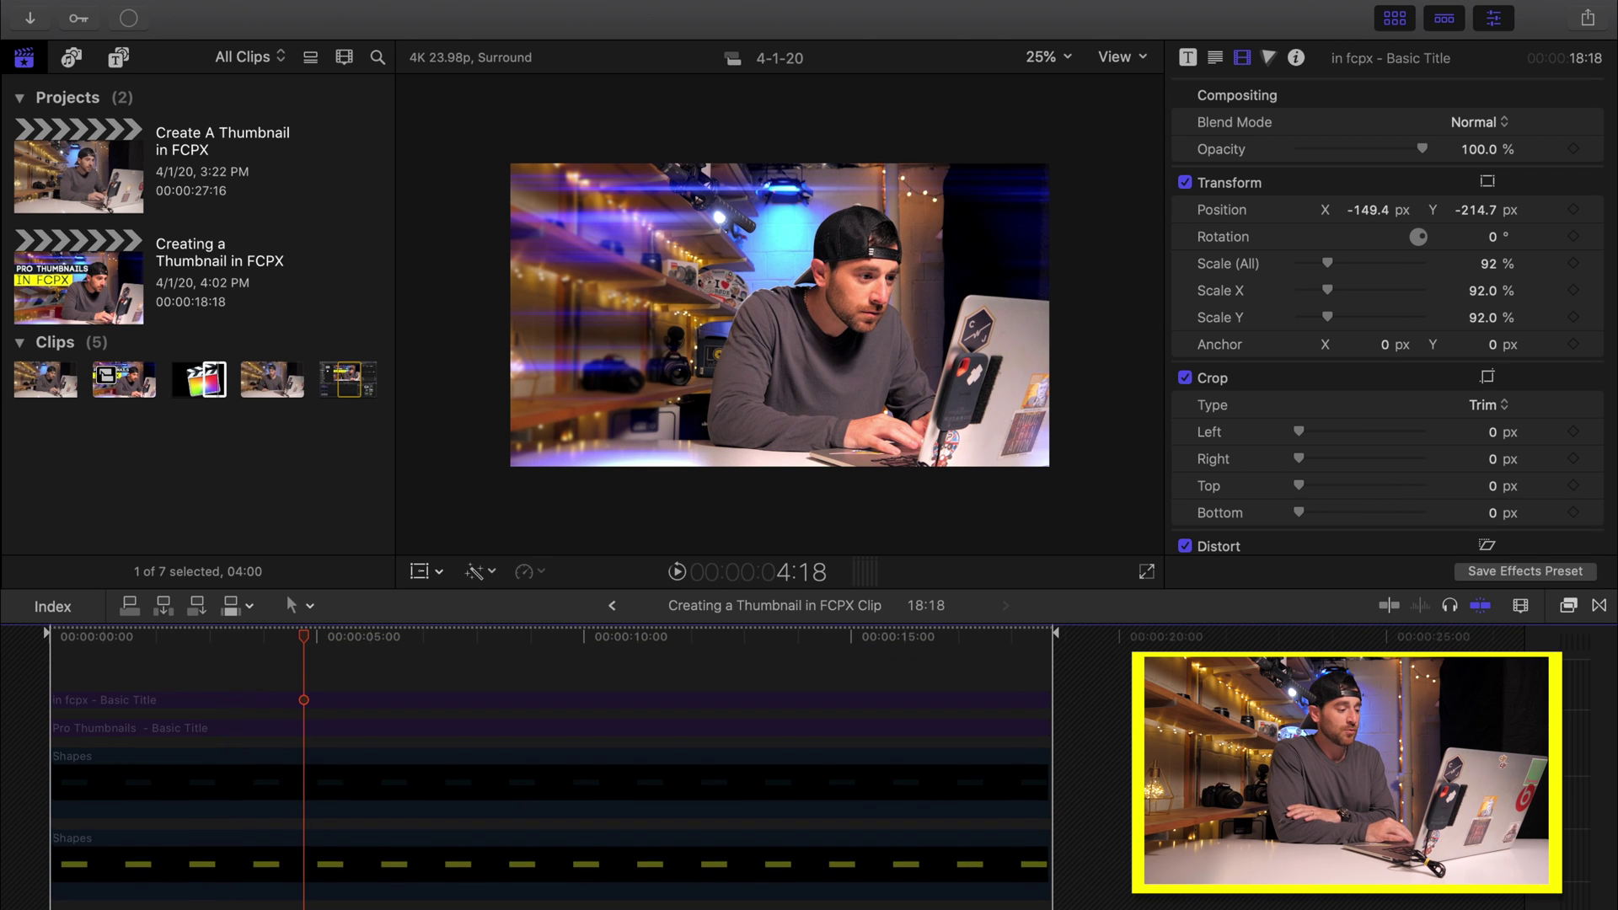
scroll(295, 801, "down", 4)
left_click(291, 889)
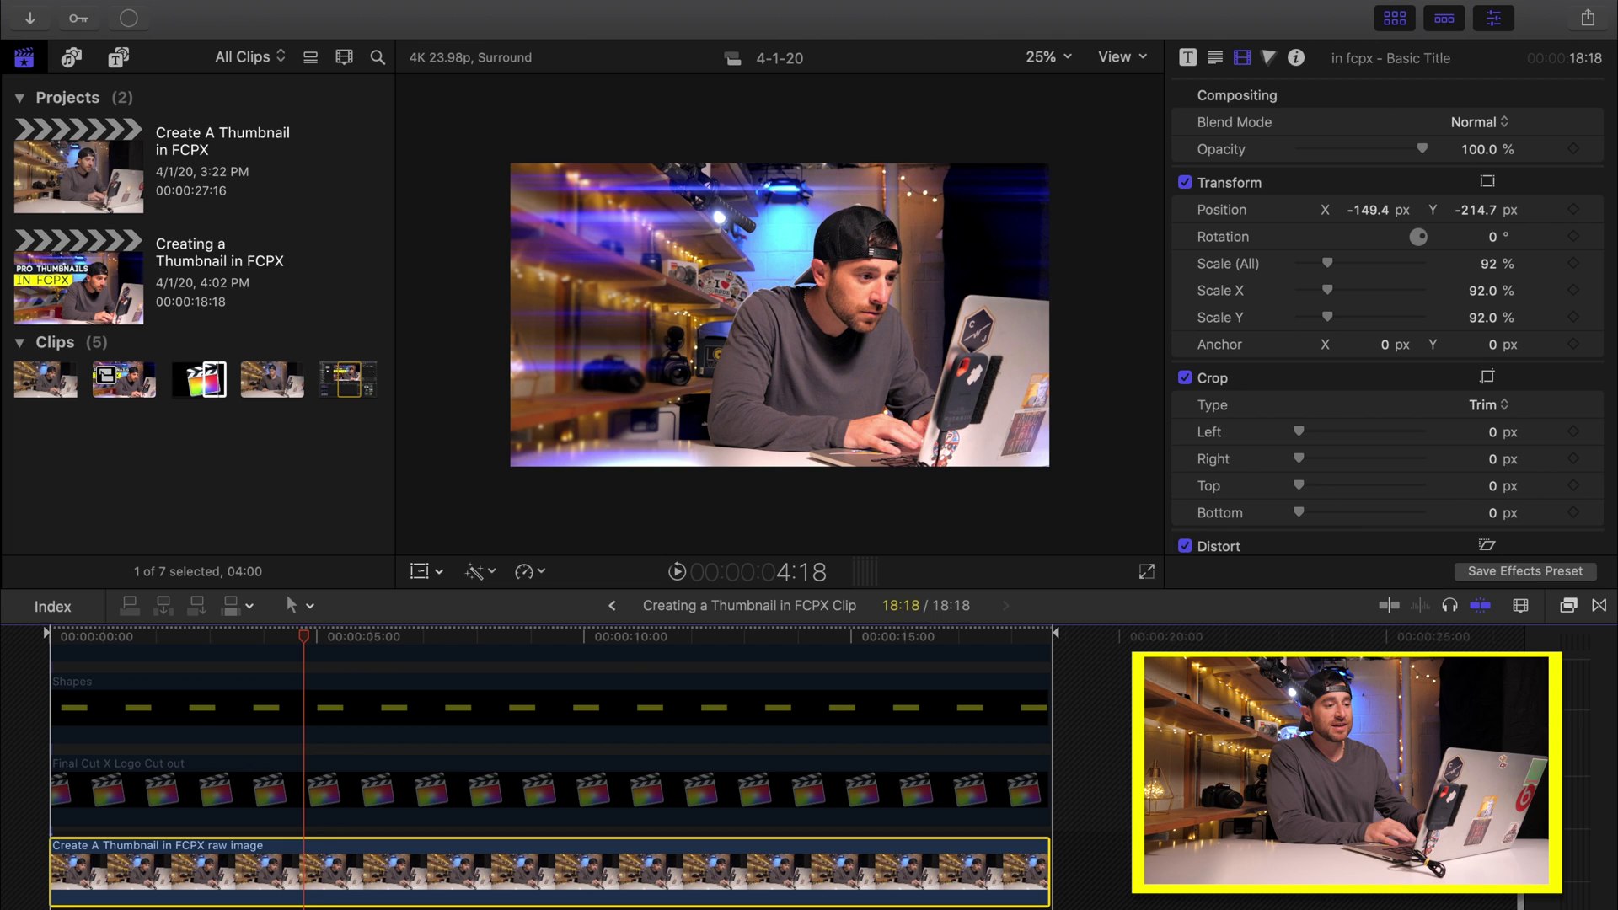
left_click(209, 868)
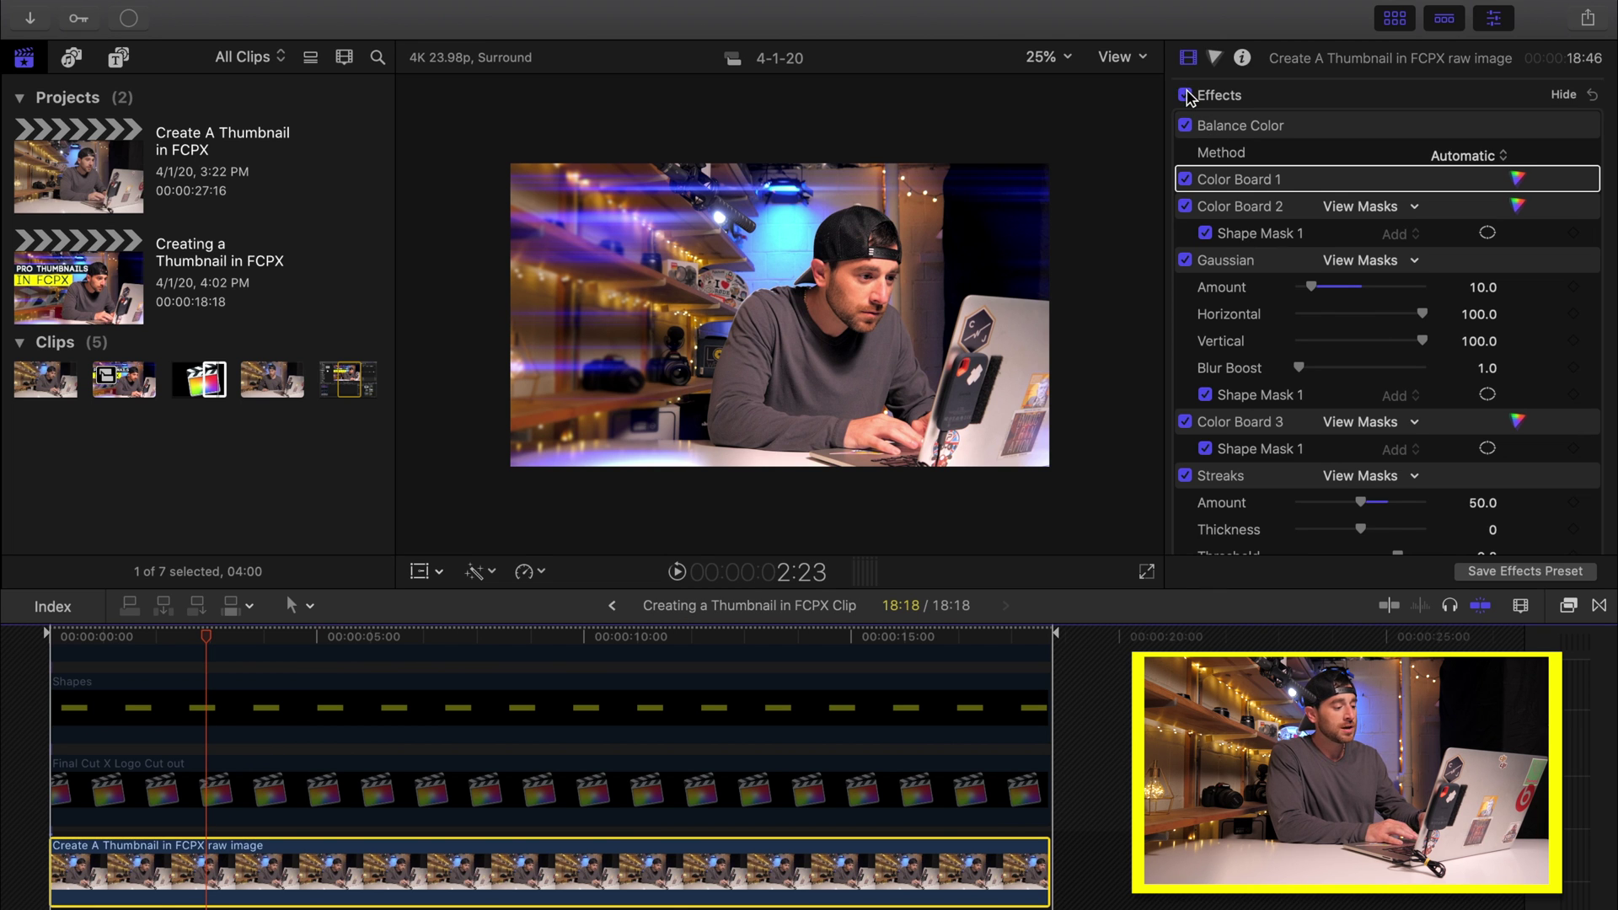
left_click(1185, 95)
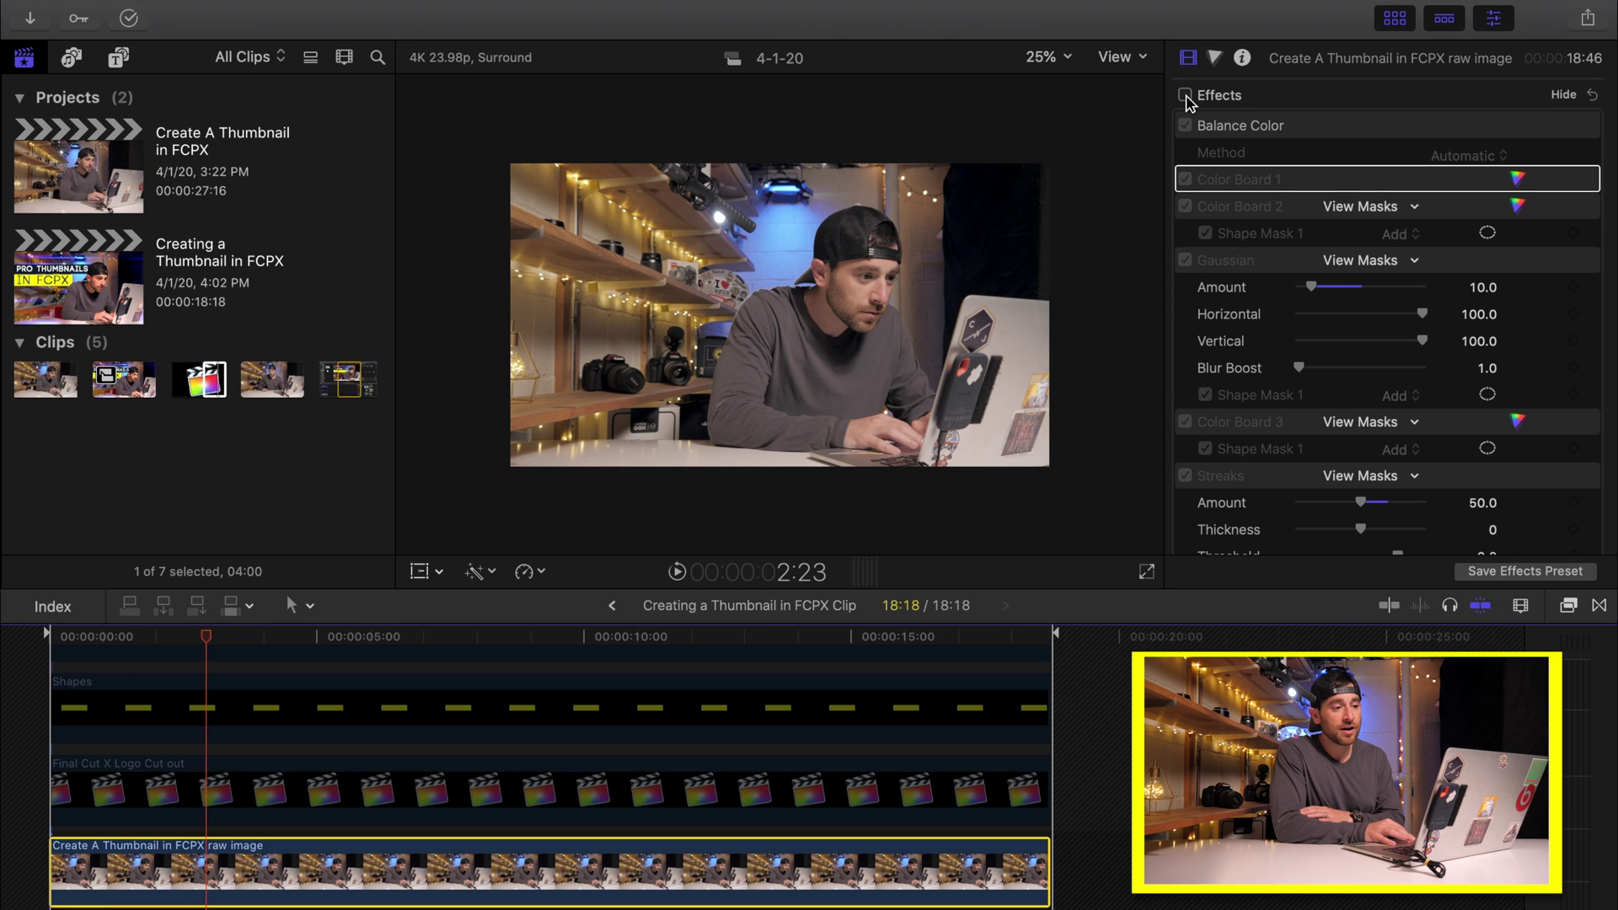
left_click(1186, 95)
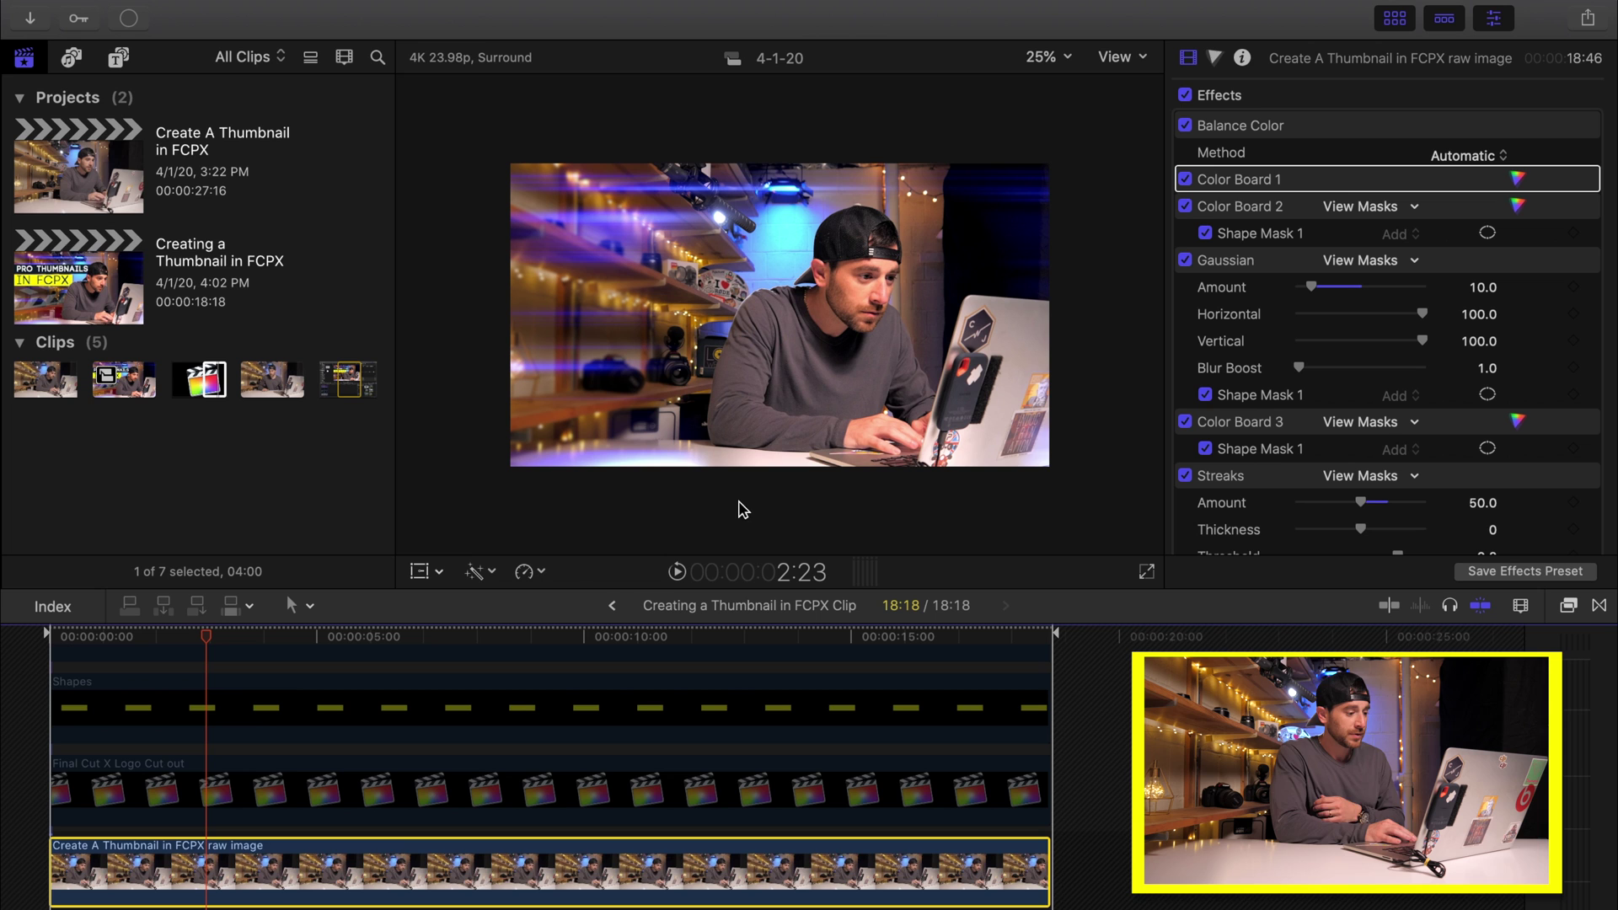
scroll(253, 721, "up", 3)
left_click(236, 873)
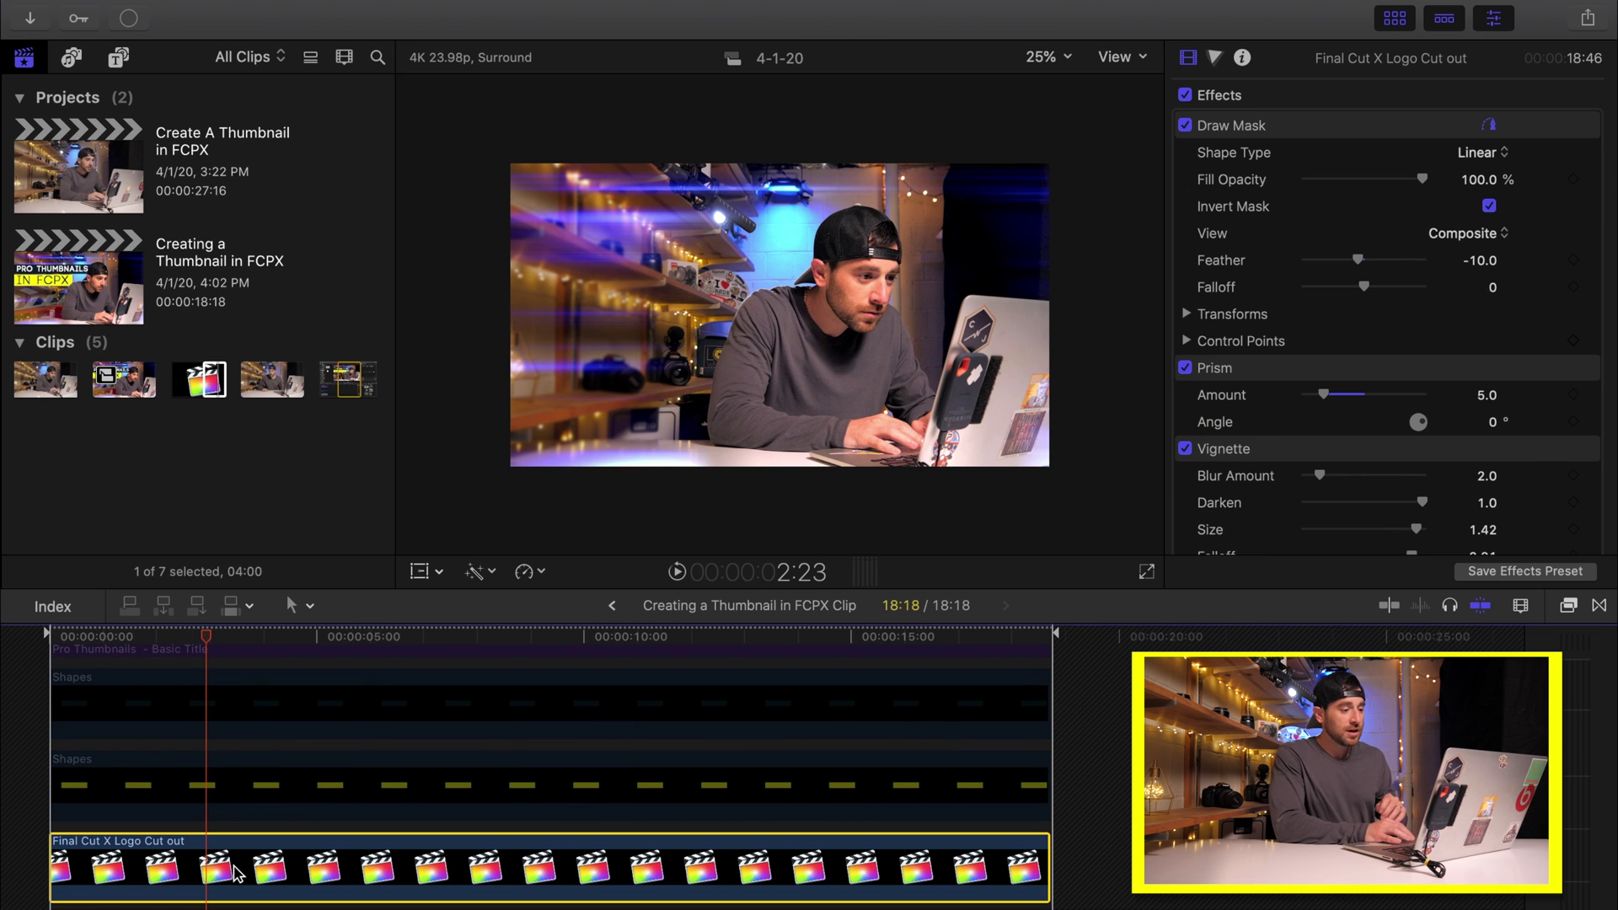
scroll(236, 872, "up", 2)
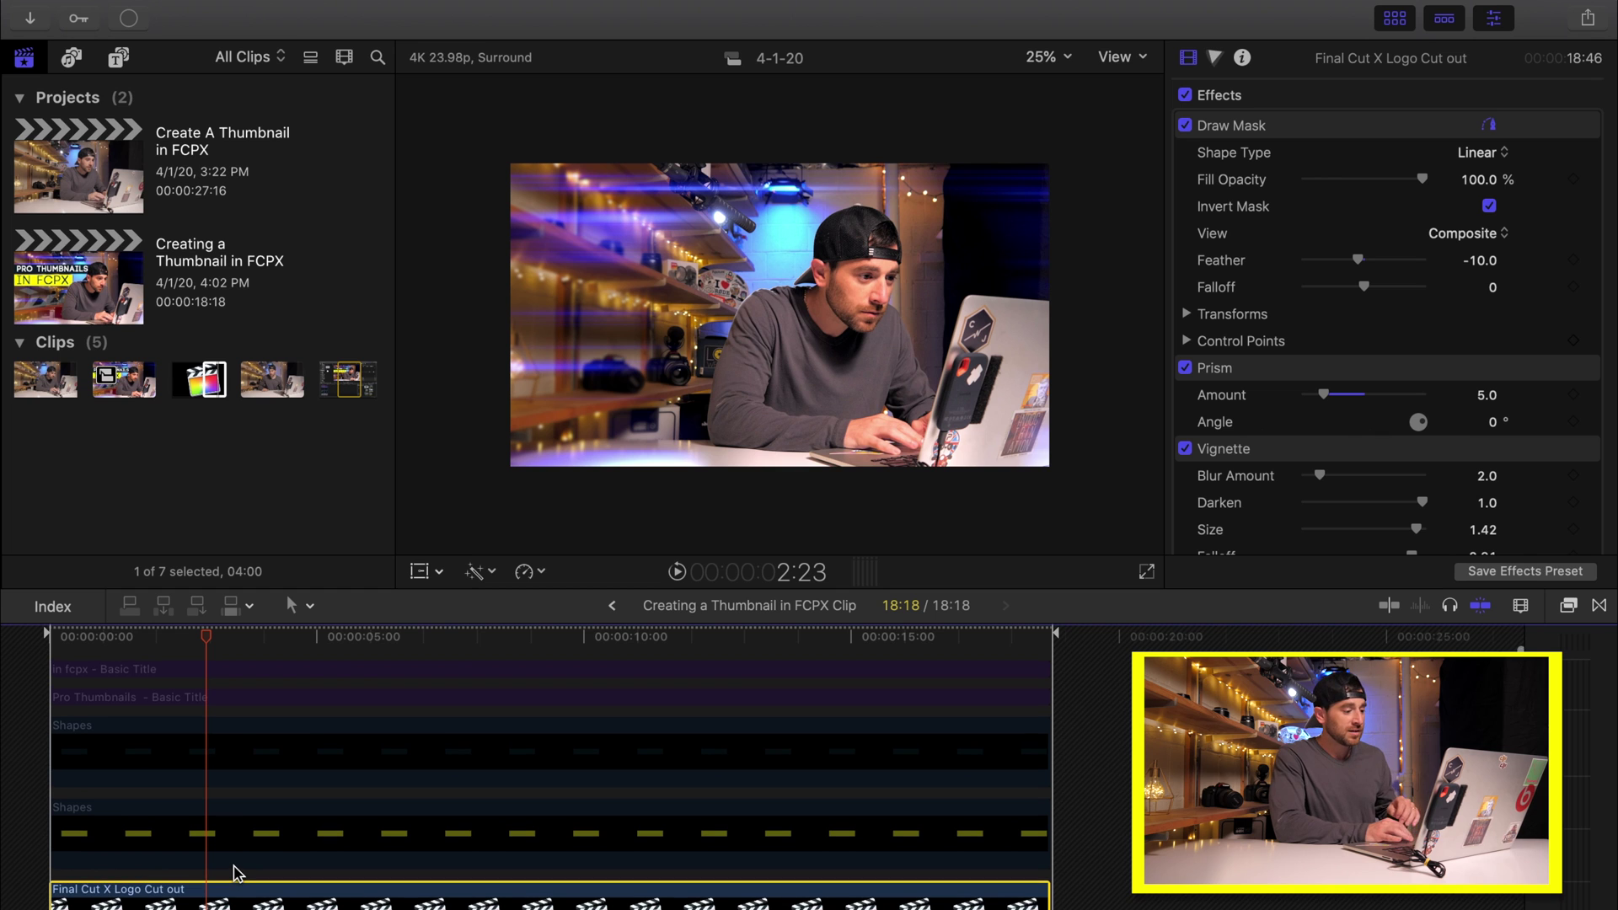
scroll(236, 872, "up", 1)
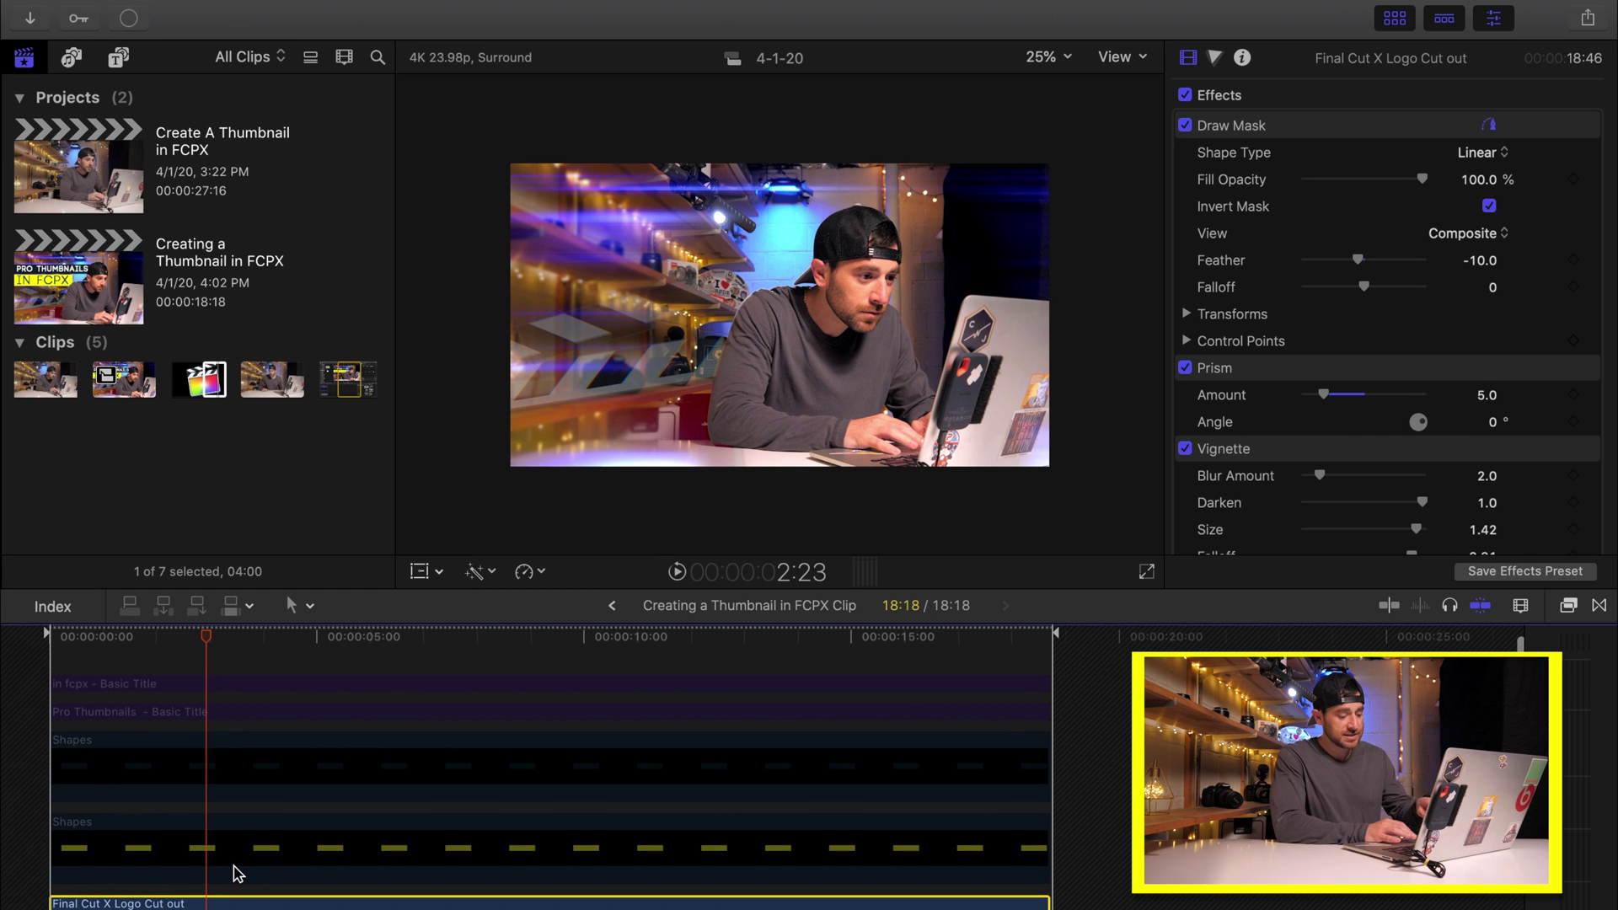
left_click(236, 872)
left_click(242, 765)
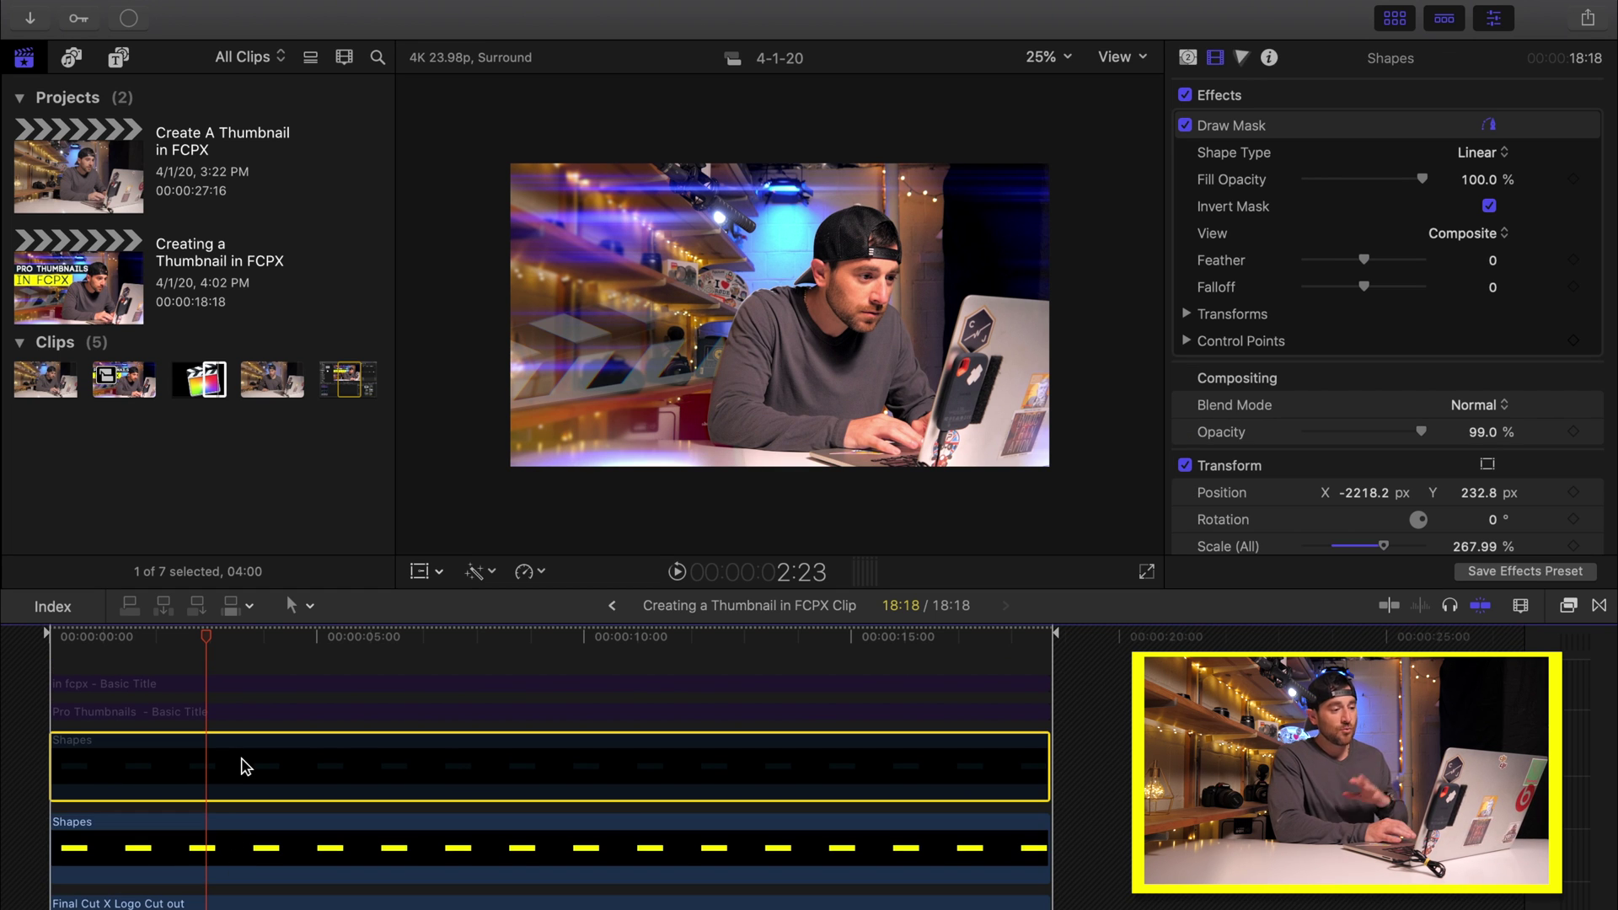
left_click(243, 715)
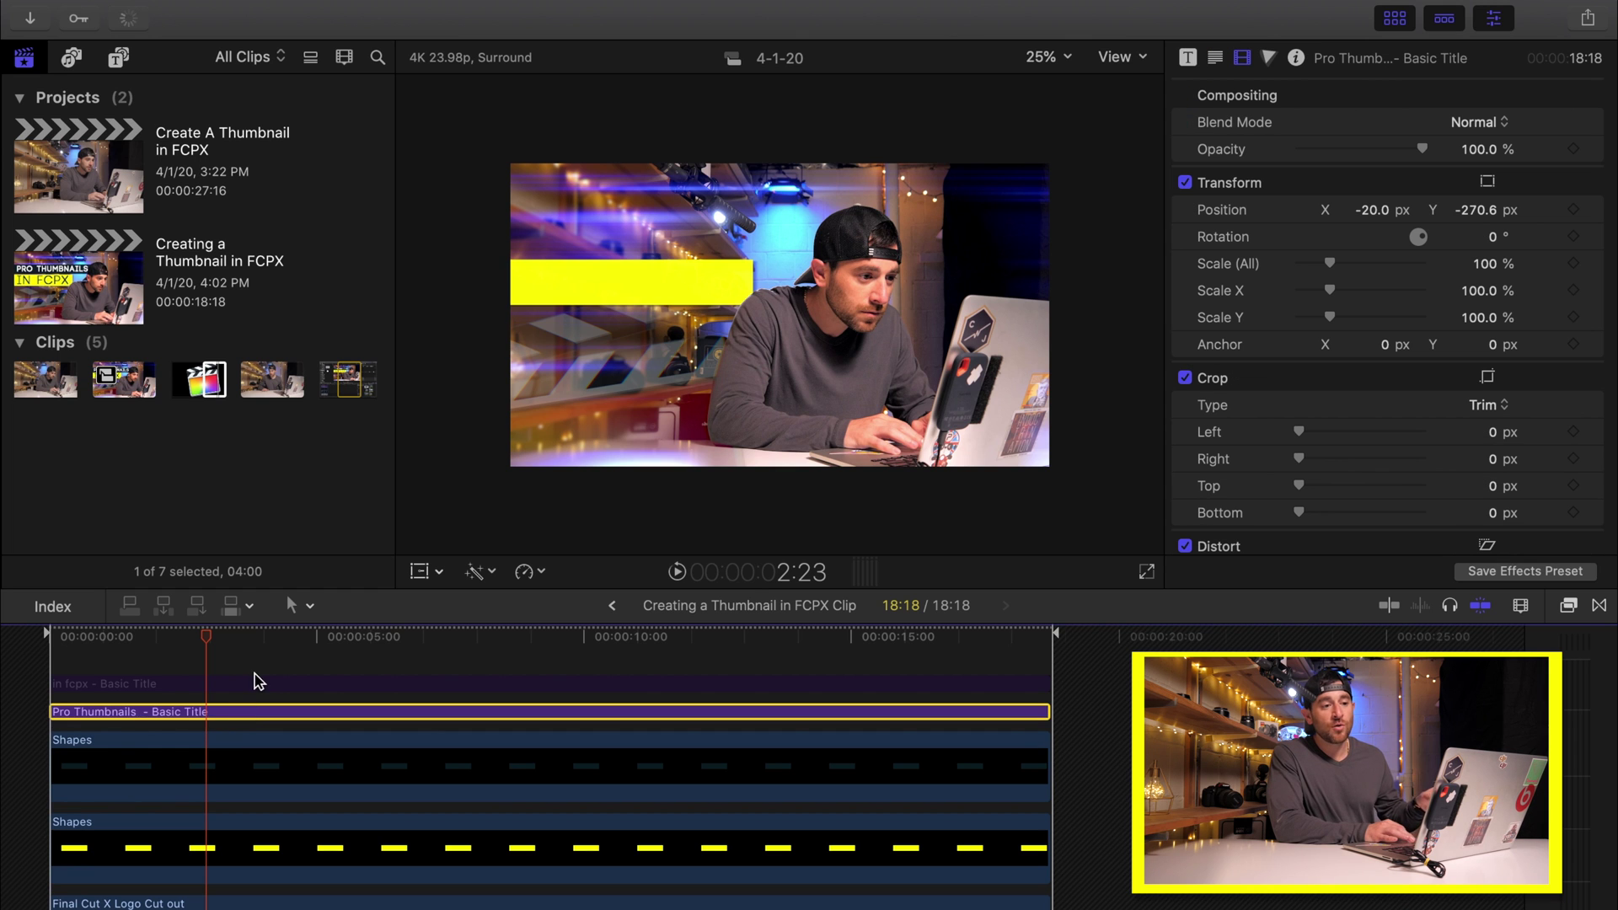
left_click(253, 685)
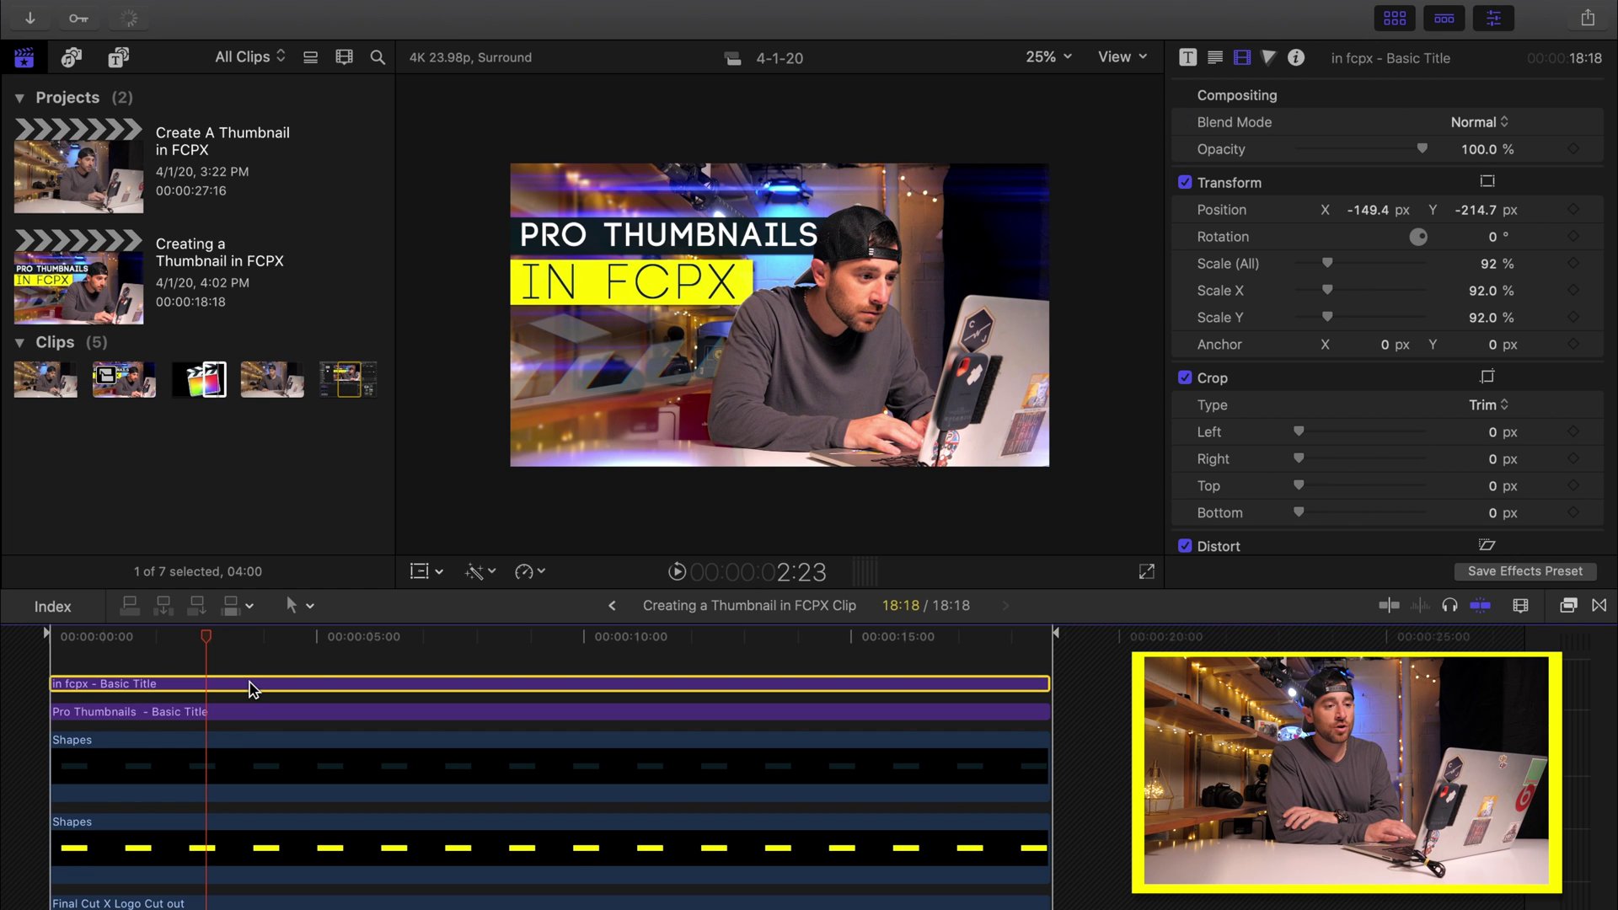
left_click(268, 660)
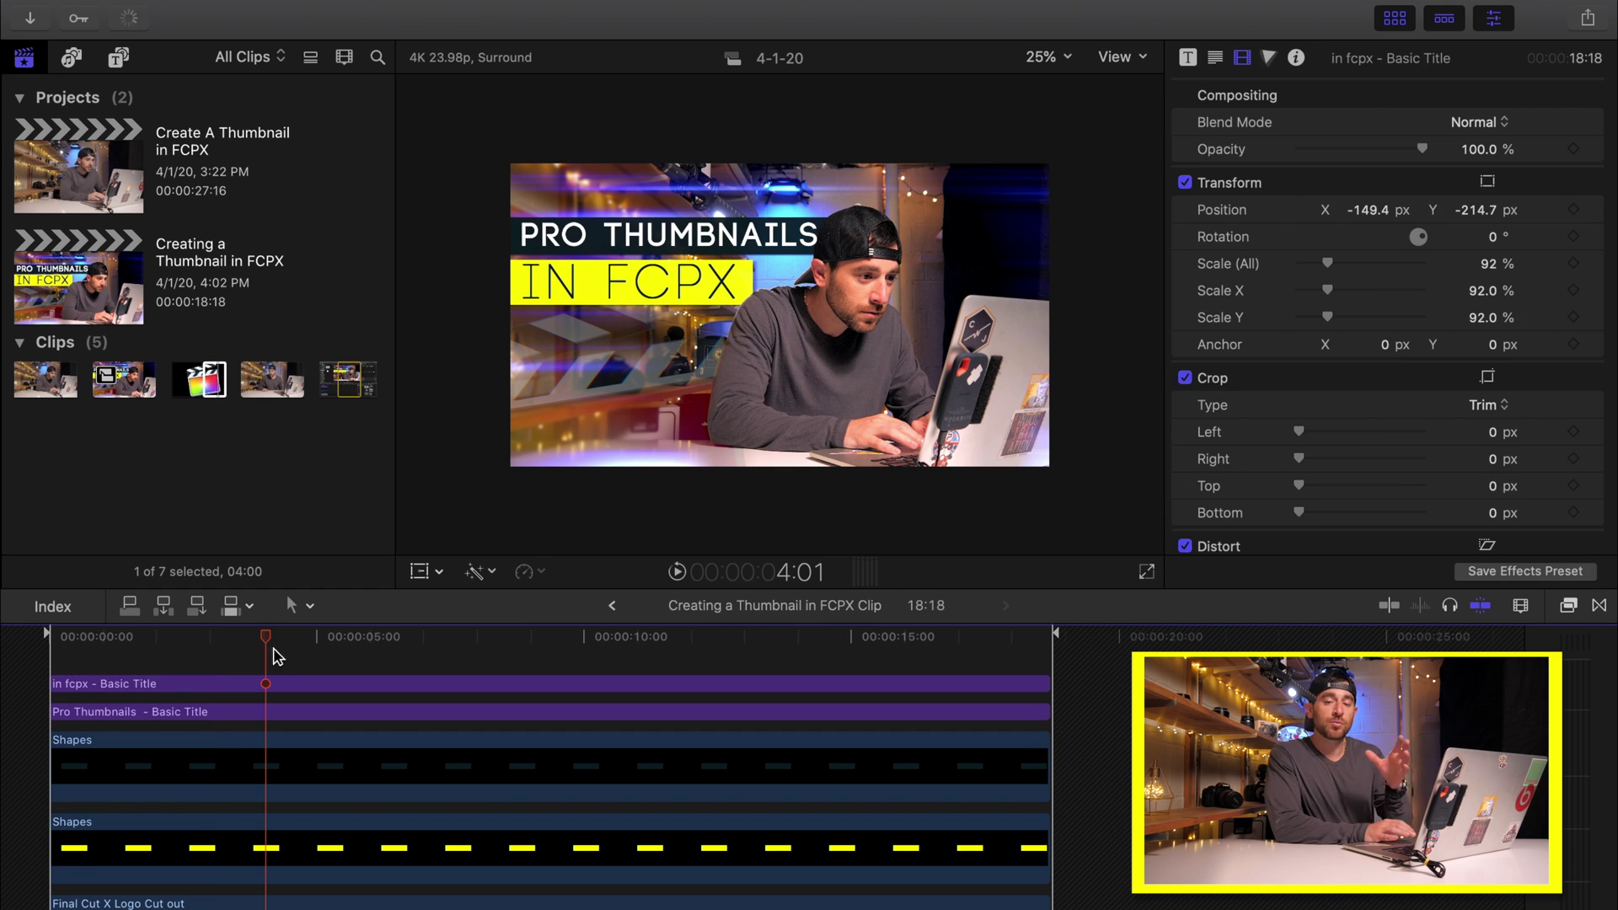
Step: Open Save Current Frame from the Share menu to export the thumbnail as a 3840 x 2160 JPEG
left_click(1588, 18)
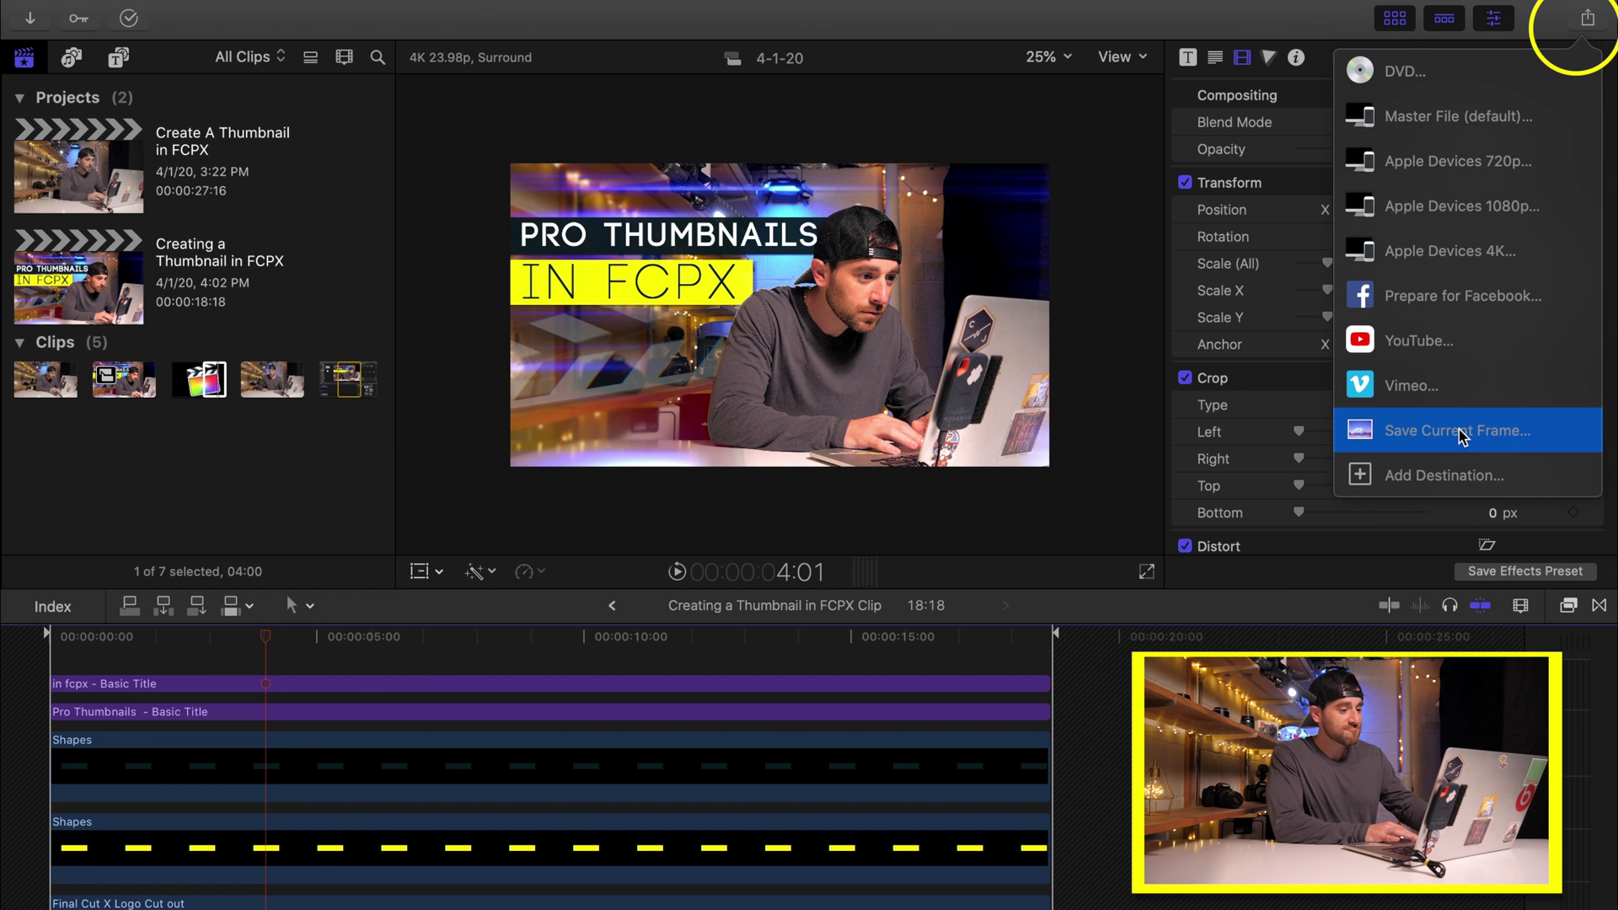
left_click(1459, 431)
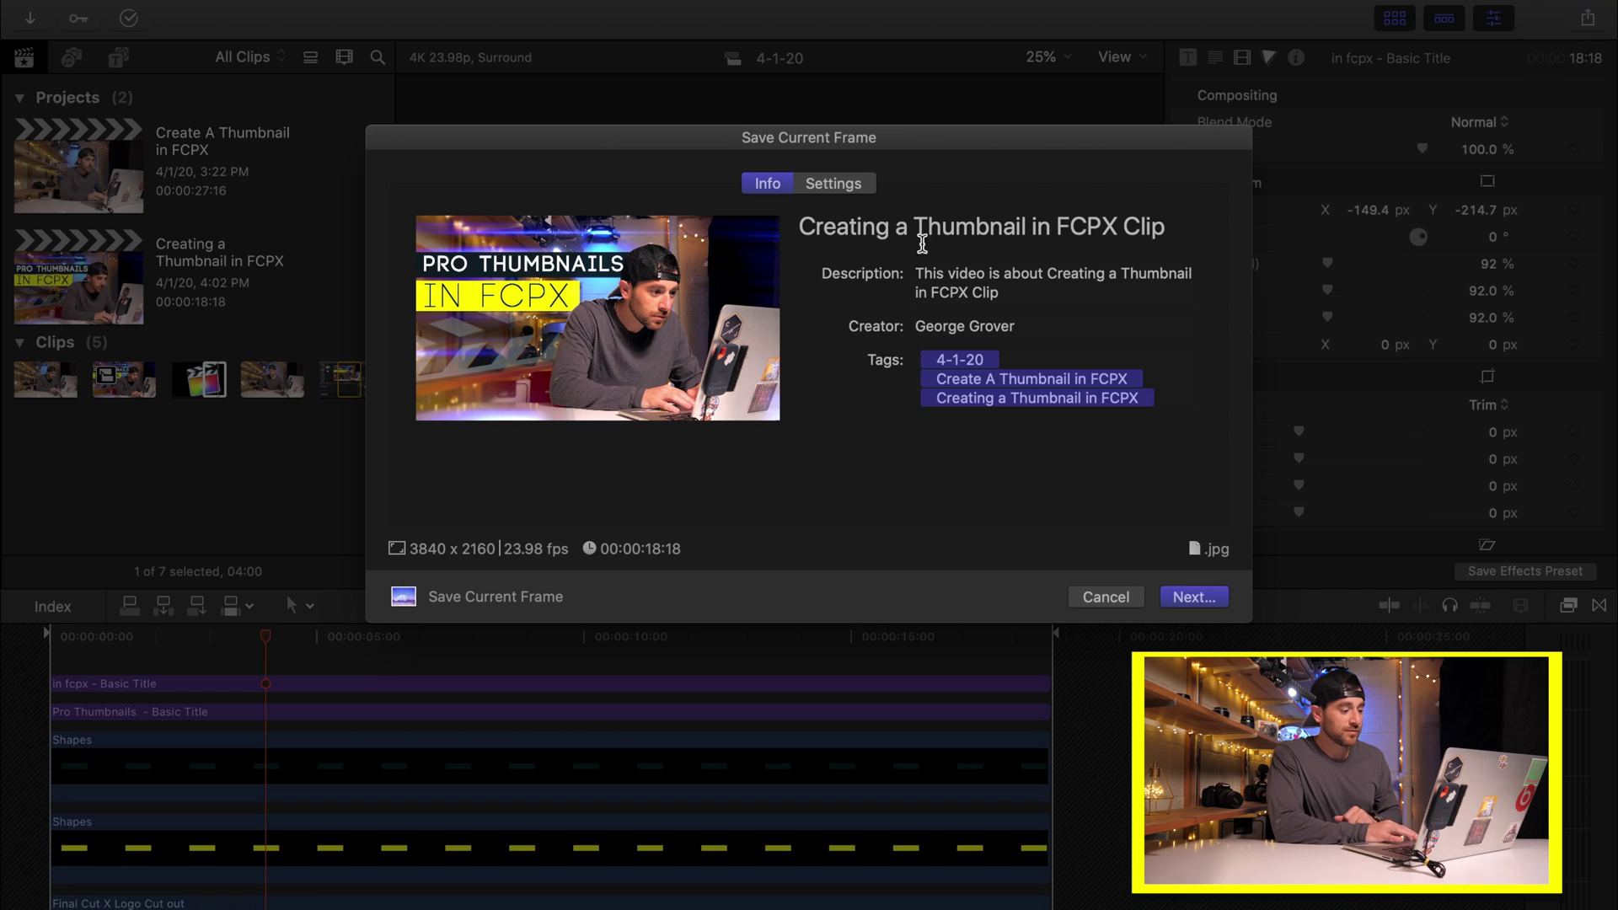